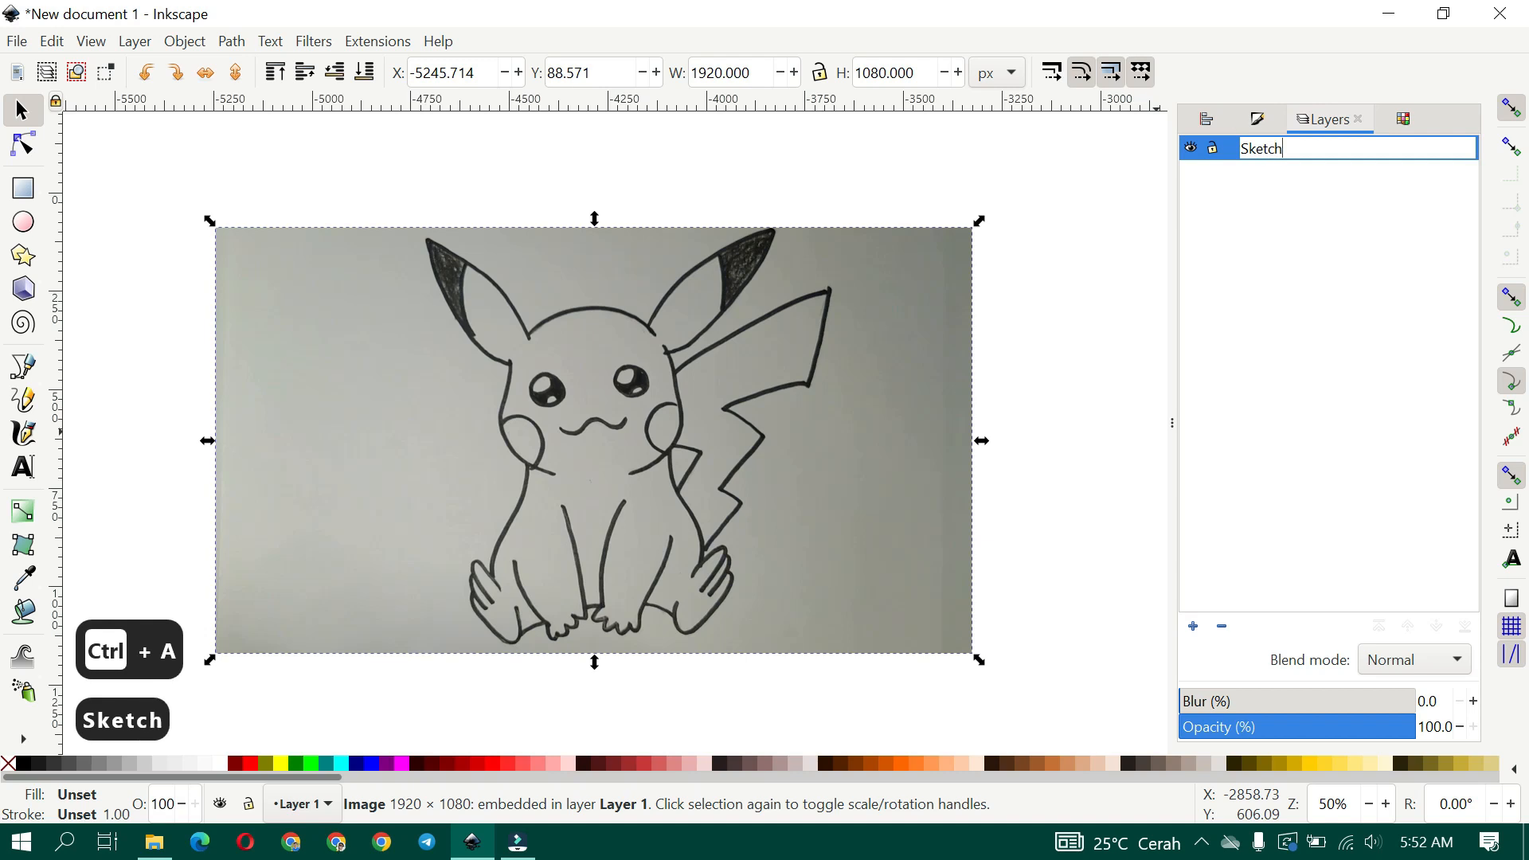
Name the existing layer Sketch and add a layer above it named Line-Art
click(1194, 628)
click(878, 495)
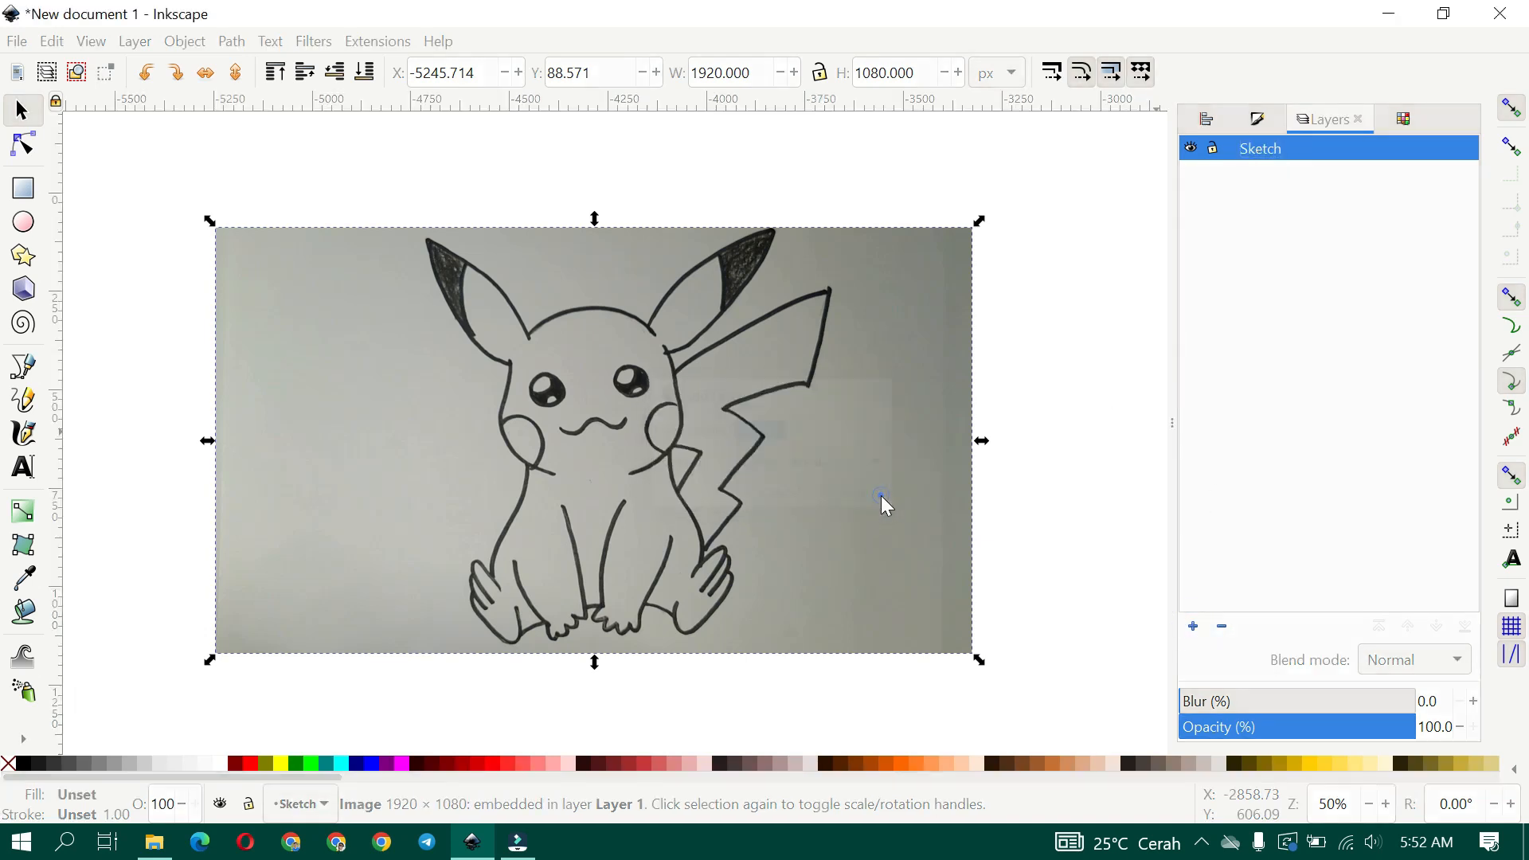
double_click(1264, 148)
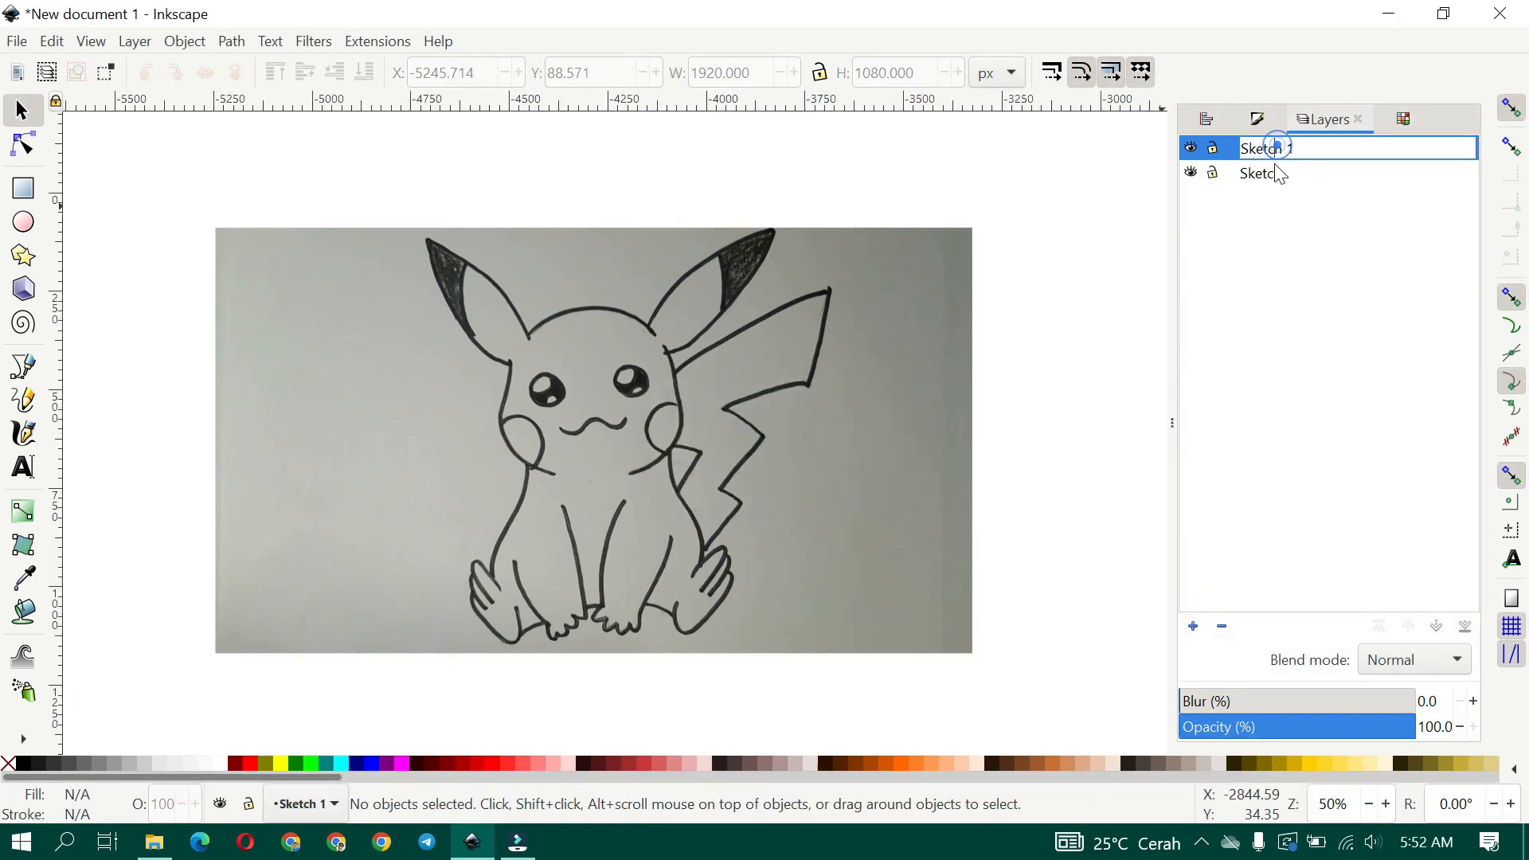
key(ctrl+a)
text(Draw)
key(ctrl+a)
text(Line)
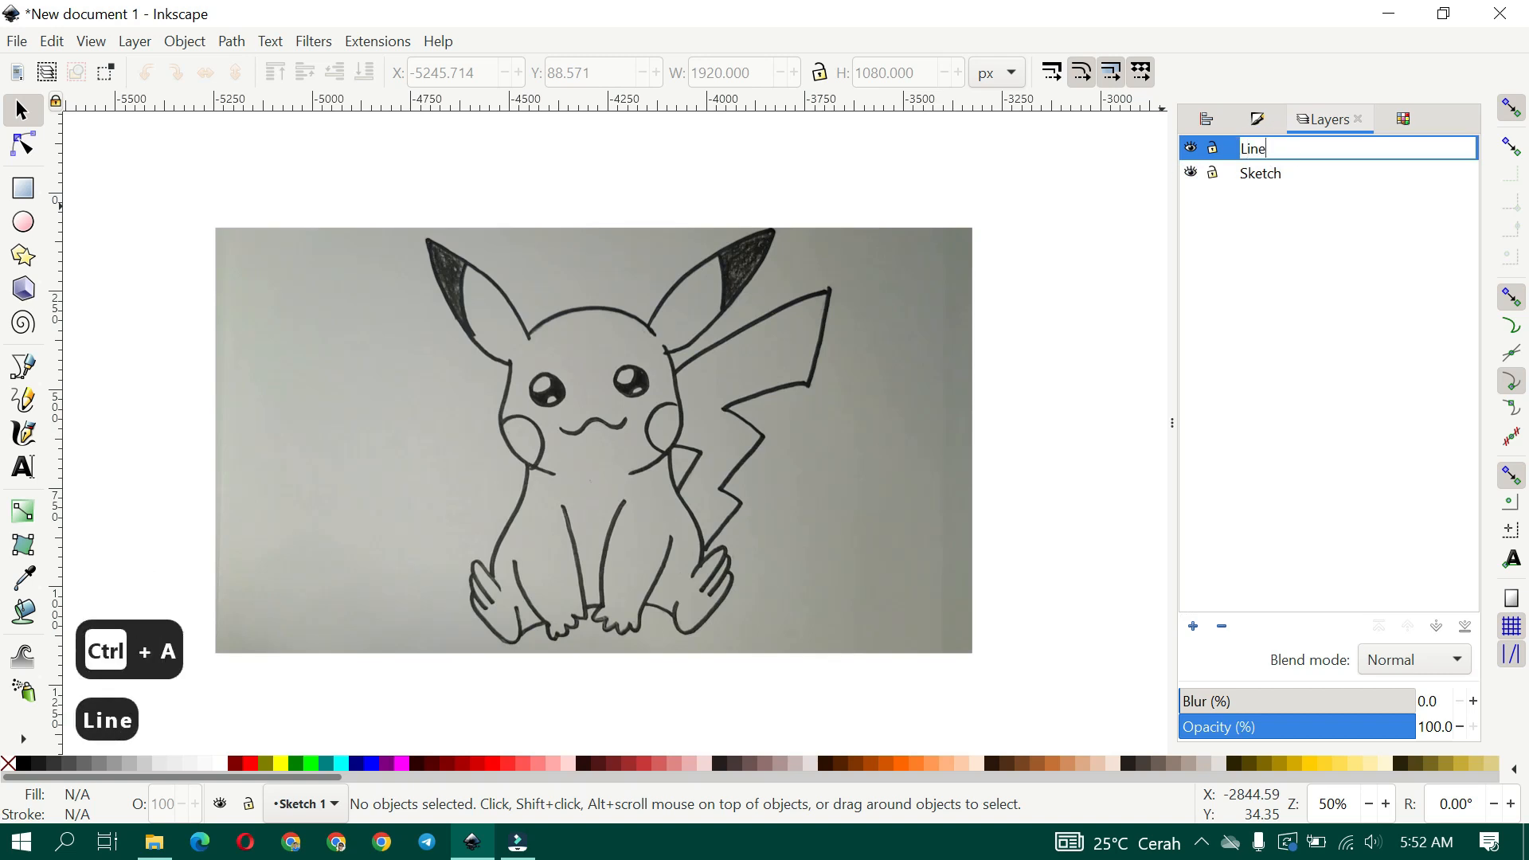
text(-Art)
key(Return)
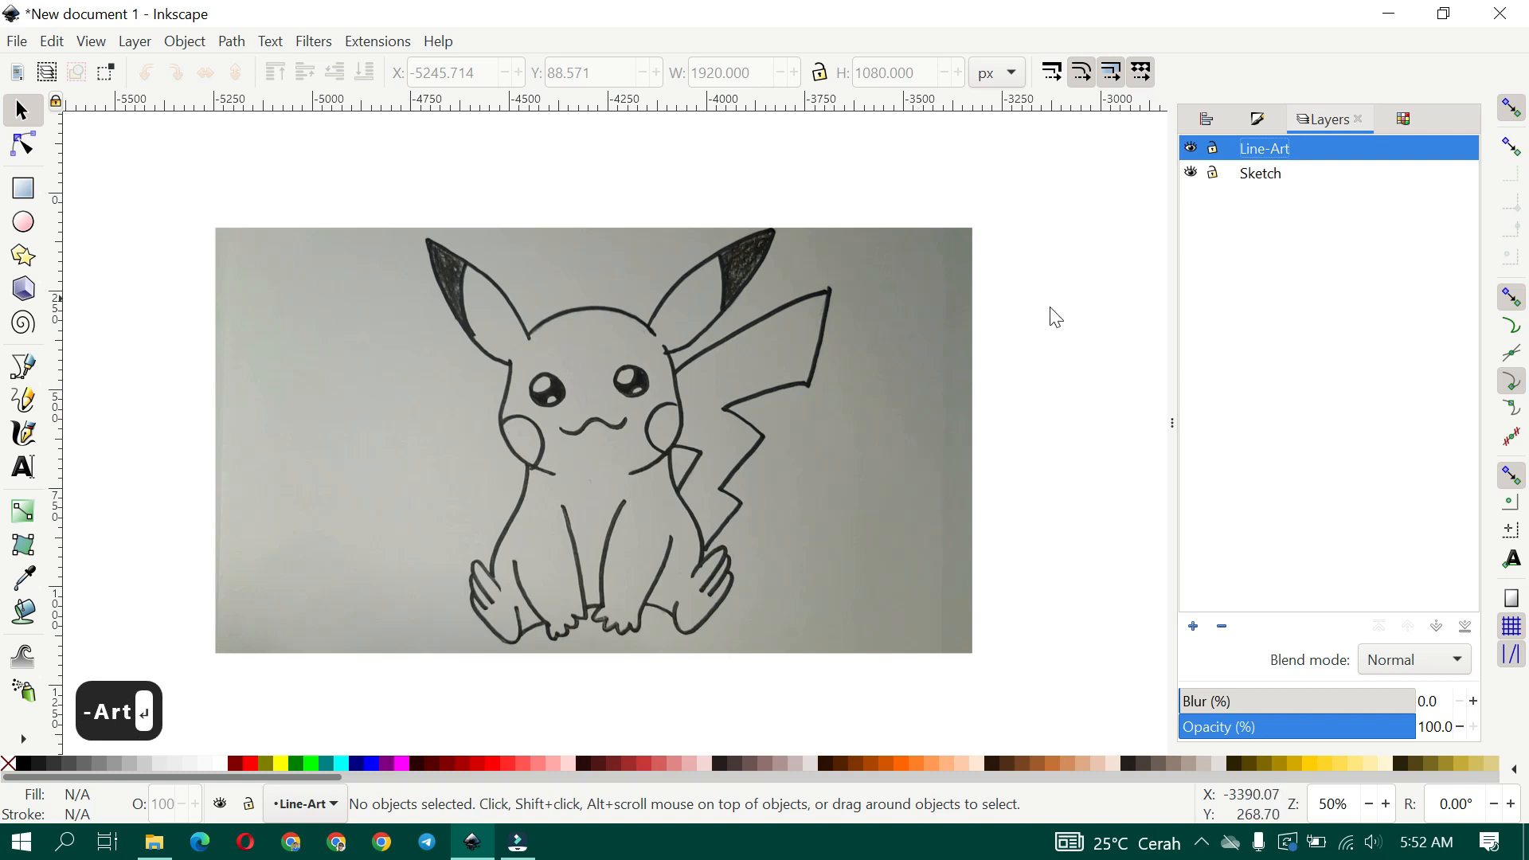
Lock the Sketch layer, lower its opacity to fade the photo, and make Line-Art the current layer
click(1306, 175)
click(1212, 172)
drag(1333, 724, 1250, 724)
click(1305, 151)
drag(704, 398, 748, 416)
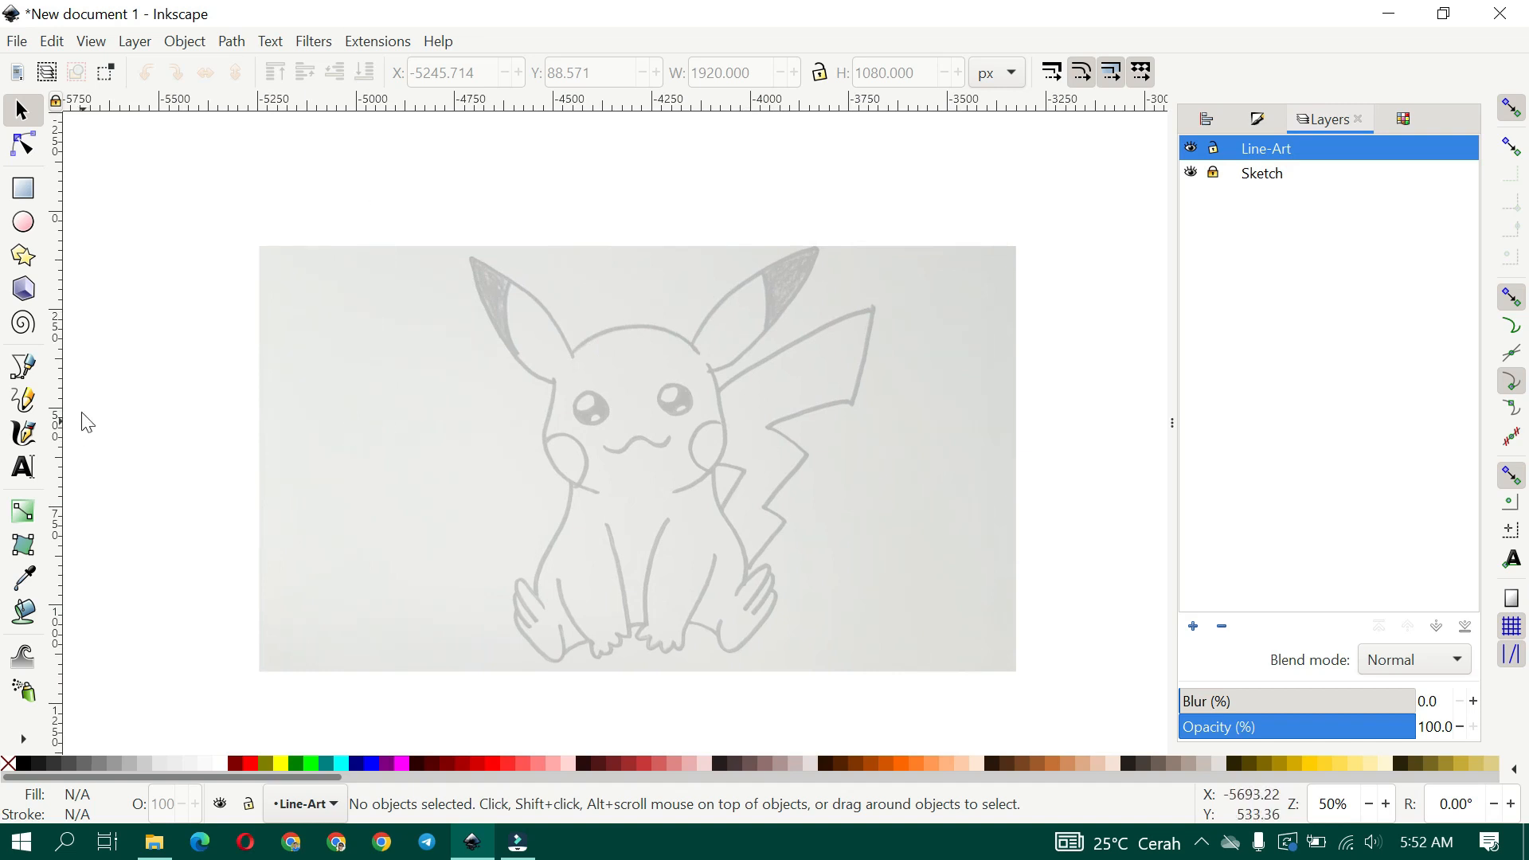
Fade the Sketch layer further and return to the Line-Art layer with the Bezier tool ready for tracing
click(31, 372)
scroll(514, 358, up, 6)
scroll(601, 468, down, 4)
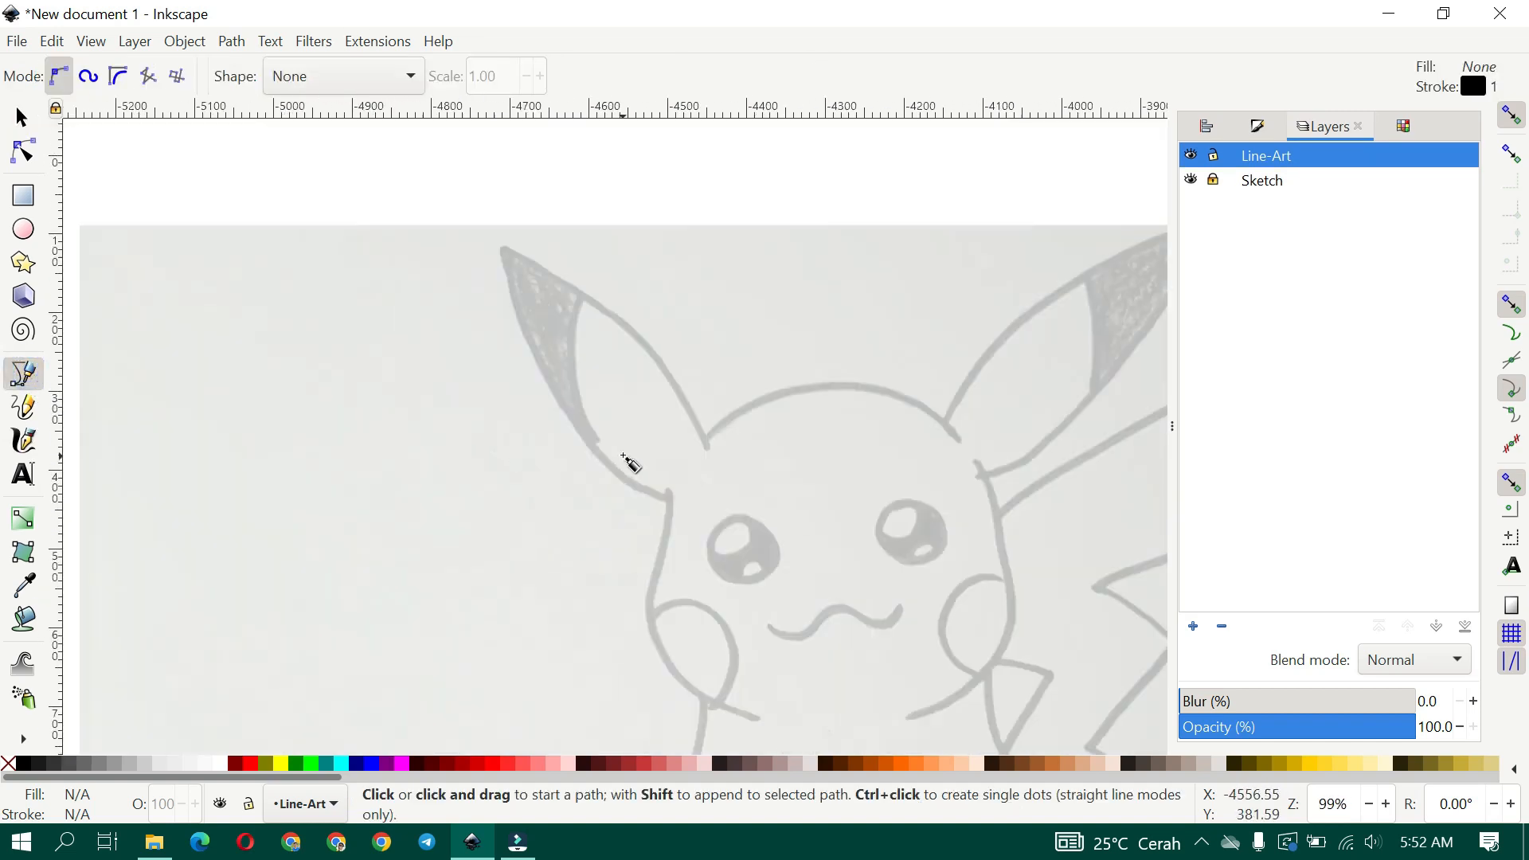
drag(624, 454, 618, 481)
click(1370, 181)
drag(1250, 727, 1206, 728)
click(1306, 158)
Trace the outline of Pikachu's left ear with a curved Bezier path, from its lower edge over the tip to the head
mouse_move(631, 521)
mouse_down()
mouse_move(673, 438)
mouse_move(591, 343)
mouse_move(650, 355)
mouse_up()
click(705, 443)
scroll(705, 443, up, 2)
scroll(580, 262, up, 6)
scroll(650, 354, down, 4)
drag(942, 490, 838, 420)
drag(836, 492, 923, 596)
double_click(966, 705)
drag(966, 704, 601, 512)
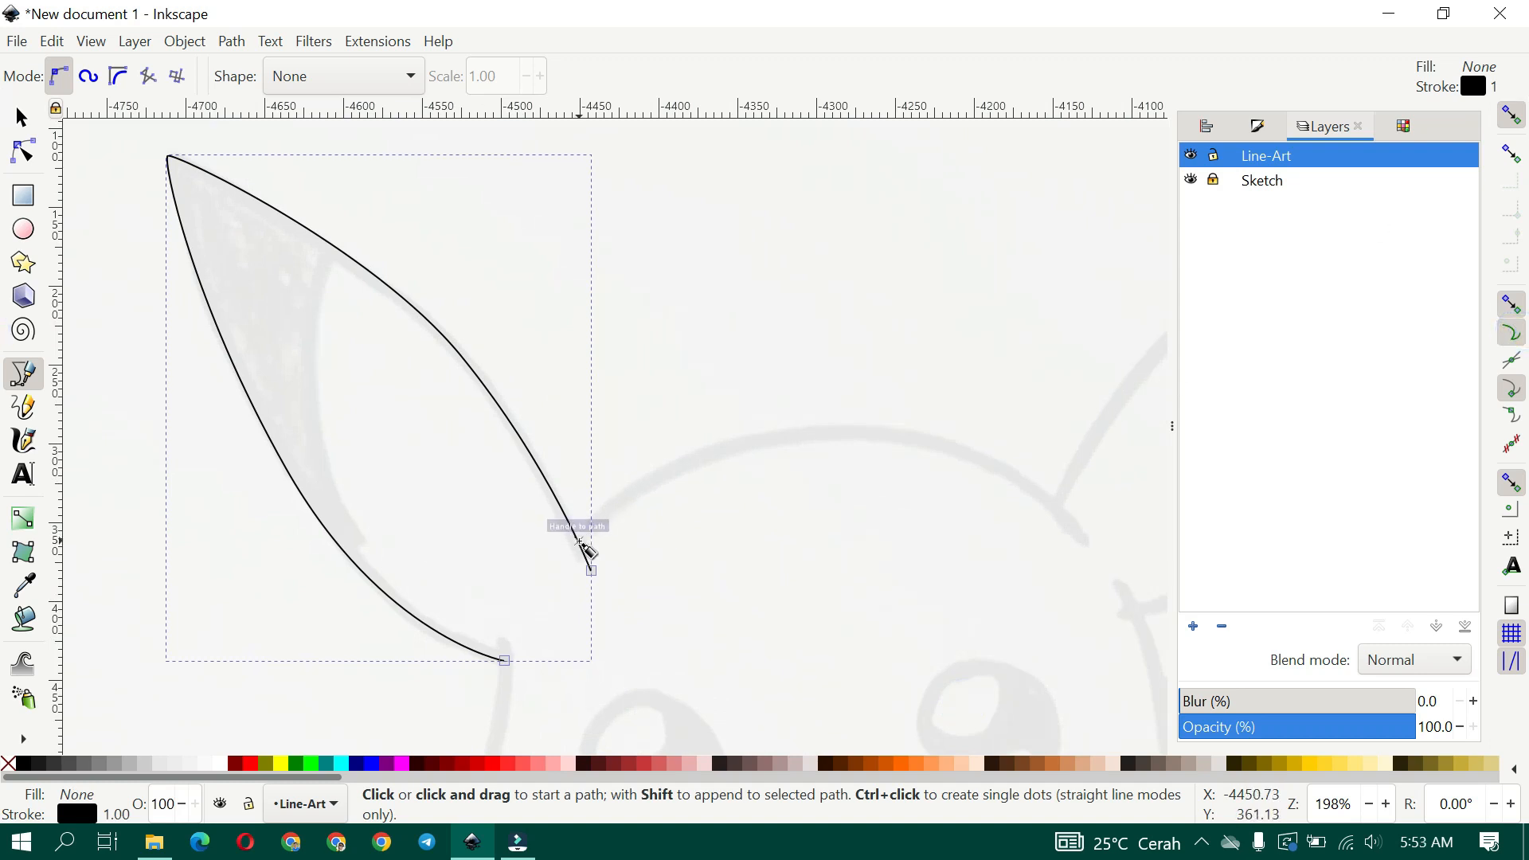
Trace the top of the head as one curved path from the left ear to the base of the right ear
click(580, 543)
drag(842, 431, 641, 448)
double_click(1084, 540)
Trace the right ear's outline from the head curve around the tip and back down to its lower base
click(668, 515)
drag(826, 331, 717, 325)
drag(916, 250, 932, 253)
key(ctrl+z)
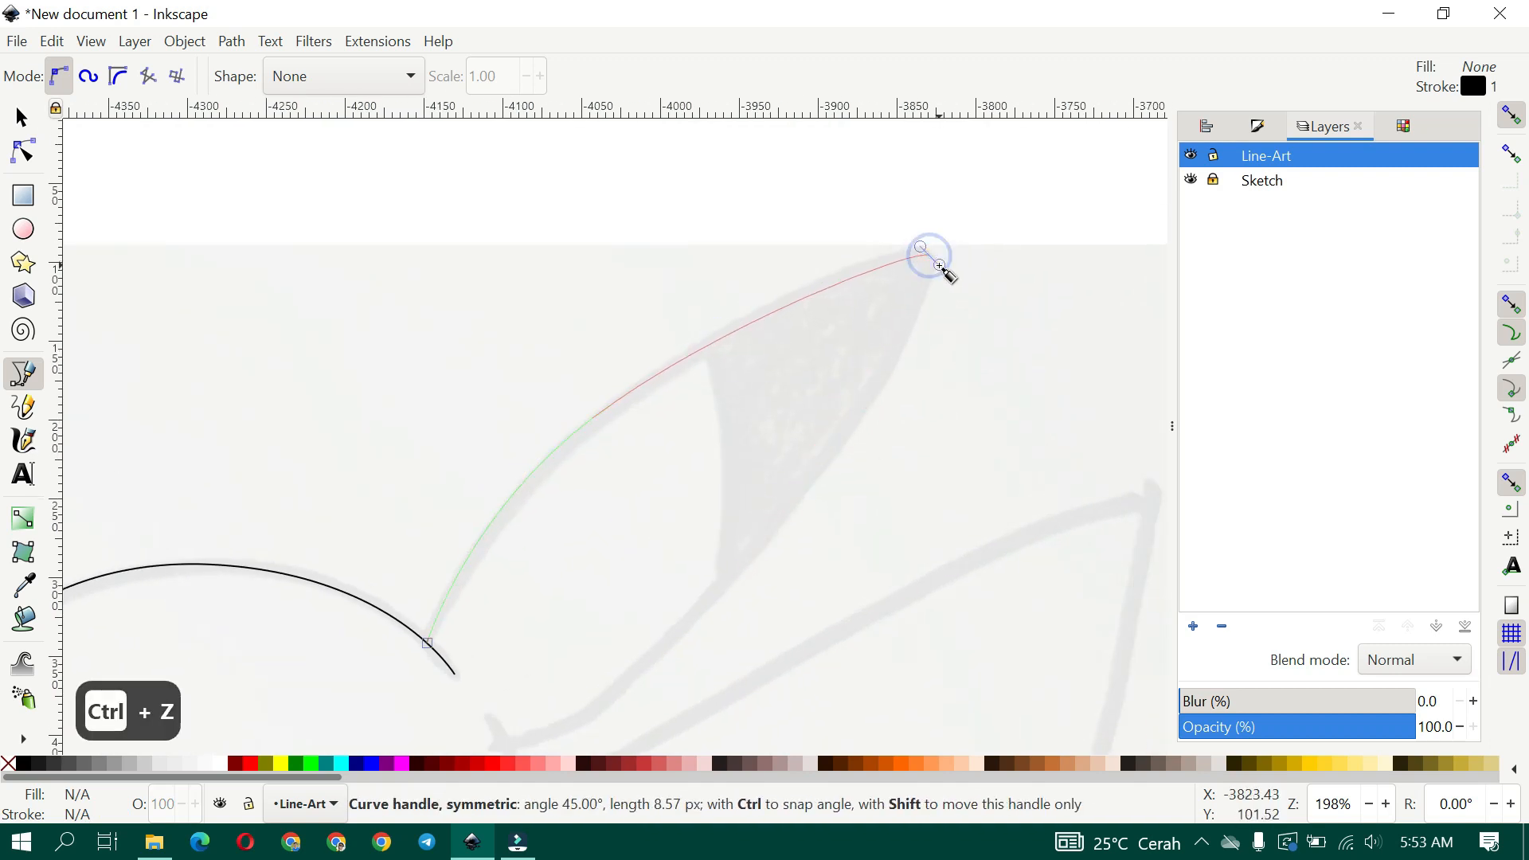
scroll(844, 437, up, 2)
drag(806, 463, 690, 589)
double_click(546, 674)
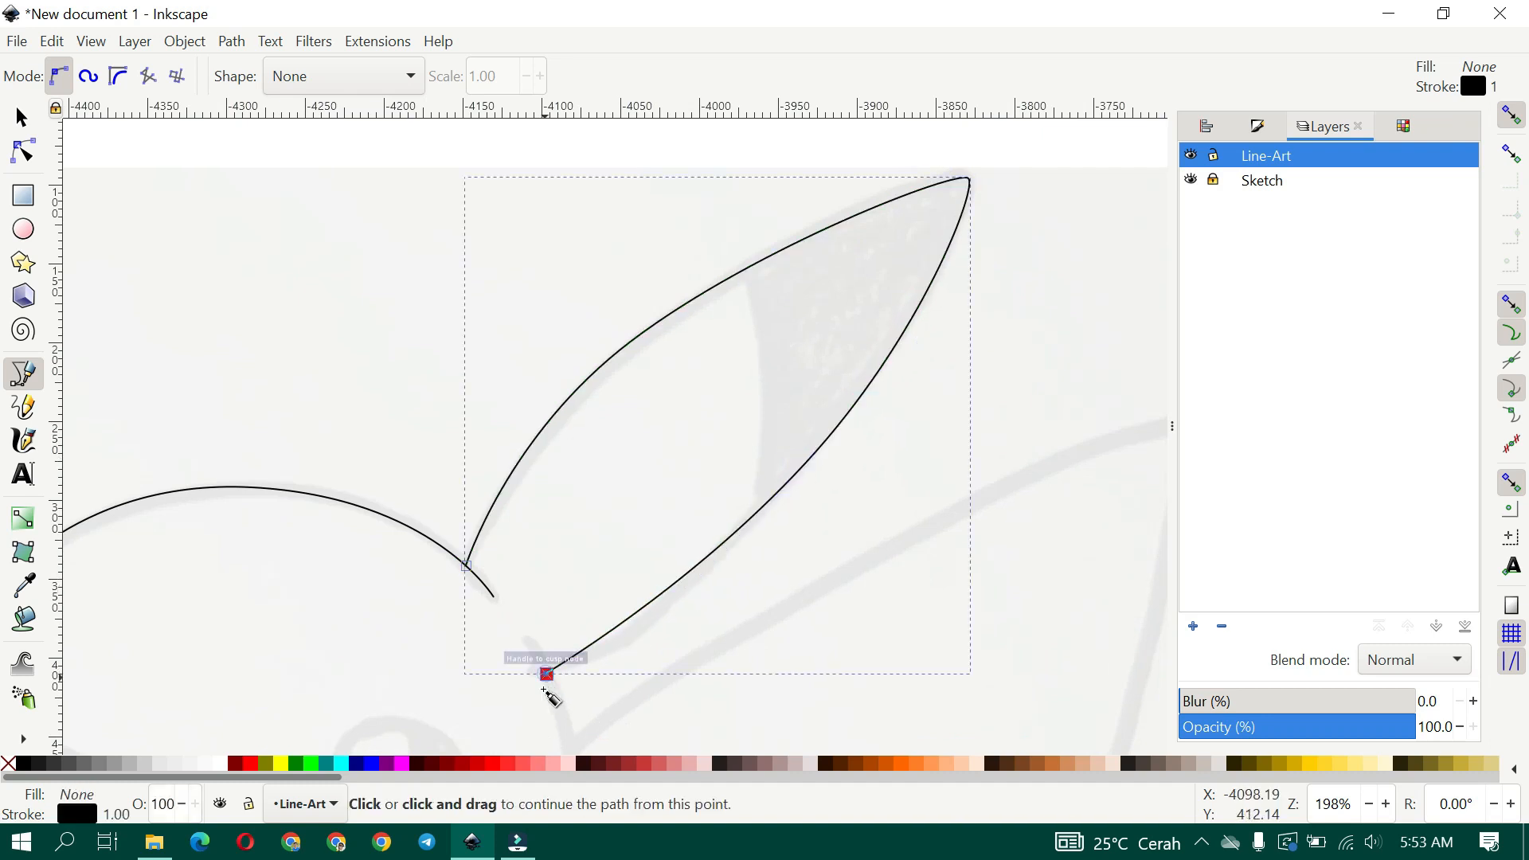
scroll(545, 676, down, 5)
click(605, 470)
scroll(659, 430, down, 5)
scroll(753, 407, down, 2)
scroll(755, 408, up, 2)
drag(748, 380, 747, 434)
drag(765, 580, 754, 625)
key(ctrl+z)
key(ctrl+z)
drag(727, 284, 733, 306)
drag(738, 388, 742, 419)
scroll(776, 454, down, 4)
key(ctrl+z)
scroll(798, 452, up, 4)
key(ctrl+z)
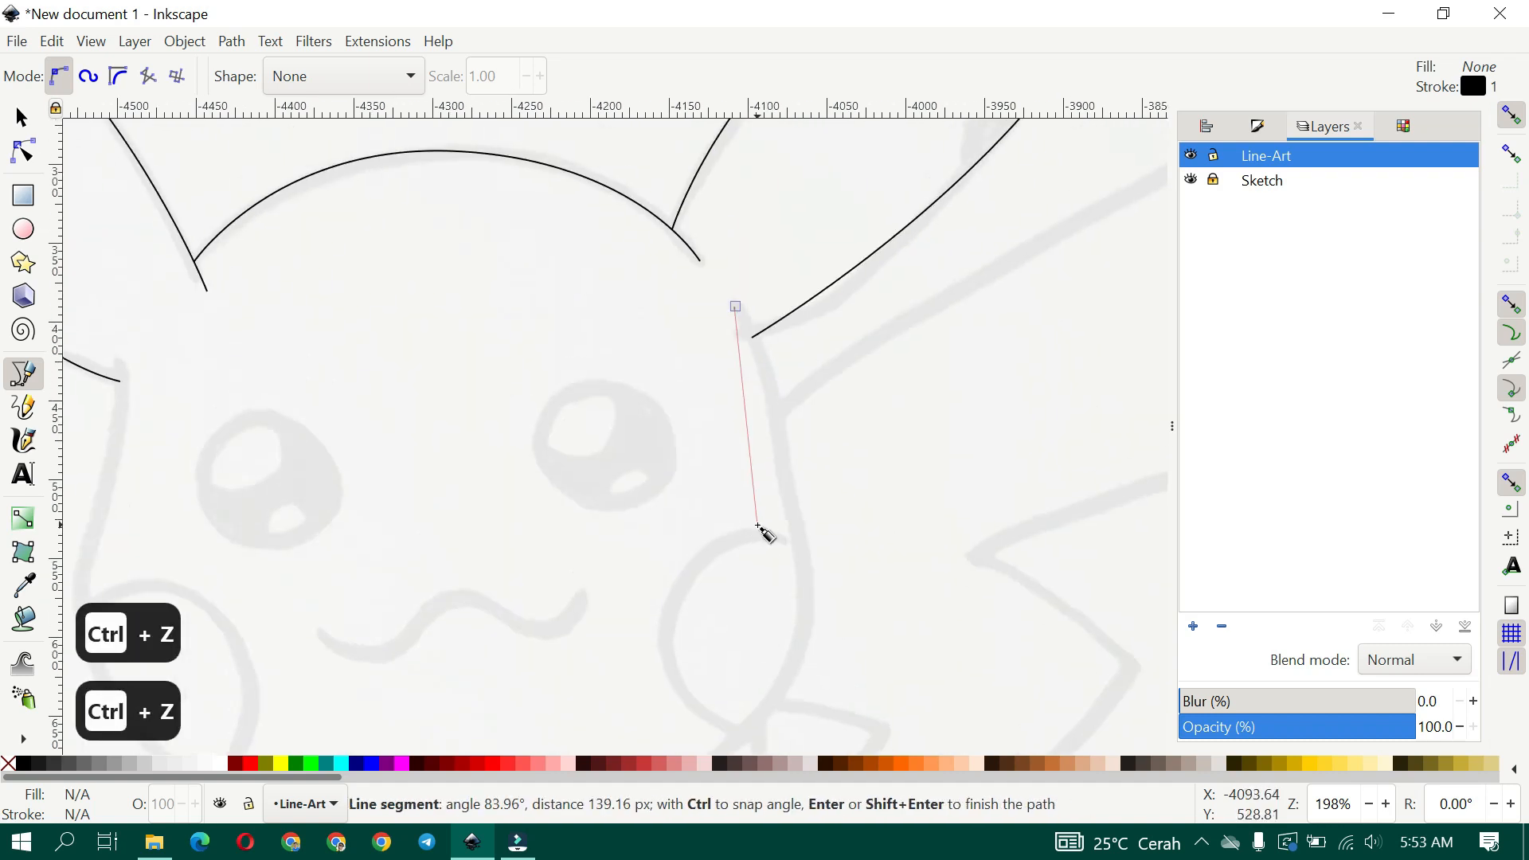
key(ctrl+z)
Trace the right side of the face down to the chin with a Spiro path
click(88, 76)
click(736, 272)
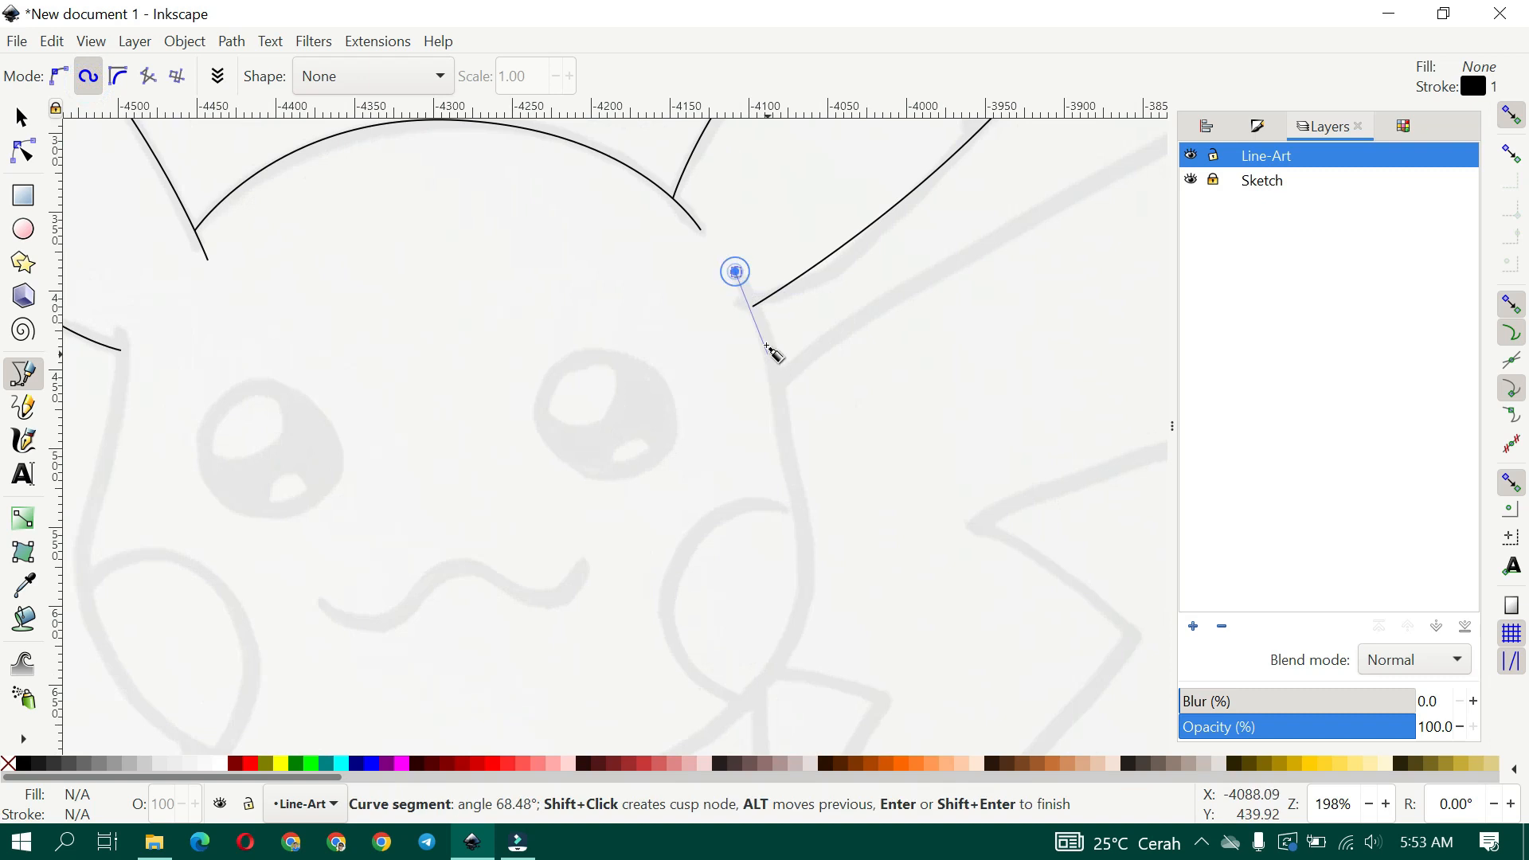
scroll(797, 558, down, 3)
click(860, 443)
scroll(837, 478, down, 1)
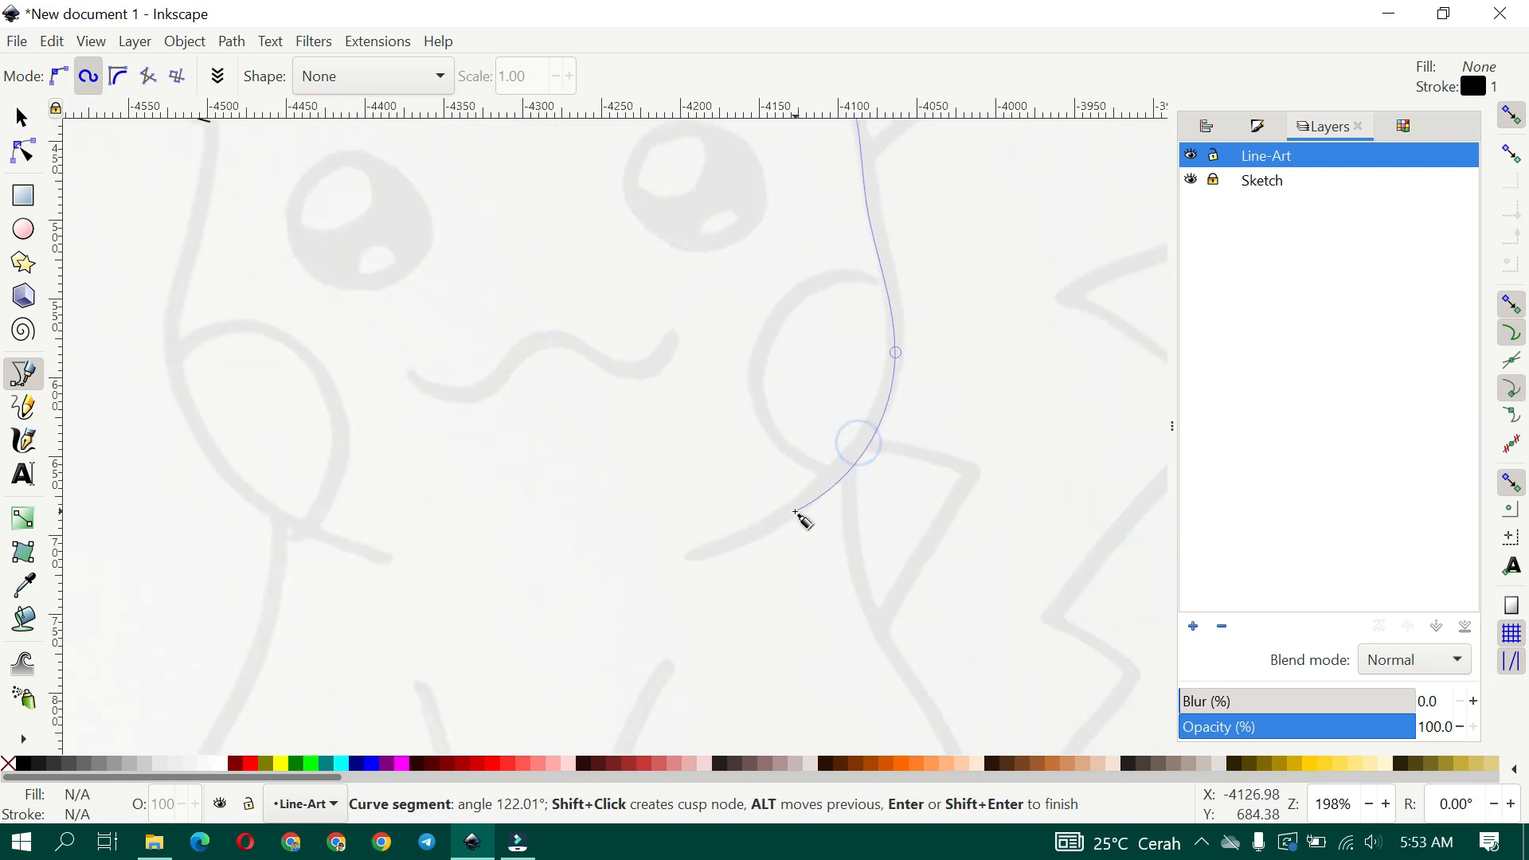
double_click(699, 548)
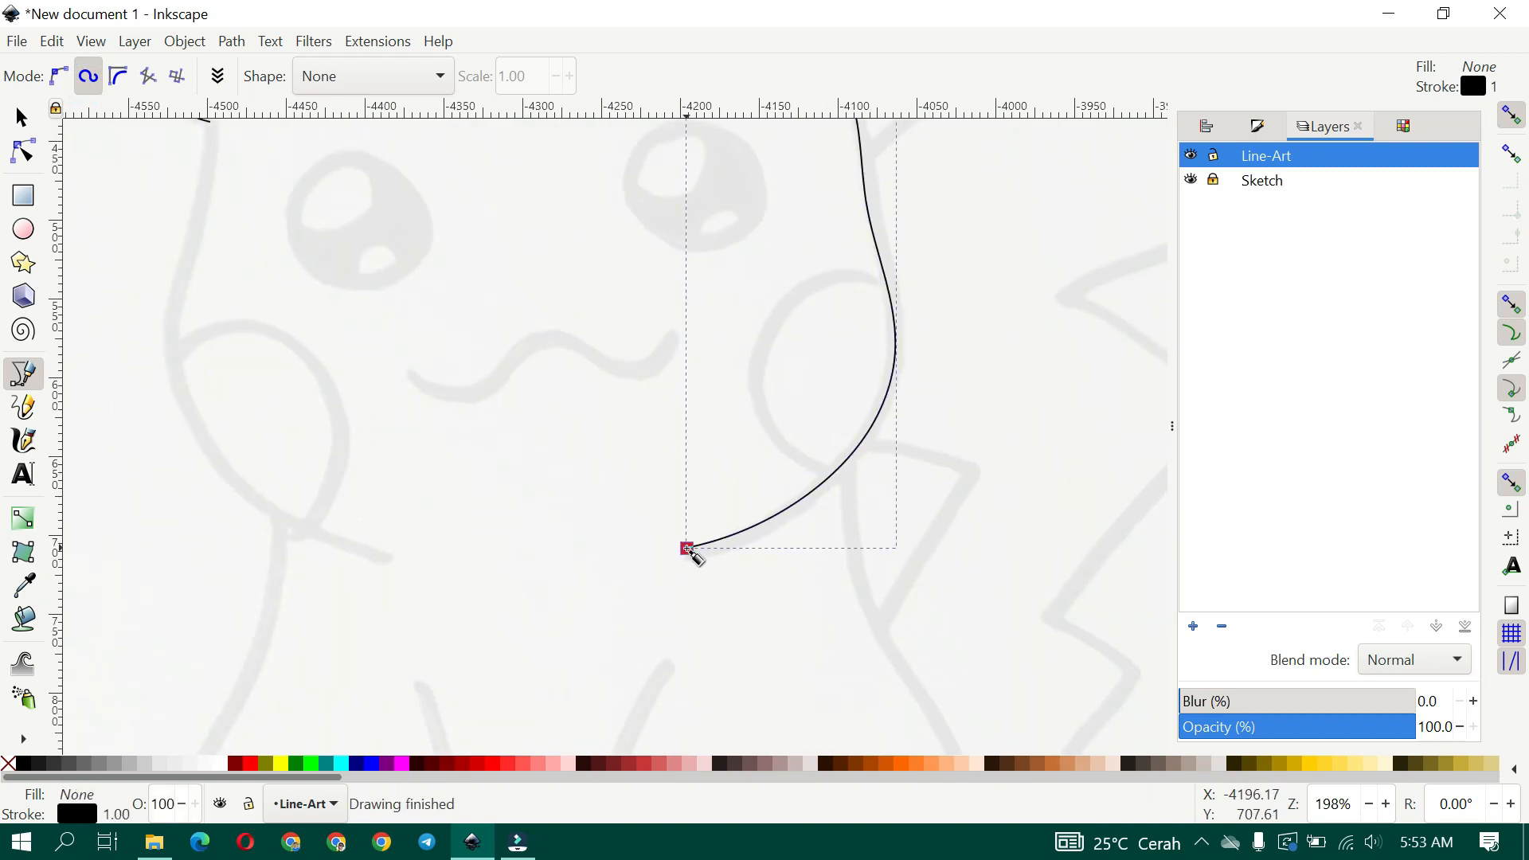
Trace the left side of the face from the ear base down to the chin with a Spiro path
scroll(605, 399, up, 4)
scroll(567, 321, left, 10)
click(526, 245)
click(517, 365)
click(484, 508)
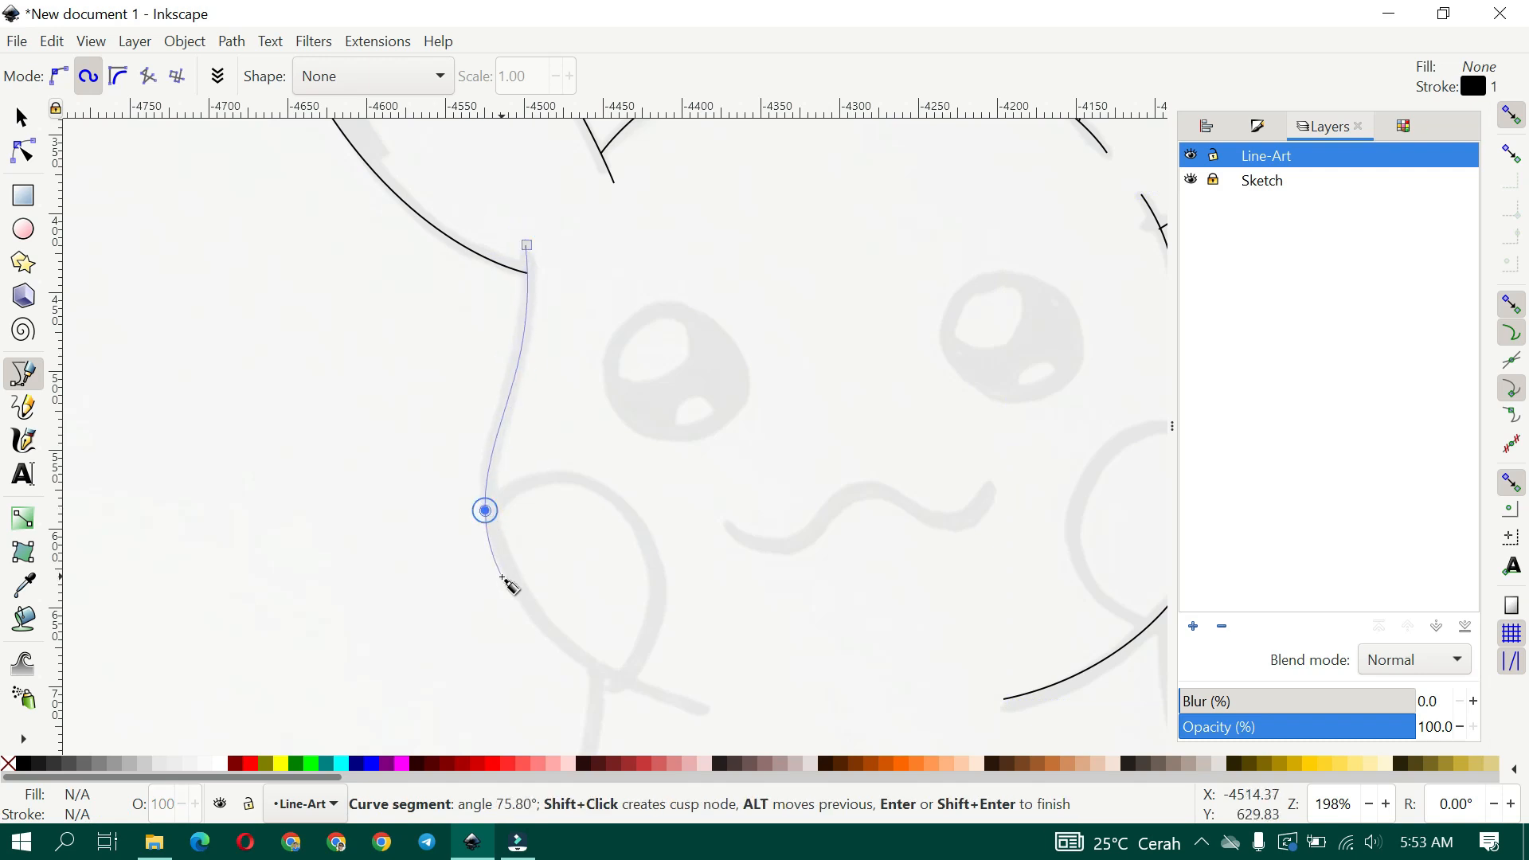
scroll(526, 517, down, 5)
scroll(525, 518, right, 2)
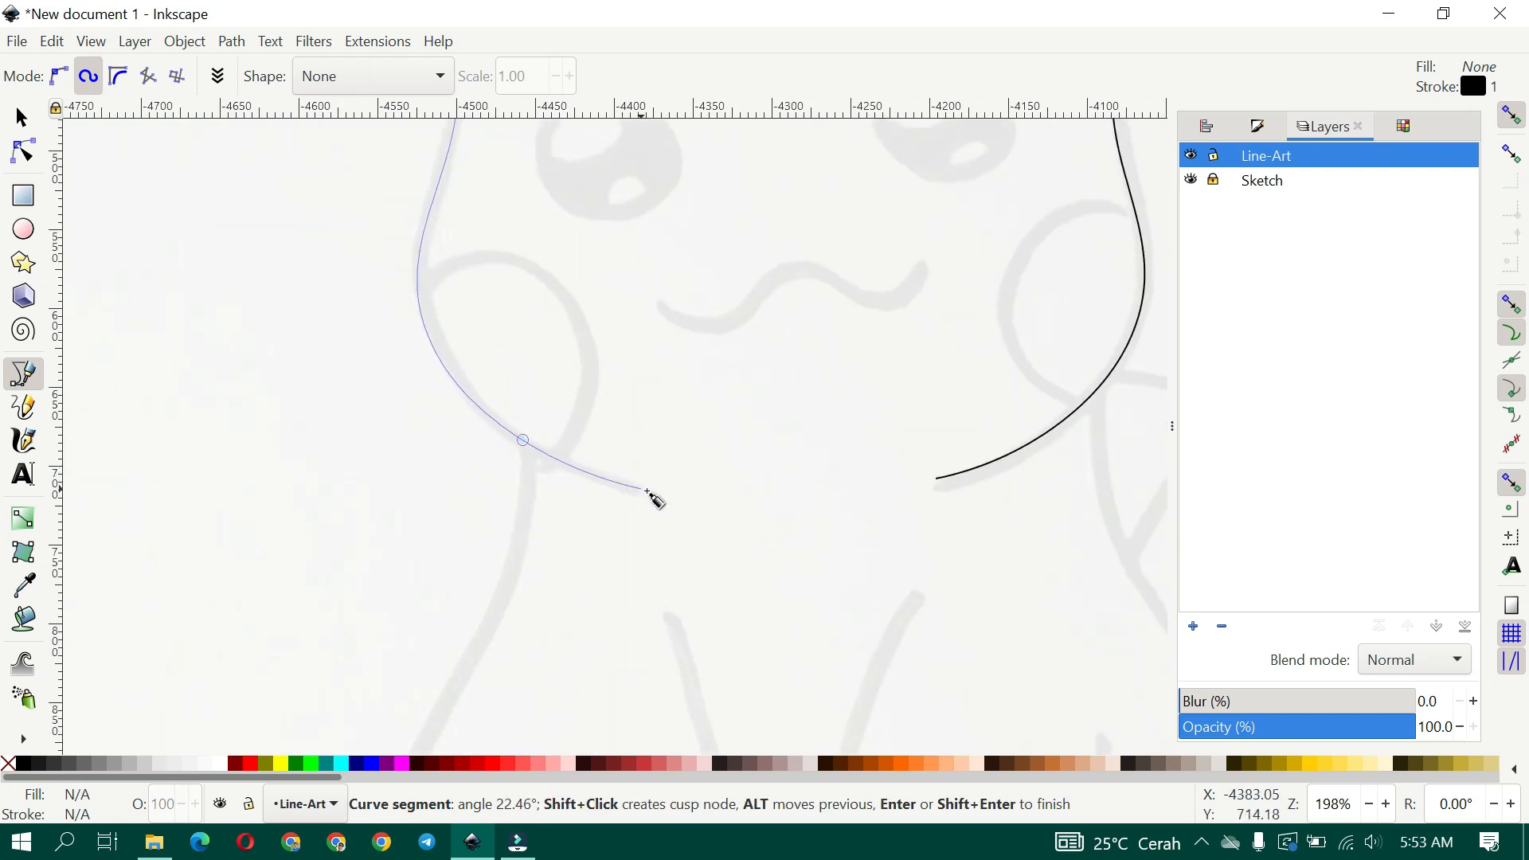
double_click(686, 497)
Trace the right cheek's arc with both ends on the face outline
scroll(721, 379, down, 2)
scroll(729, 318, down, 3)
scroll(717, 287, right, 2)
scroll(770, 324, up, 4)
click(1045, 305)
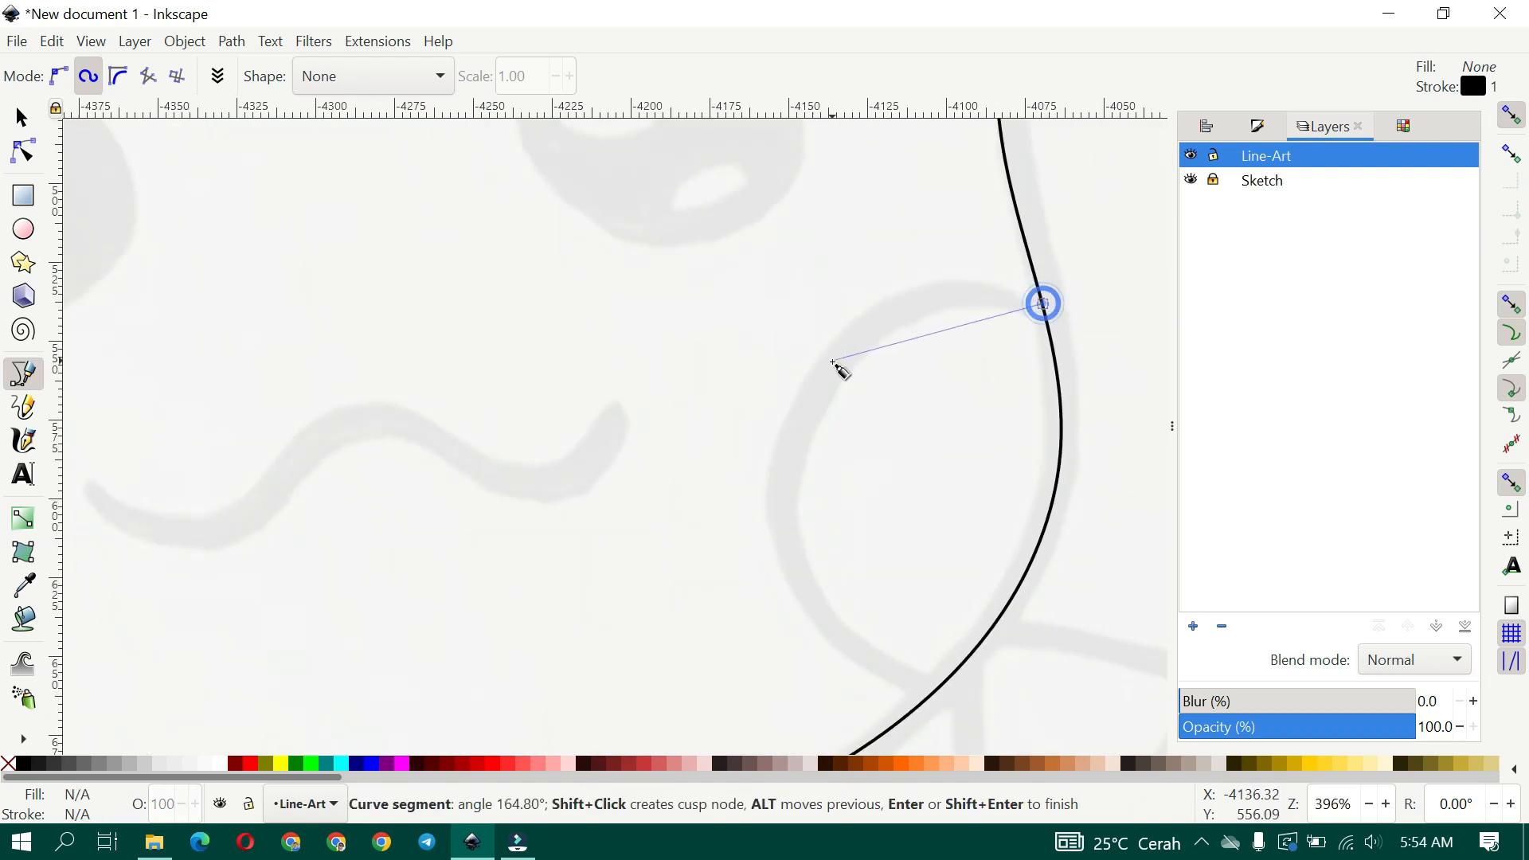
click(822, 374)
scroll(776, 362, down, 2)
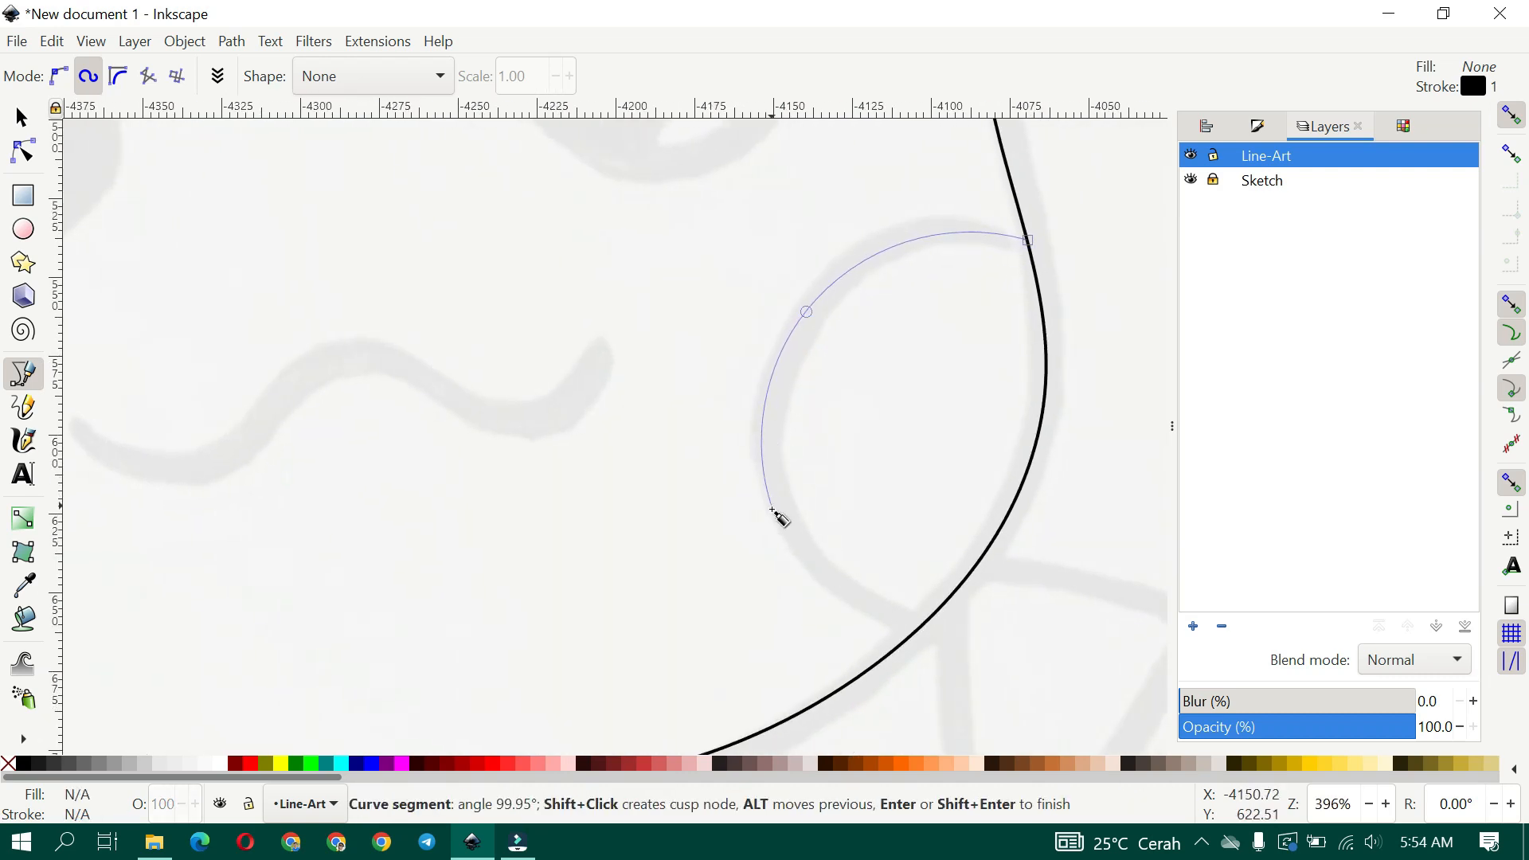
double_click(903, 635)
scroll(903, 635, down, 2)
scroll(588, 427, up, 2)
click(541, 408)
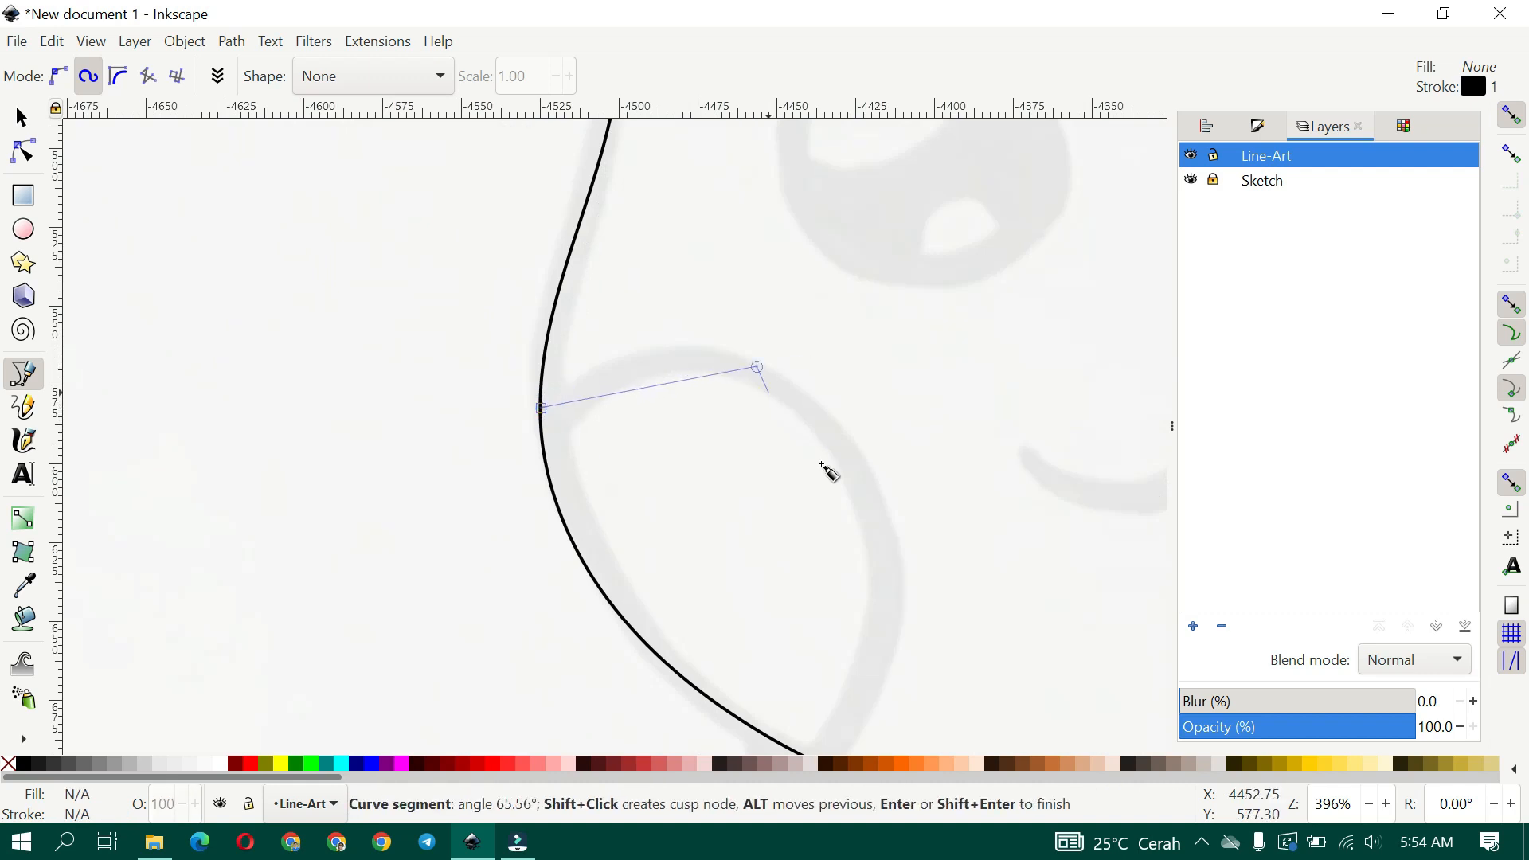
key(ctrl+z)
key(ctrl+z)
key(ctrl+z)
Trace the left cheek's arc with both ends on the face outline
click(502, 285)
click(676, 229)
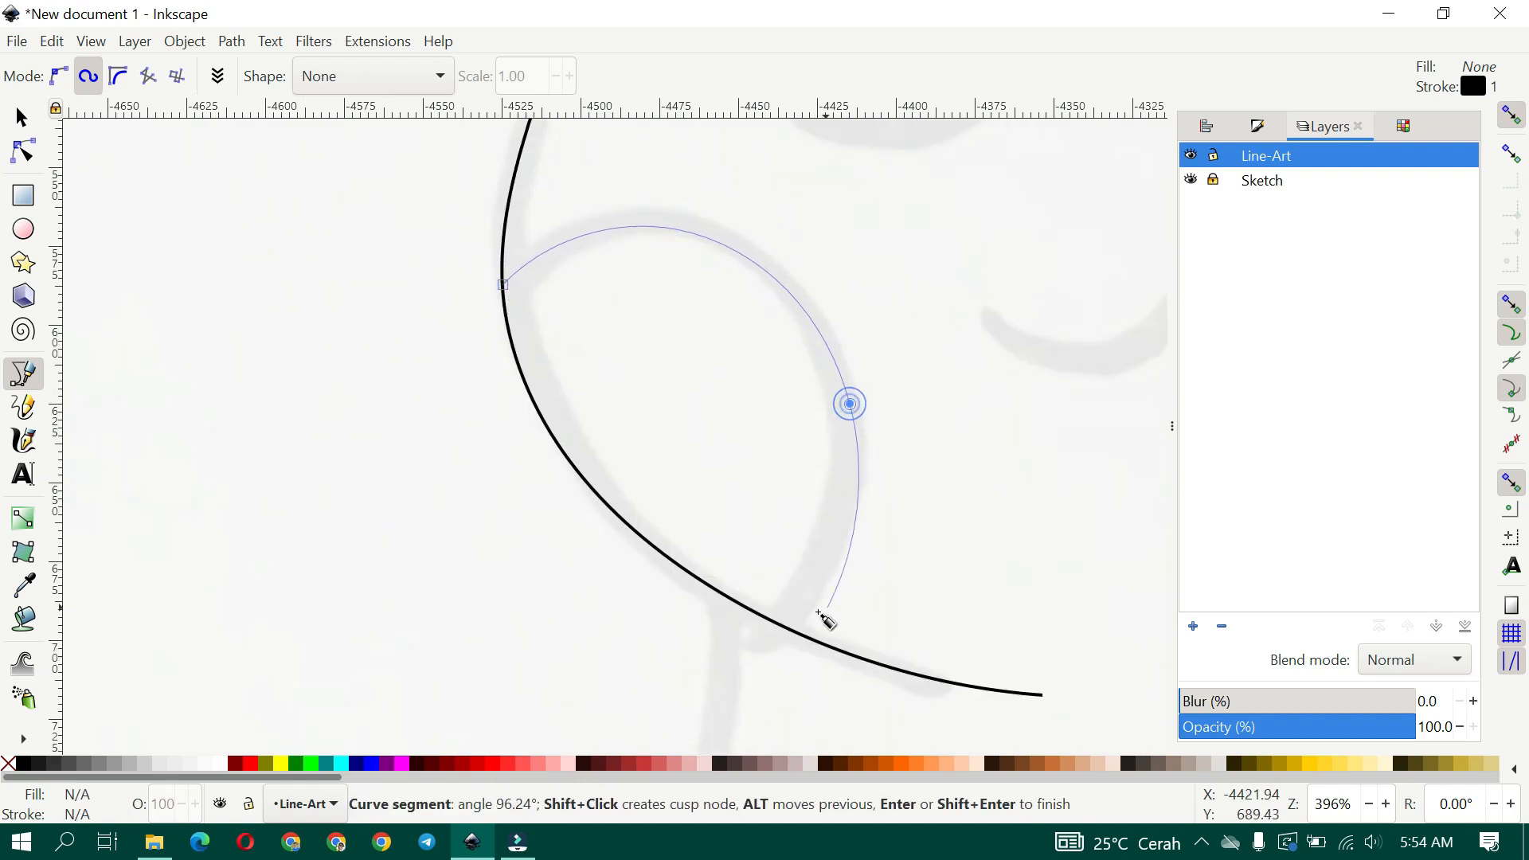
double_click(800, 630)
Trace the wavy mouth between the cheeks as a single Spiro path
scroll(791, 624, down, 2)
scroll(549, 495, up, 1)
scroll(550, 495, right, 2)
click(549, 500)
click(607, 523)
click(669, 468)
click(763, 504)
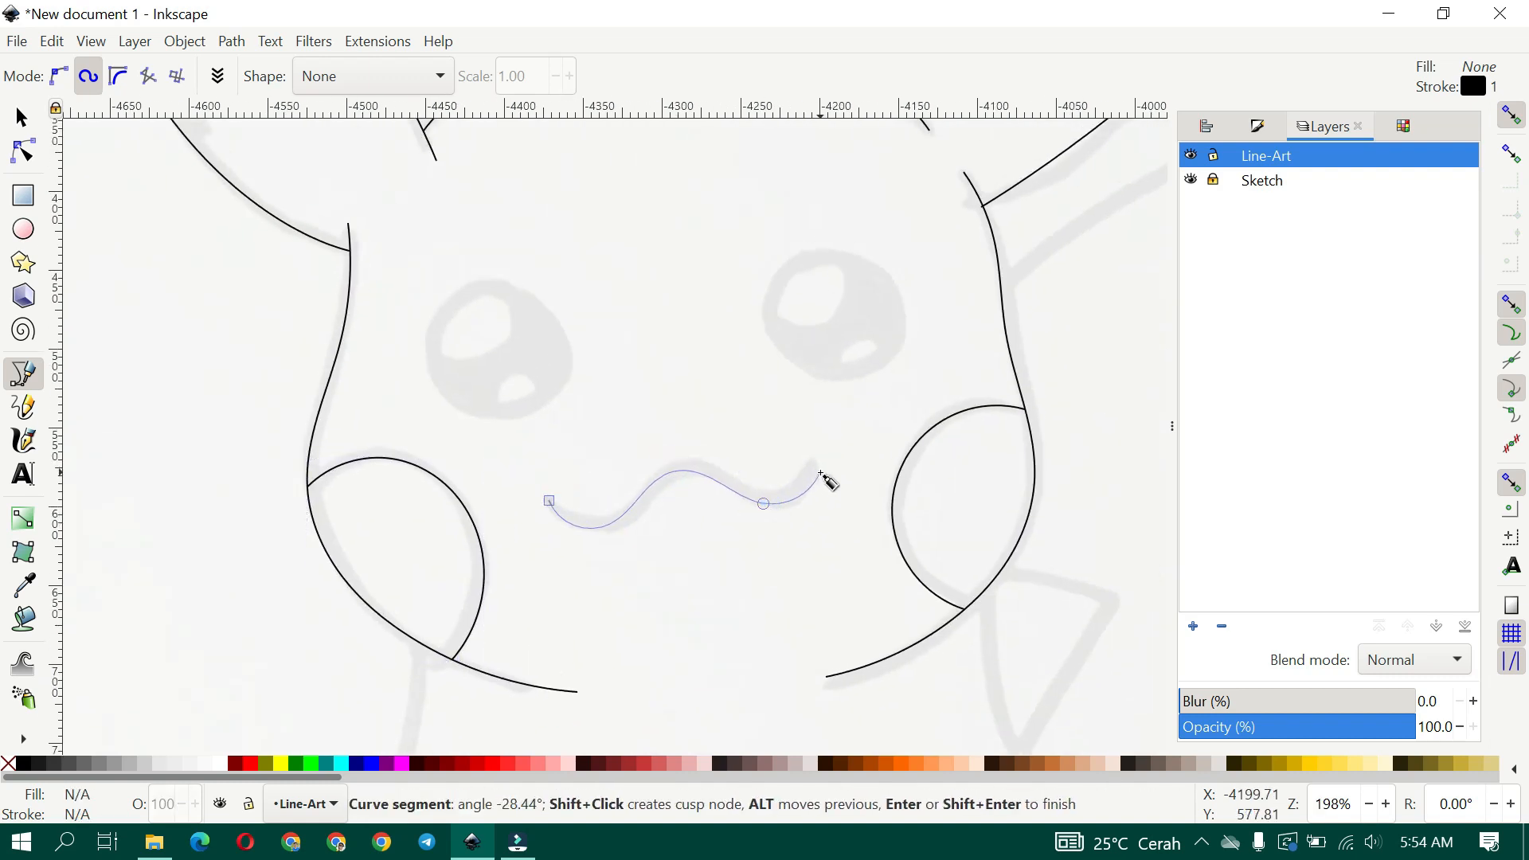
double_click(821, 474)
Adjust the mouth path's nodes to follow the sketched mouth more closely, then deselect it
click(23, 150)
click(675, 468)
drag(676, 468, 823, 458)
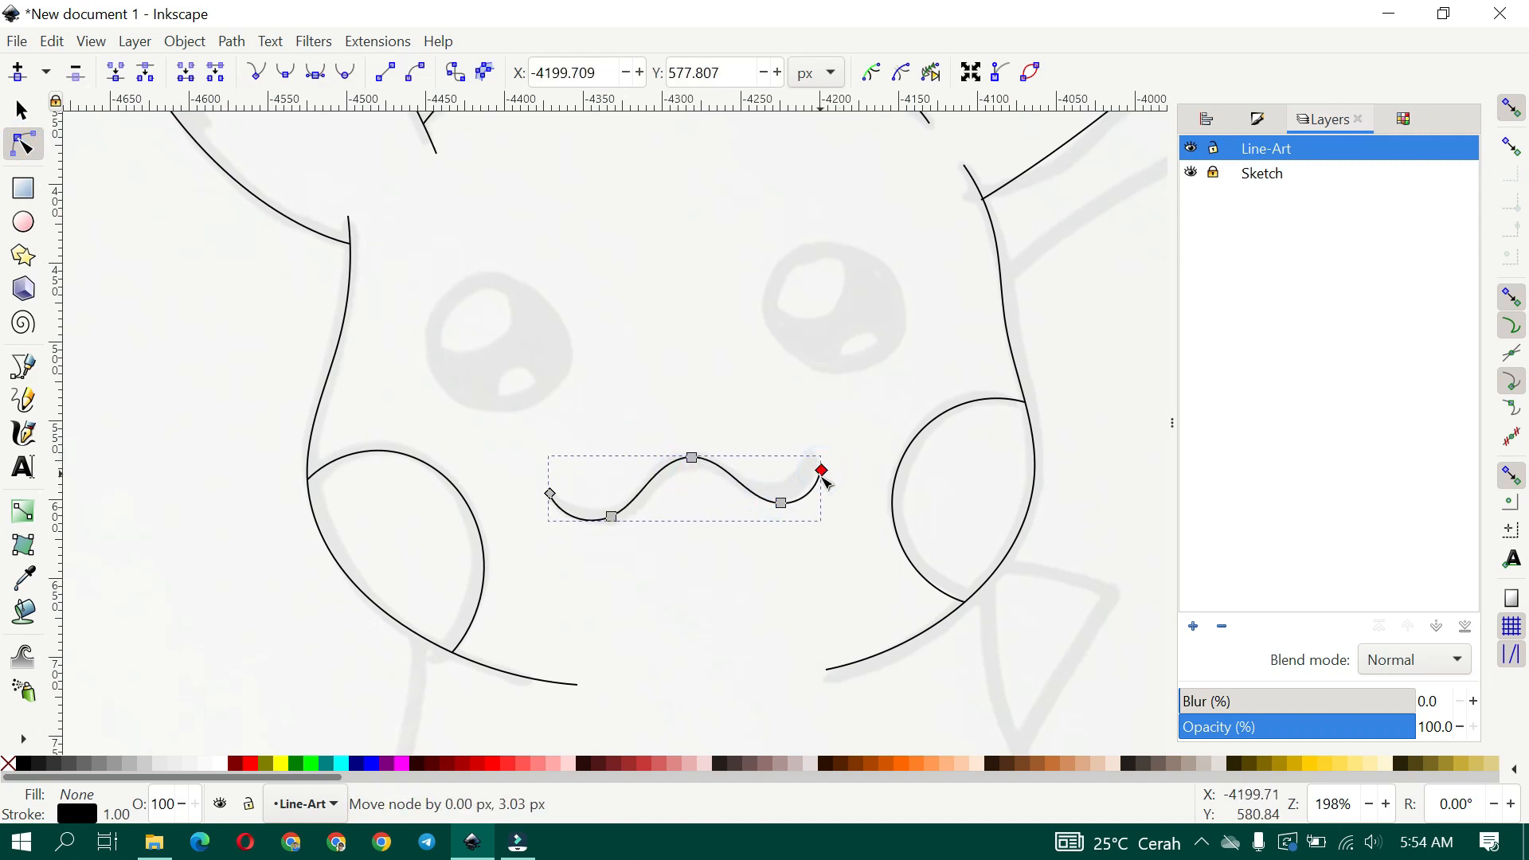
key(s)
ctrl+scroll(778, 359, down, 4)
click(685, 573)
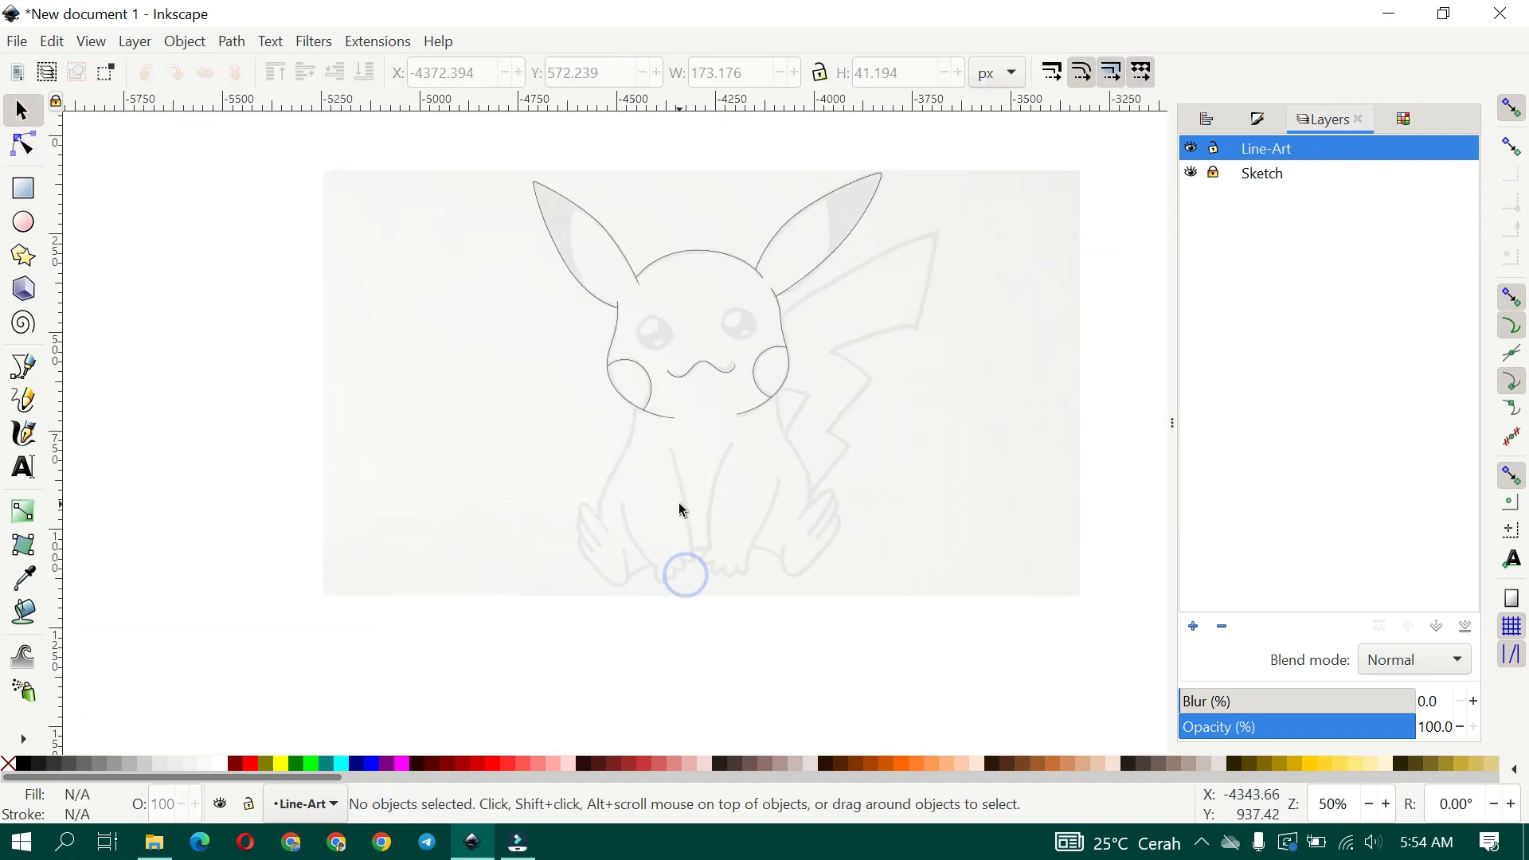
Trace the left side of the body from the chin line down to the left foot
ctrl+scroll(638, 553, up, 2)
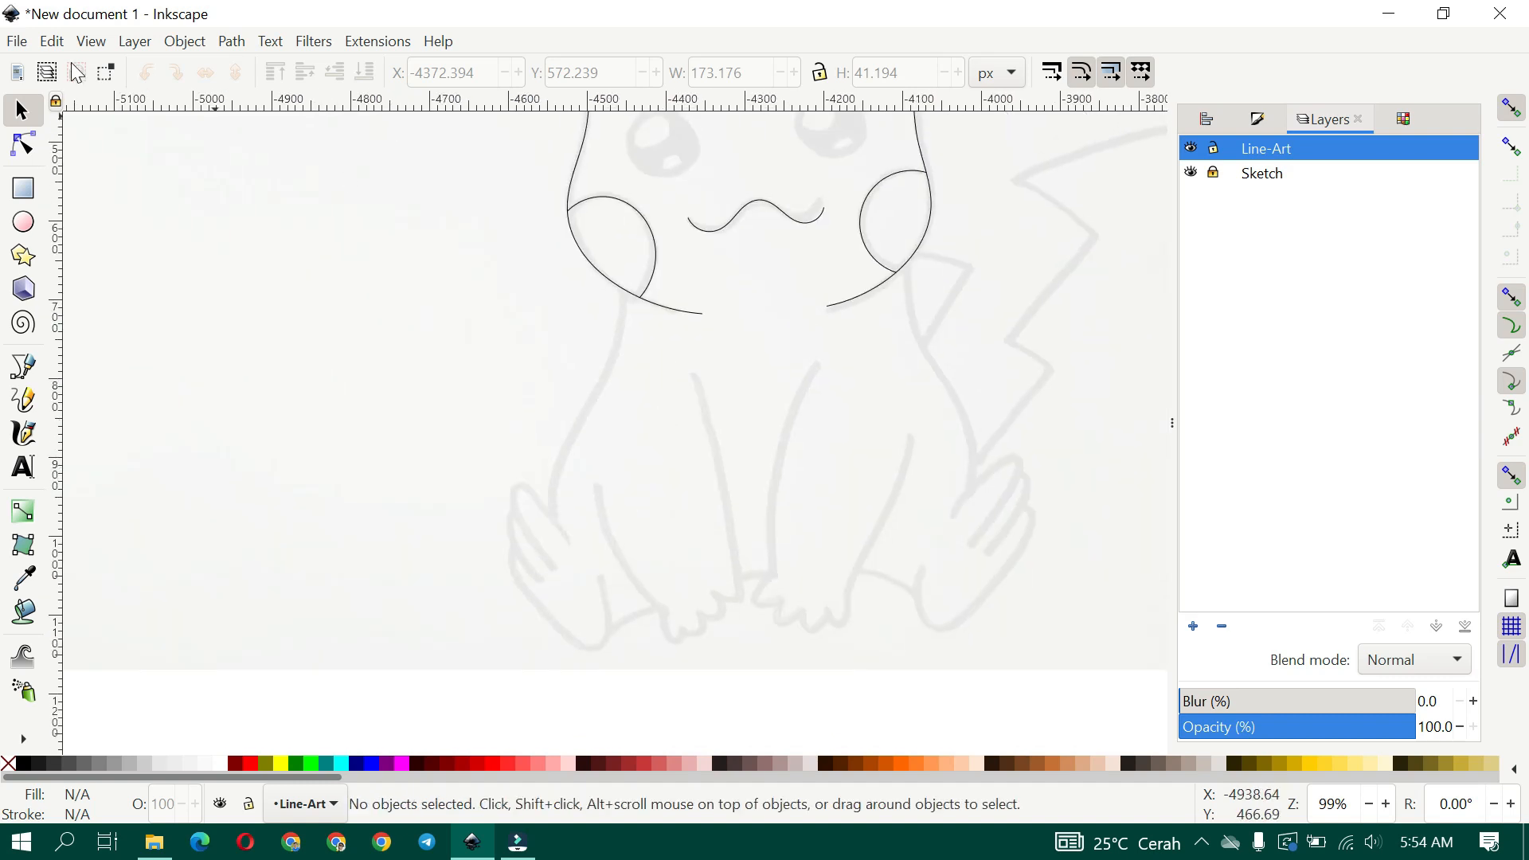
key(b)
click(624, 297)
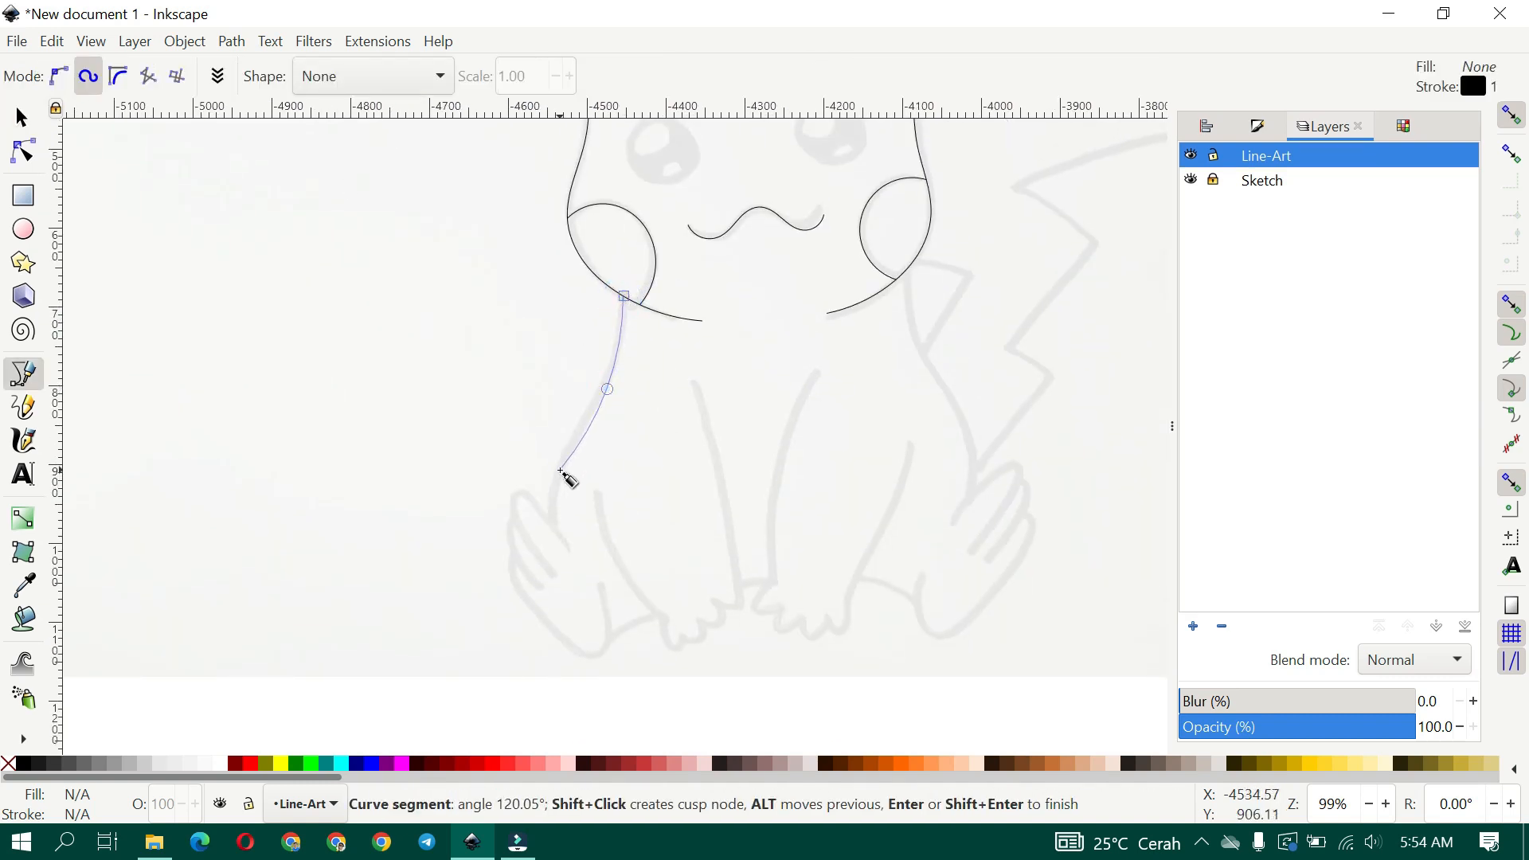
click(558, 532)
key(Return)
Trace the right side of the body from the face outline down to the right foot
scroll(652, 488, right, 2)
scroll(652, 488, up, 1)
click(771, 329)
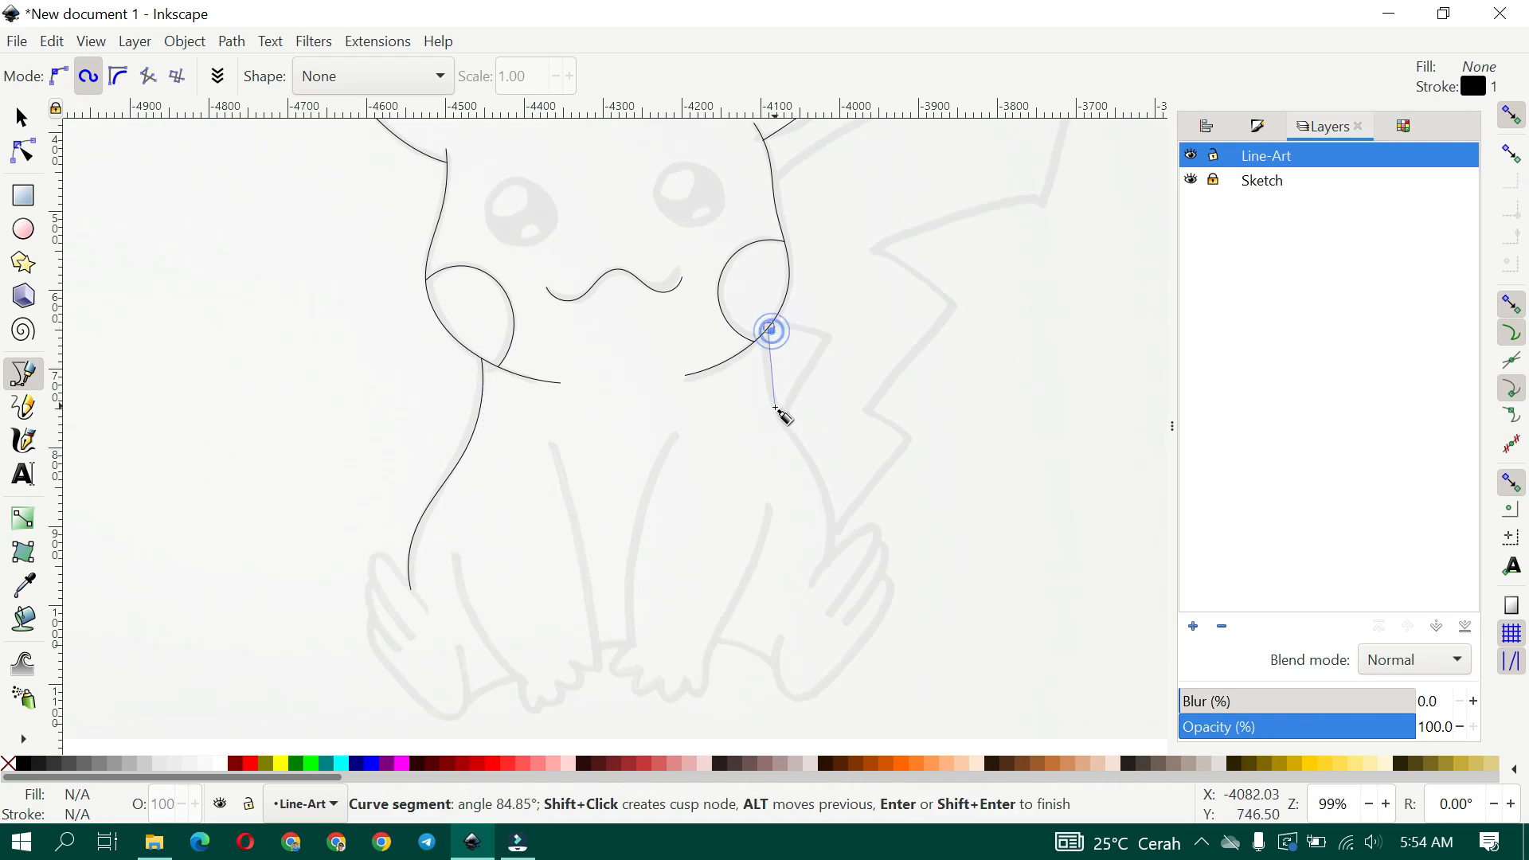
click(829, 552)
key(Return)
scroll(693, 416, down, 3)
scroll(693, 417, left, 2)
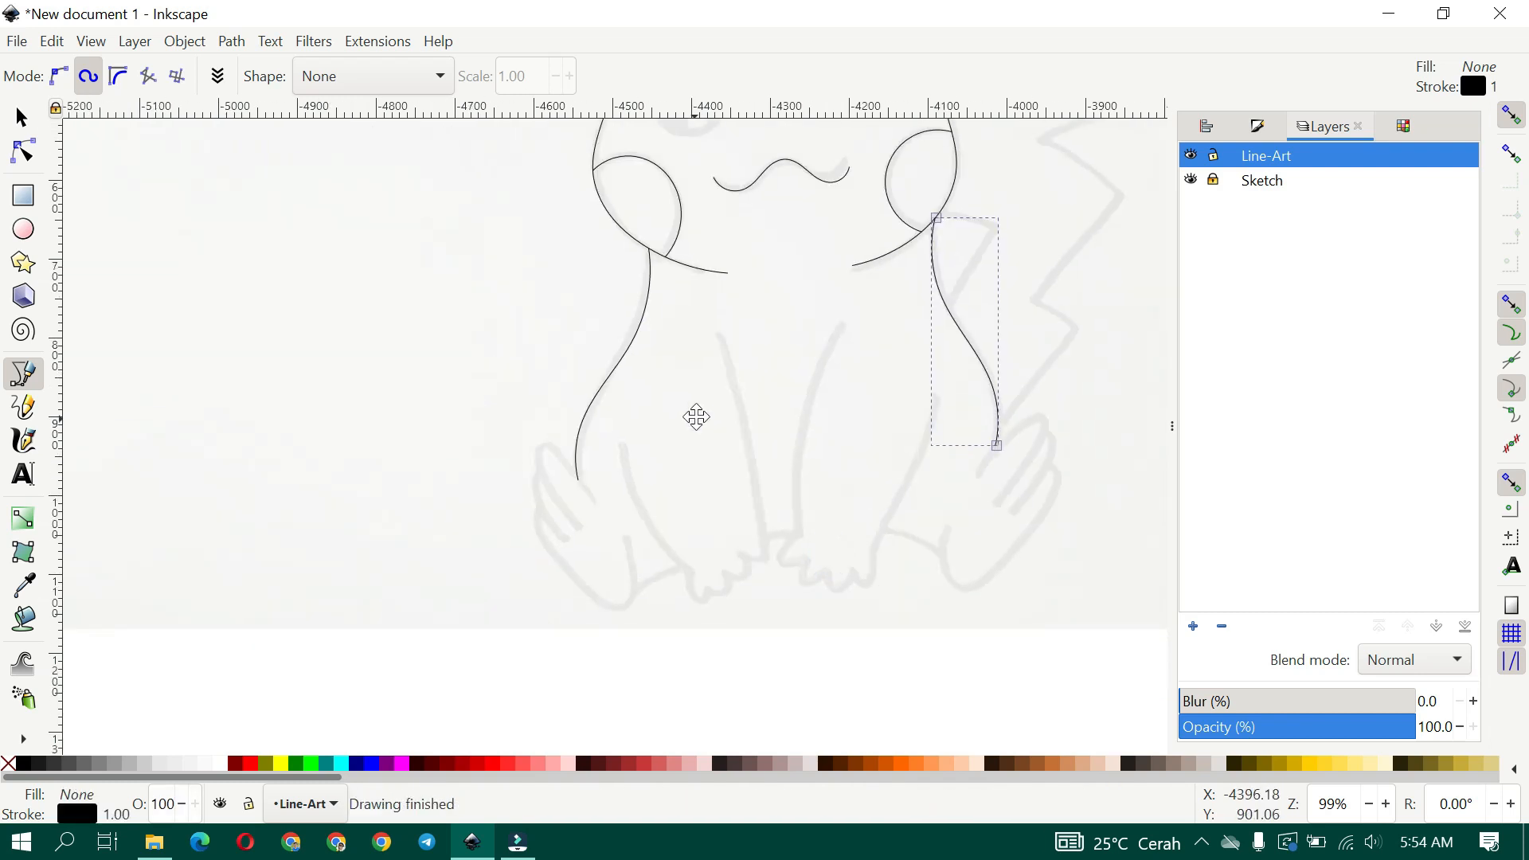
scroll(741, 376, down, 1)
ctrl+scroll(712, 385, up, 2)
drag(711, 386, 740, 360)
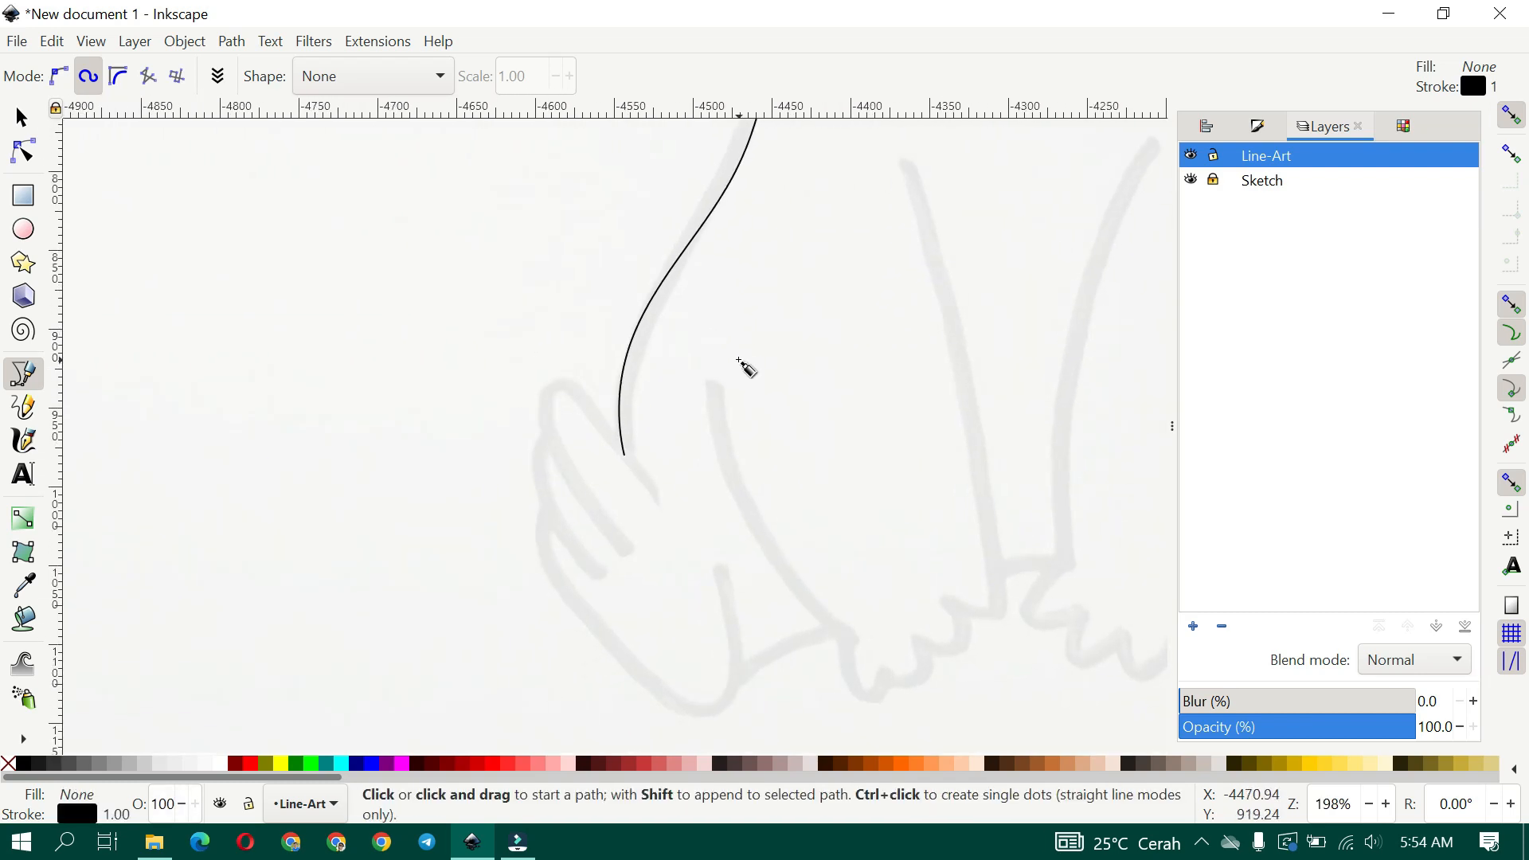
click(57, 78)
scroll(686, 454, down, 1)
scroll(686, 454, left, 1)
click(683, 478)
ctrl+scroll(629, 408, up, 2)
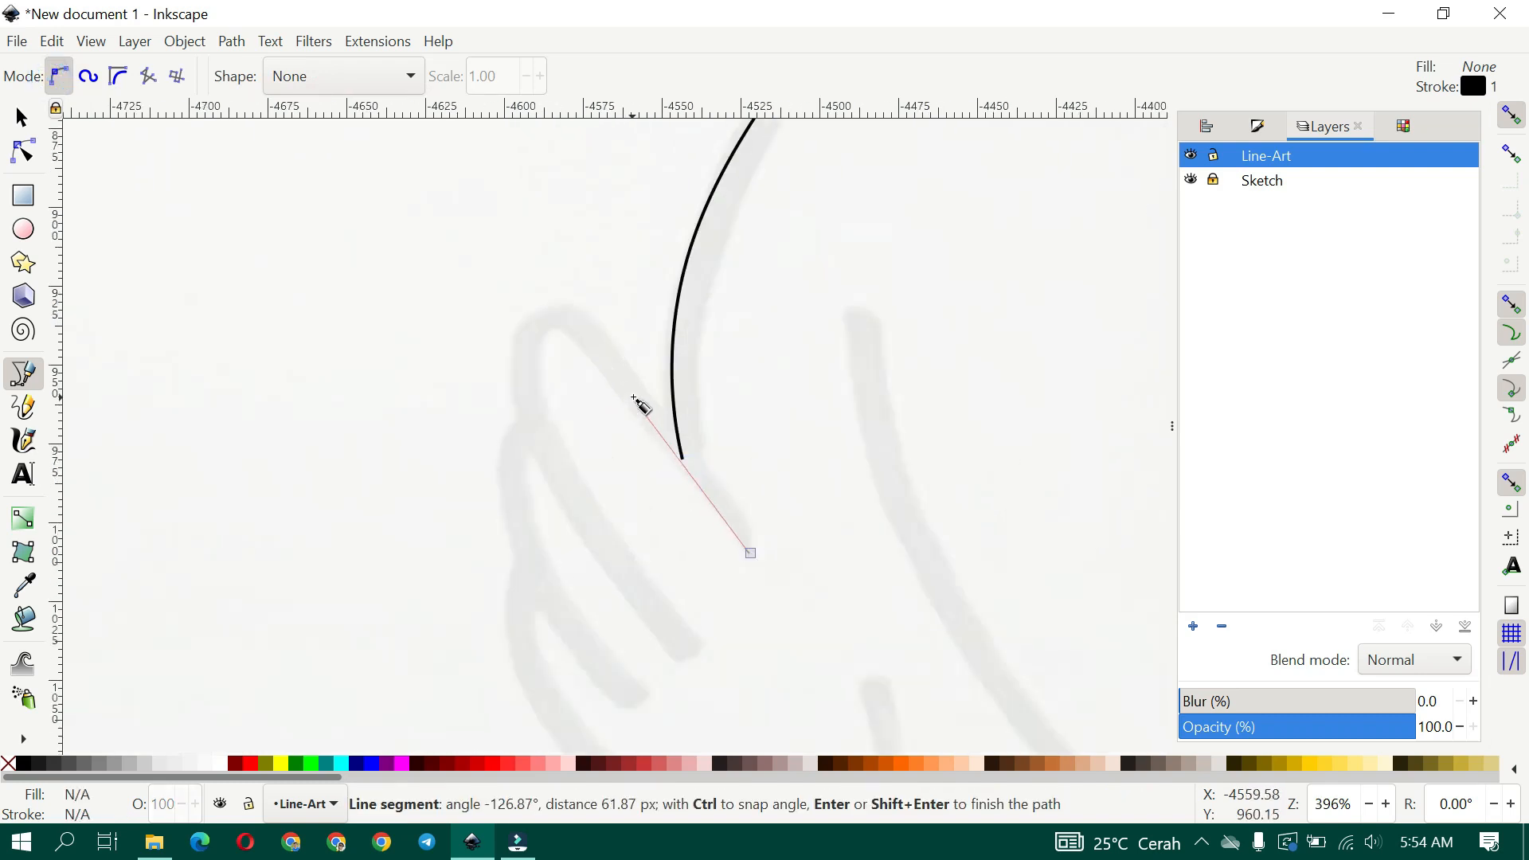
drag(593, 336, 550, 310)
drag(518, 371, 521, 438)
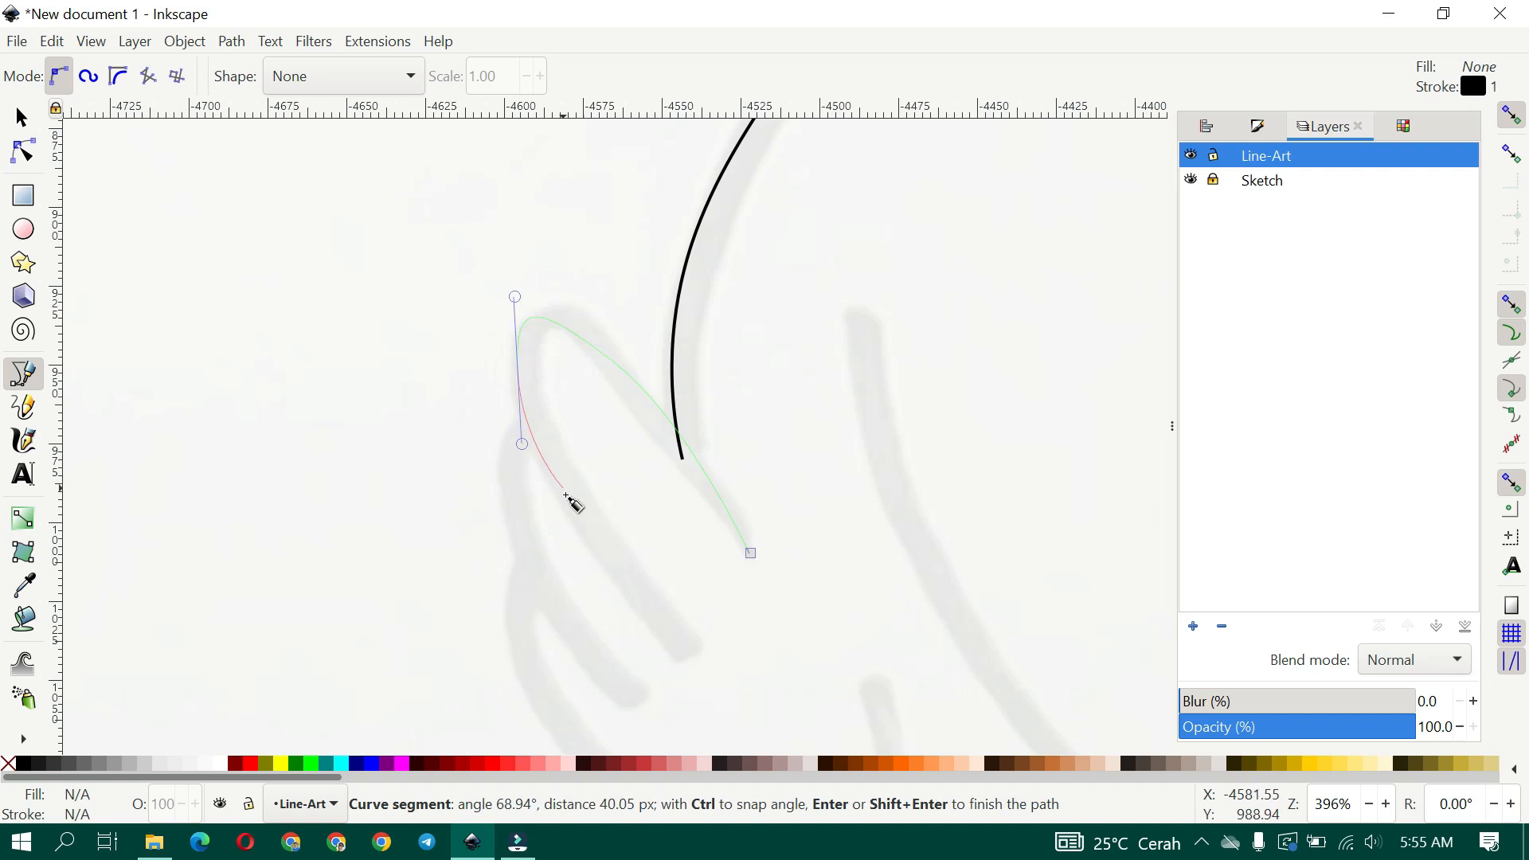
key(ctrl+z)
key(ctrl+z)
mouse_move(623, 360)
mouse_down()
mouse_move(570, 315)
mouse_move(492, 351)
mouse_up()
key(ctrl+z)
key(ctrl+z)
key(ctrl+z)
Trace the uppermost toe of the left foot with a Spiro path around its rounded tip
click(89, 76)
click(751, 551)
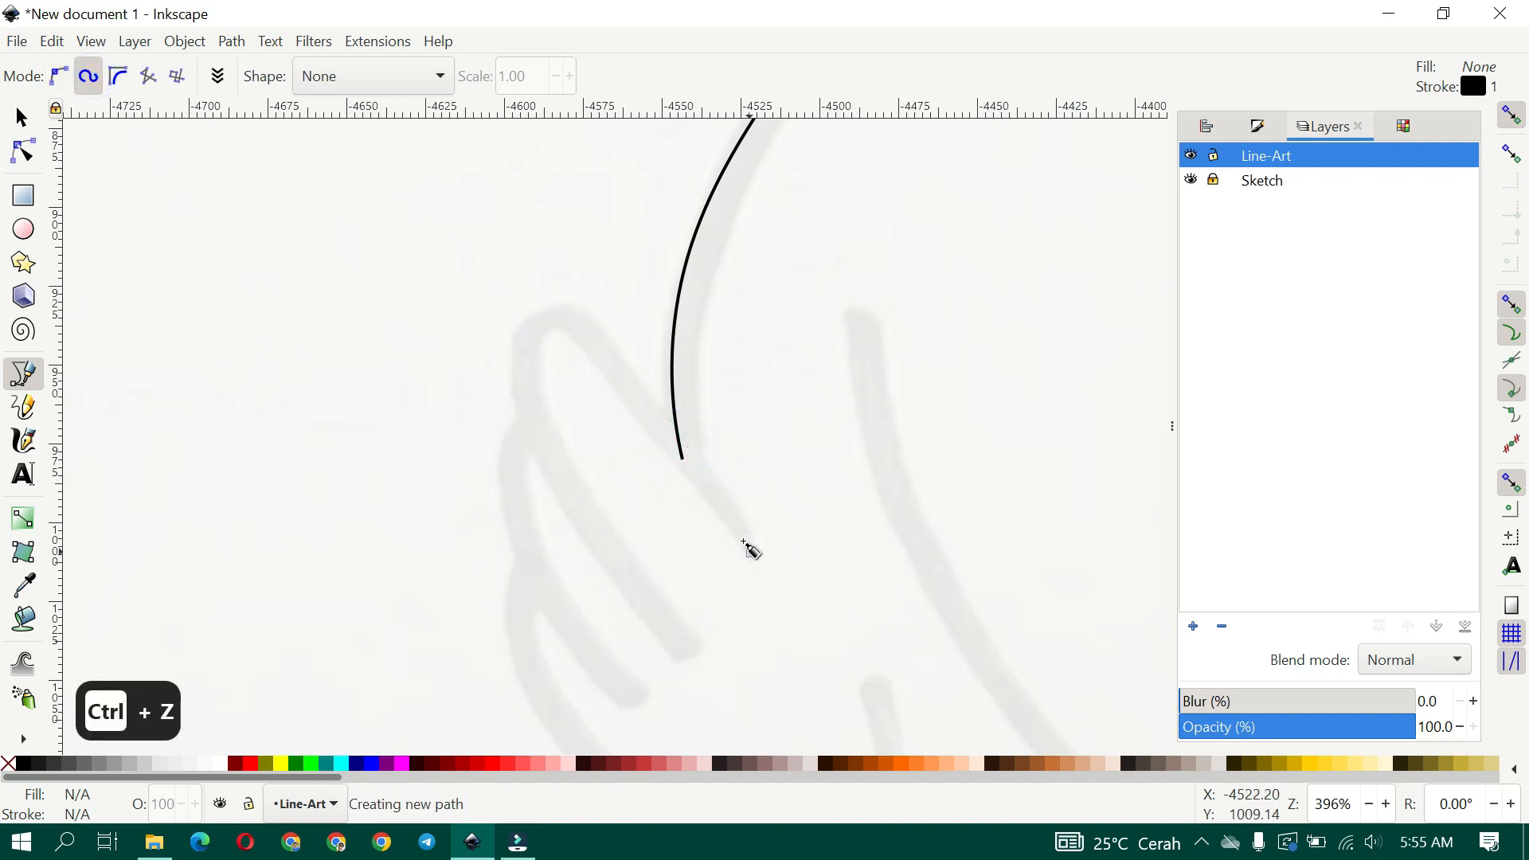
click(591, 332)
click(565, 306)
click(525, 321)
scroll(632, 597, down, 3)
scroll(632, 598, right, 1)
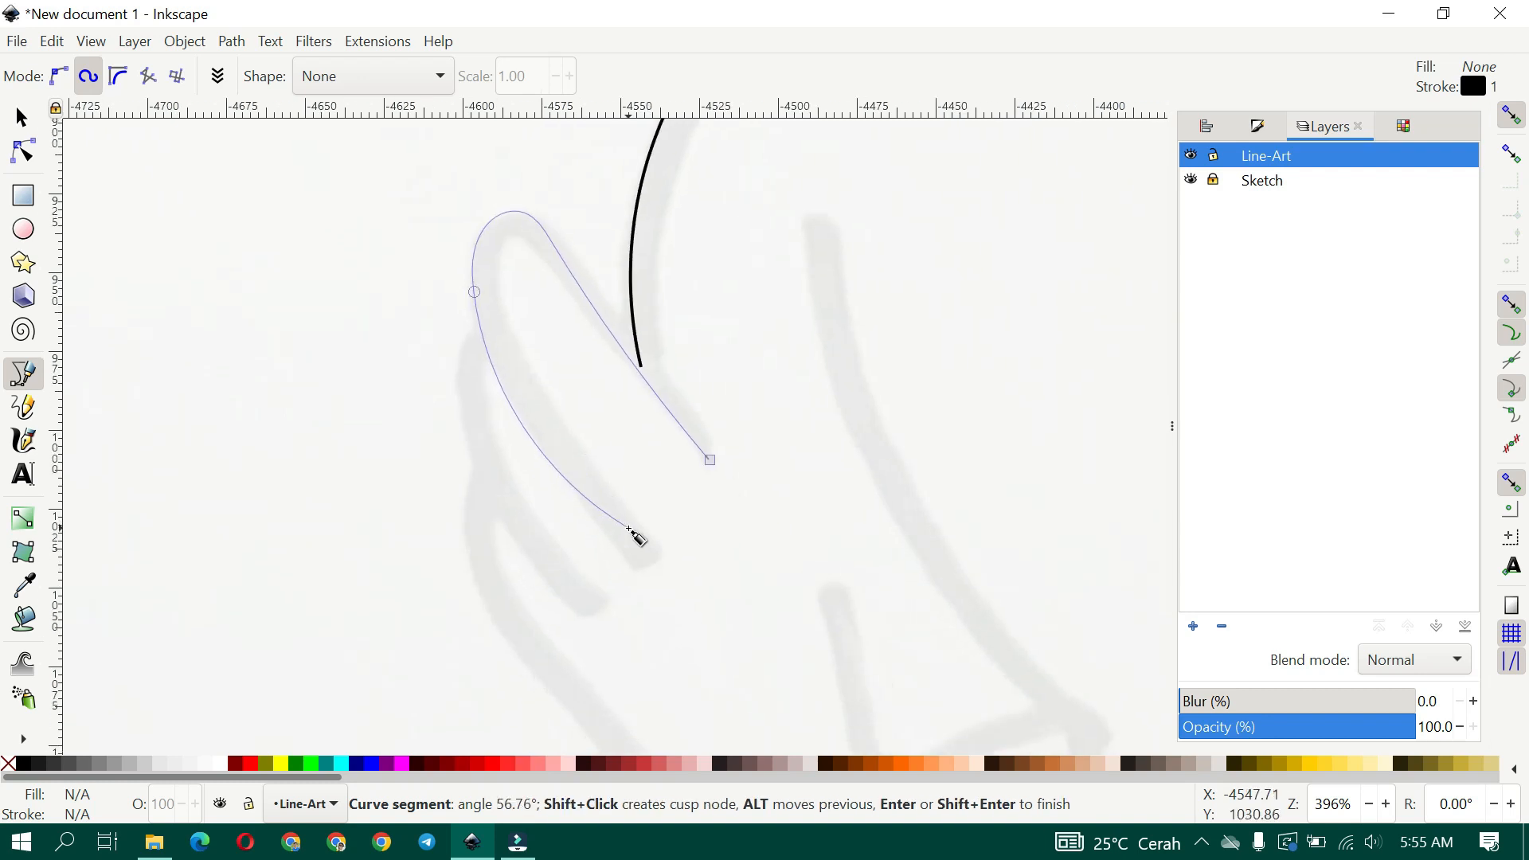
double_click(660, 570)
Trace the left foot's middle toe, starting on the outline of the uppermost toe
scroll(608, 369, down, 1)
scroll(608, 369, left, 2)
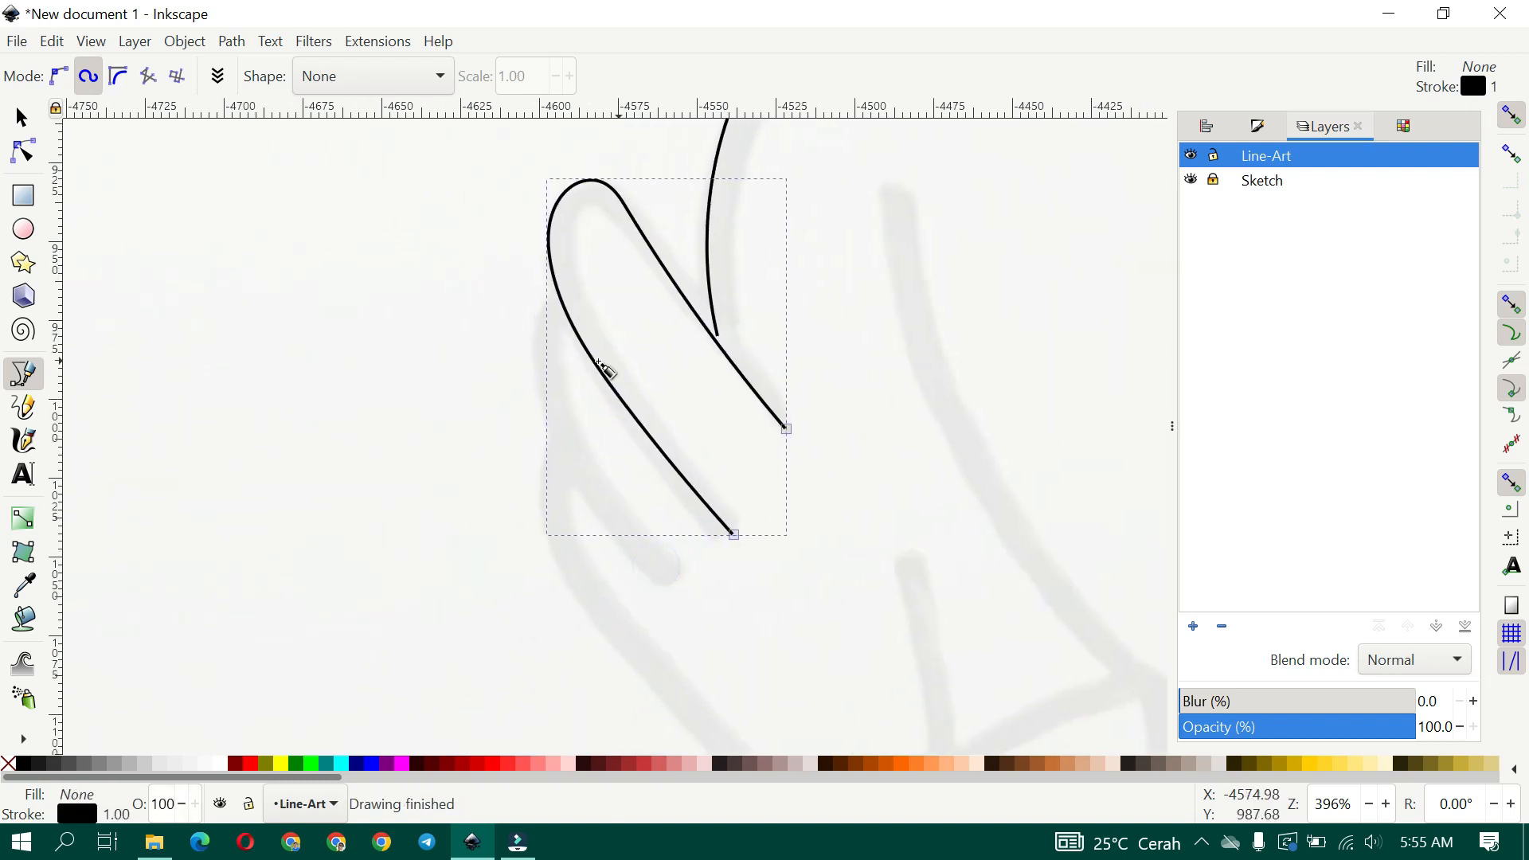
click(560, 296)
click(540, 383)
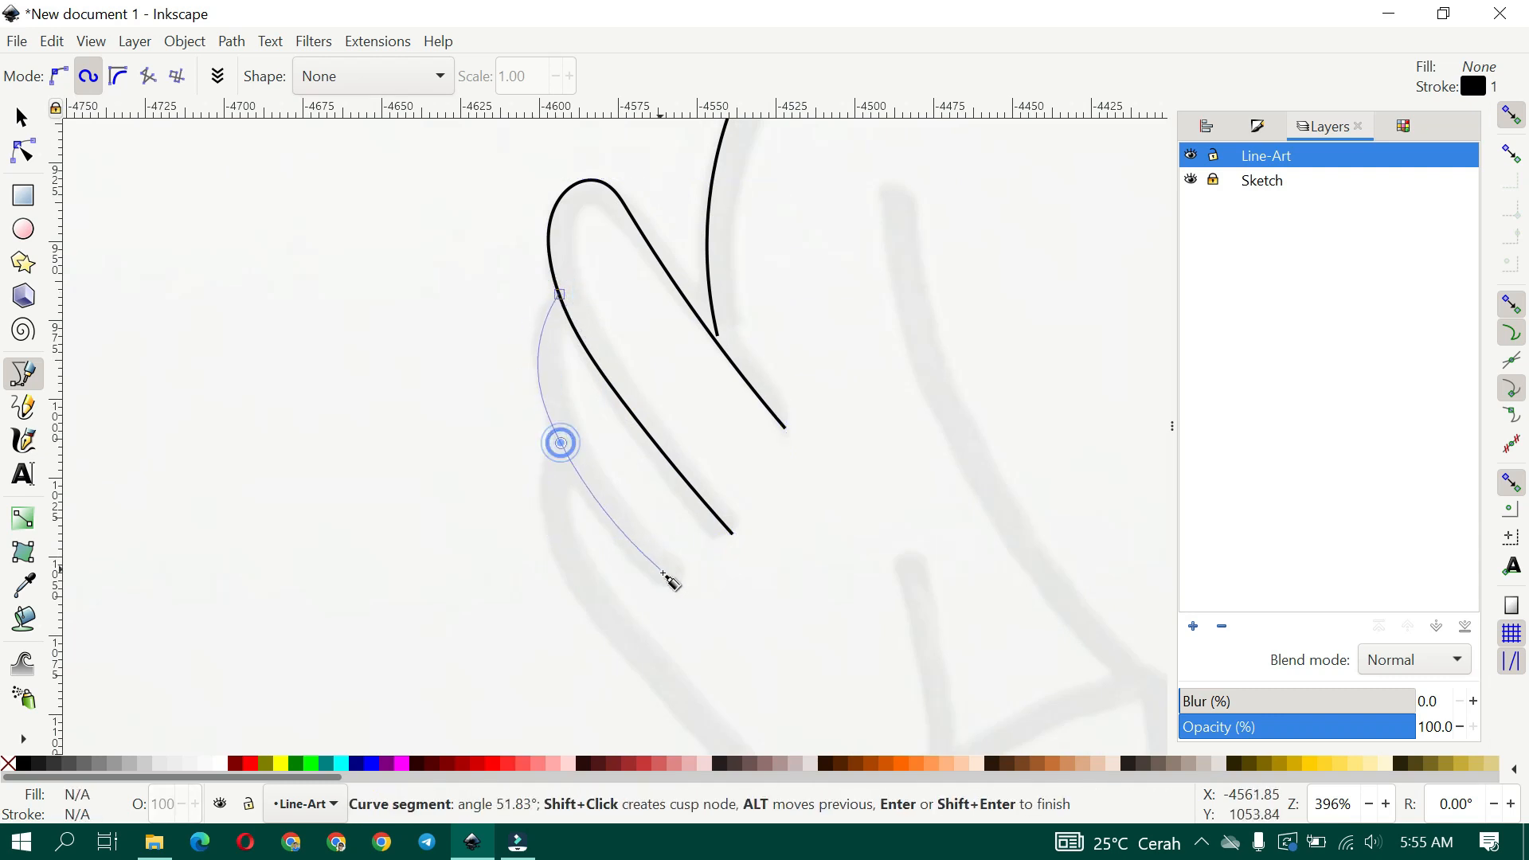
double_click(672, 587)
Trace the left foot's lowest toe, starting on the middle toe and continuing along the sole and around the heel to its inner end
scroll(629, 556, down, 4)
scroll(629, 555, right, 2)
click(503, 309)
scroll(514, 446, down, 3)
scroll(514, 446, right, 1)
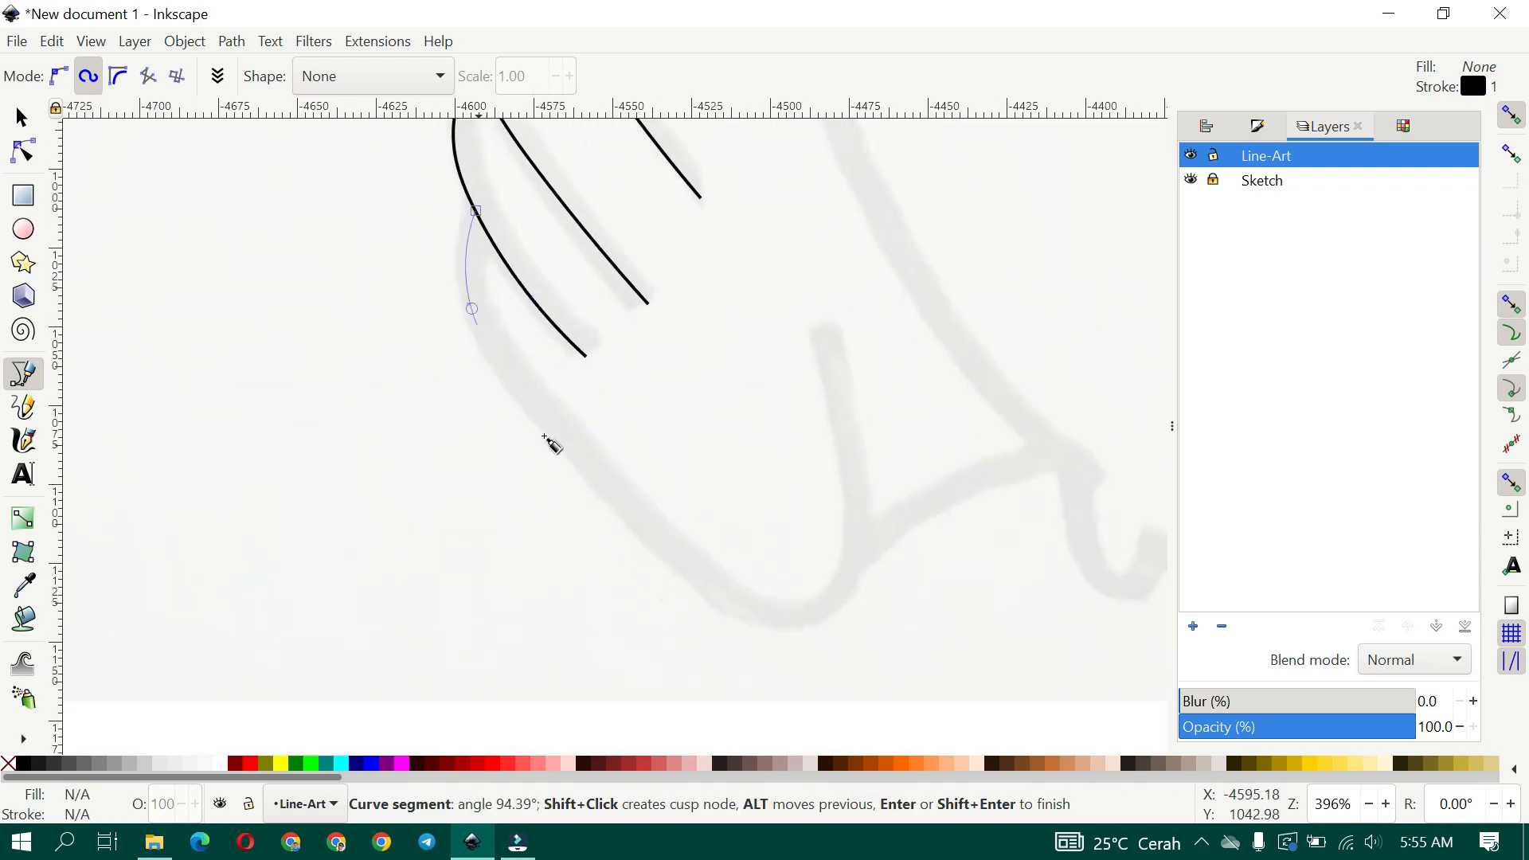
click(803, 624)
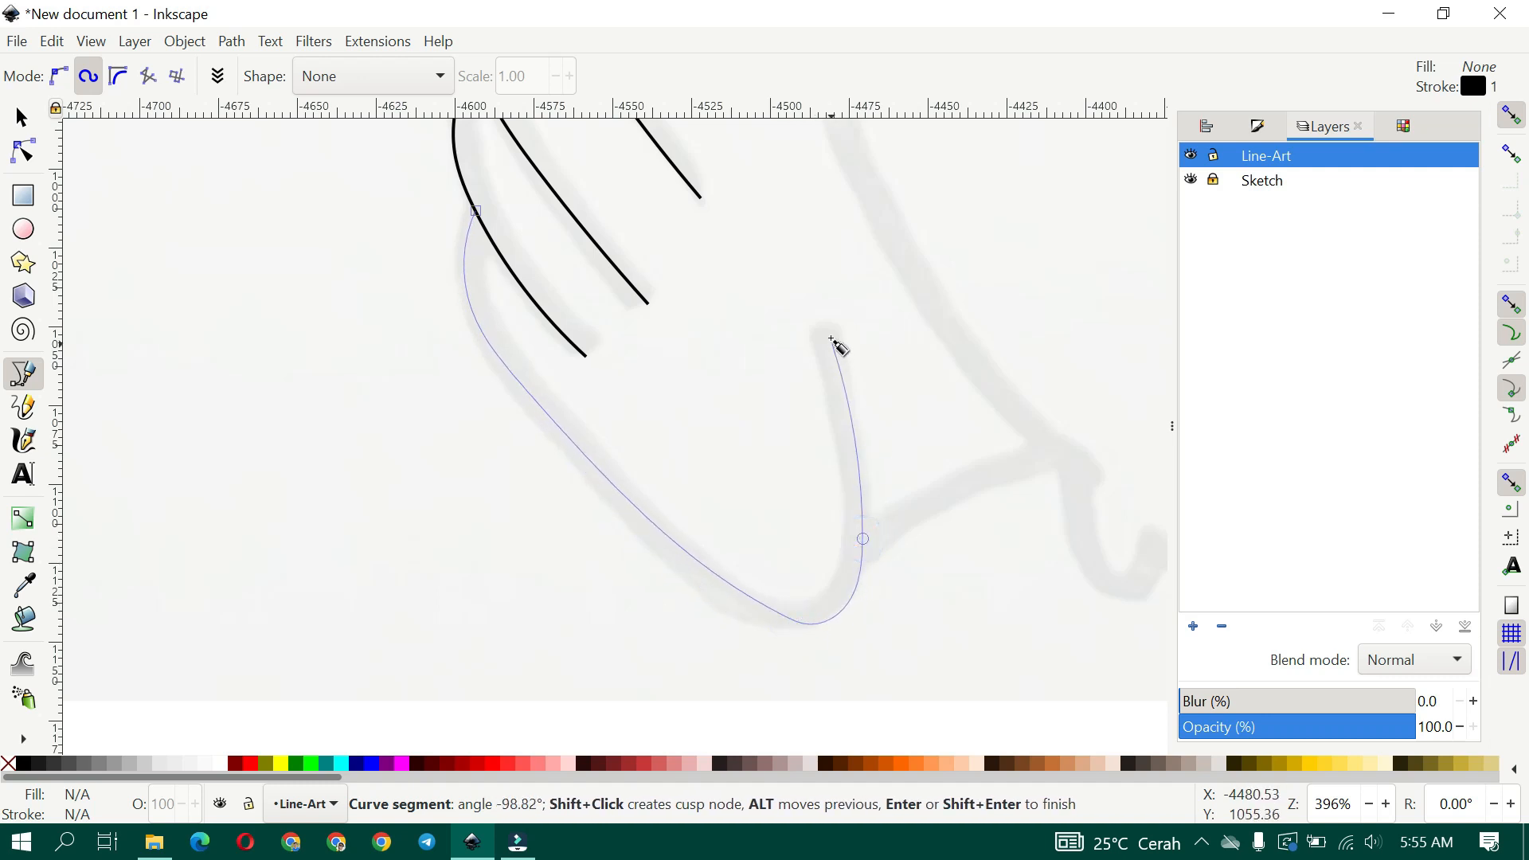
double_click(824, 330)
drag(751, 328, 491, 454)
scroll(546, 468, down, 4)
scroll(575, 377, up, 2)
drag(575, 377, 177, 342)
scroll(741, 414, up, 2)
click(628, 542)
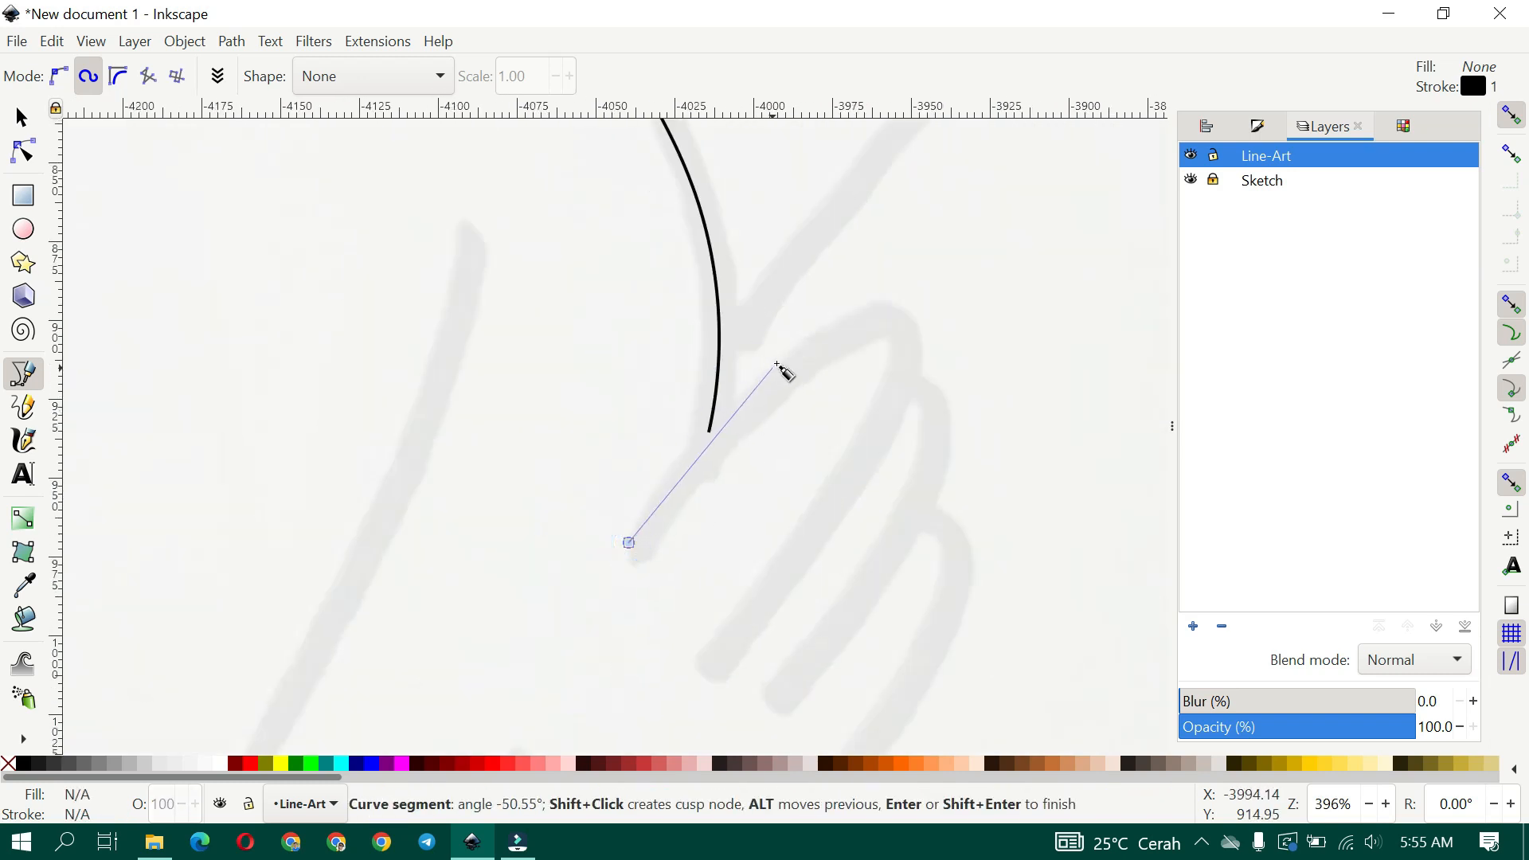
key(ctrl+z)
key(ctrl+z)
key(ctrl+z)
key(ctrl+z)
Trace the right foot's uppermost toe around its rounded tip, plus the middle toe starting on that outline
click(633, 536)
click(757, 384)
click(871, 305)
click(898, 298)
click(919, 342)
double_click(717, 663)
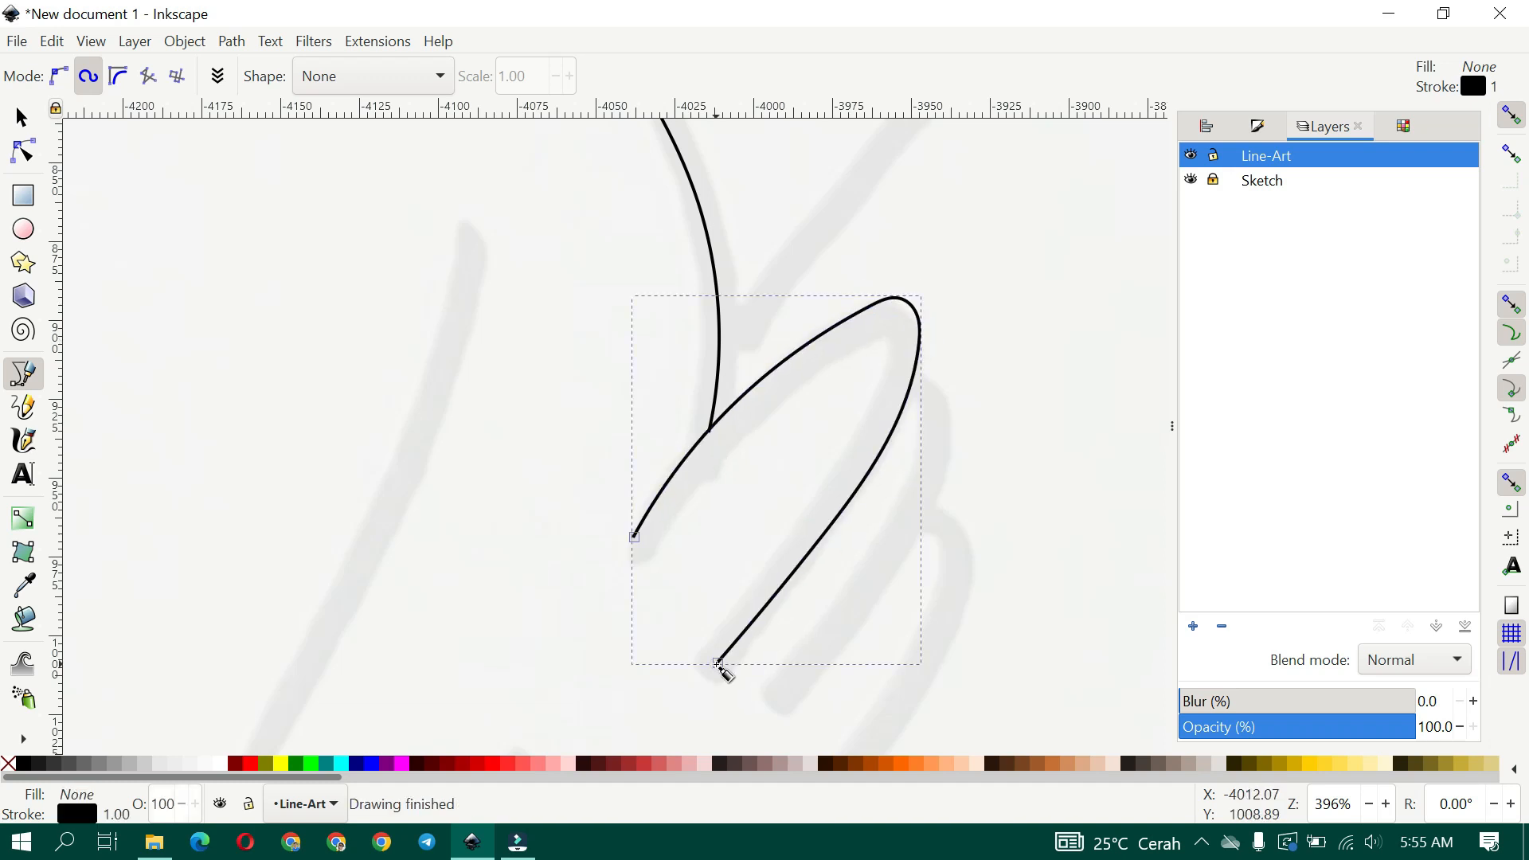
click(916, 370)
double_click(787, 698)
Trace the right foot's lowest toe, continuing along the sole and around the heel to its inner end
scroll(785, 697, down, 5)
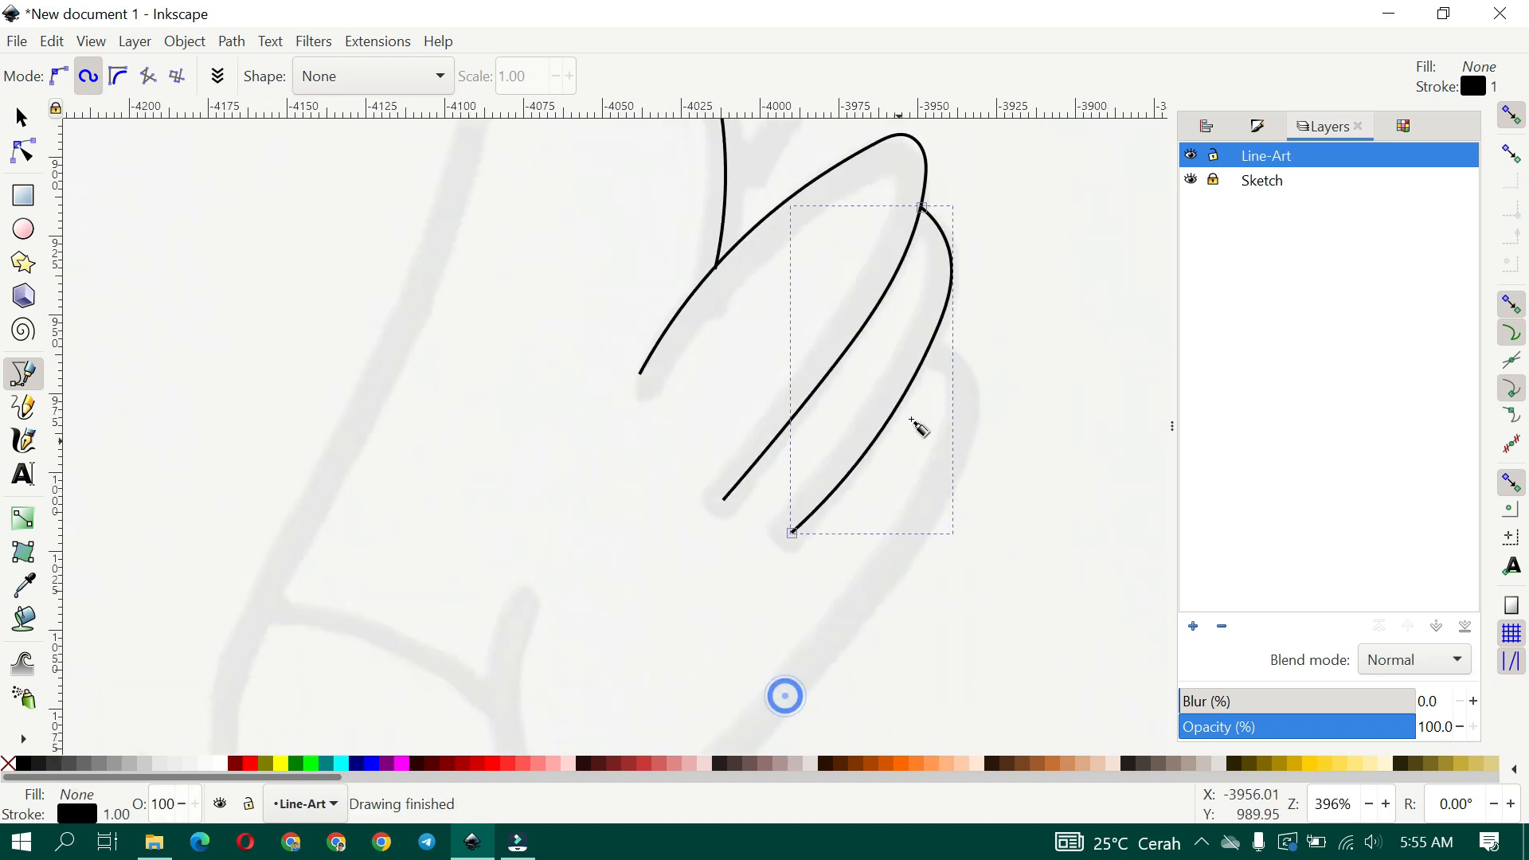
scroll(956, 386, down, 4)
click(959, 225)
scroll(1007, 299, down, 4)
scroll(1008, 299, left, 2)
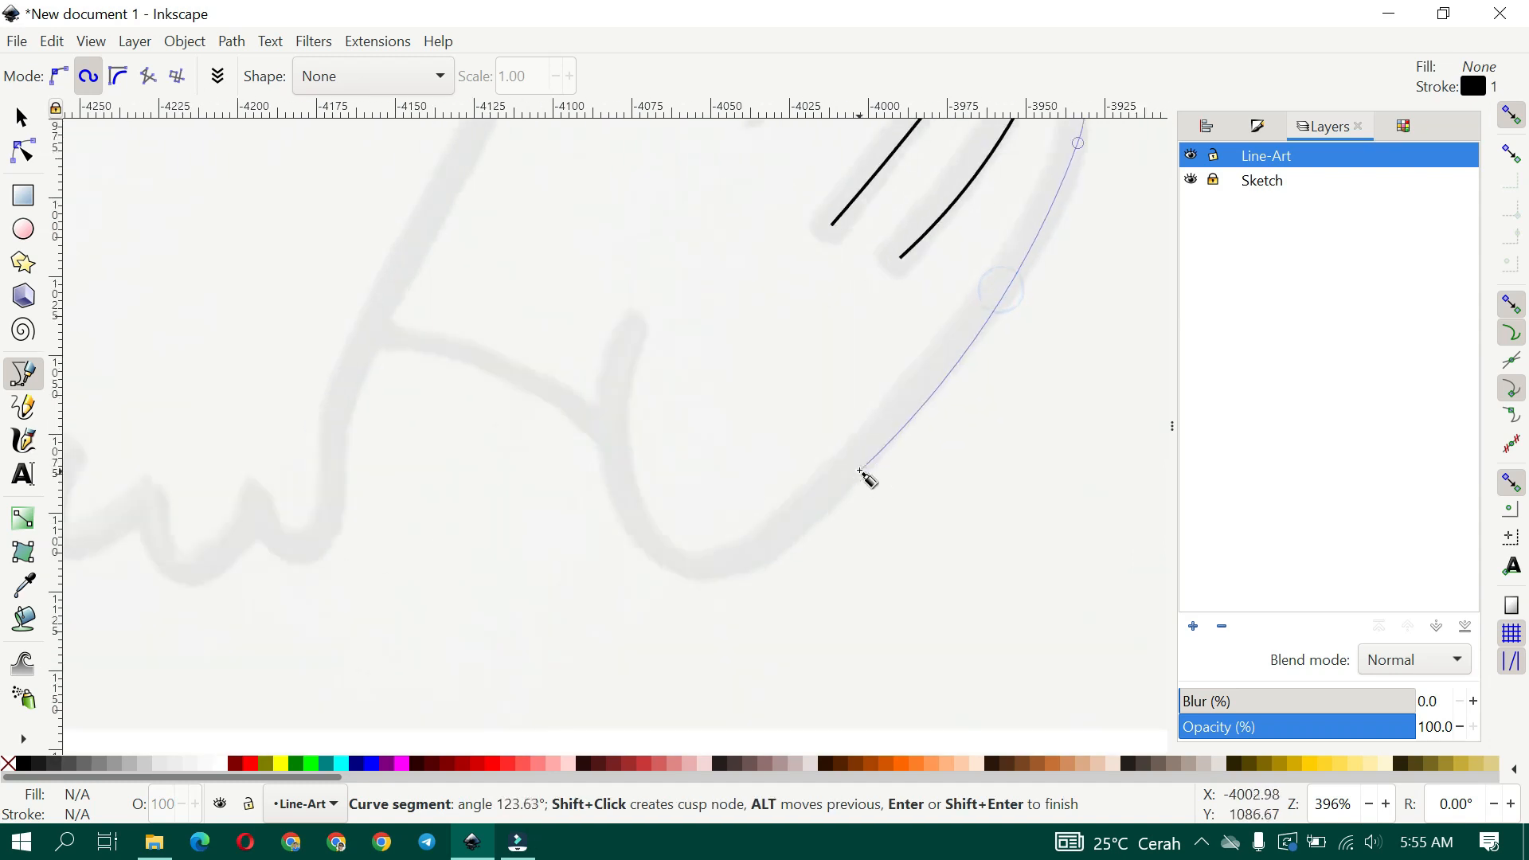
click(692, 575)
click(613, 485)
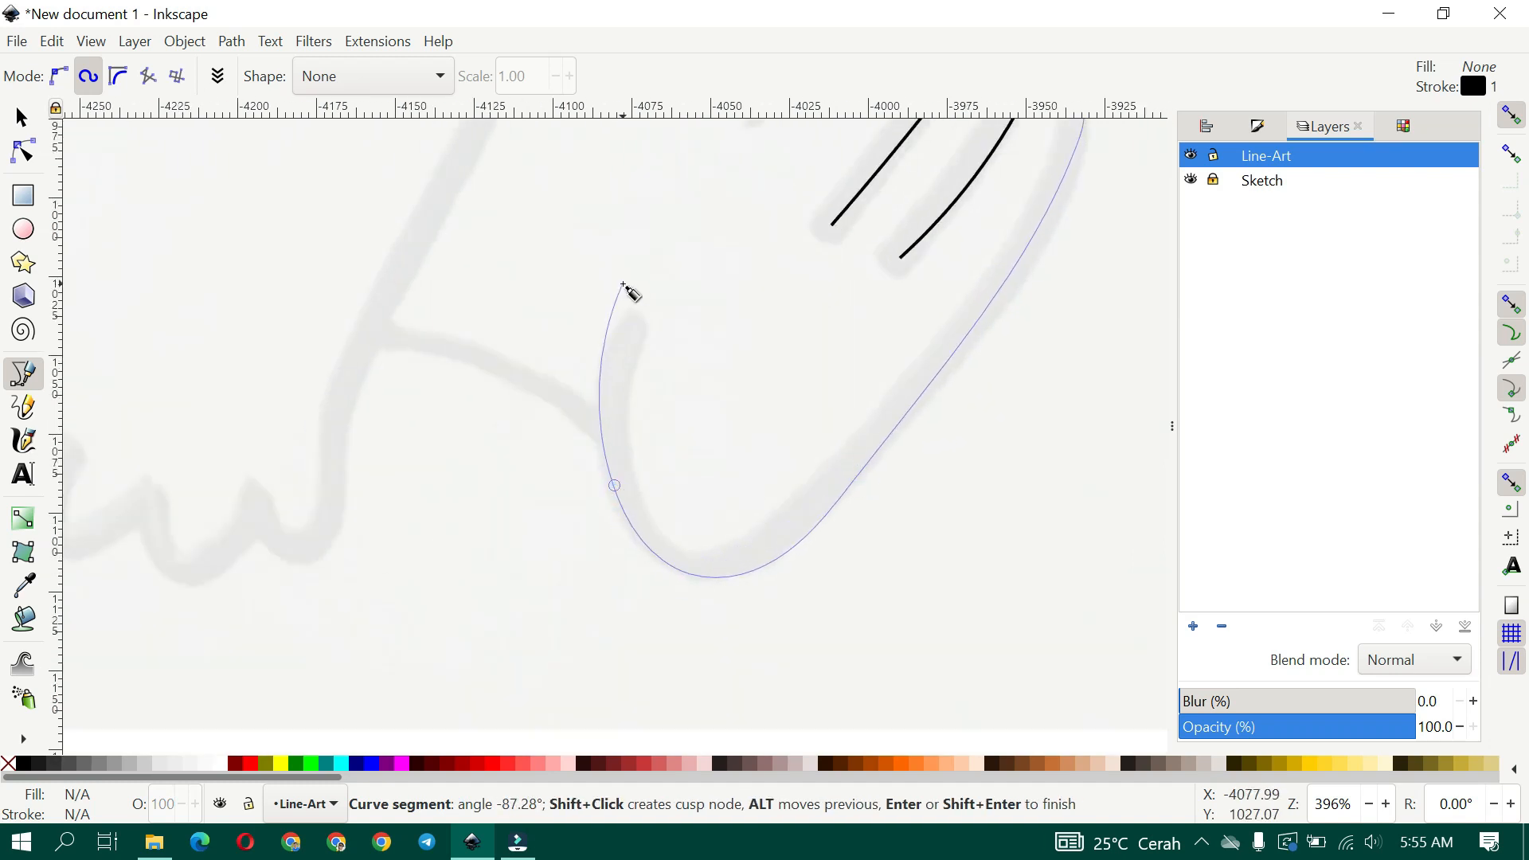
double_click(635, 319)
Reshape the left foot's heel by adjusting the nodes of its outline
scroll(801, 355, down, 4)
scroll(382, 354, up, 2)
click(30, 153)
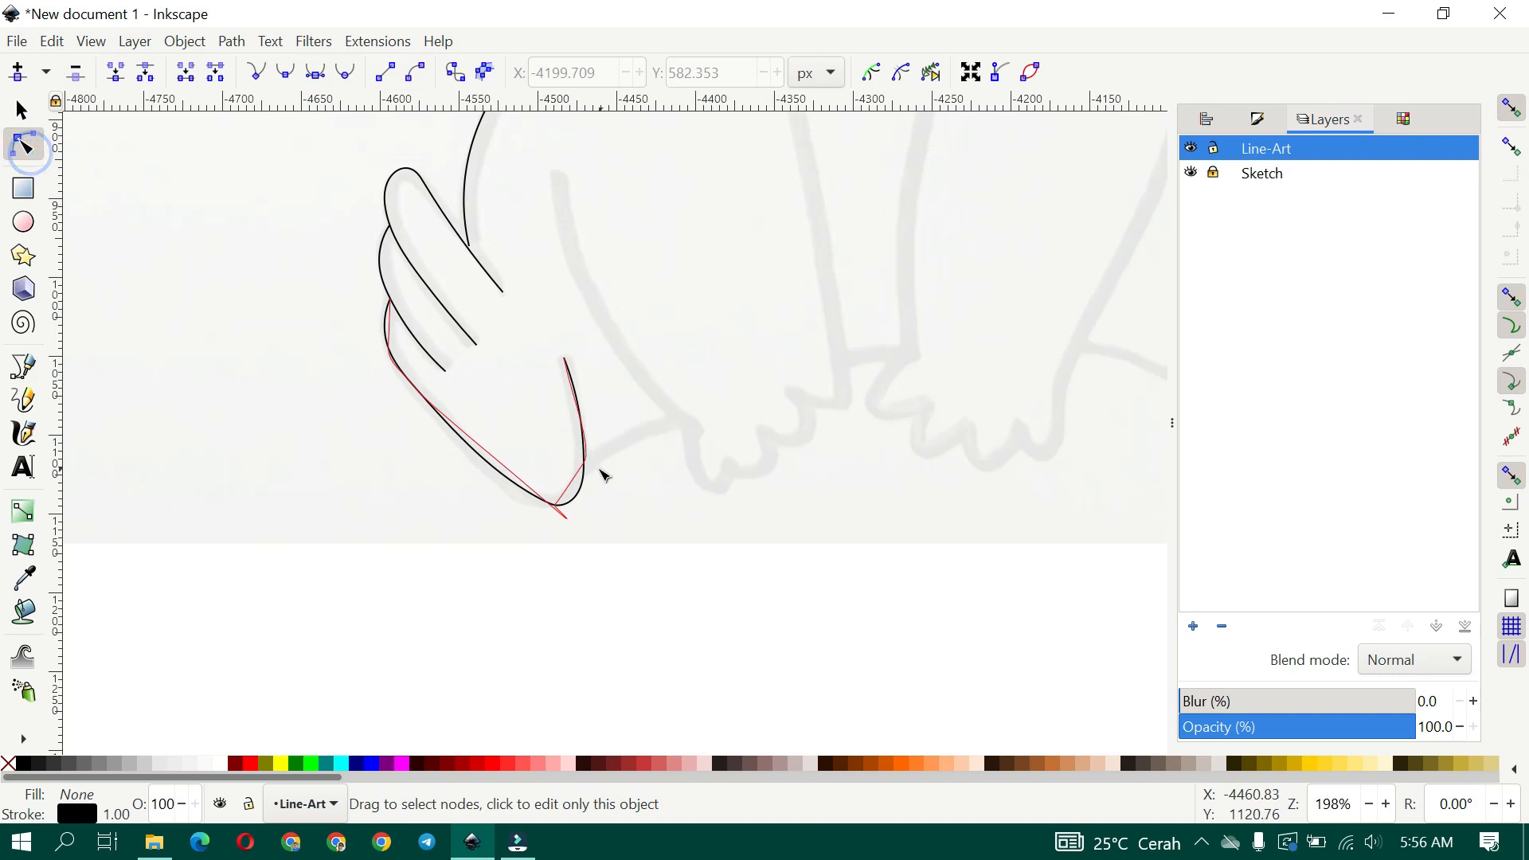
click(583, 454)
scroll(581, 478, up, 2)
drag(527, 560, 542, 556)
drag(578, 476, 599, 451)
Move the lower end of the body's left outline onto the left foot's uppermost toe and deselect the path
drag(494, 119, 660, 415)
click(513, 322)
drag(519, 356, 524, 371)
double_click(237, 446)
scroll(374, 452, down, 2)
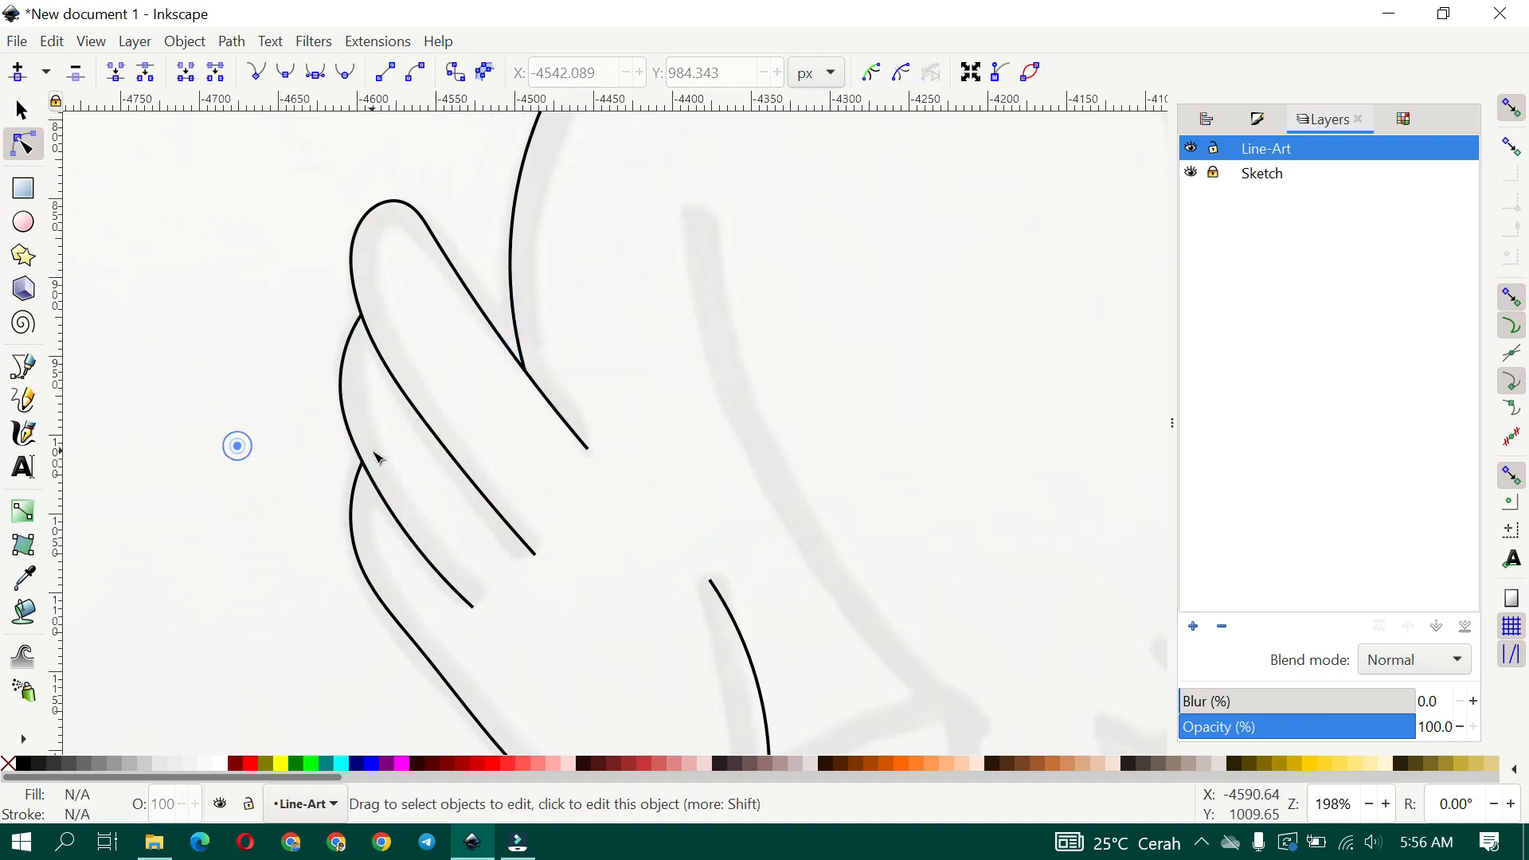
scroll(376, 456, down, 2)
key(b)
scroll(631, 326, up, 2)
drag(616, 346, 487, 392)
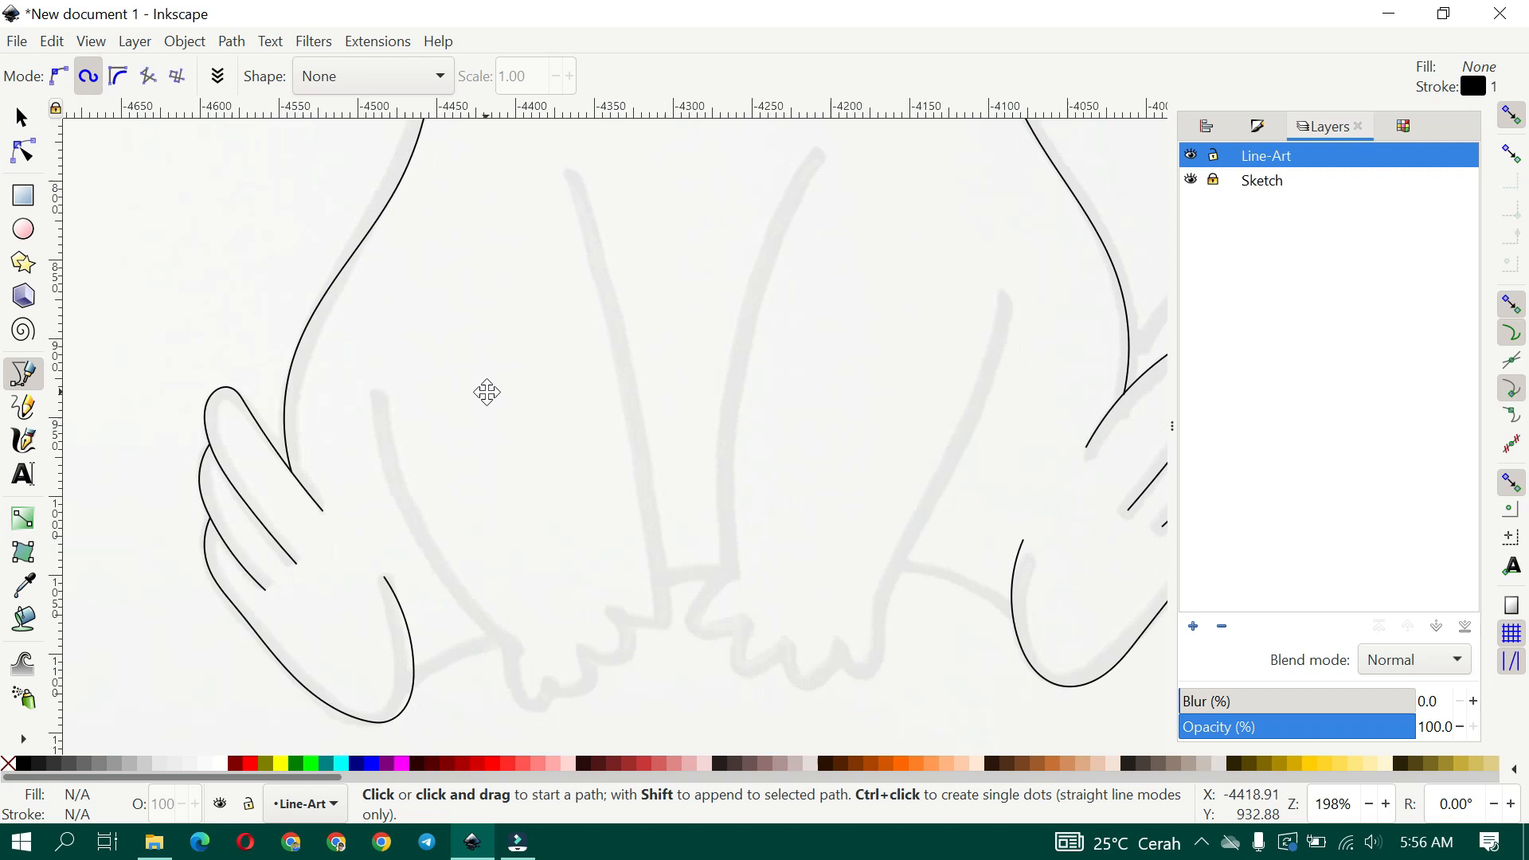
click(576, 173)
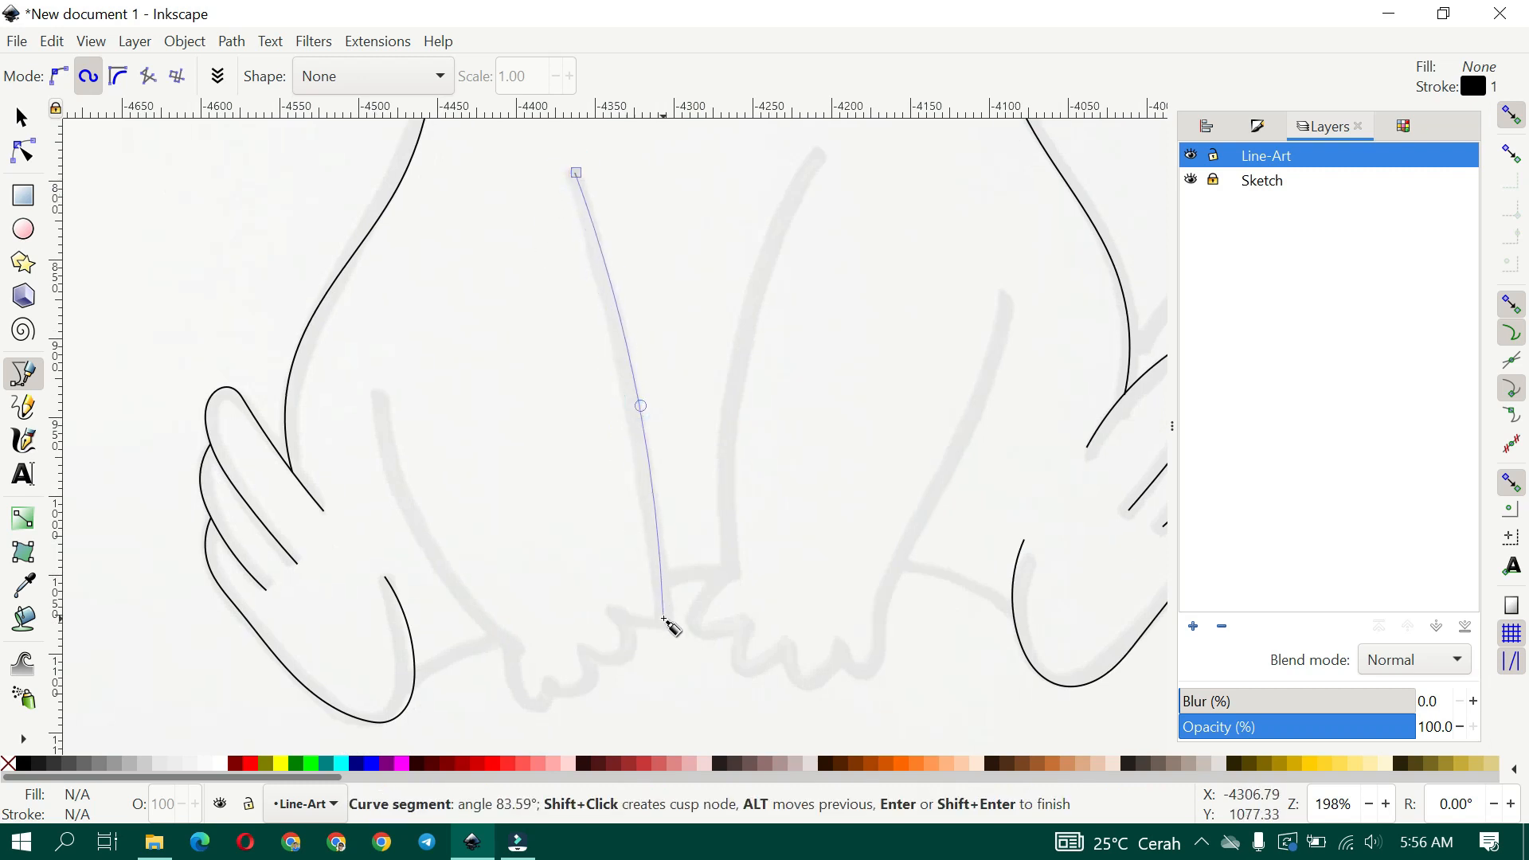
key(ctrl+z)
key(ctrl+z)
Start a regular Bezier path and trace the inner edge of the left arm from the chest down to the paw
click(58, 76)
click(578, 175)
drag(628, 356, 648, 468)
key(ctrl+z)
drag(632, 396, 656, 525)
drag(671, 604, 642, 568)
Trace the left paw's pointed claws and continue up the arm's outer edge to finish the path
scroll(716, 495, up, 2)
click(612, 460)
click(553, 539)
drag(564, 611, 552, 628)
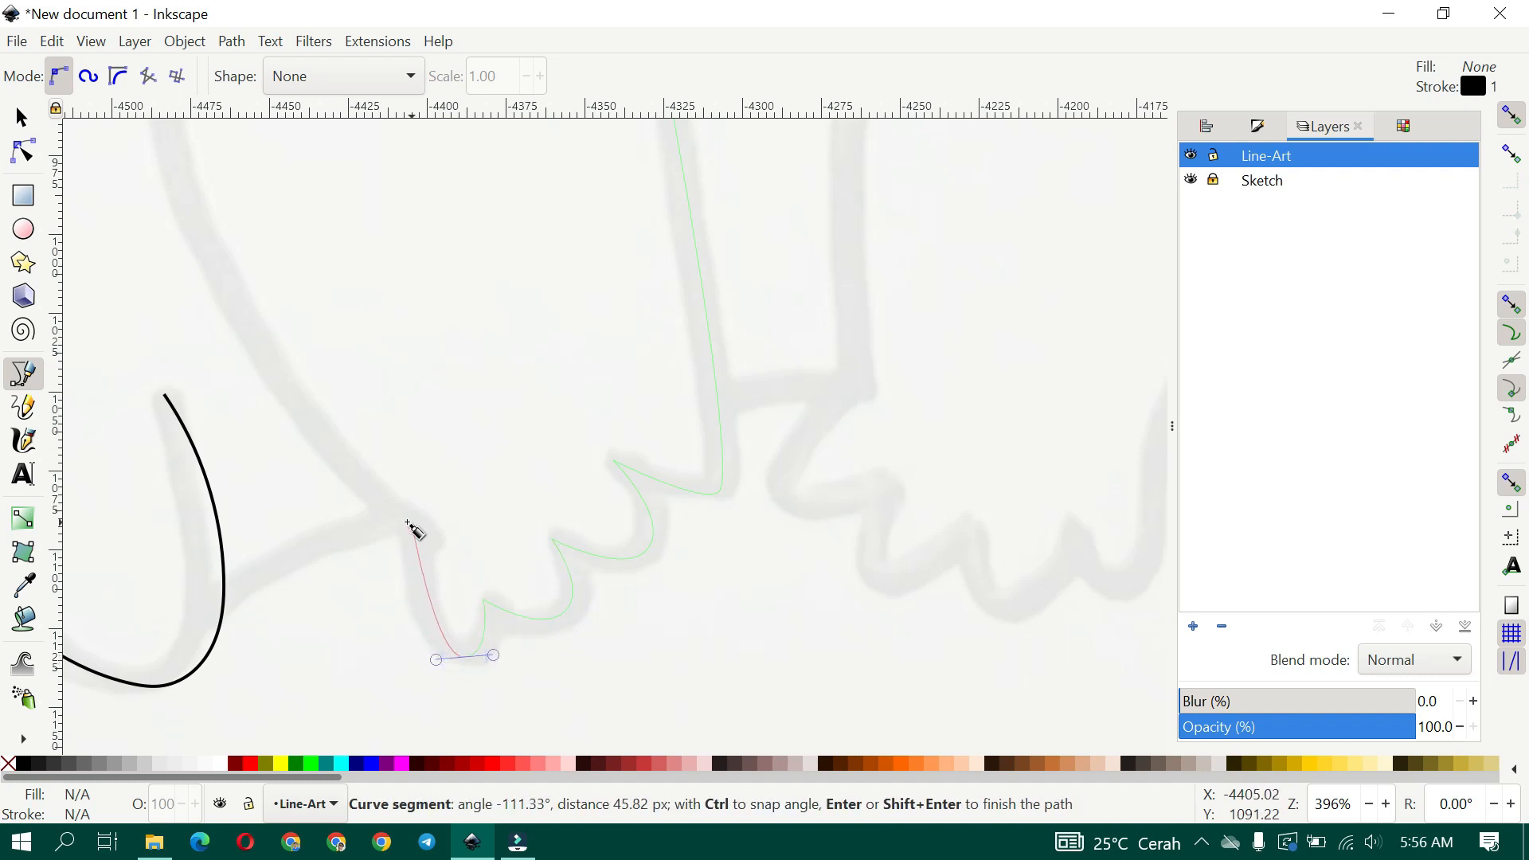
drag(169, 169, 523, 468)
drag(572, 560, 514, 444)
double_click(475, 239)
Trace the inner edge of the right arm and the paw's claws with a Bezier path
scroll(475, 239, down, 2)
scroll(700, 359, right, 5)
scroll(700, 358, up, 3)
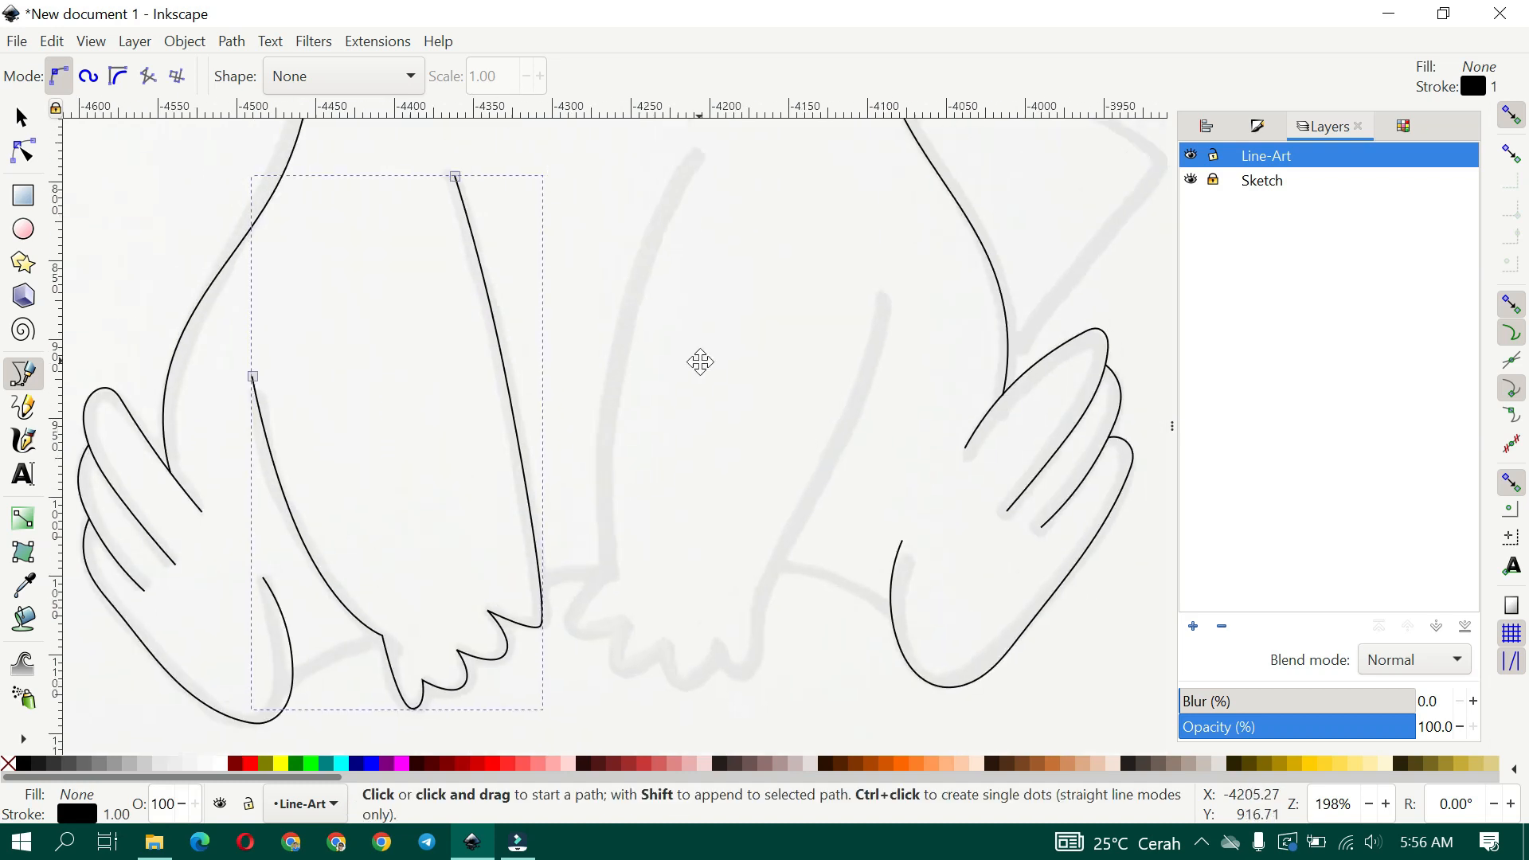
click(694, 204)
drag(637, 319, 613, 482)
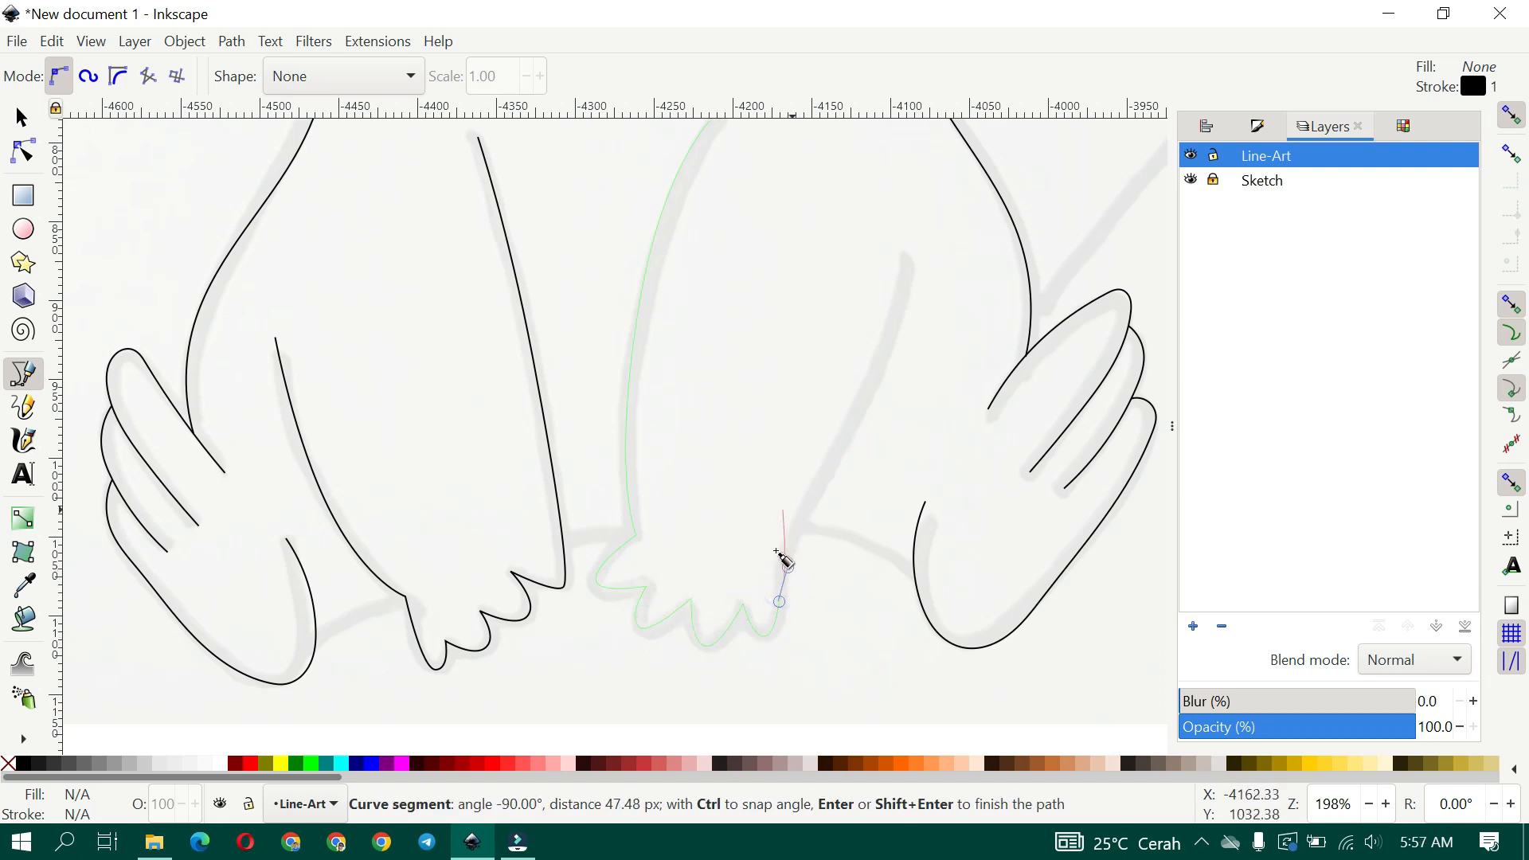
Undo the last segments, redraw the right paw's outermost claw and finish the path along the arm's outer edge
key(ctrl+z)
key(ctrl+z)
scroll(784, 562, up, 4)
drag(721, 631, 806, 593)
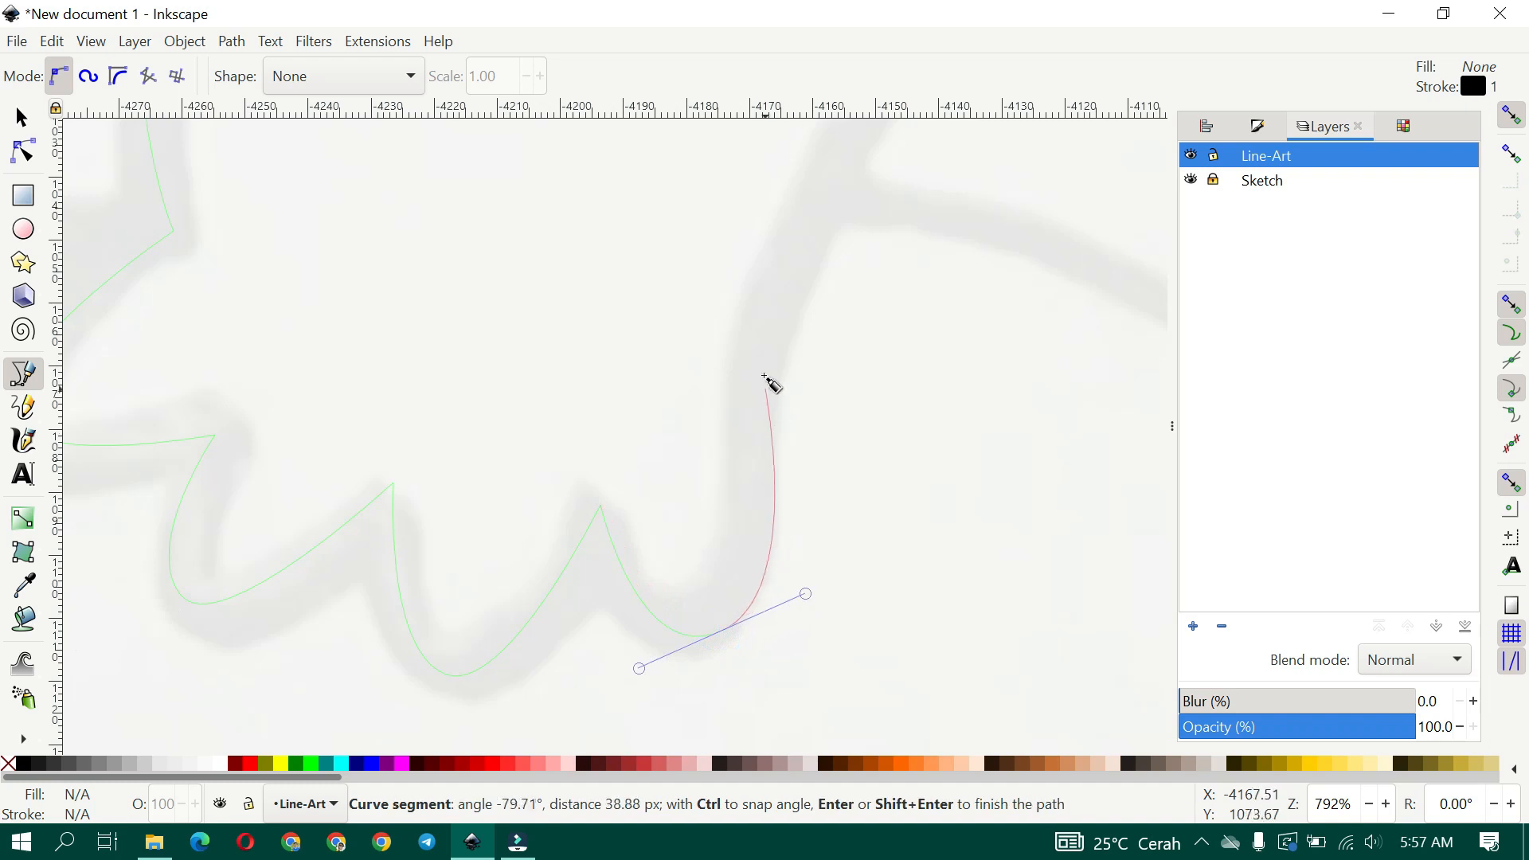
drag(763, 301, 762, 303)
scroll(699, 471, down, 4)
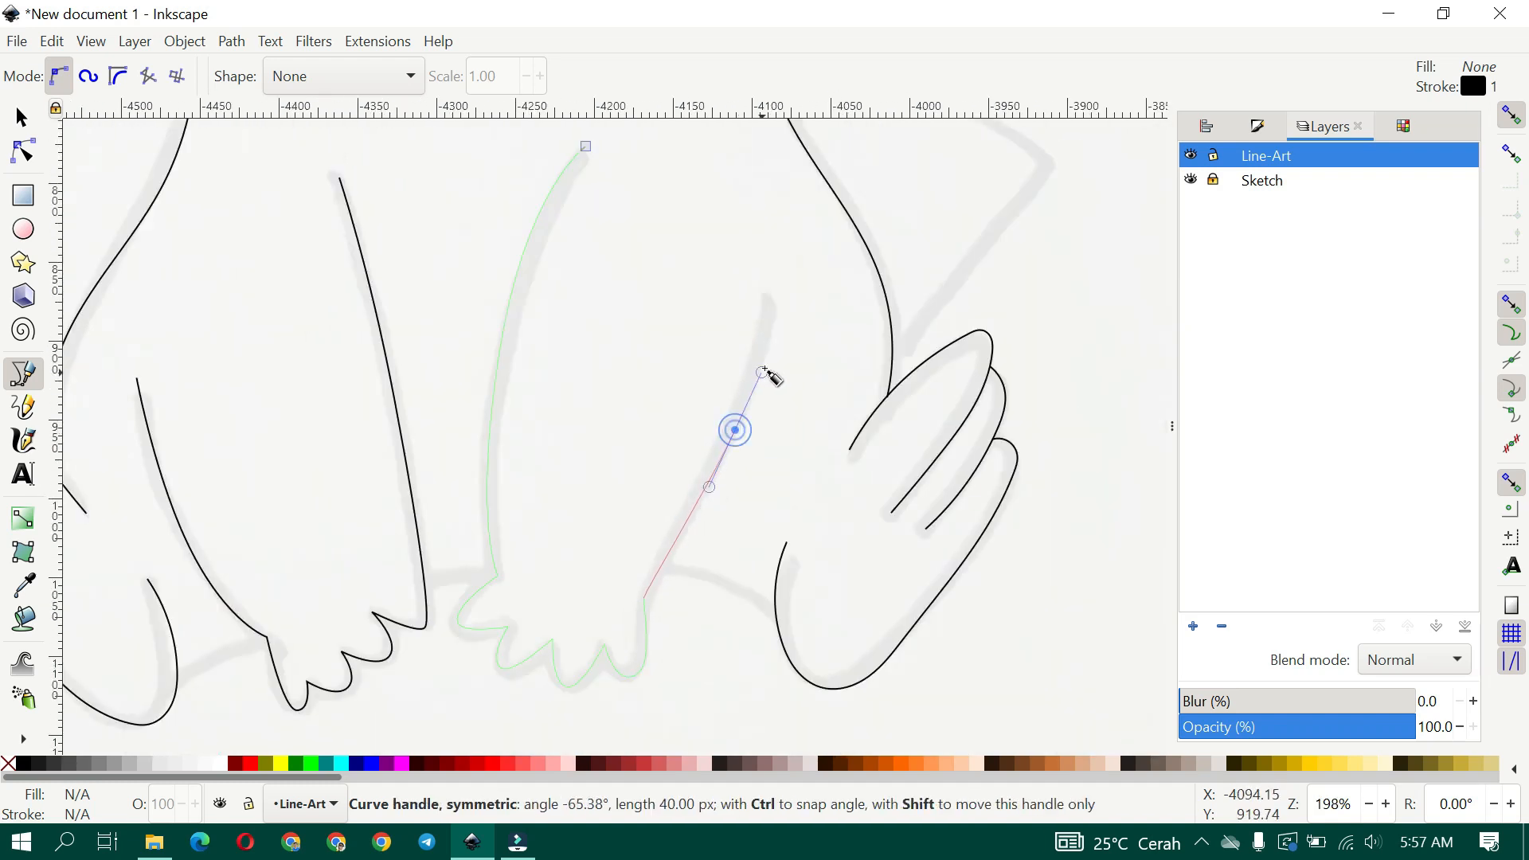
double_click(778, 258)
Draw the curved belly line from the left foot's heel to the outer edge of the left paw
mouse_move(592, 518)
mouse_down()
mouse_move(757, 417)
mouse_move(860, 394)
mouse_up()
scroll(493, 549, up, 4)
click(354, 562)
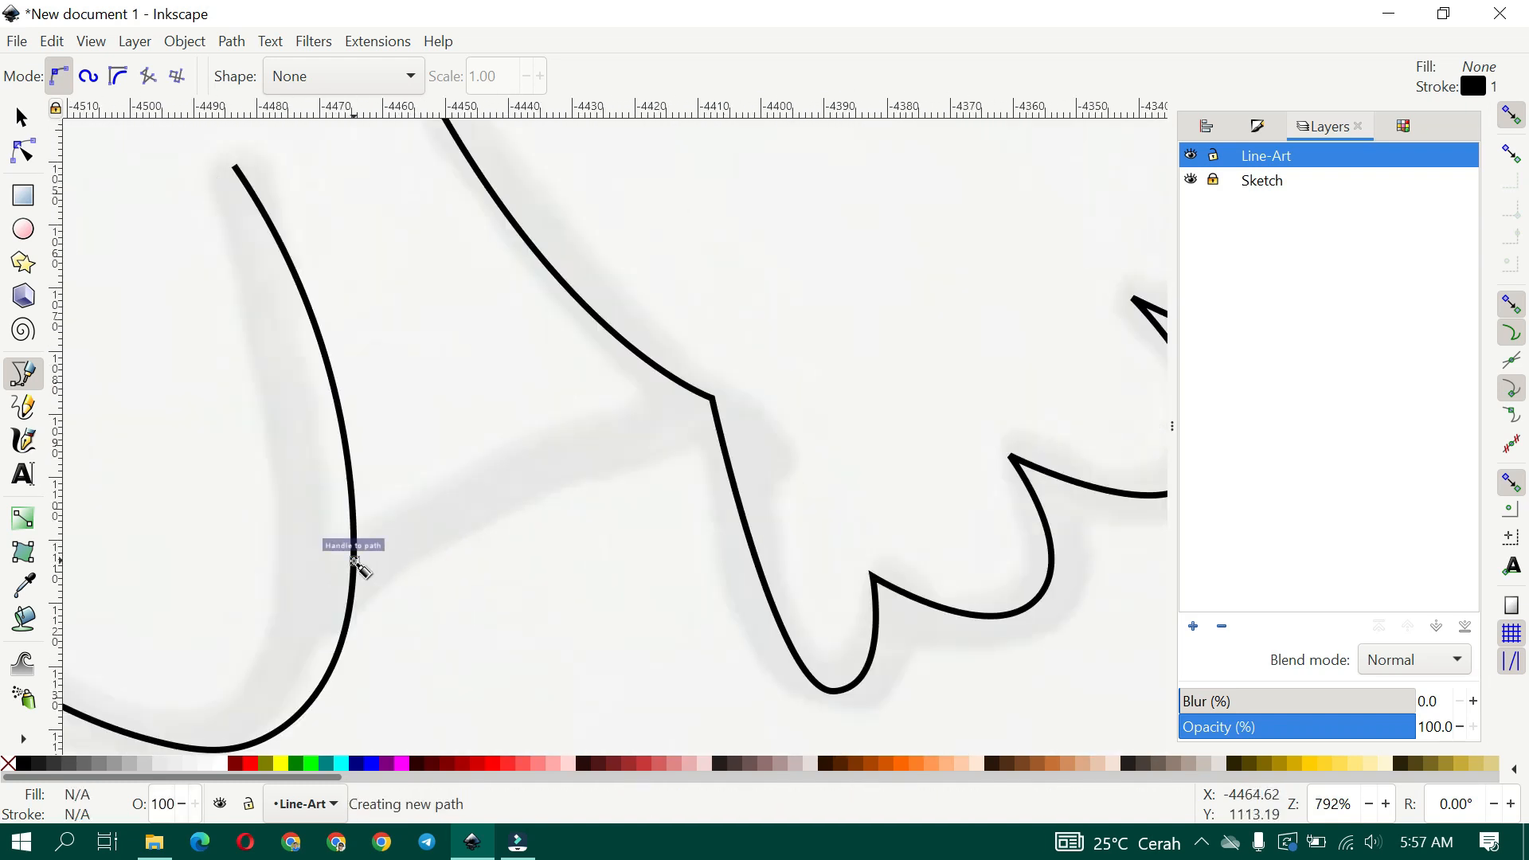
click(715, 402)
Draw the short curved line connecting the left arm to the right paw
scroll(670, 334, right, 6)
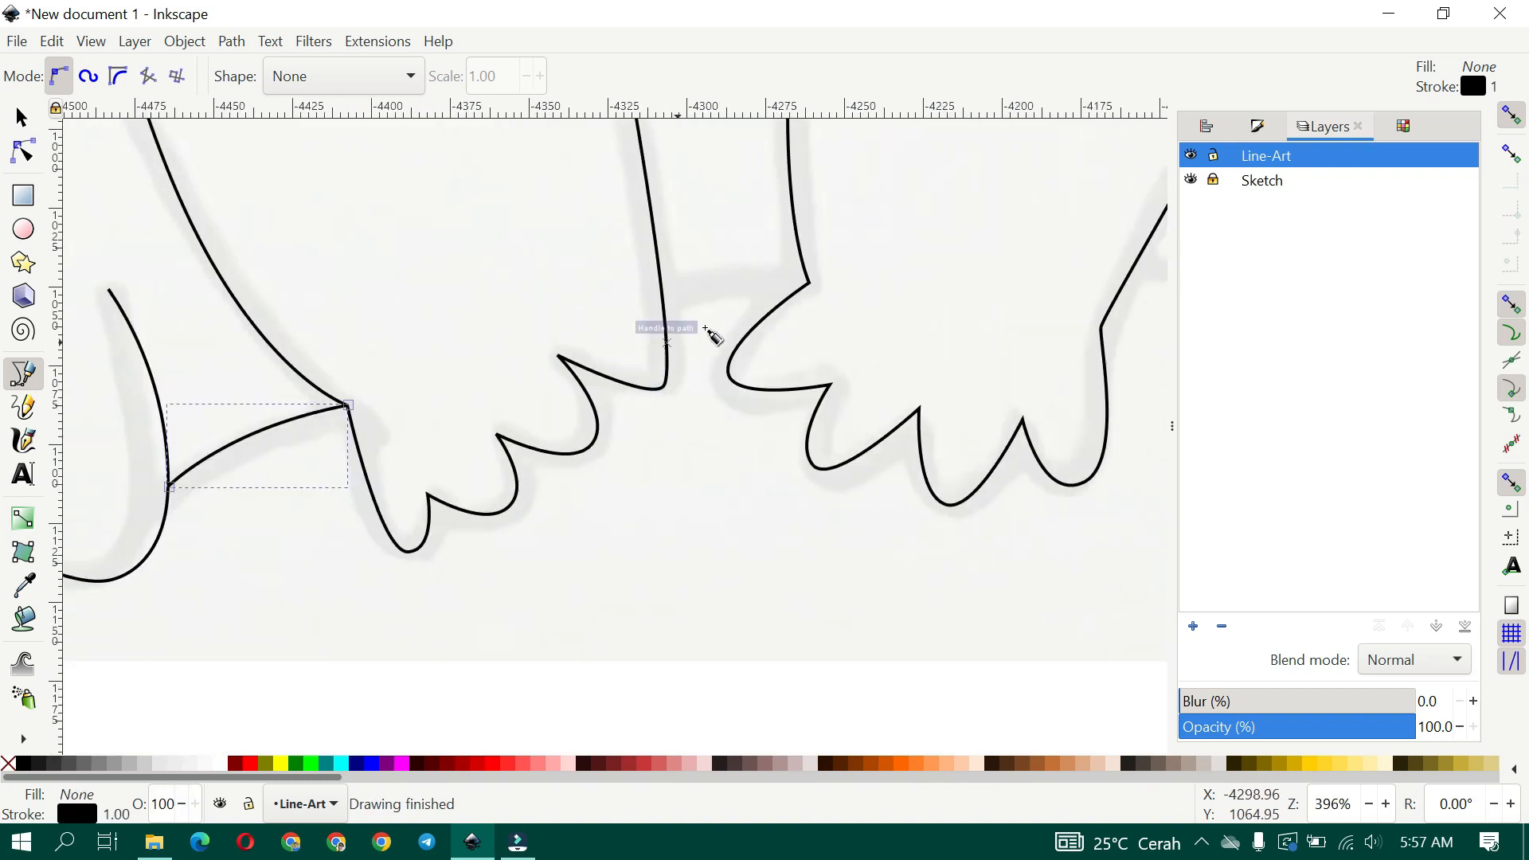
drag(613, 263, 783, 233)
double_click(906, 242)
Draw the curved belly line from the right arm's outer edge to the right foot's heel
scroll(905, 242, down, 1)
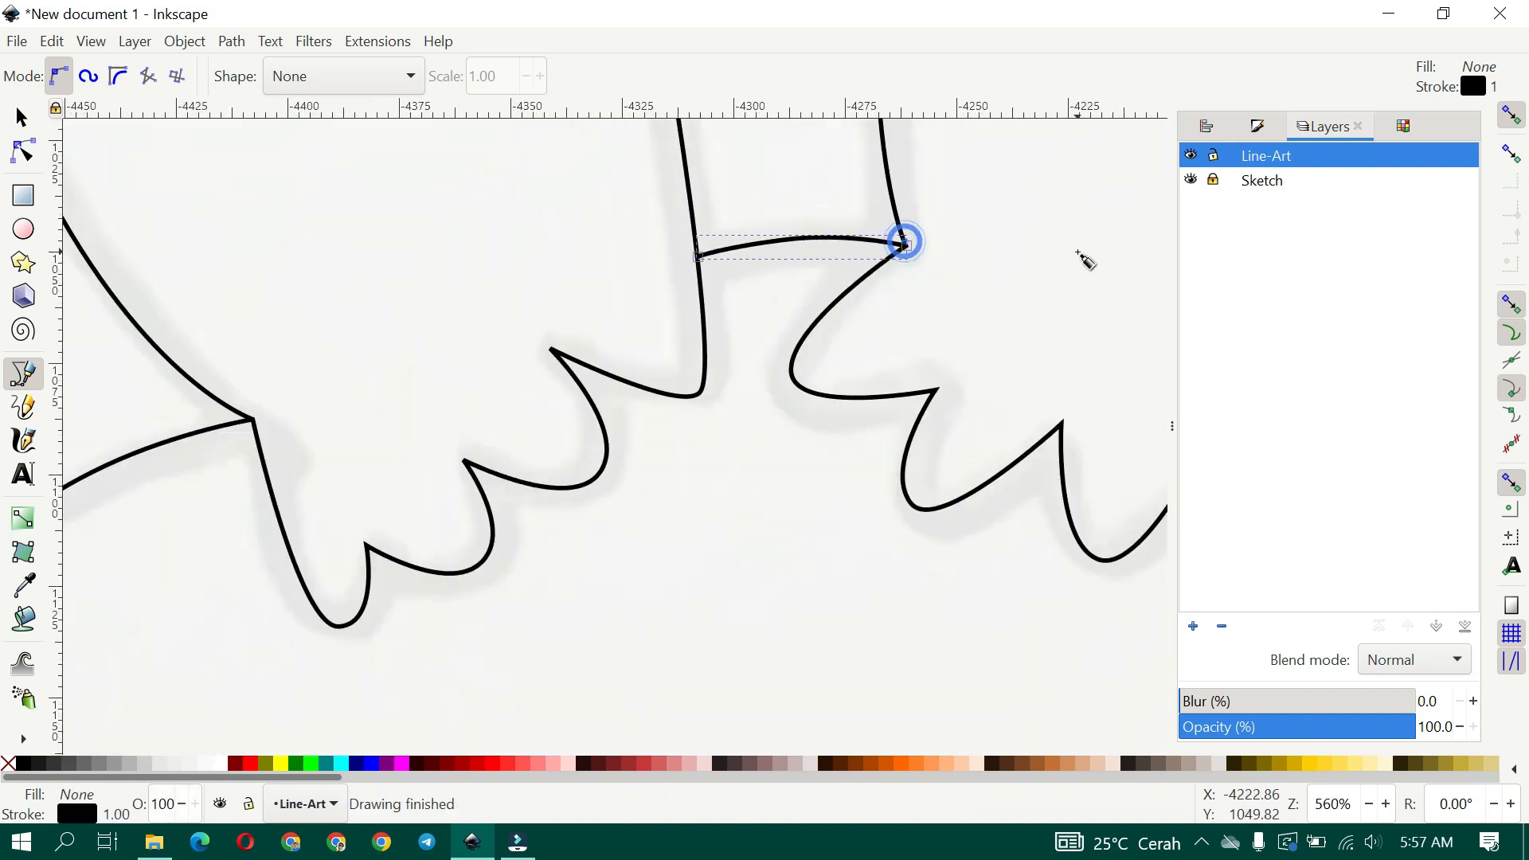
drag(1082, 253, 322, 308)
click(602, 279)
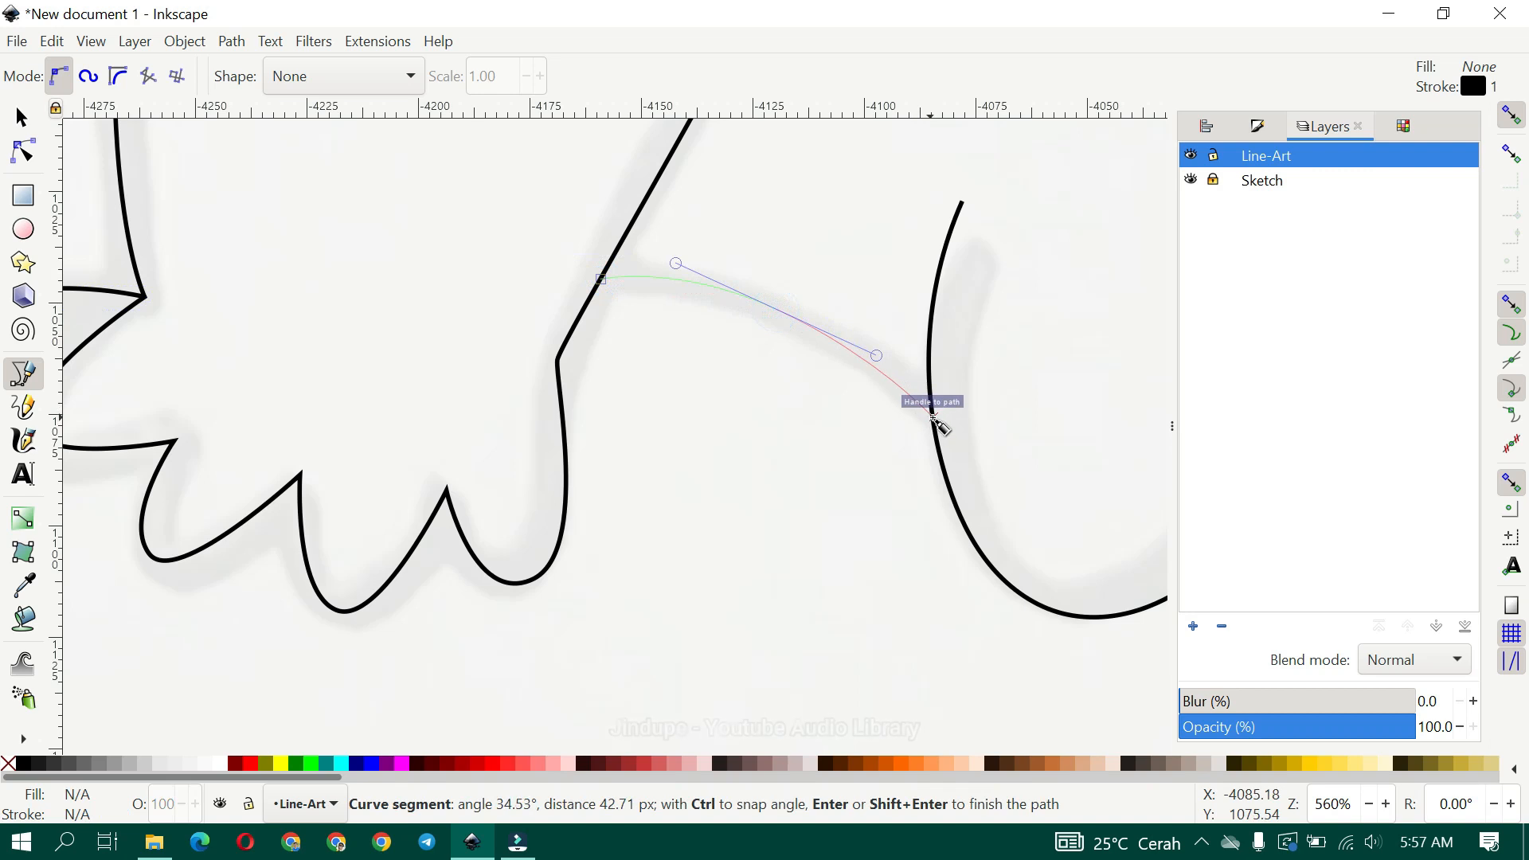
double_click(933, 419)
Trace the small triangular tail section beside the body, from the body outline around its corner to the face outline
scroll(857, 418, down, 8)
drag(908, 261, 734, 372)
scroll(695, 426, up, 8)
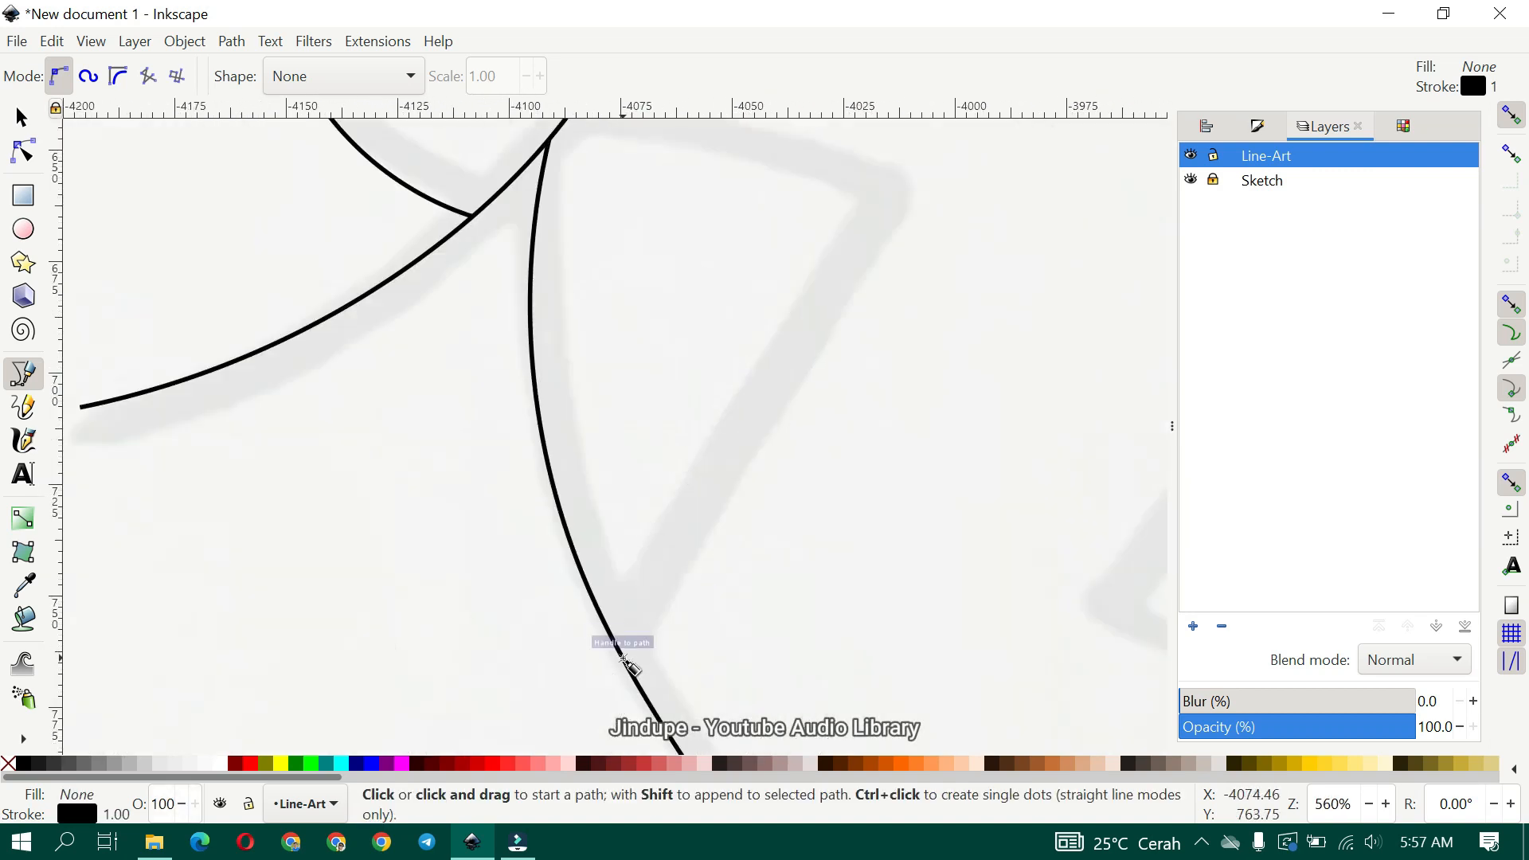
click(625, 659)
scroll(629, 637, down, 8)
scroll(724, 522, up, 8)
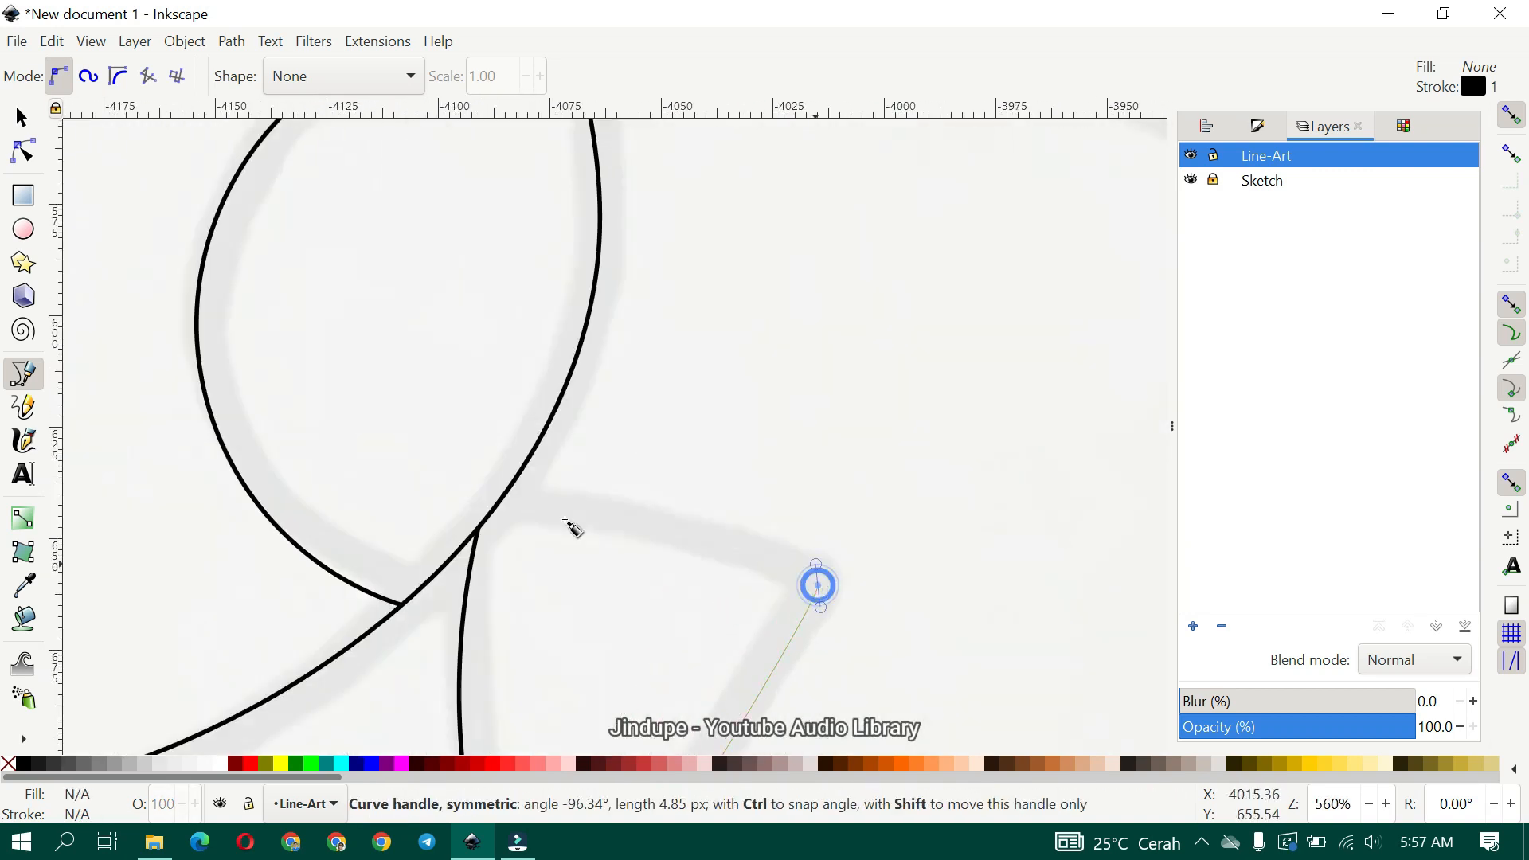
double_click(500, 499)
Start the large tail path at the right foot and trace its lower zigzag edges upward
scroll(840, 599, down, 2)
mouse_move(839, 599)
mouse_down()
mouse_move(618, 281)
mouse_move(674, 289)
mouse_up()
scroll(618, 282, down, 2)
scroll(640, 562, up, 1)
click(605, 558)
drag(677, 287, 560, 517)
drag(733, 323, 733, 309)
drag(640, 252, 643, 397)
Trace the tail's wide upper end and curved top edge, finishing the path on the face outline
drag(832, 252, 894, 400)
scroll(862, 398, up, 4)
scroll(891, 327, down, 4)
drag(869, 386, 833, 733)
drag(898, 321, 896, 321)
drag(568, 470, 451, 552)
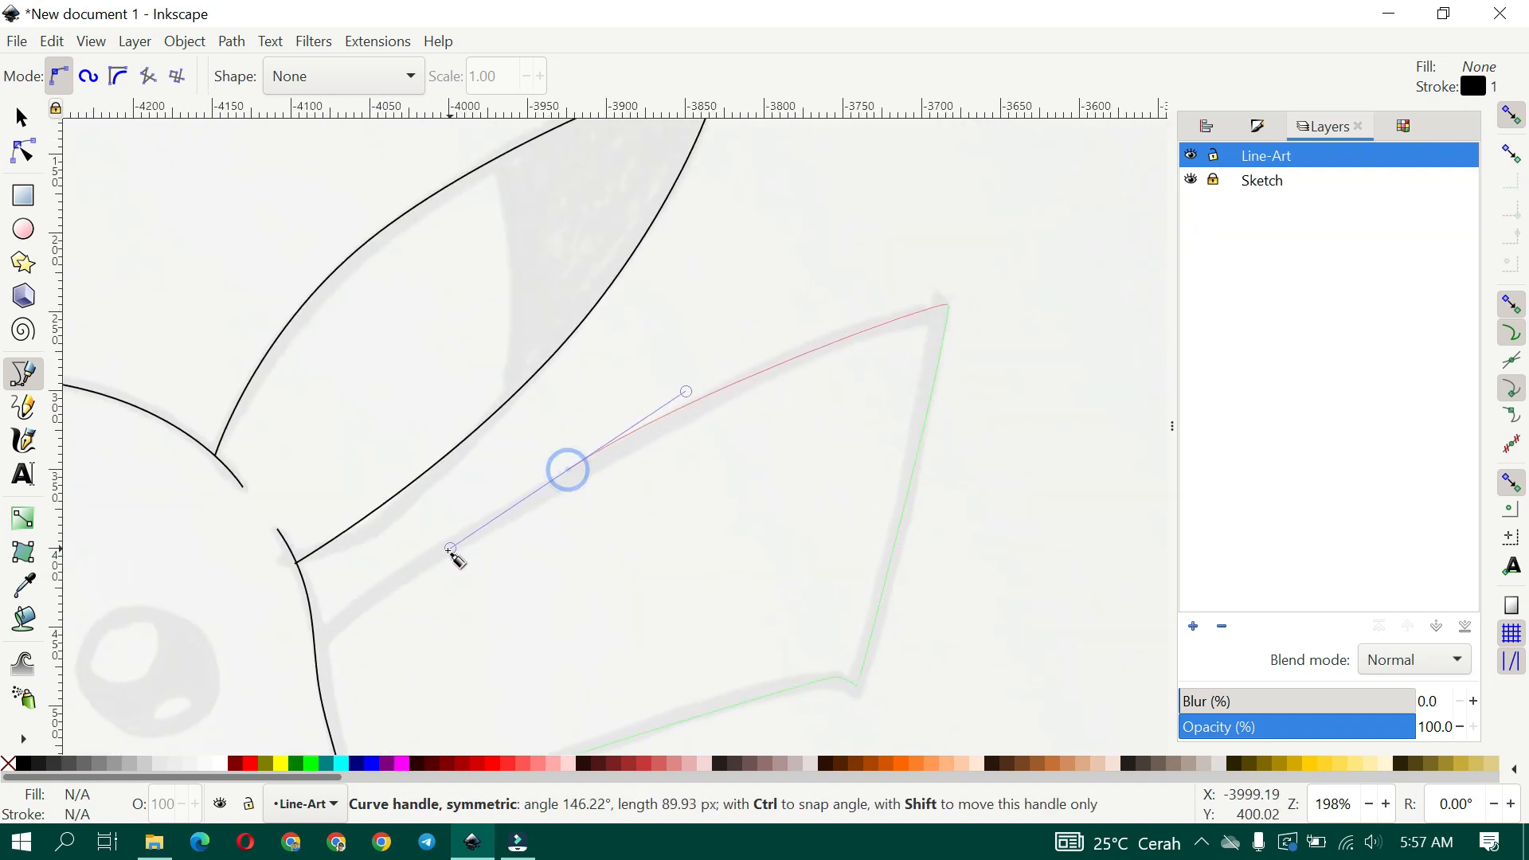
double_click(314, 646)
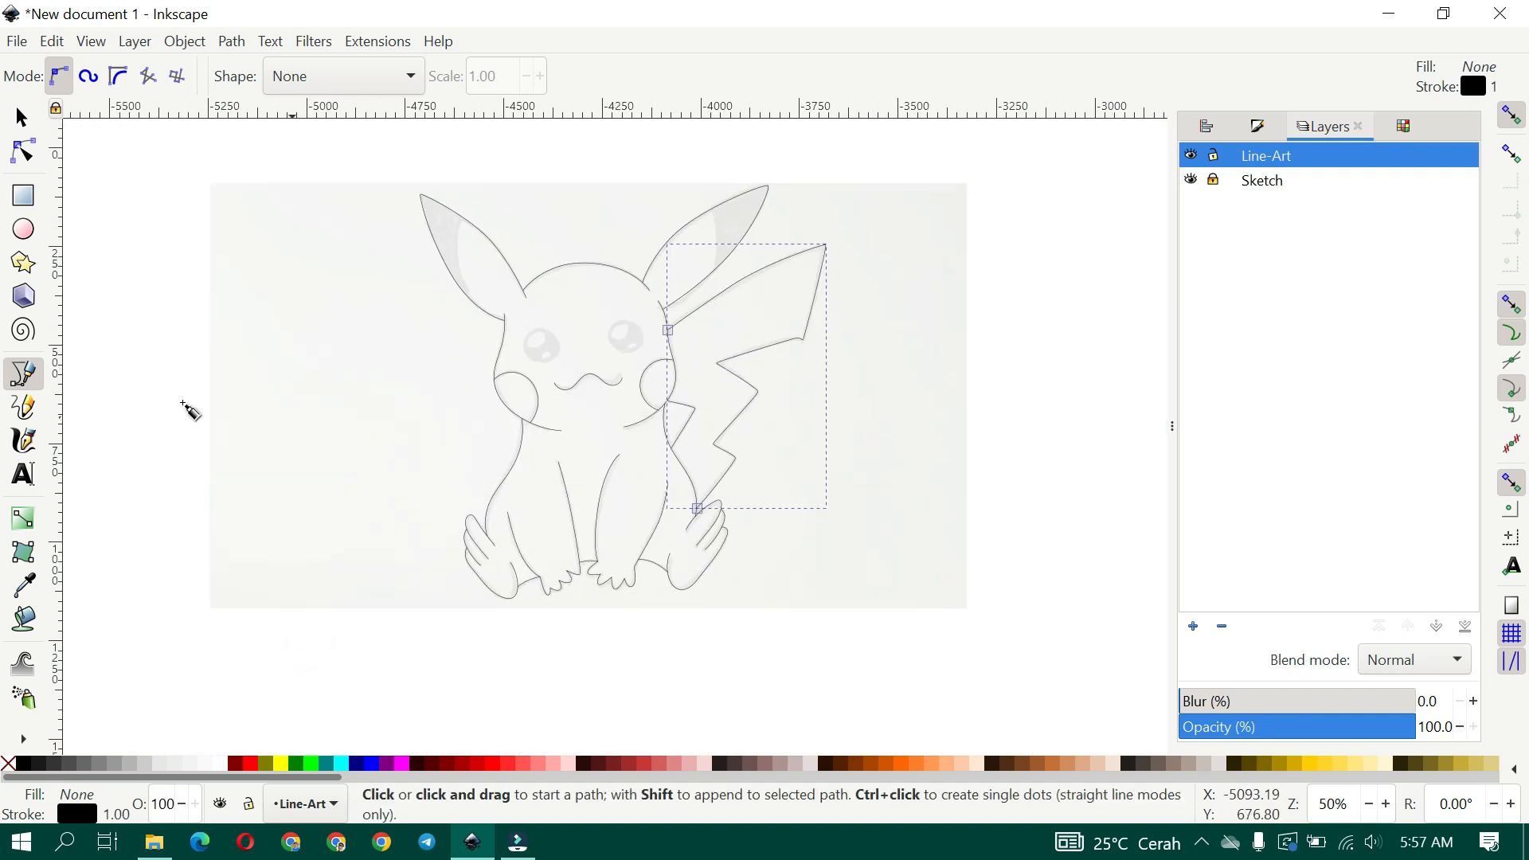
Trace the curved boundary of the shaded tip across the right ear, from its upper to its lower edge
click(22, 118)
click(127, 242)
drag(499, 301, 535, 425)
key(b)
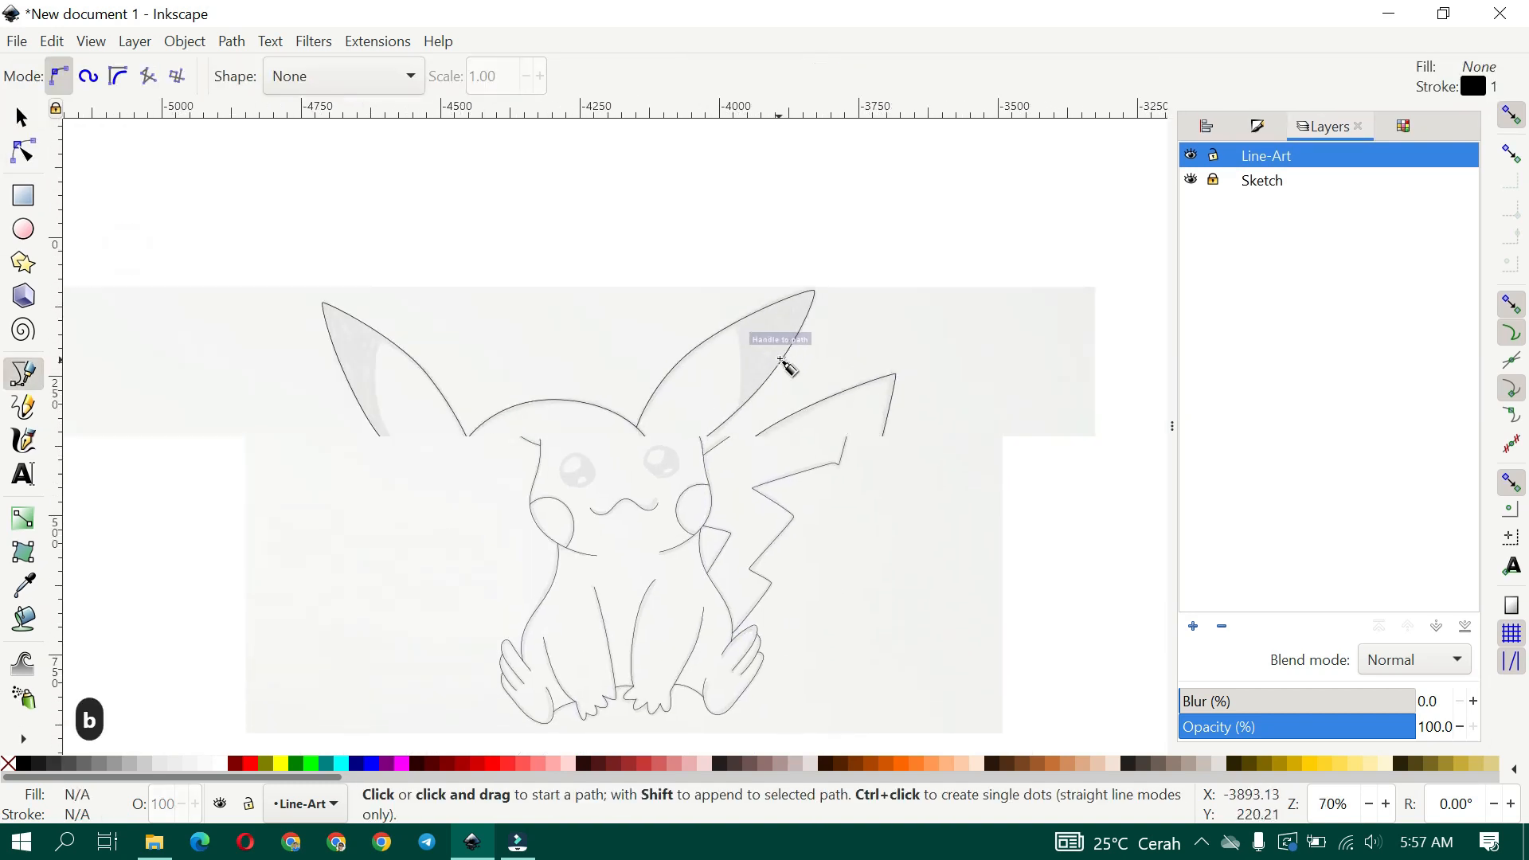
scroll(780, 349, up, 4)
click(645, 265)
drag(676, 347, 686, 427)
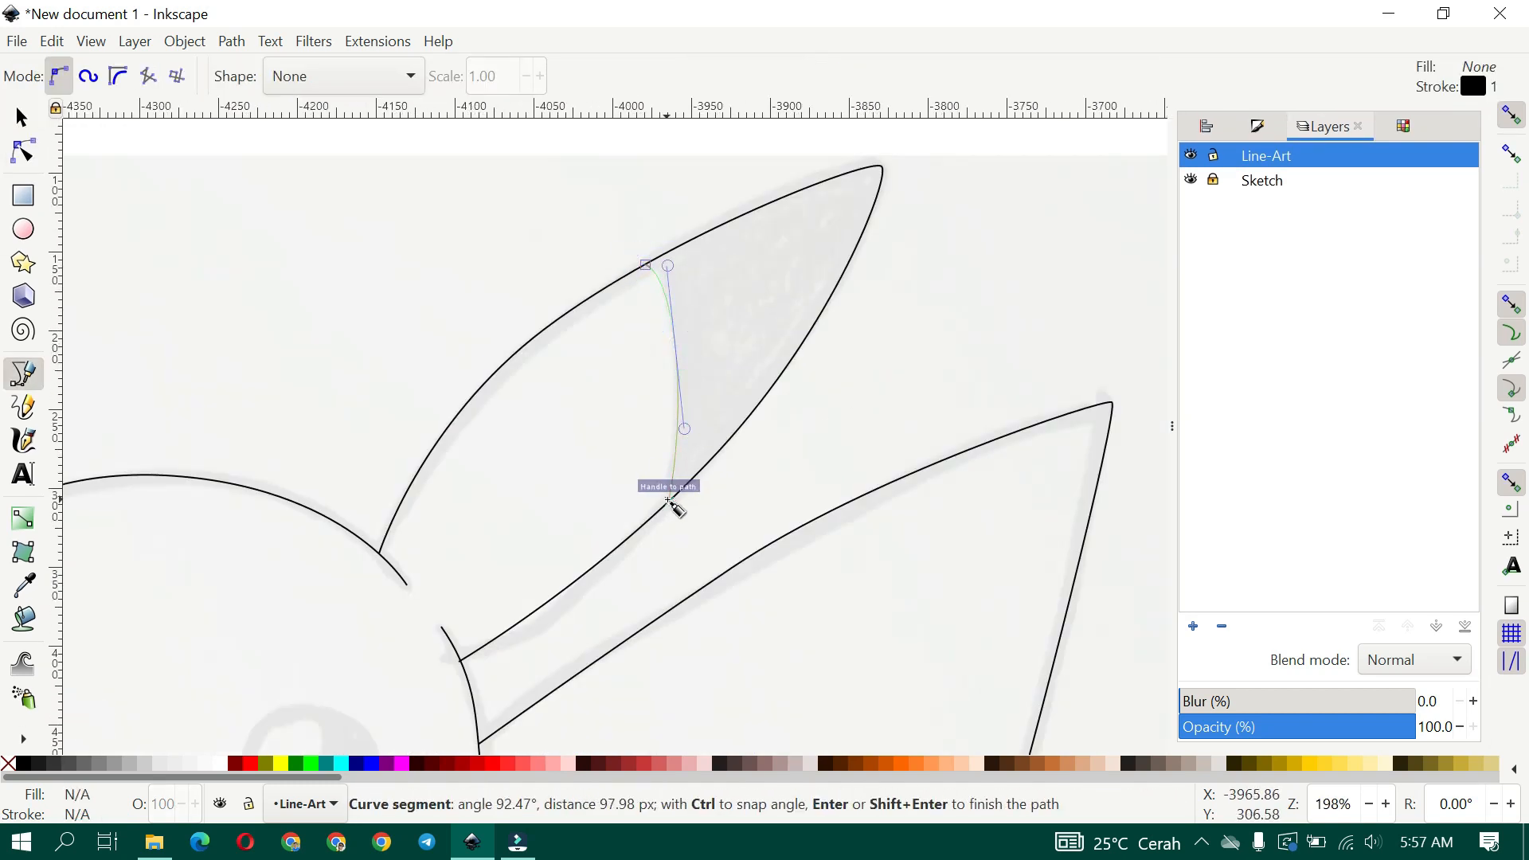
double_click(668, 497)
Trace the curved boundary of the shaded tip across the left ear, between its two edges
scroll(668, 497, down, 4)
scroll(386, 471, up, 4)
click(509, 375)
drag(480, 495, 494, 424)
double_click(501, 479)
Draw an ellipse with radii of about 39 by 37 px over the sketched left eye
scroll(600, 464, down, 2)
drag(726, 546, 671, 372)
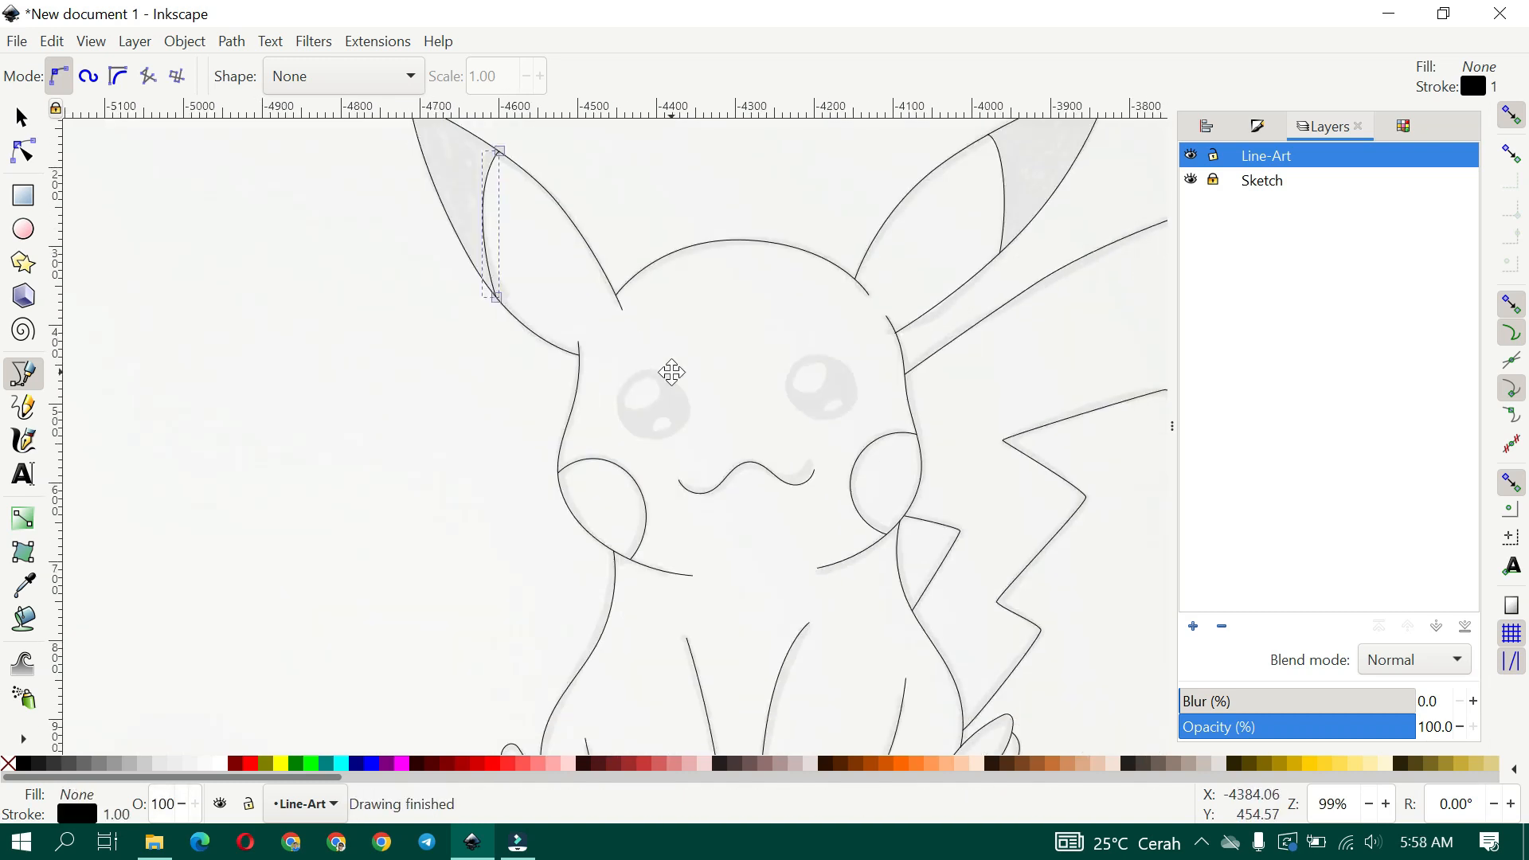
click(24, 120)
click(109, 206)
click(34, 226)
scroll(630, 398, up, 4)
drag(628, 298, 880, 530)
Remove the eye ellipse's fill and set its stroke width to 1 px
key(ctrl+shift+f)
click(1285, 159)
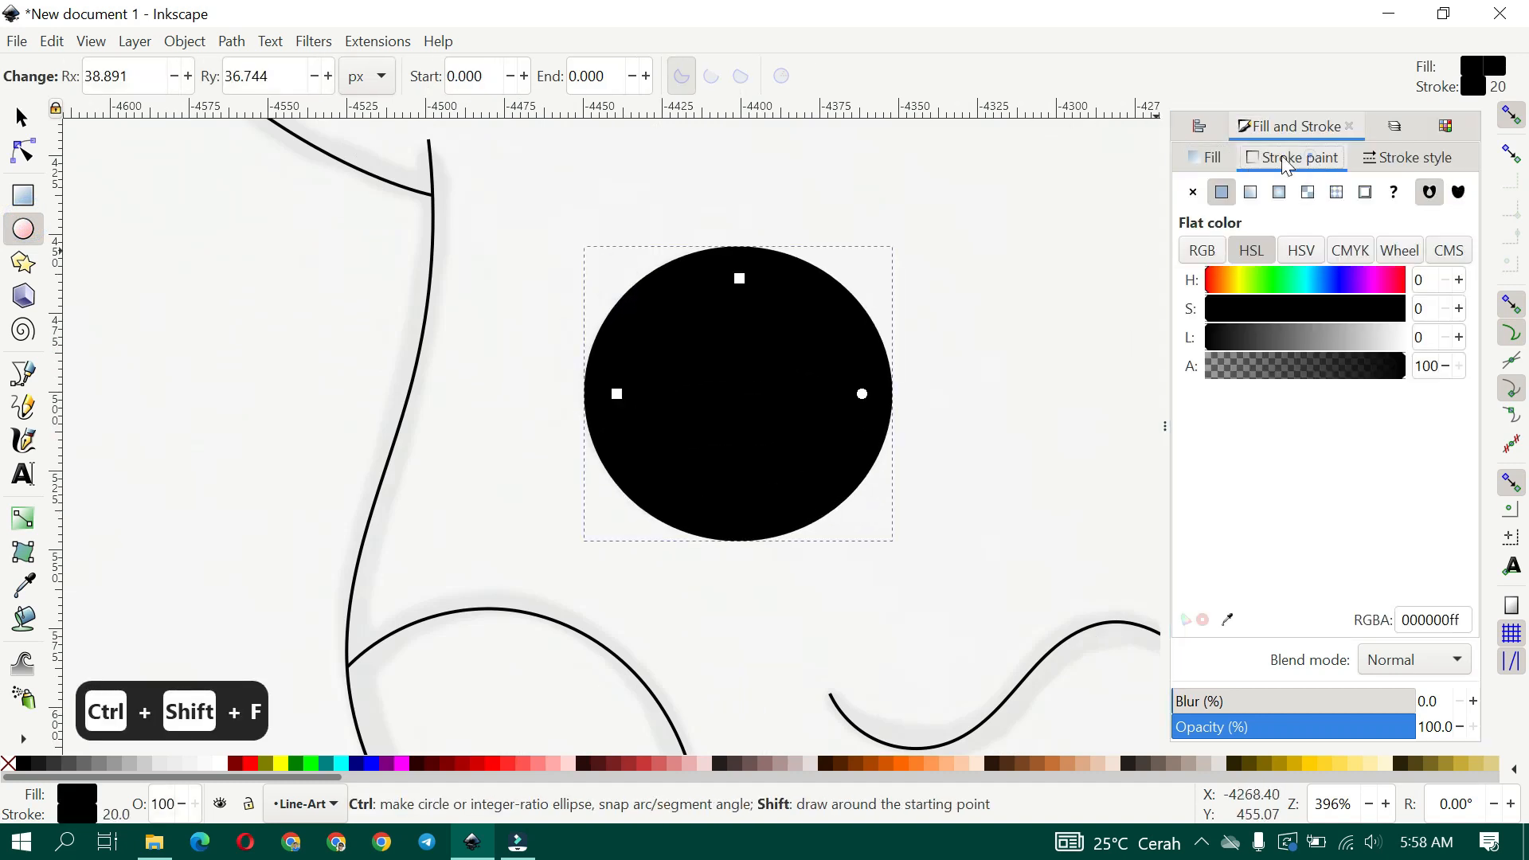
click(1192, 192)
click(1407, 157)
click(1270, 194)
key(ctrl+a)
text(1)
key(Return)
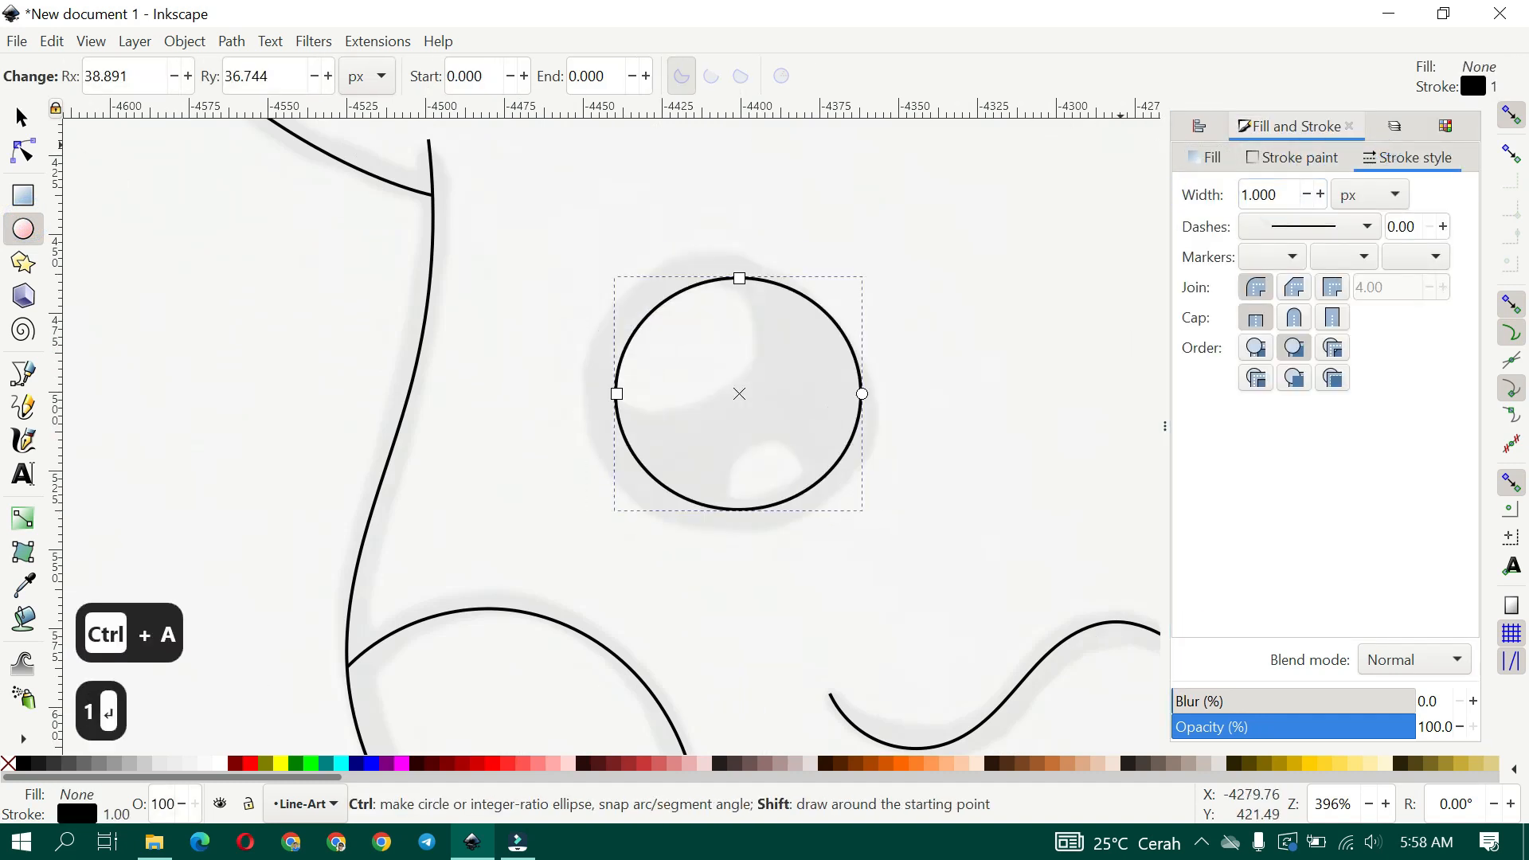
Enlarge and position the ellipse to match the sketched outline of the left eye
click(21, 117)
drag(866, 513, 887, 529)
drag(609, 263, 577, 241)
drag(677, 276, 651, 321)
Trace the large highlight in the upper part of the left eye as a closed Spiro path
drag(813, 355, 586, 300)
key(b)
scroll(382, 326, up, 2)
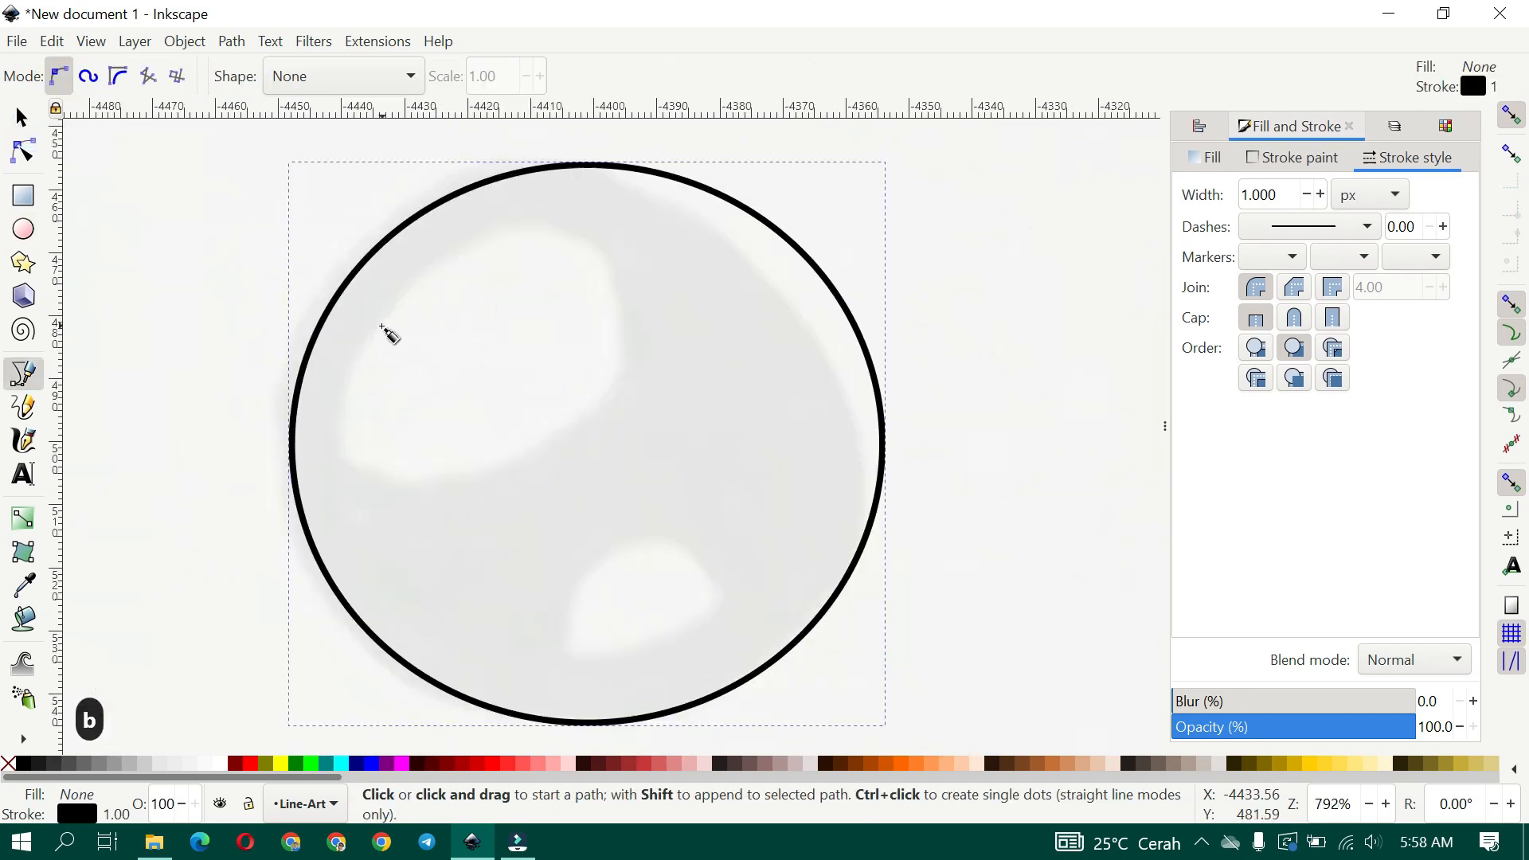
click(87, 76)
click(377, 321)
click(499, 236)
click(616, 322)
click(351, 465)
click(378, 320)
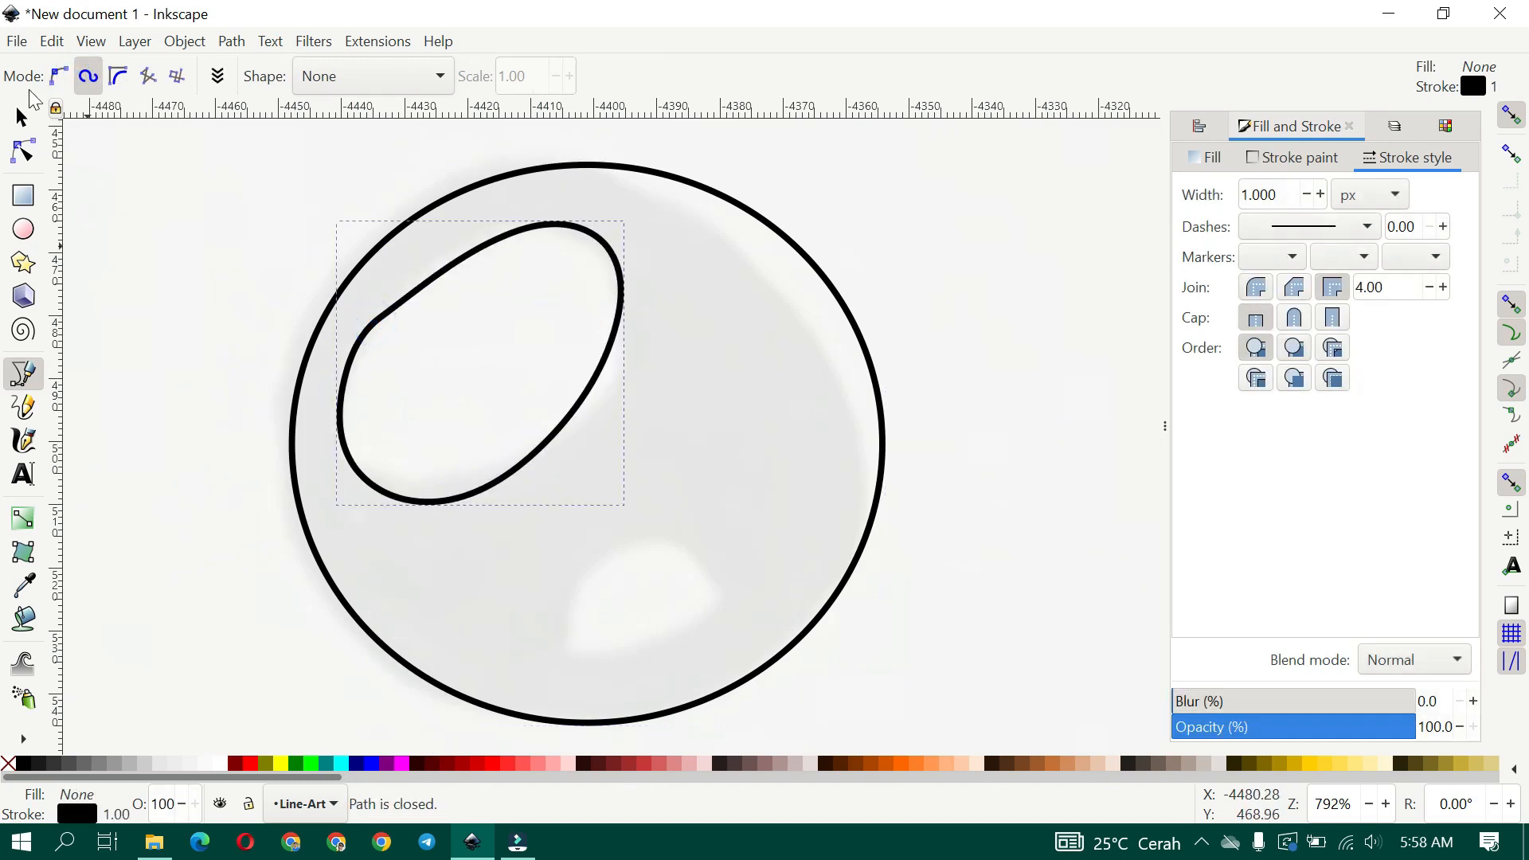
Smooth the large highlight's upper-left edge by adjusting a node, and deselect the path
click(22, 150)
drag(384, 309, 420, 288)
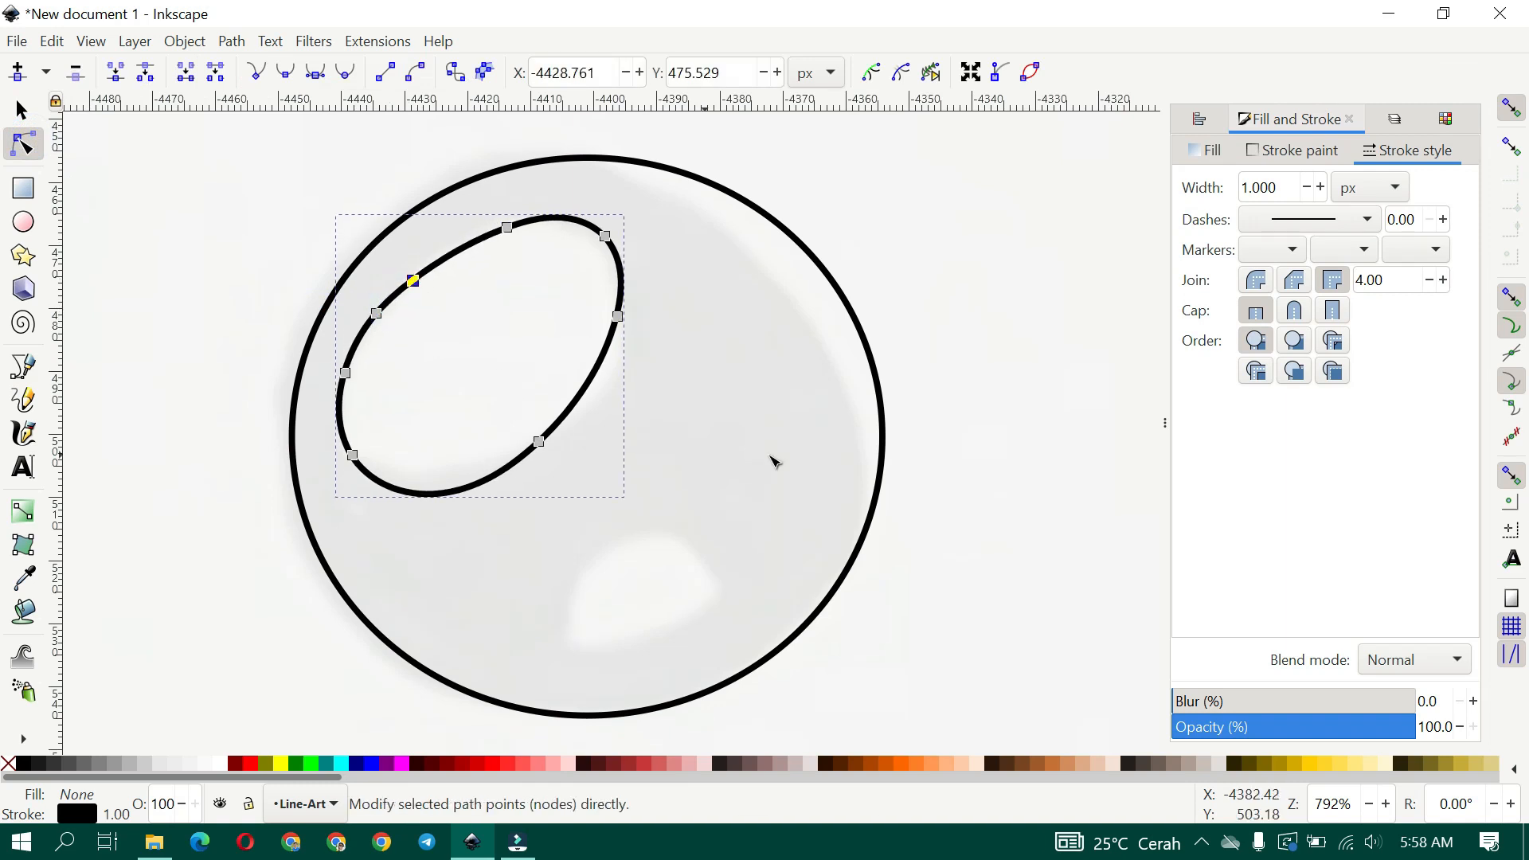
click(744, 494)
Trace the small highlight in the lower part of the left eye as a closed Spiro path and refine its bottom edge
scroll(655, 481, down, 5)
key(b)
click(508, 462)
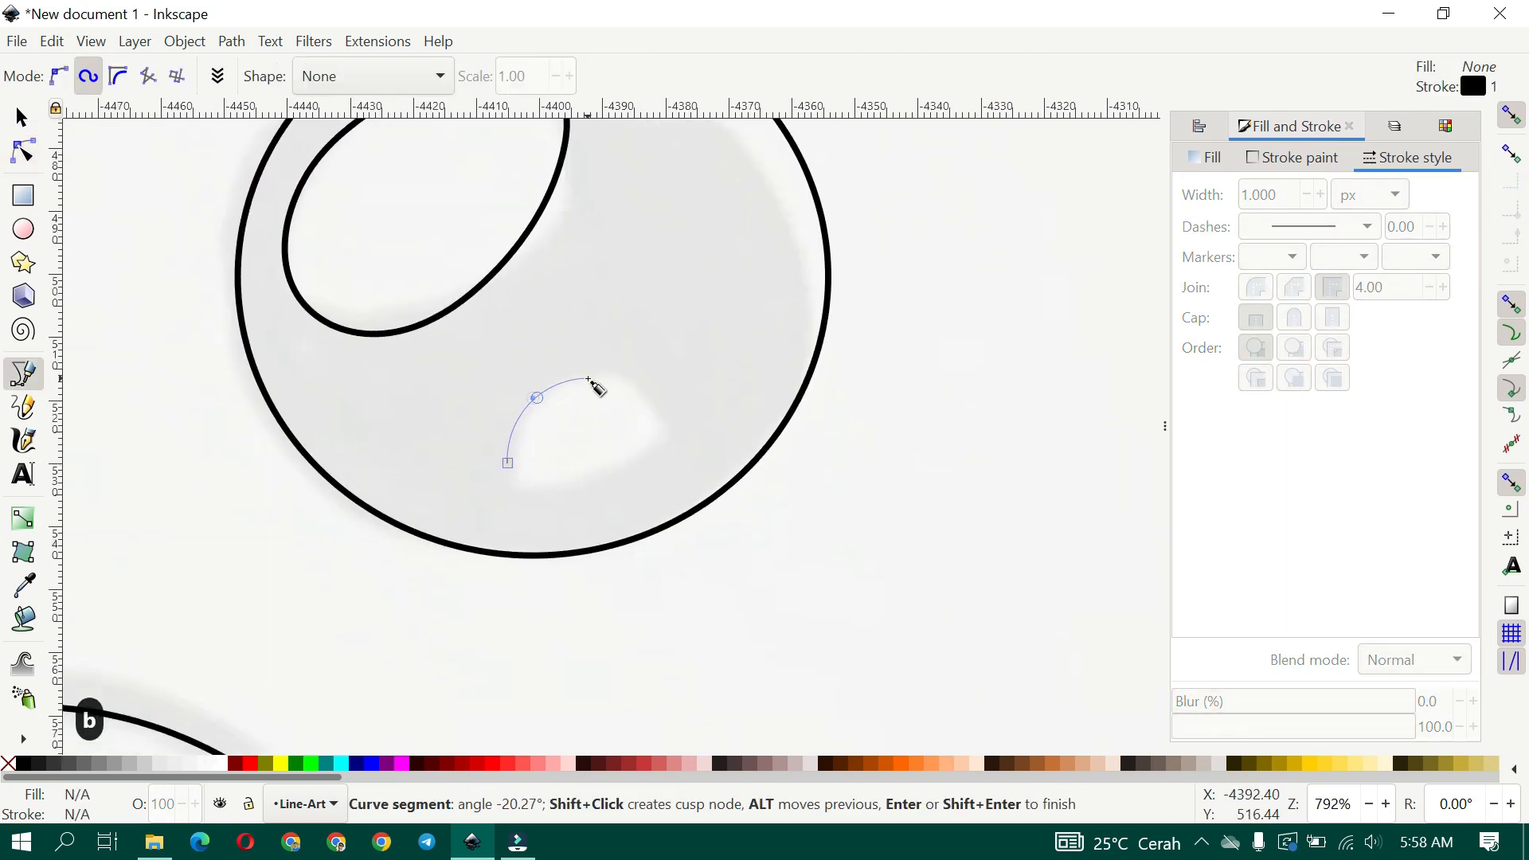
click(657, 442)
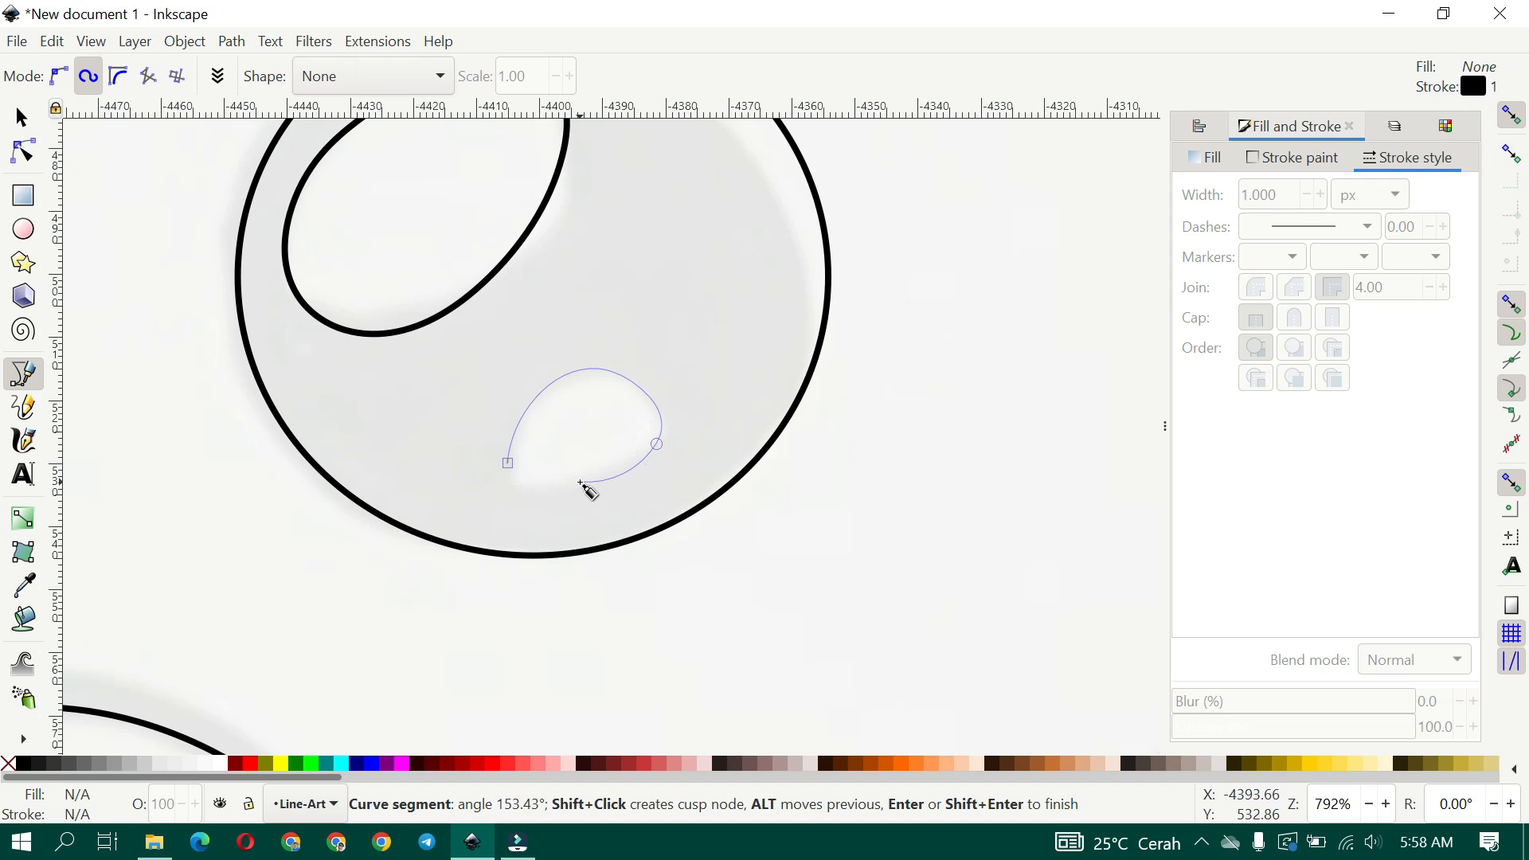
click(507, 463)
click(22, 150)
drag(581, 476, 585, 479)
click(744, 417)
Duplicate the left eye's ellipse and both highlights, and place the copies over the sketched right eye
scroll(704, 492, down, 3)
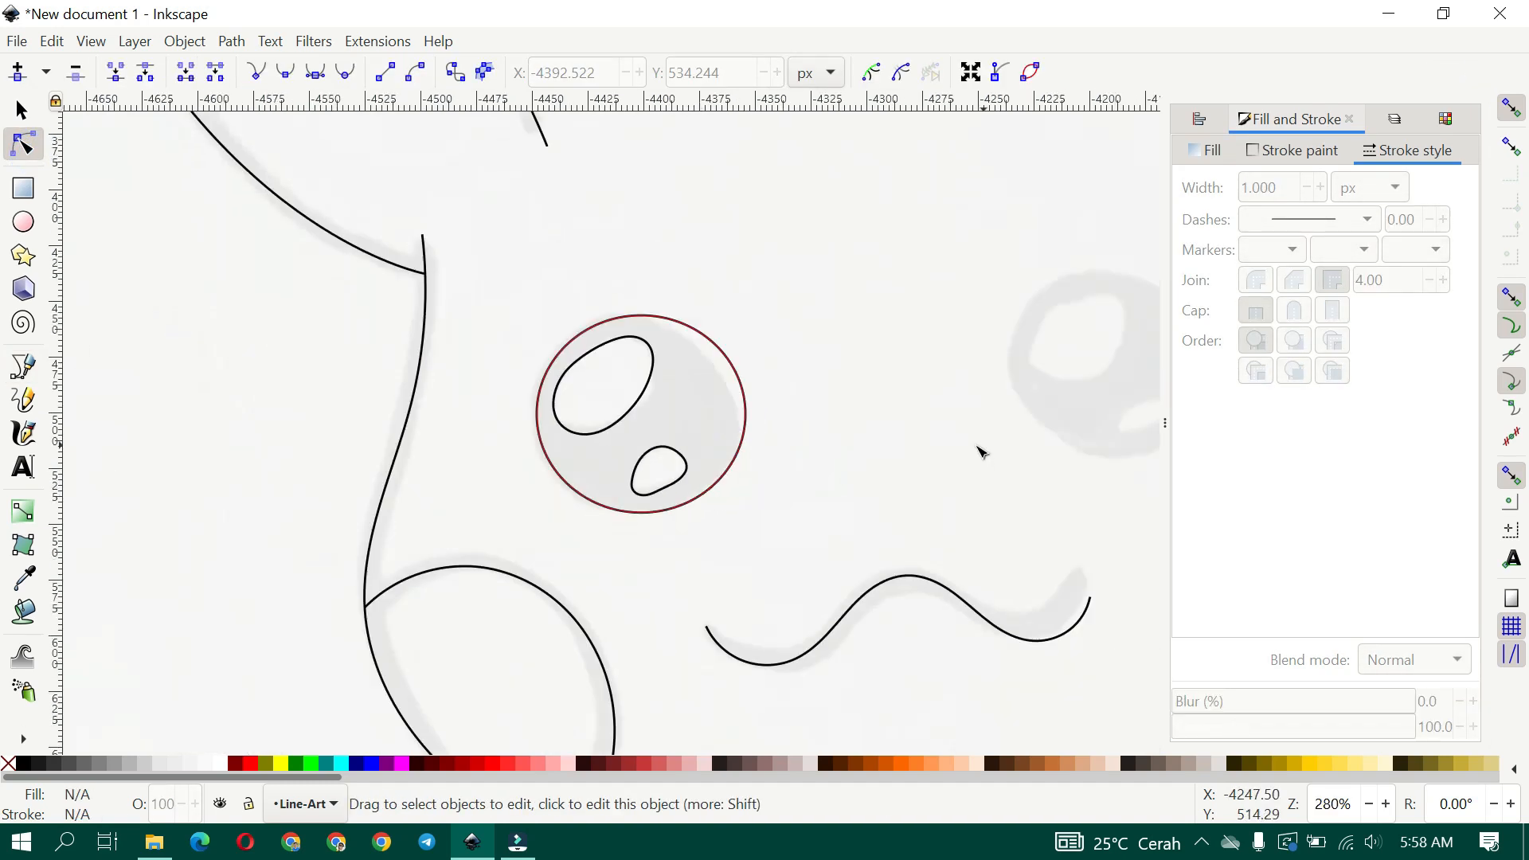
drag(981, 448, 583, 448)
click(22, 111)
click(248, 368)
shift+click(275, 449)
shift+click(334, 360)
key(ctrl+d)
mouse_move(252, 351)
mouse_down()
mouse_move(629, 369)
mouse_move(726, 341)
mouse_move(722, 311)
mouse_move(610, 519)
mouse_up()
key(2)
click(1017, 481)
Adjust the nodes of the body outline below the left cheek to follow the sketch more closely
scroll(468, 567, up, 4)
click(750, 288)
click(23, 144)
drag(623, 351, 608, 346)
drag(591, 534, 577, 530)
scroll(583, 523, down, 4)
drag(744, 556, 592, 436)
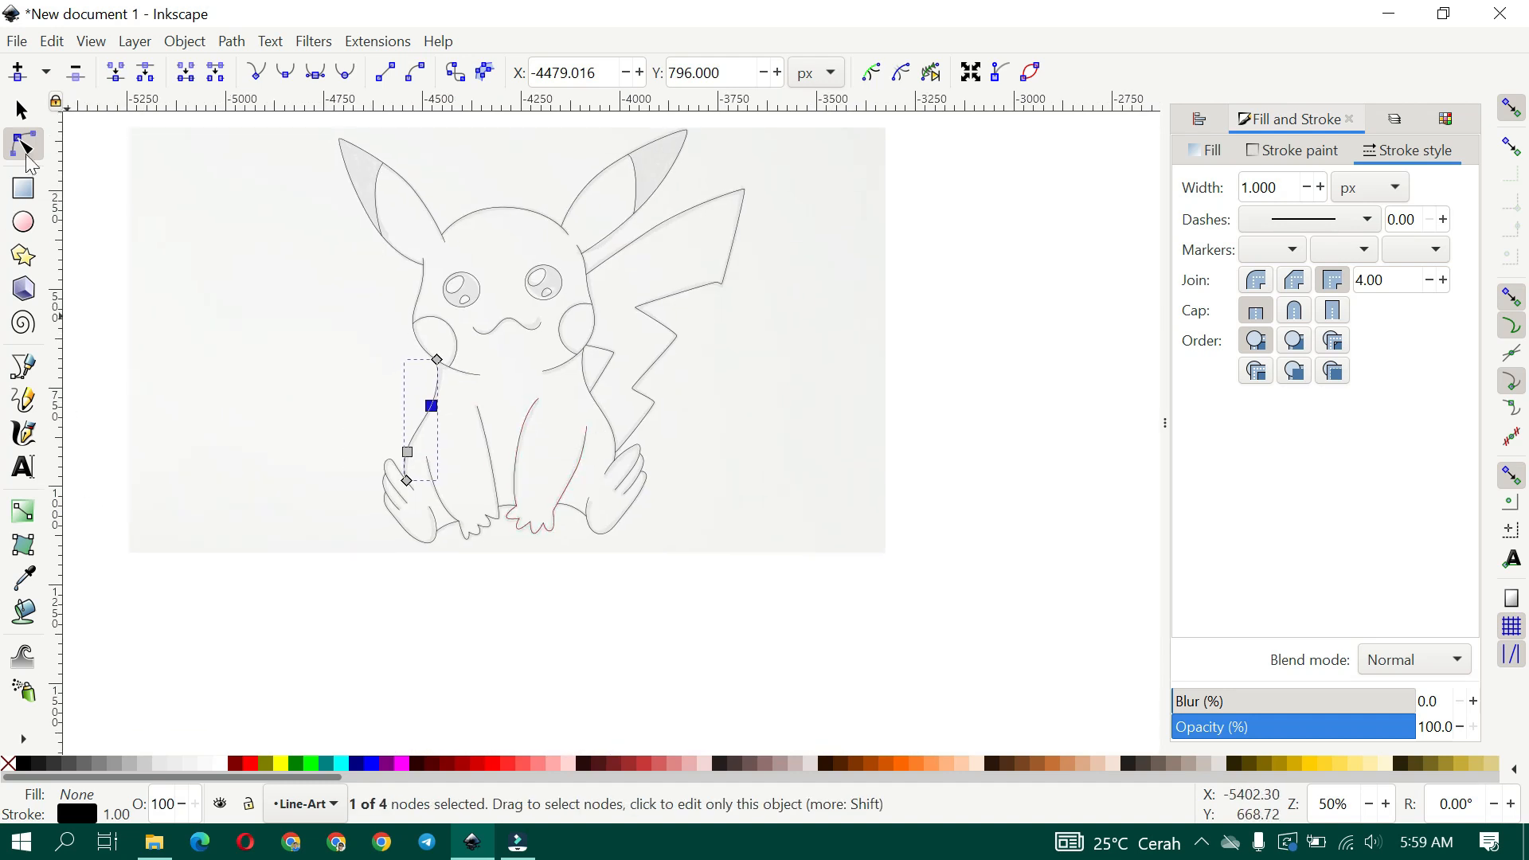
click(23, 115)
click(692, 567)
Hide the Sketch layer to leave only the traced line art showing
mouse_move(677, 546)
mouse_down()
mouse_move(760, 590)
mouse_move(867, 599)
mouse_move(765, 624)
mouse_up()
key(ctrl+shift+l)
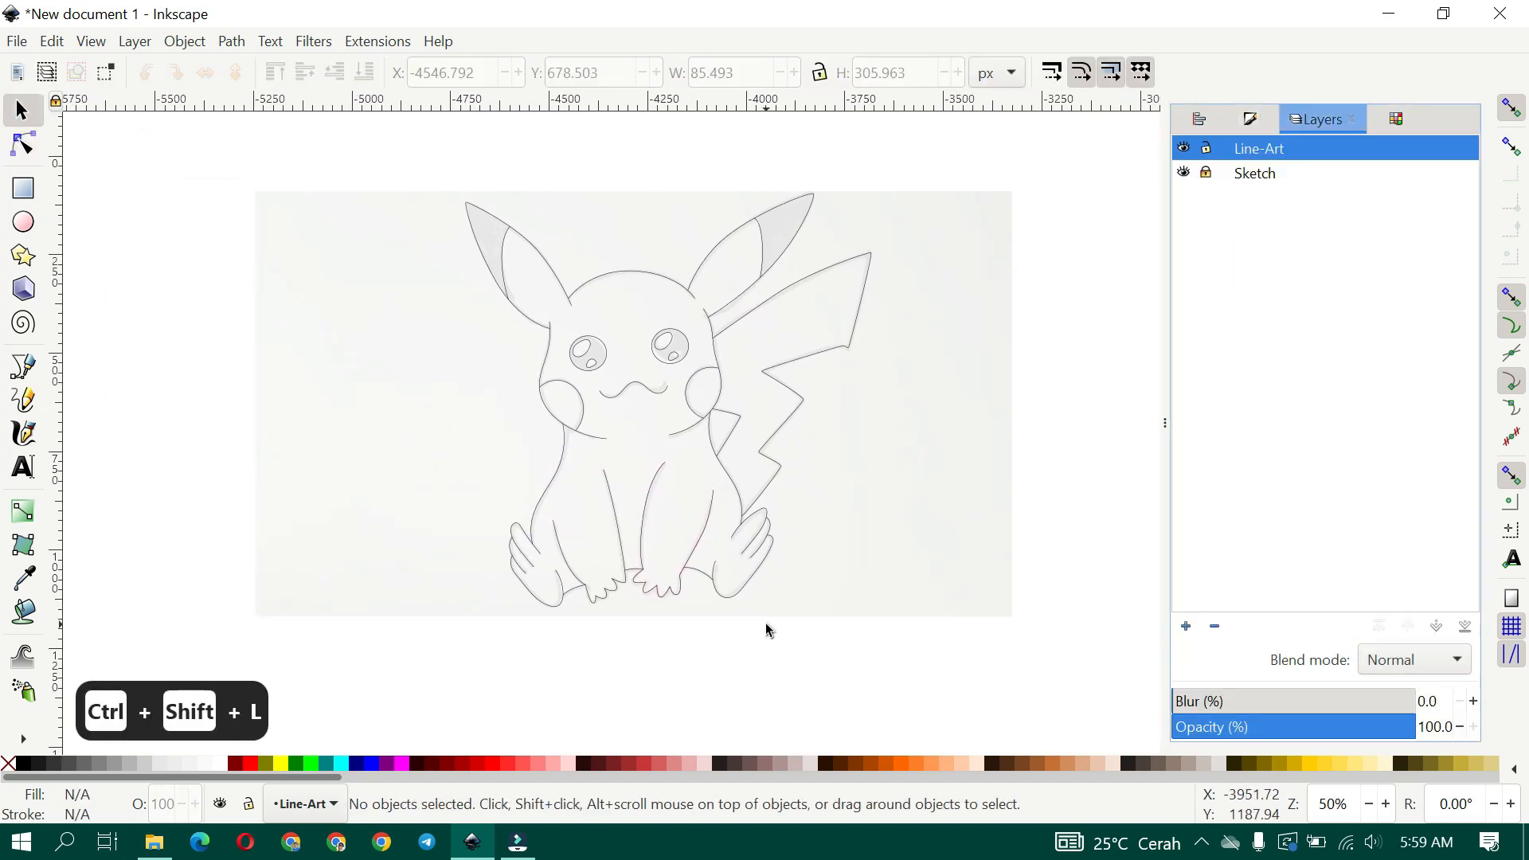
click(1183, 173)
scroll(587, 263, down, 2)
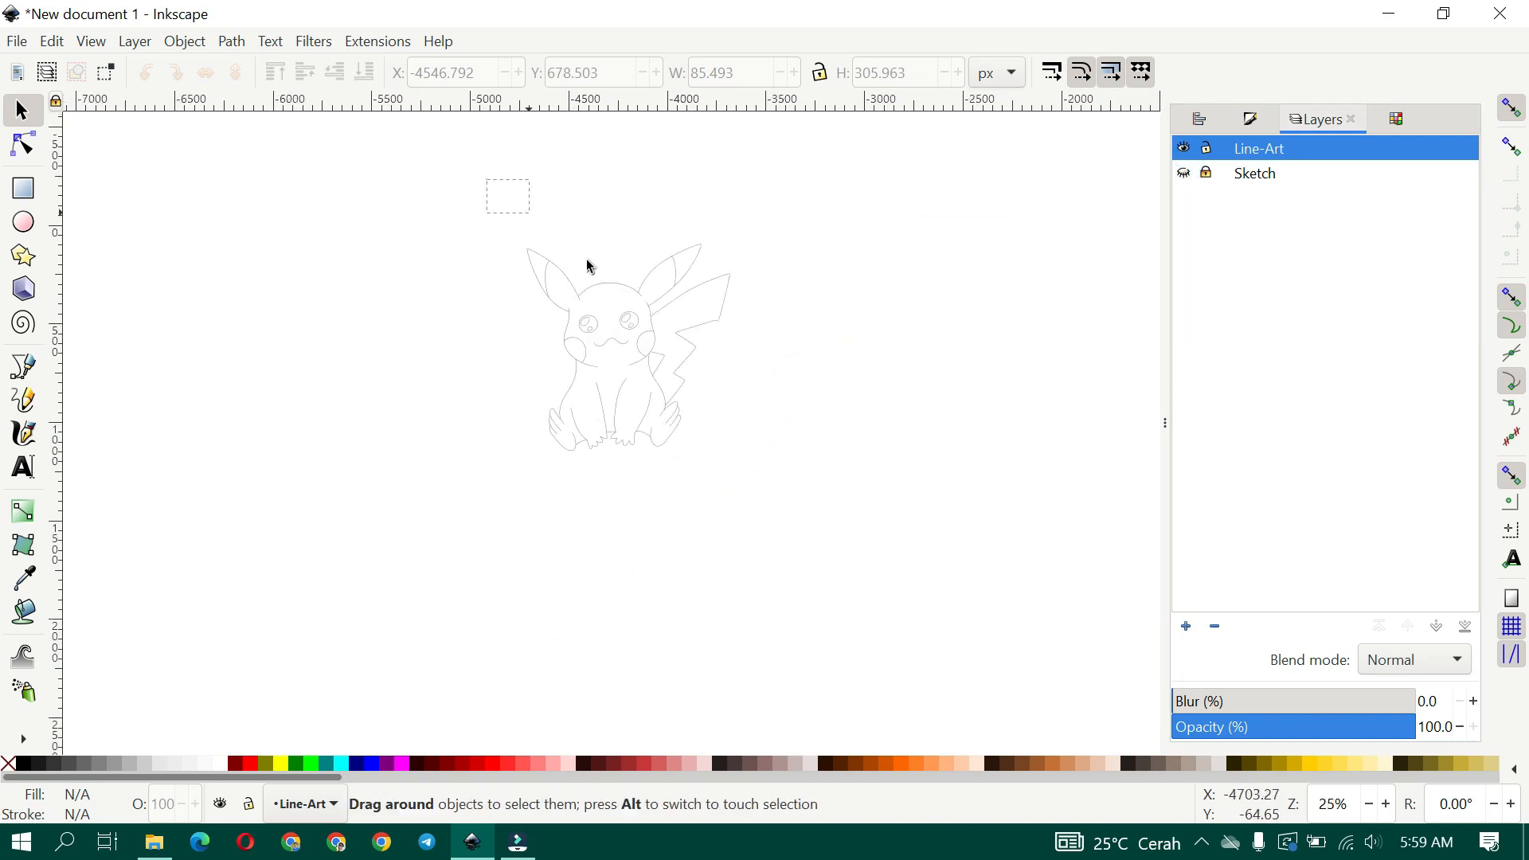
Set the stroke width of all line-art objects to 3 px and deselect them
key(ctrl+a)
scroll(620, 360, up, 4)
key(ctrl+shift+f)
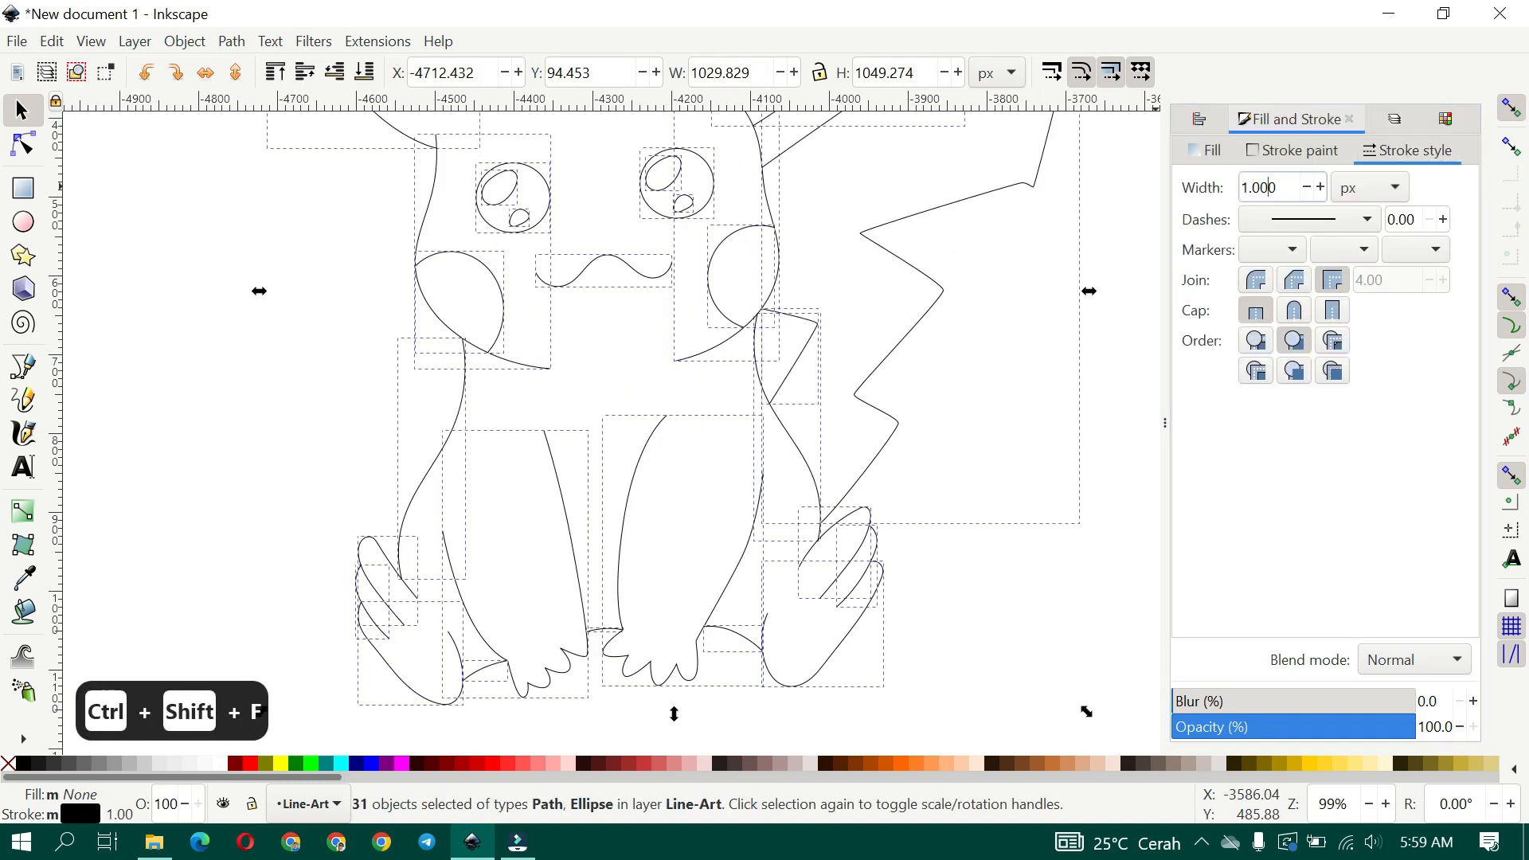
text(3)
key(Return)
scroll(809, 314, down, 2)
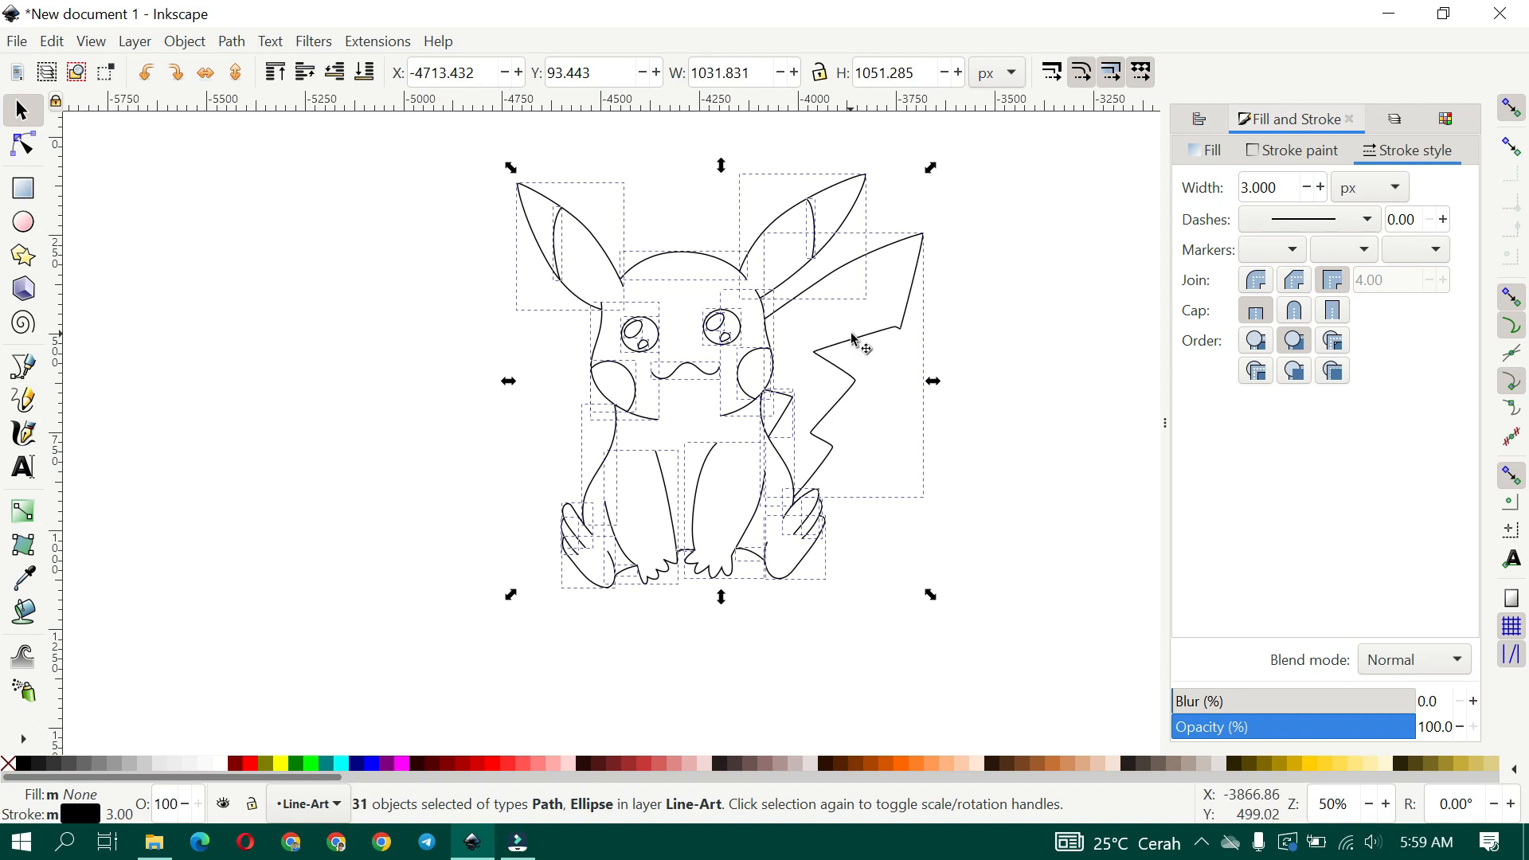
click(1036, 333)
scroll(873, 334, up, 1)
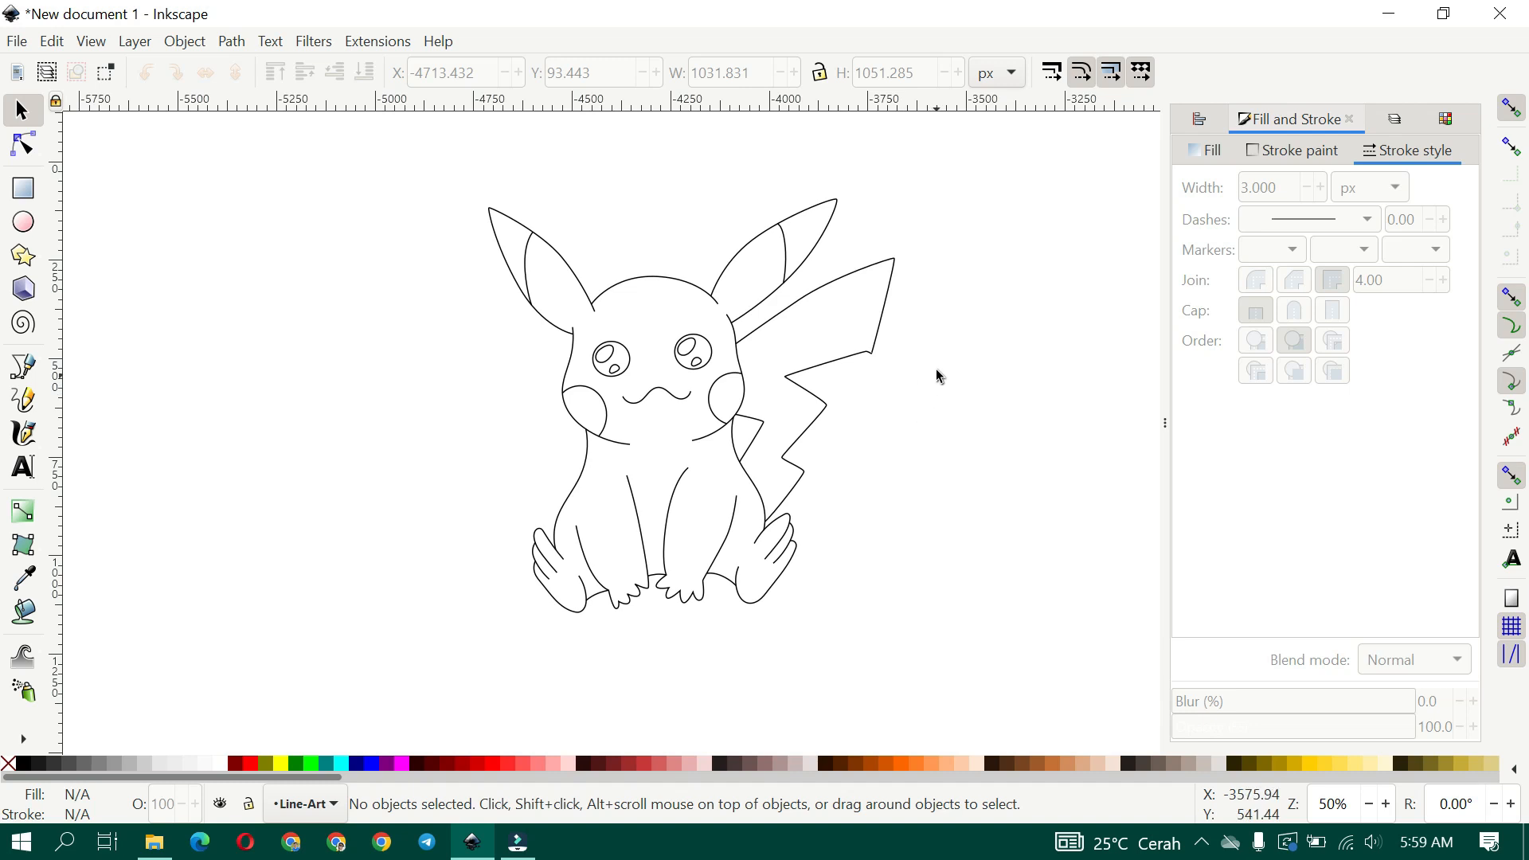
Duplicate the Line-Art layer and rename the copy Coloring
key(ctrl+shift+l)
right_click(1277, 160)
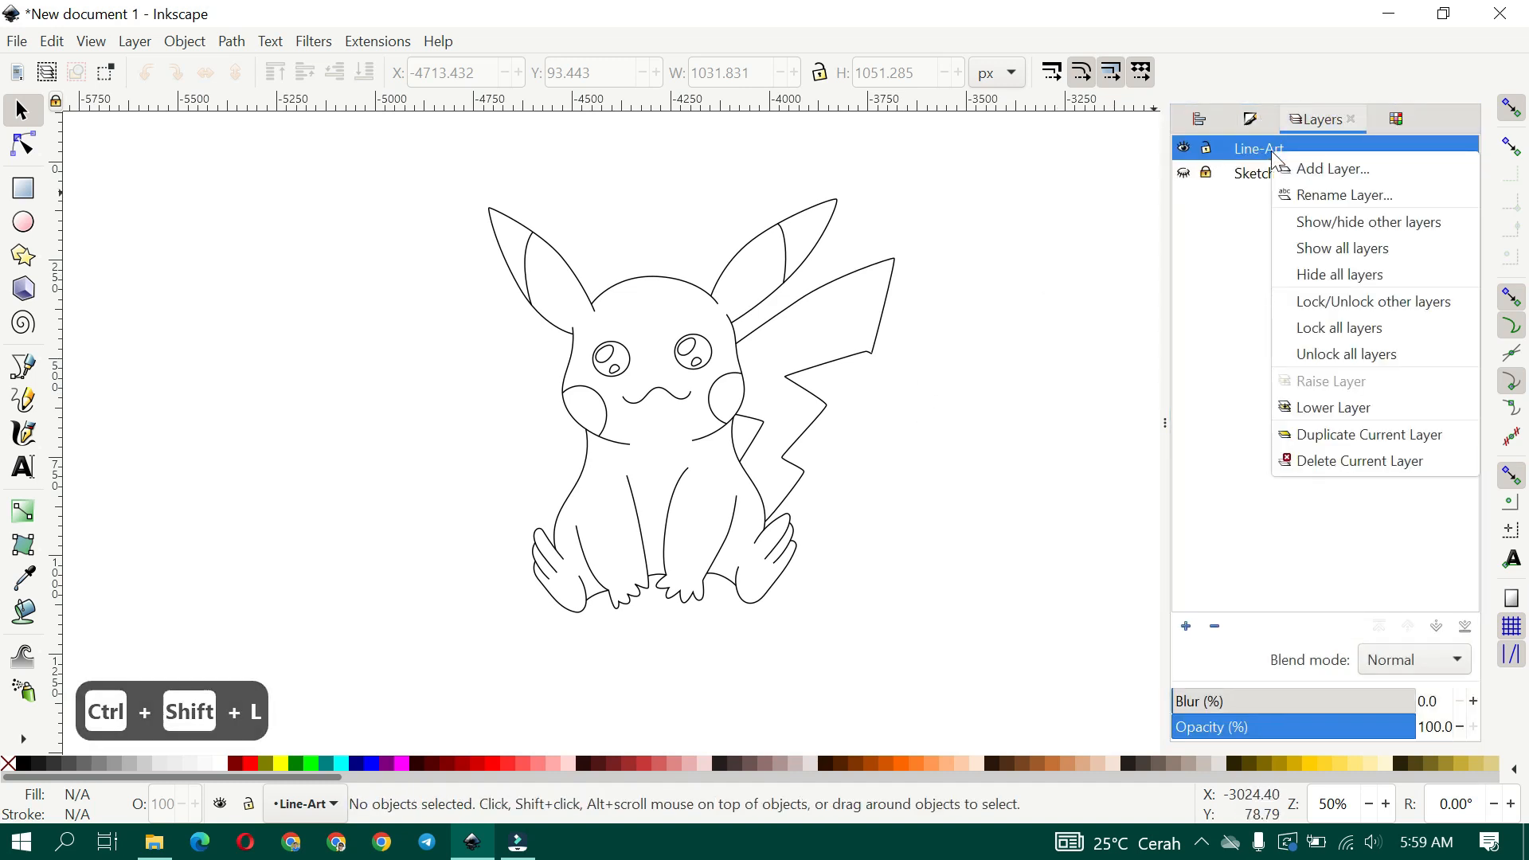
click(1341, 434)
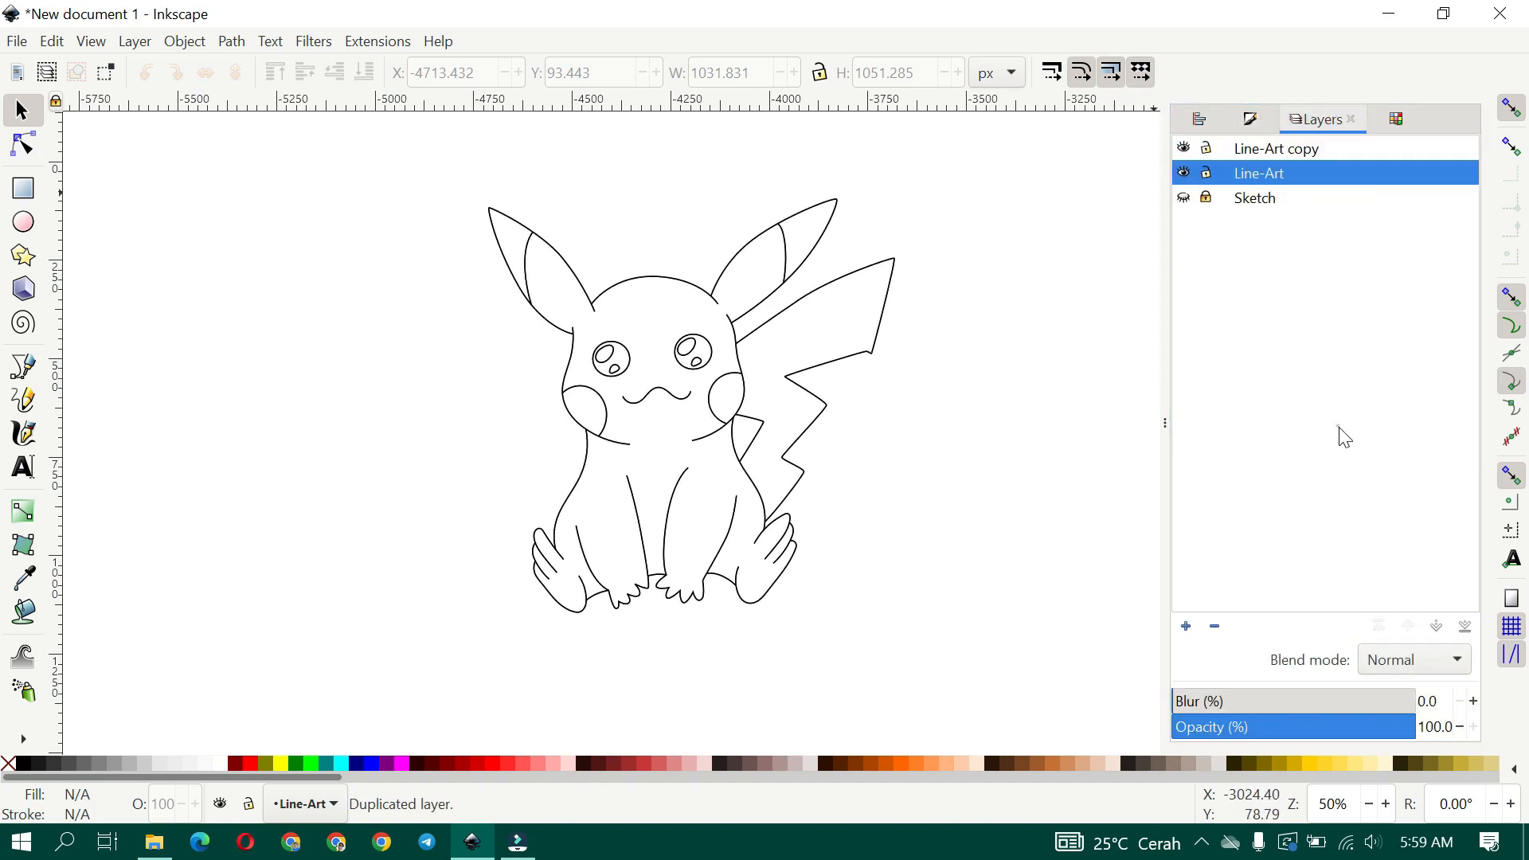
double_click(1305, 150)
text(Colori)
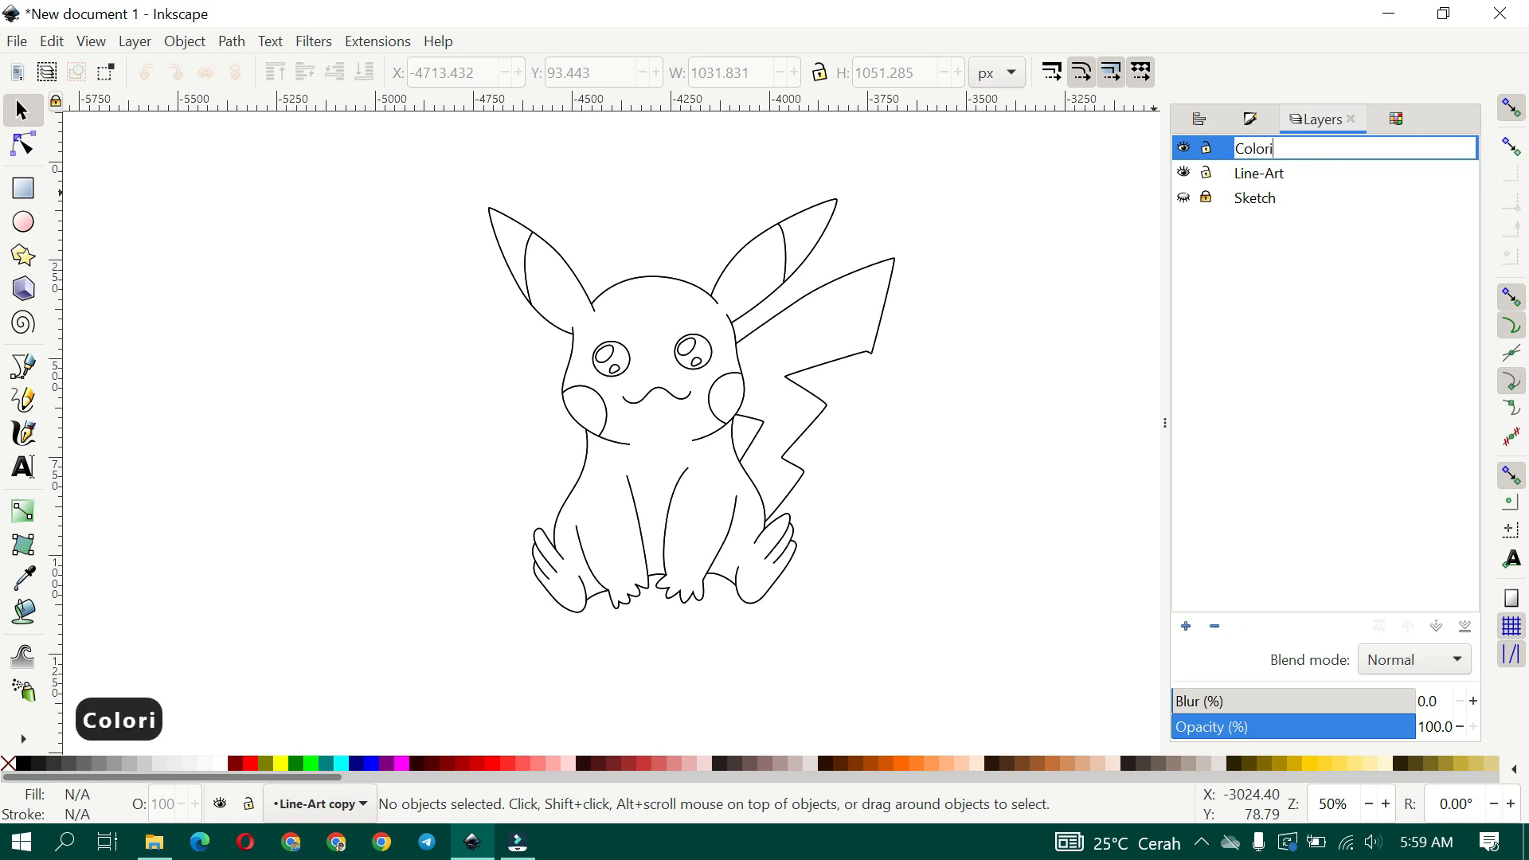
text(ng)
key(Return)
Hide the Line-Art layer and delete both eyes and the mouth from the Coloring layer
click(1187, 168)
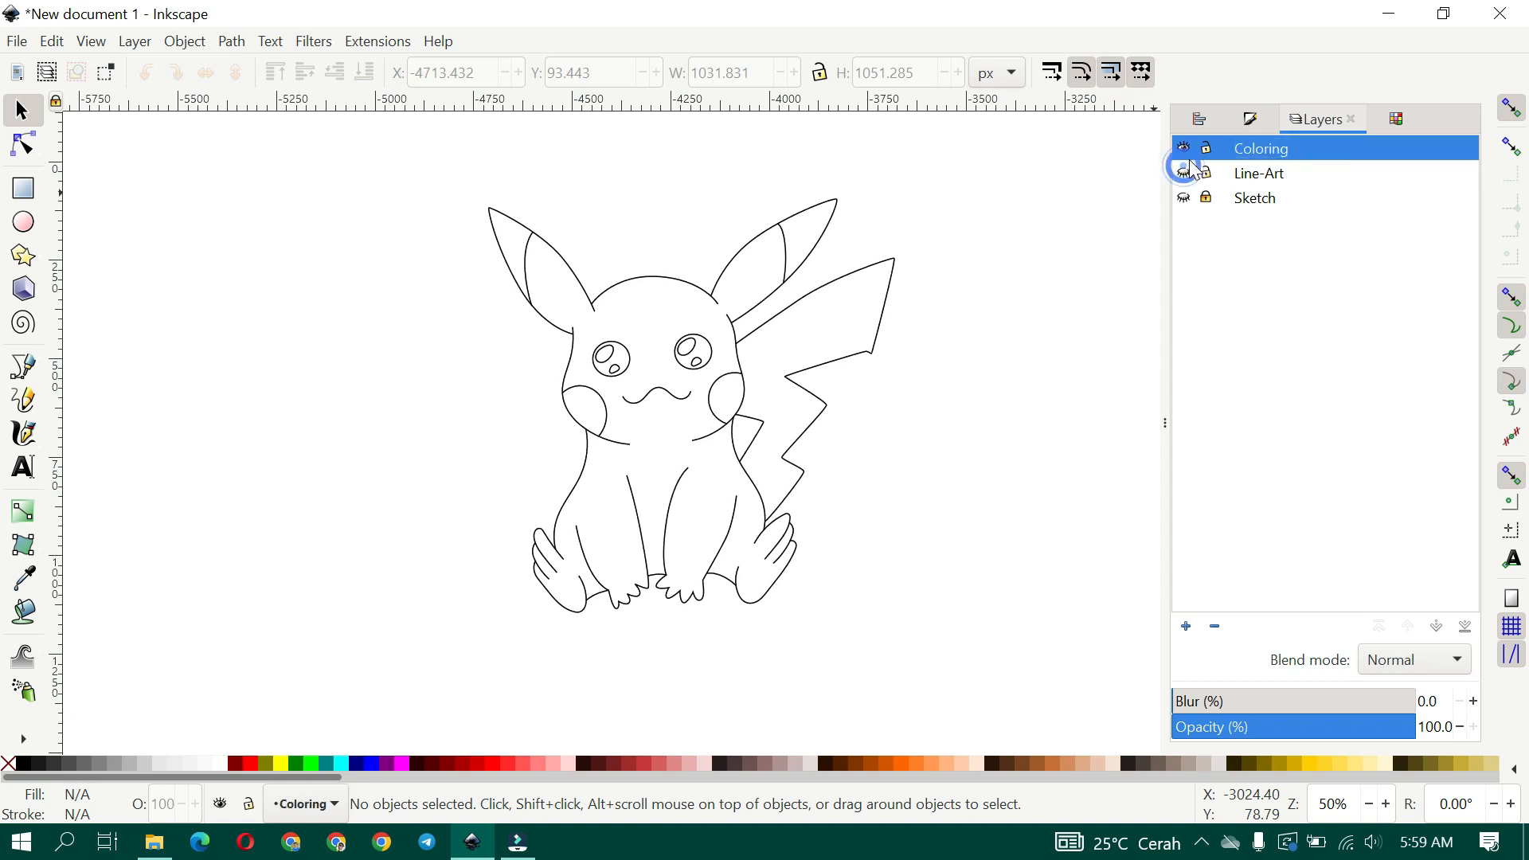
scroll(601, 342, up, 2)
drag(572, 317, 681, 420)
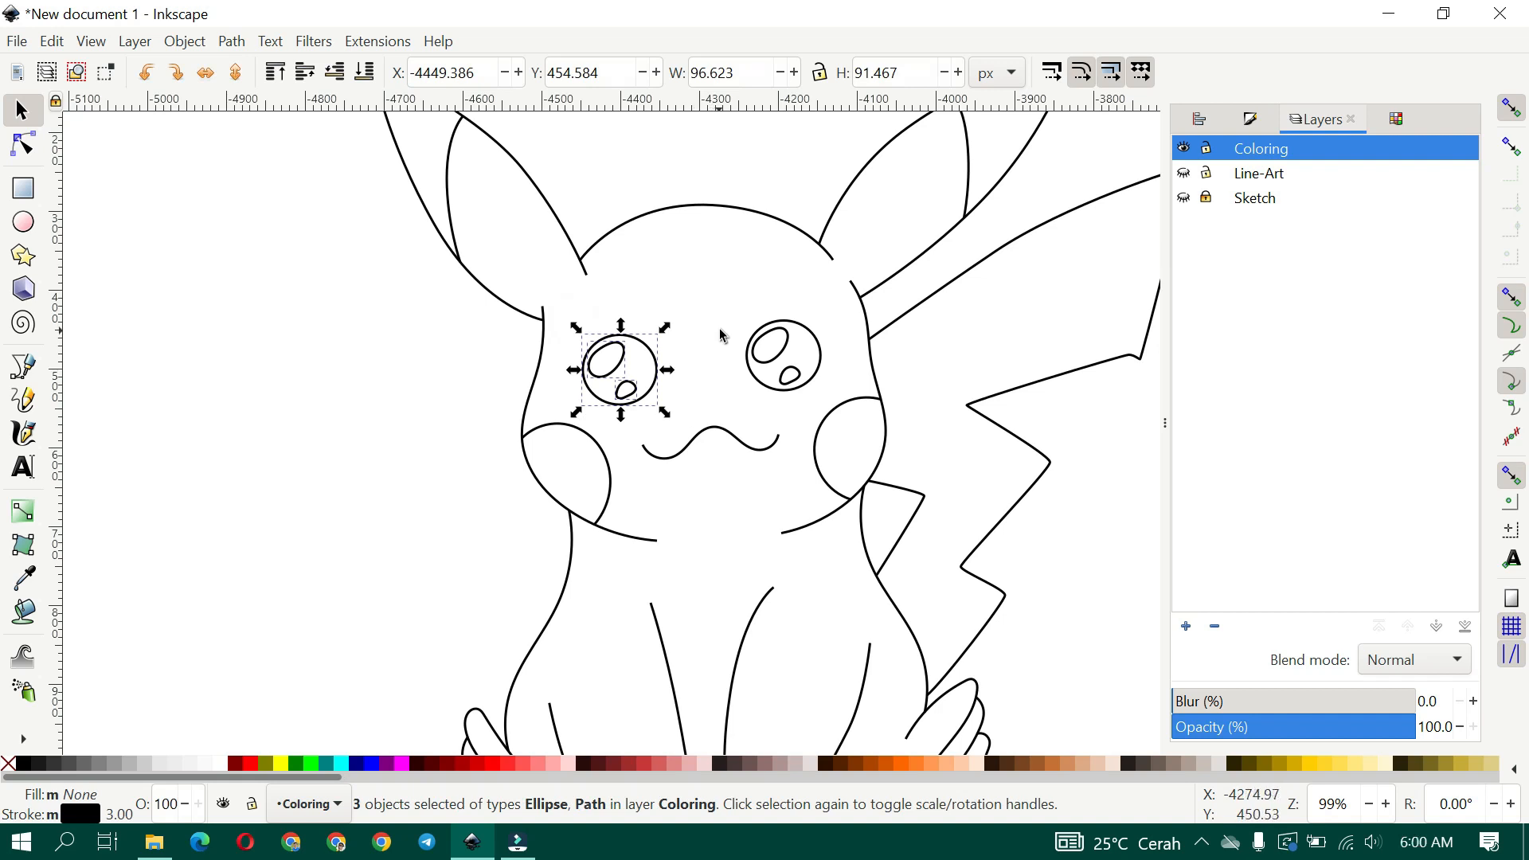
key(Delete)
drag(714, 293, 849, 405)
key(Delete)
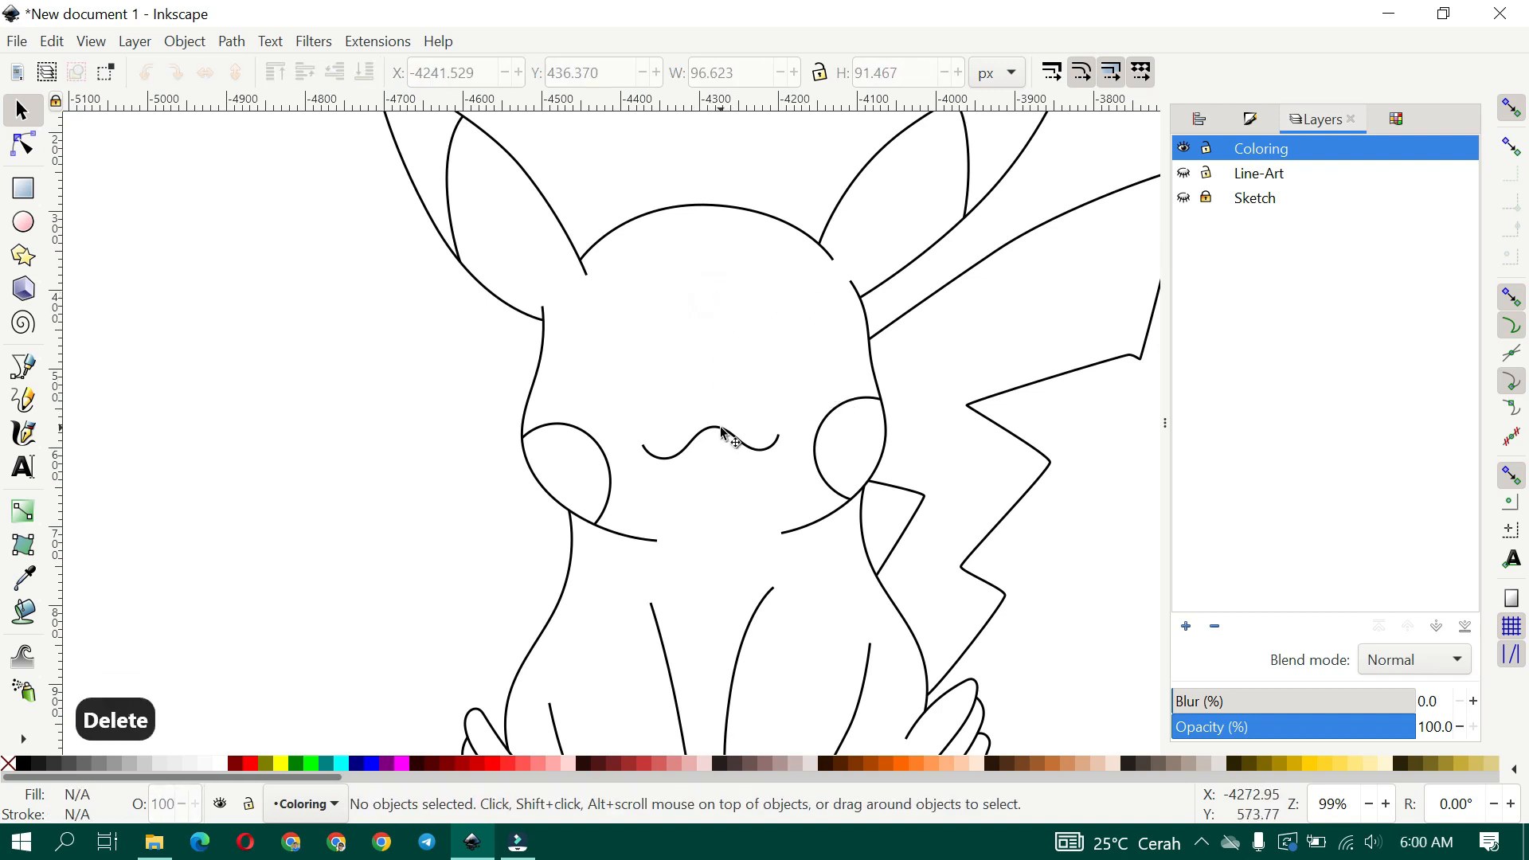
click(720, 433)
key(Delete)
scroll(721, 430, down, 3)
scroll(721, 430, down, 2)
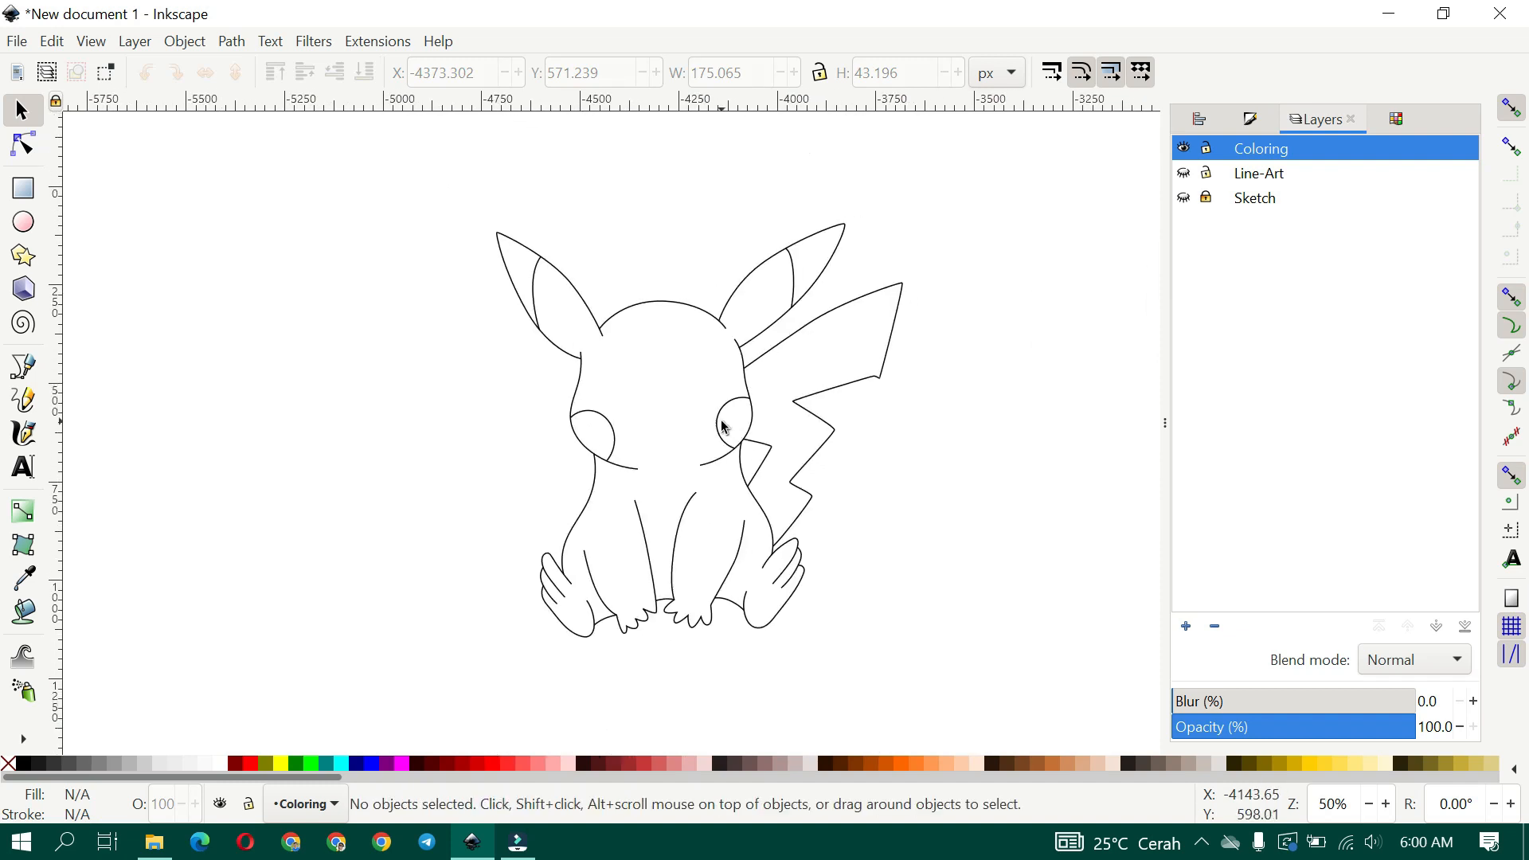
Convert the strokes of all remaining outlines on the Coloring layer to paths and inspect their nodes
drag(943, 694, 944, 695)
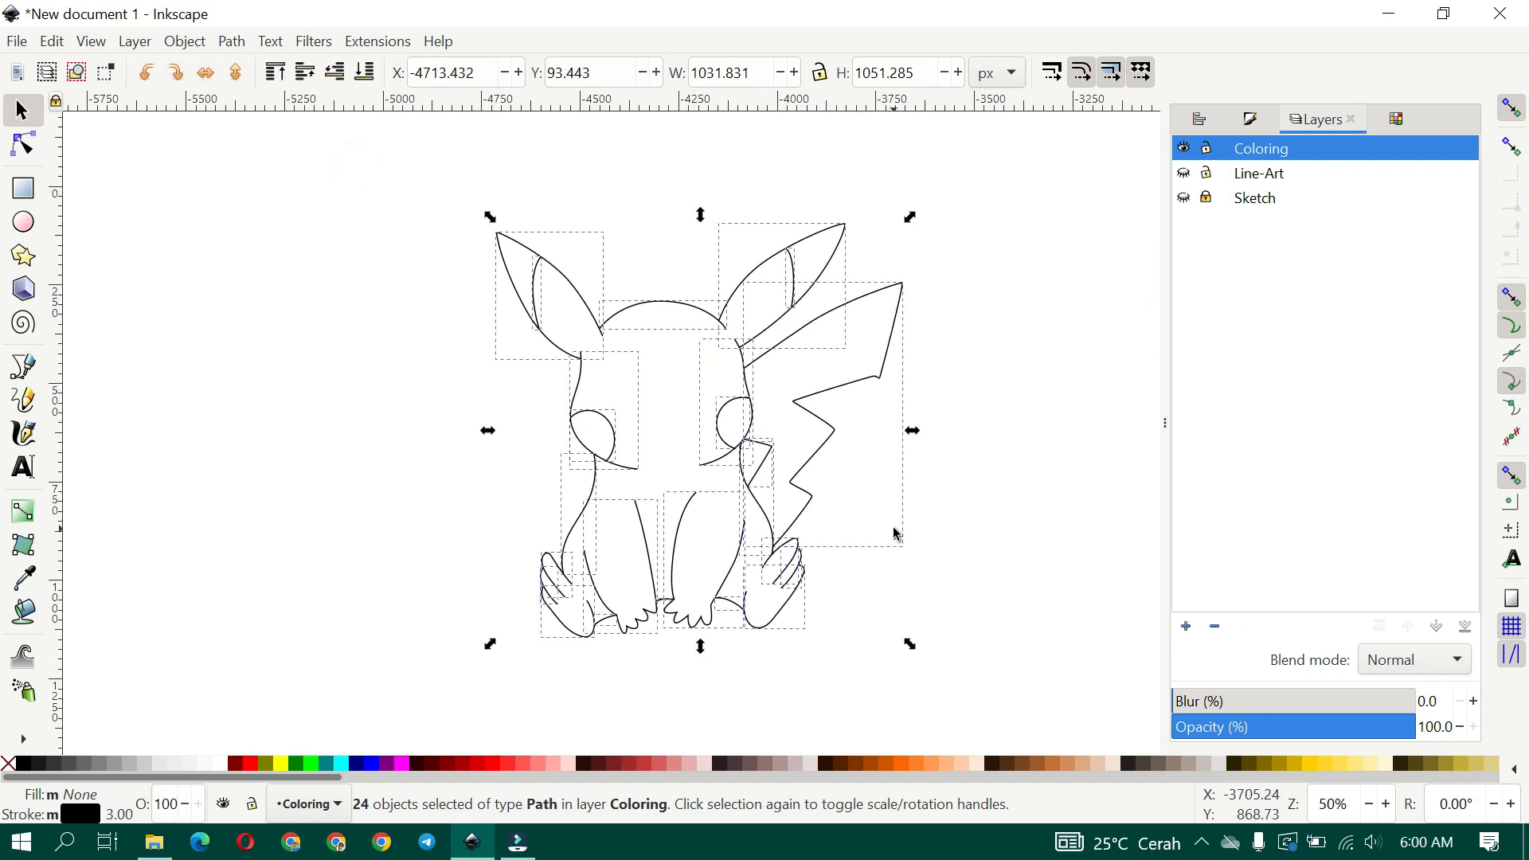
click(237, 48)
click(255, 95)
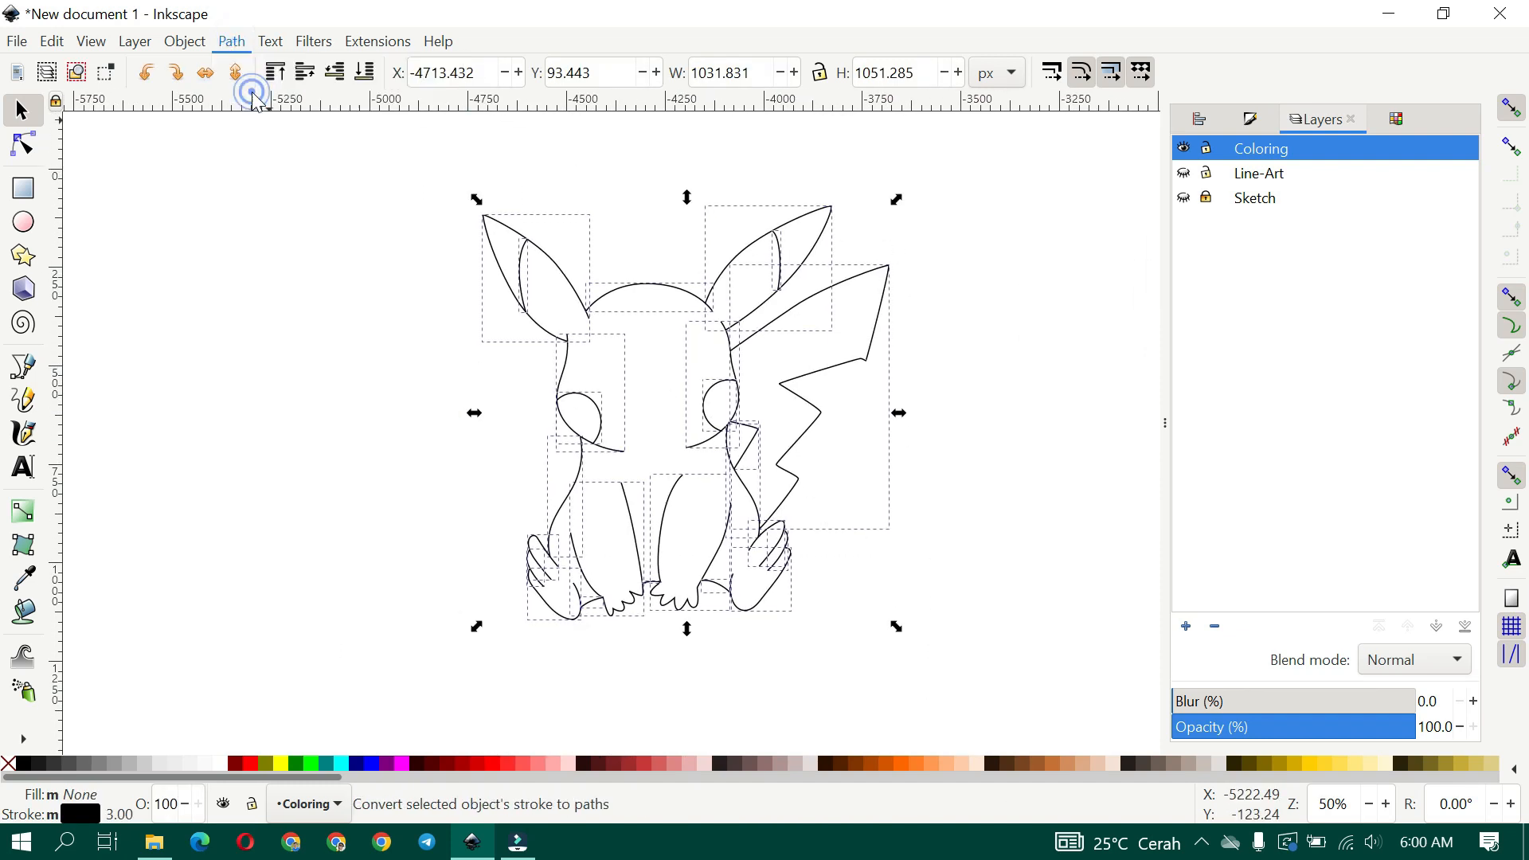
scroll(518, 221, up, 7)
click(24, 144)
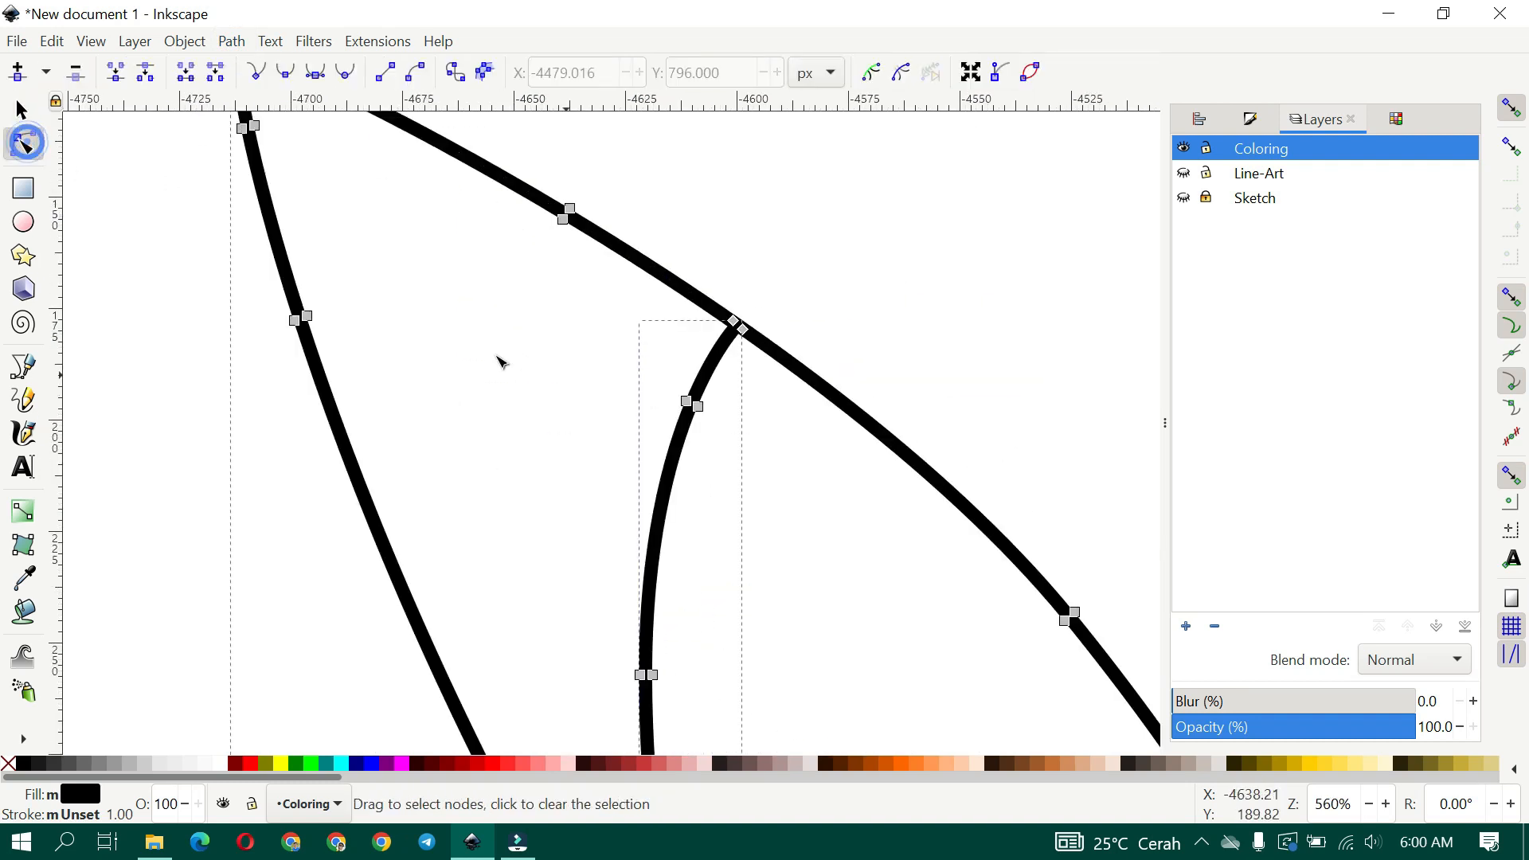
key(s)
scroll(307, 239, down, 6)
scroll(382, 212, down, 3)
Unite all the converted outlines on the Coloring layer into one path with Union
click(232, 43)
click(254, 147)
scroll(355, 314, down, 3)
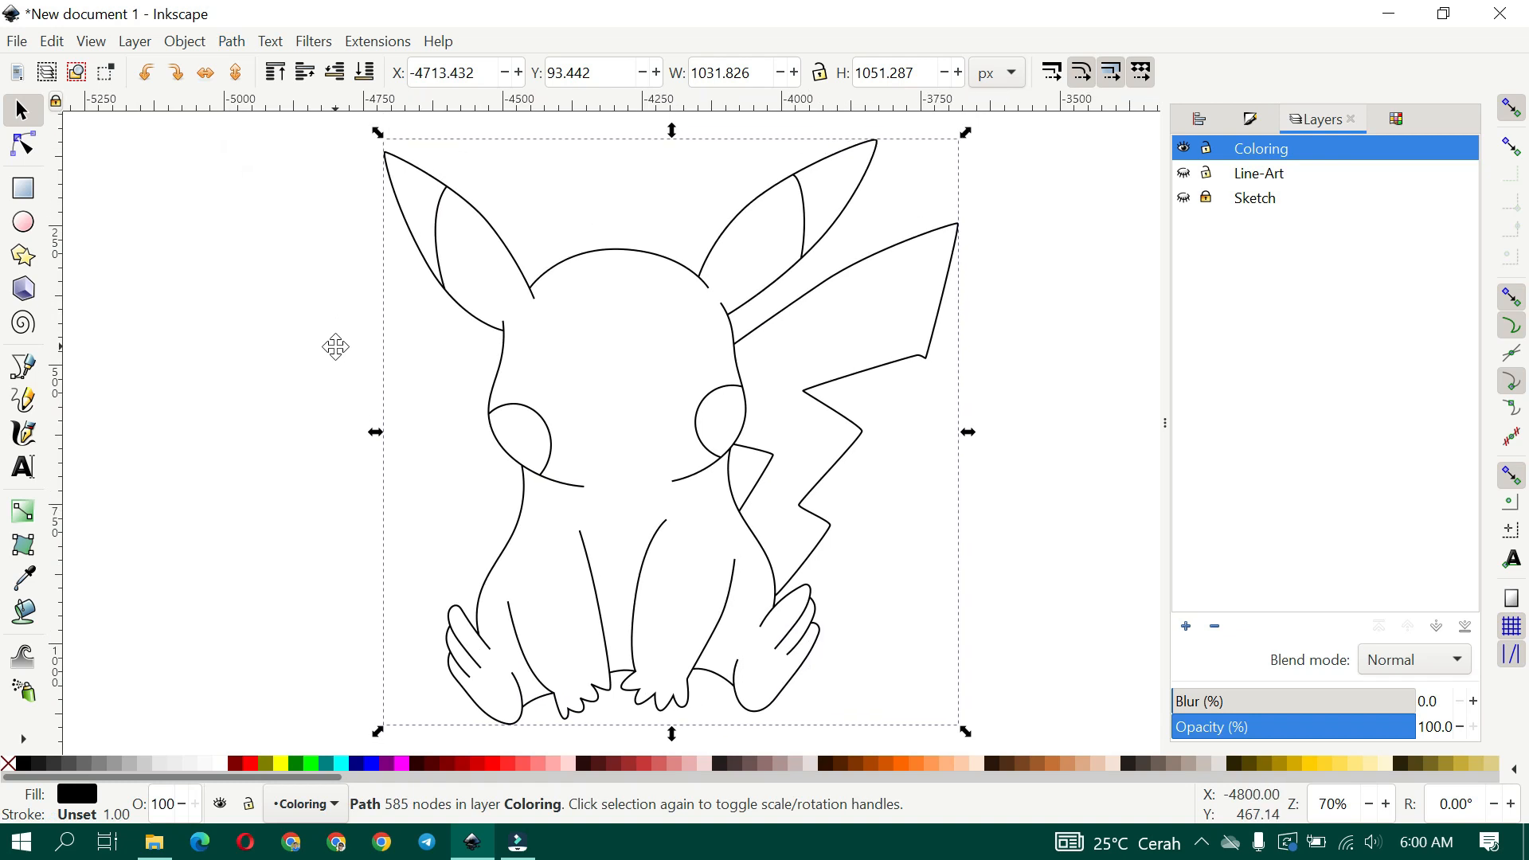
click(300, 360)
scroll(462, 342, up, 6)
scroll(465, 311, down, 6)
Draw a rectangle about 1369 by 1377 px that encloses the whole figure
click(30, 192)
mouse_move(398, 209)
mouse_down()
mouse_move(705, 425)
mouse_move(764, 572)
mouse_up()
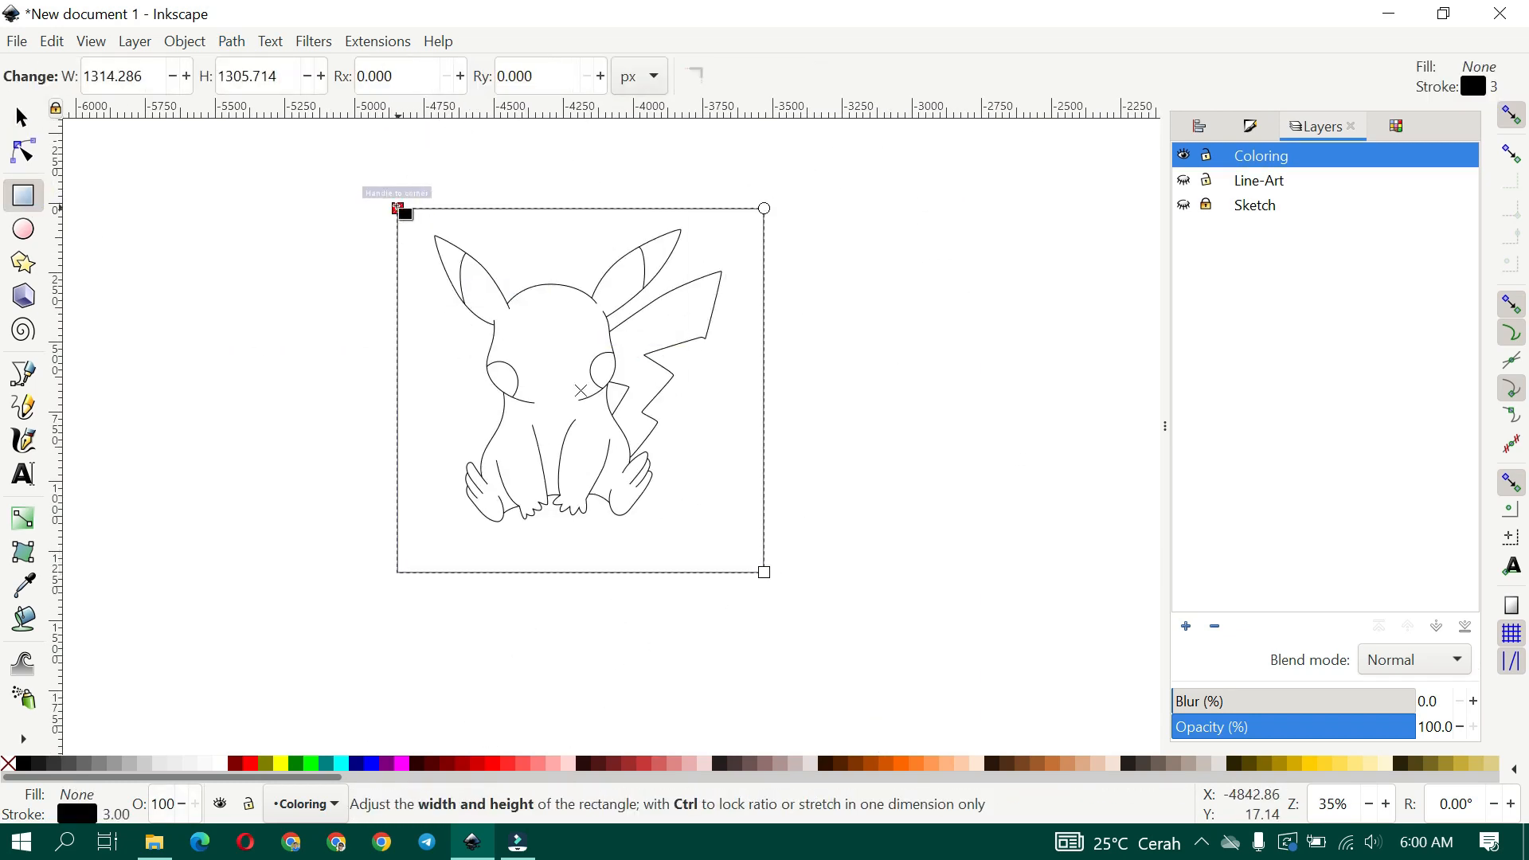
drag(397, 209, 383, 188)
click(21, 117)
Fill the rectangle with yellow, remove its stroke, and send it behind the united outlines
key(ctrl+shift+w)
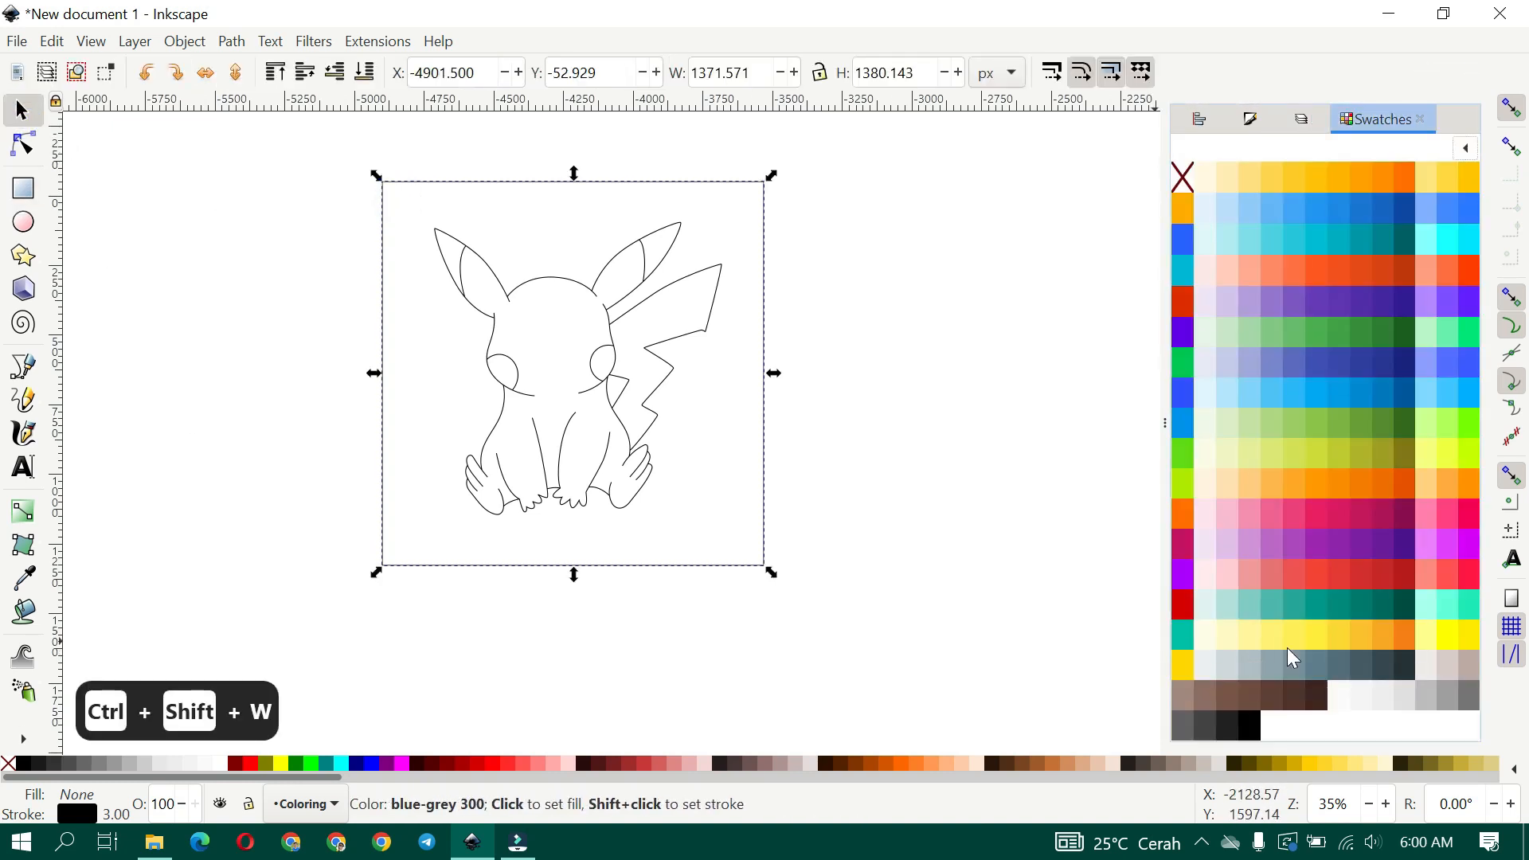
click(1314, 638)
key(ctrl+shift+f)
click(1294, 150)
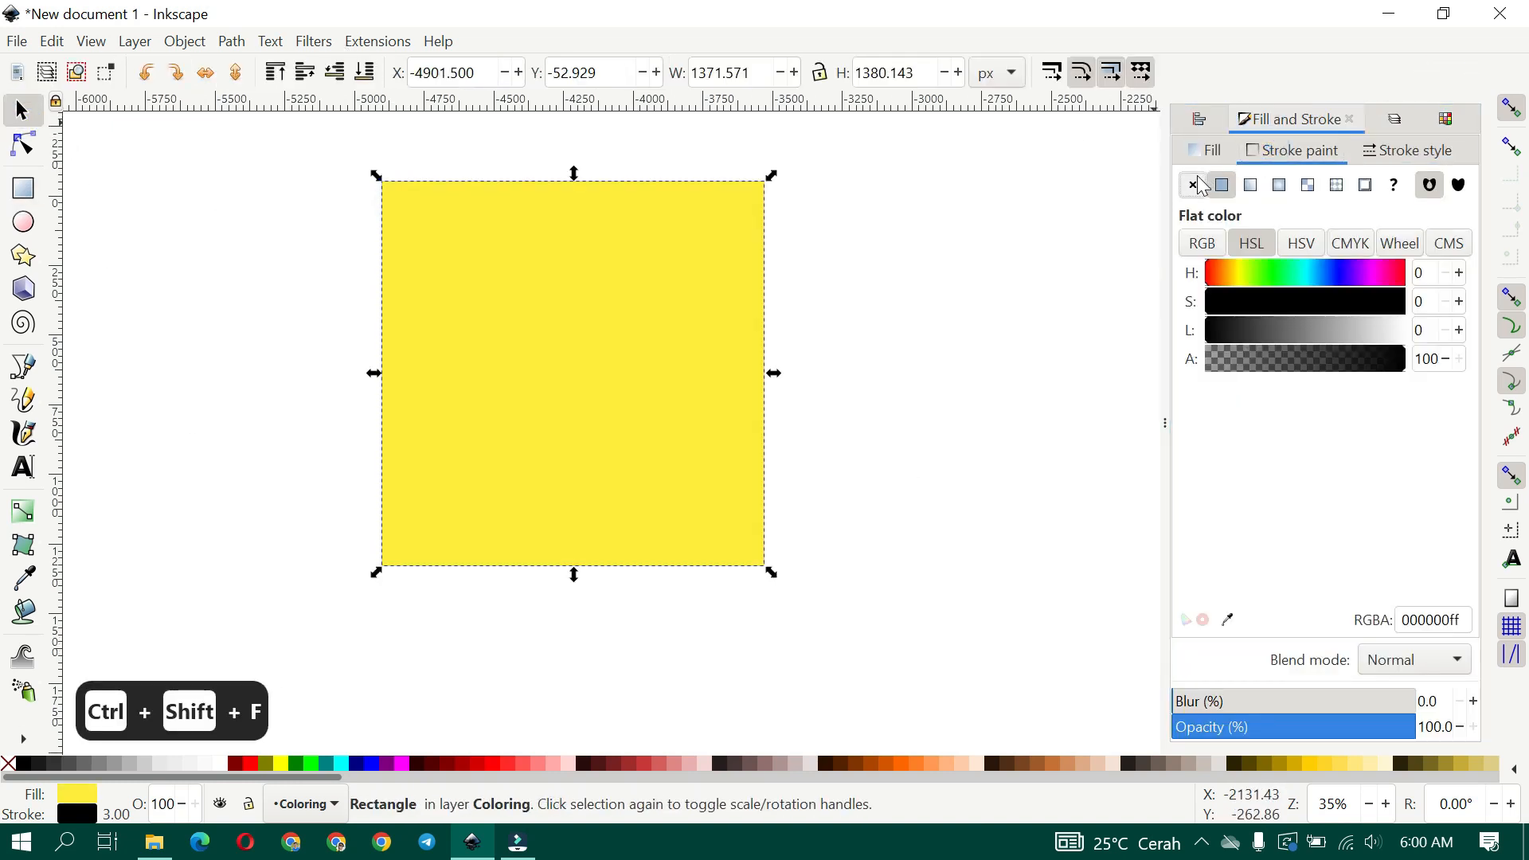
click(1194, 185)
click(364, 72)
click(173, 230)
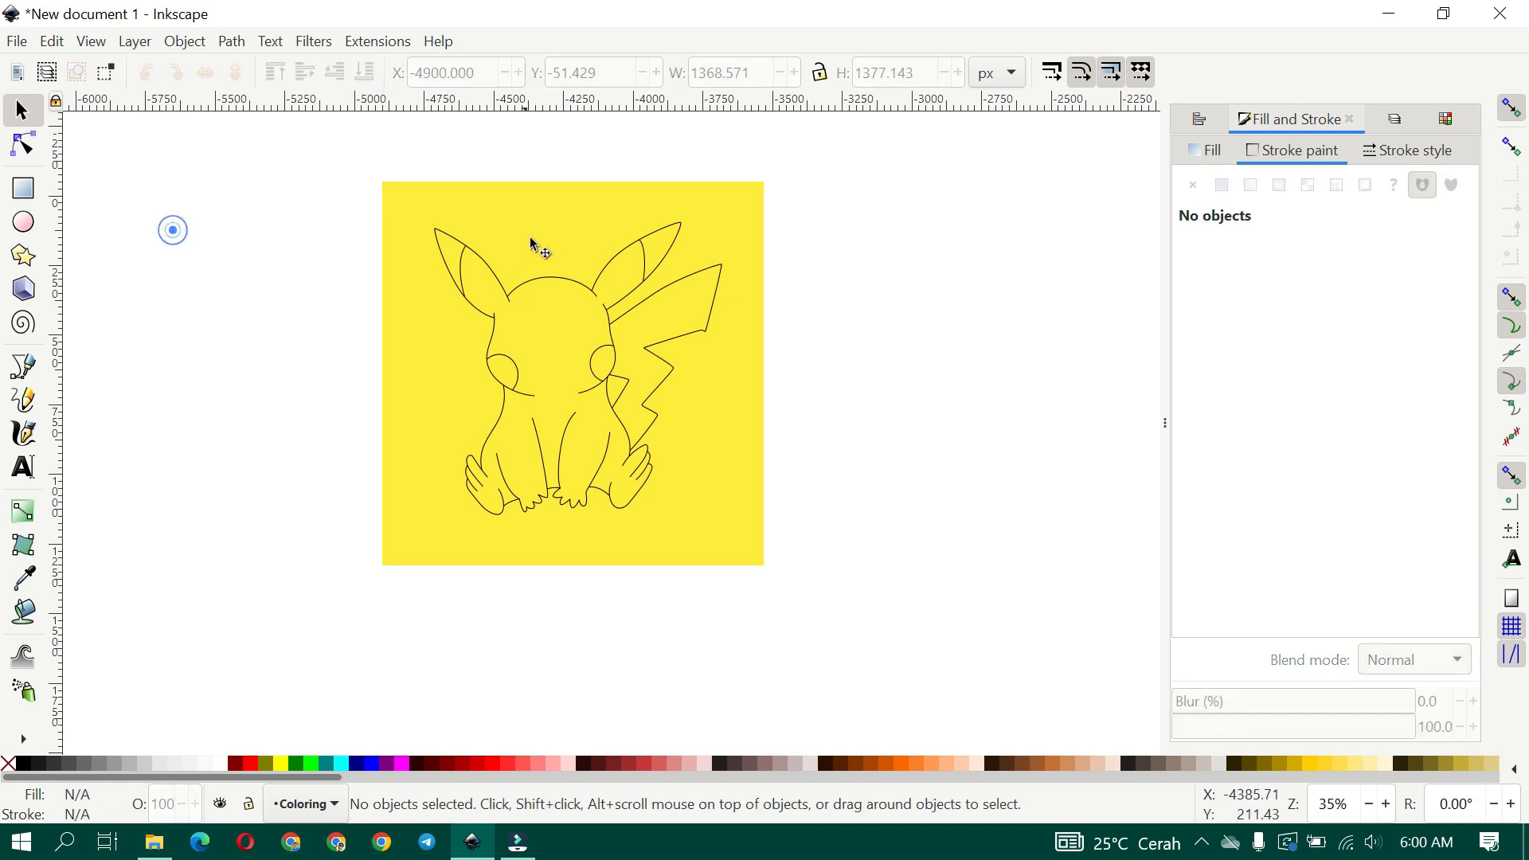
Divide the yellow rectangle by the united outline path and delete the piece surrounding the figure
click(529, 215)
scroll(417, 225, up, 1)
shift+click(447, 236)
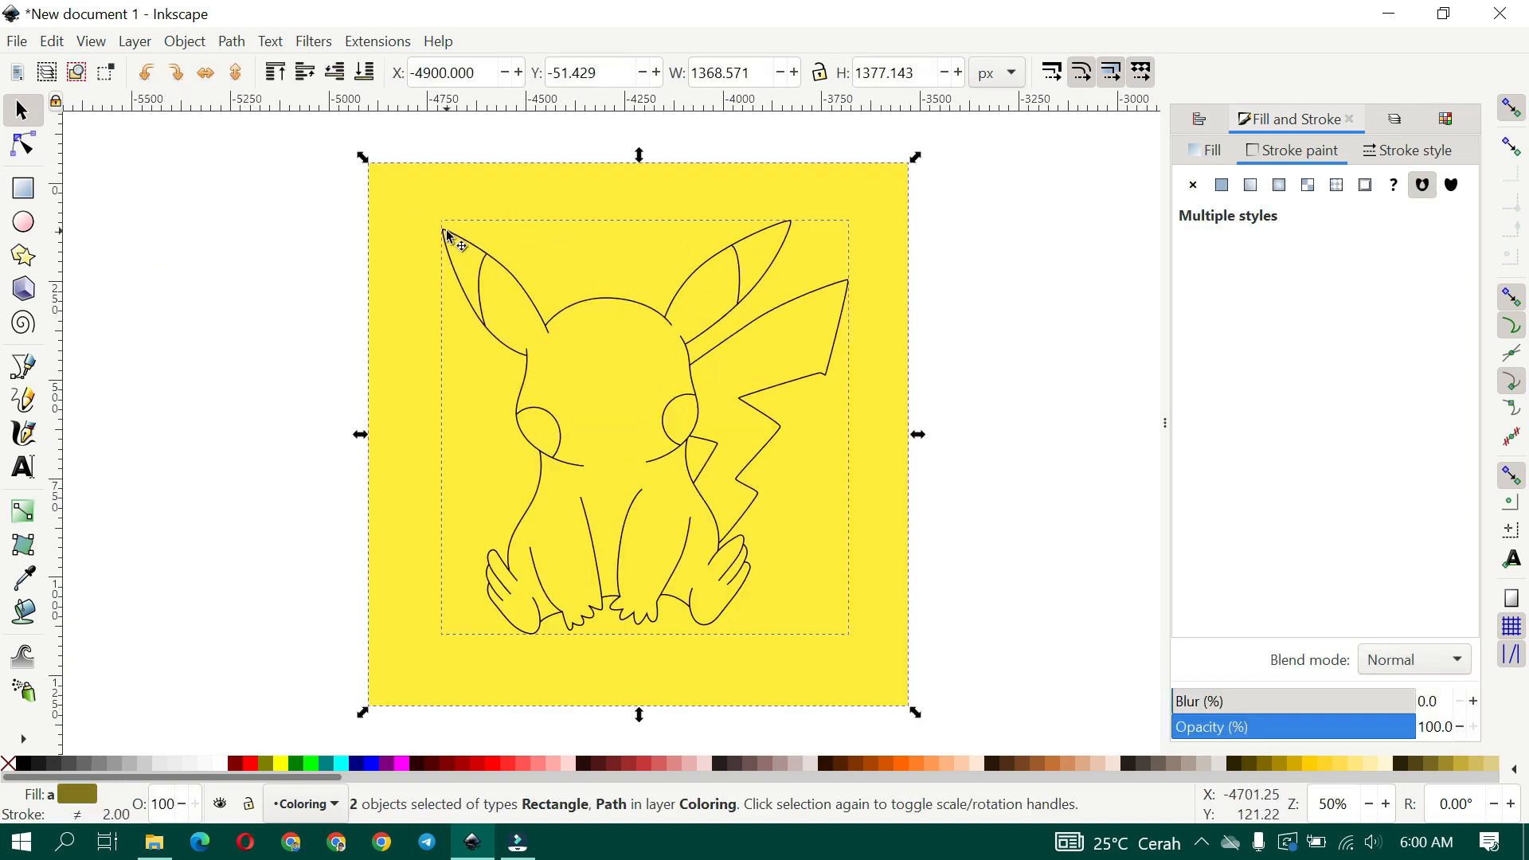
click(239, 41)
click(267, 251)
click(882, 195)
key(Delete)
Show and lock the Line-Art layer, and raise it above the Coloring layer
key(ctrl+shift+l)
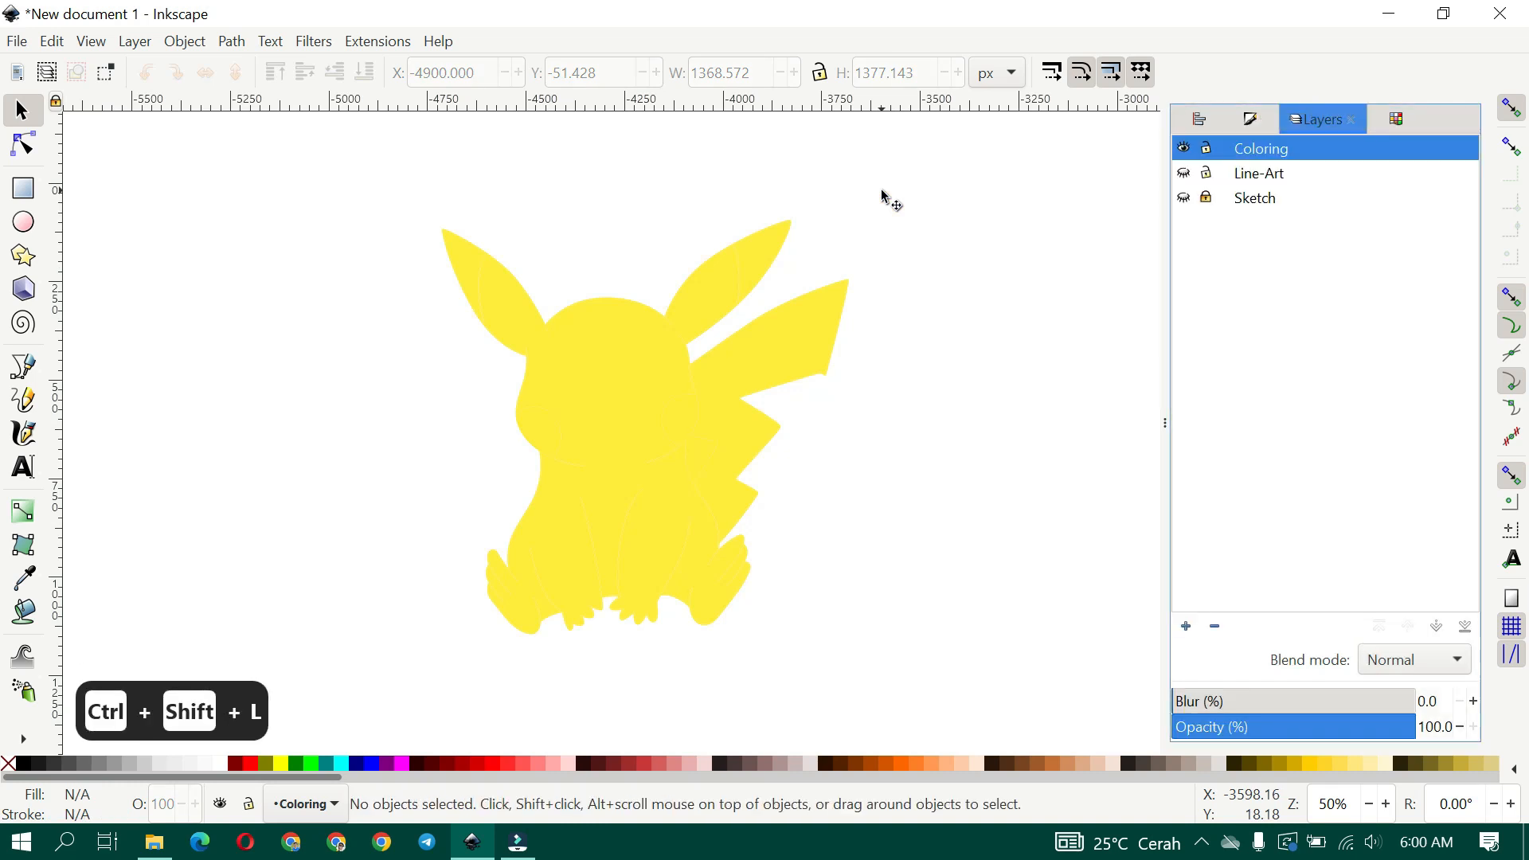
click(1257, 179)
click(1207, 173)
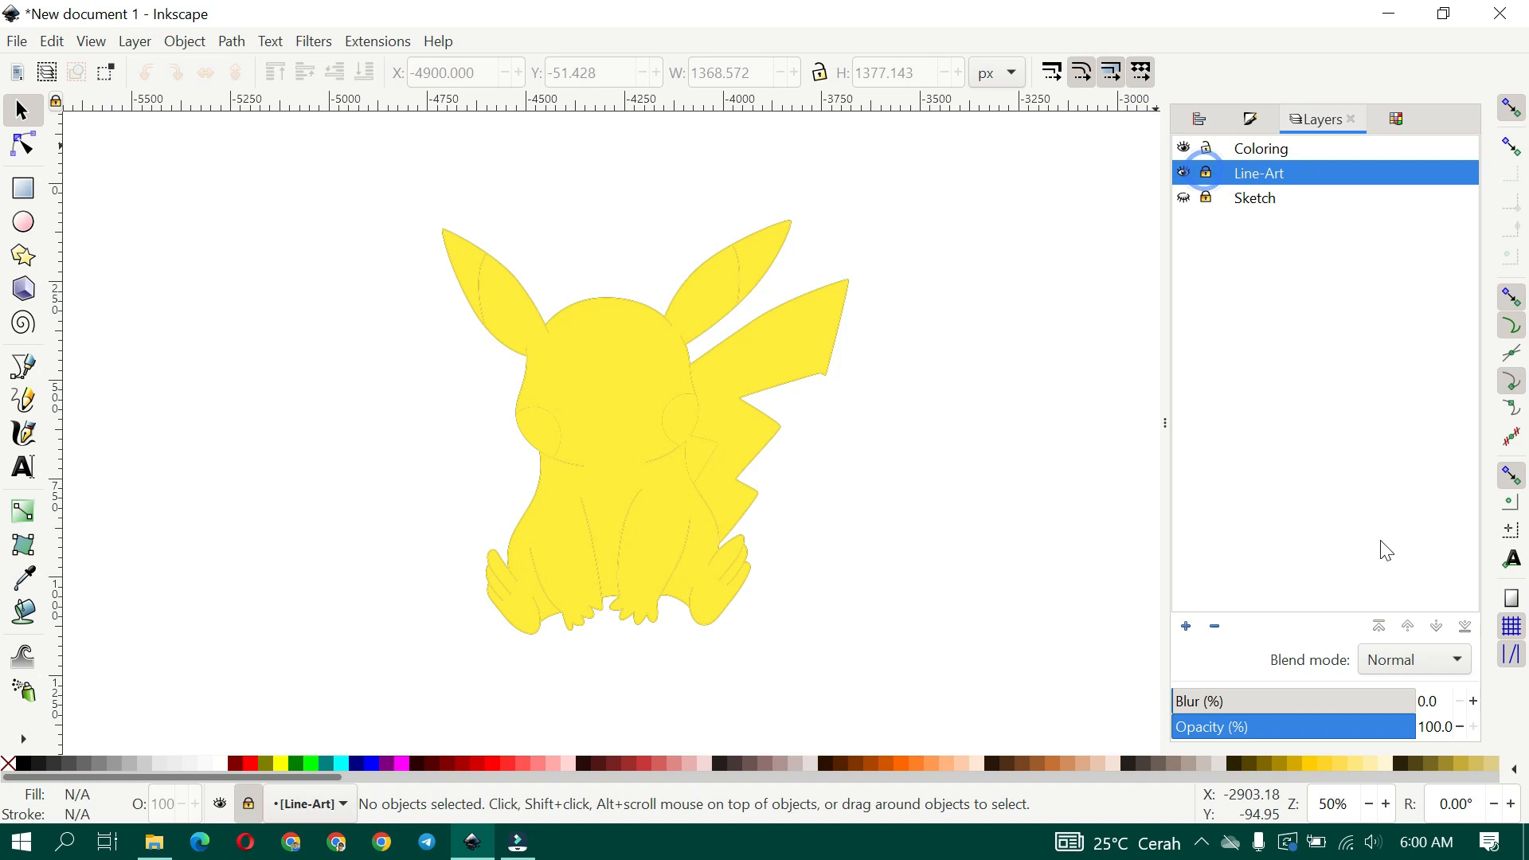
click(1408, 626)
ctrl+scroll(717, 478, up, 2)
Delete the stacked yellow pieces that fill the gap between the body and the tail
click(727, 480)
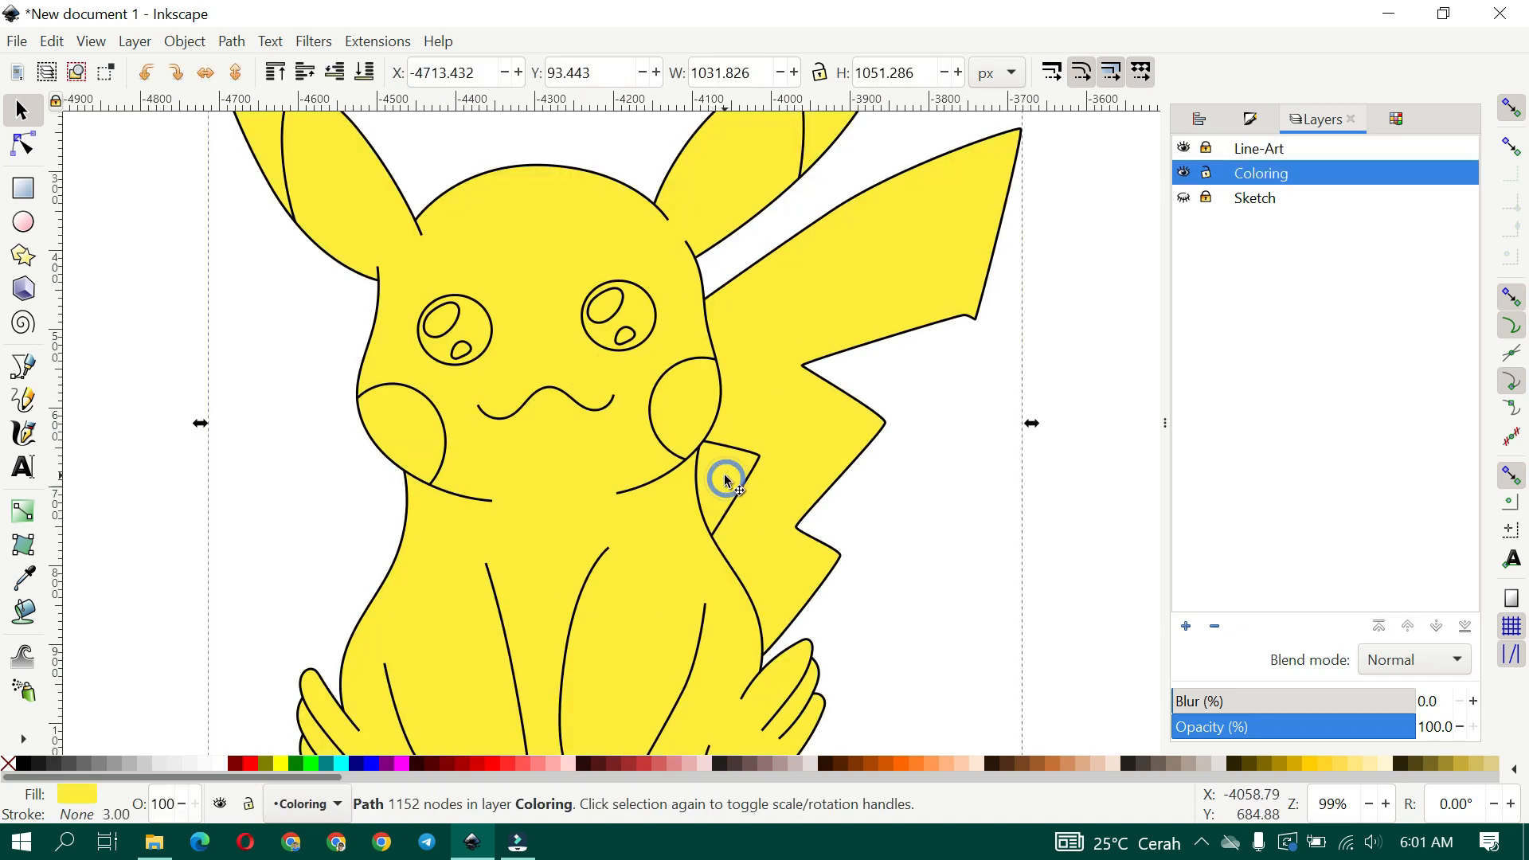
key(Delete)
click(730, 472)
key(Delete)
click(730, 472)
key(Delete)
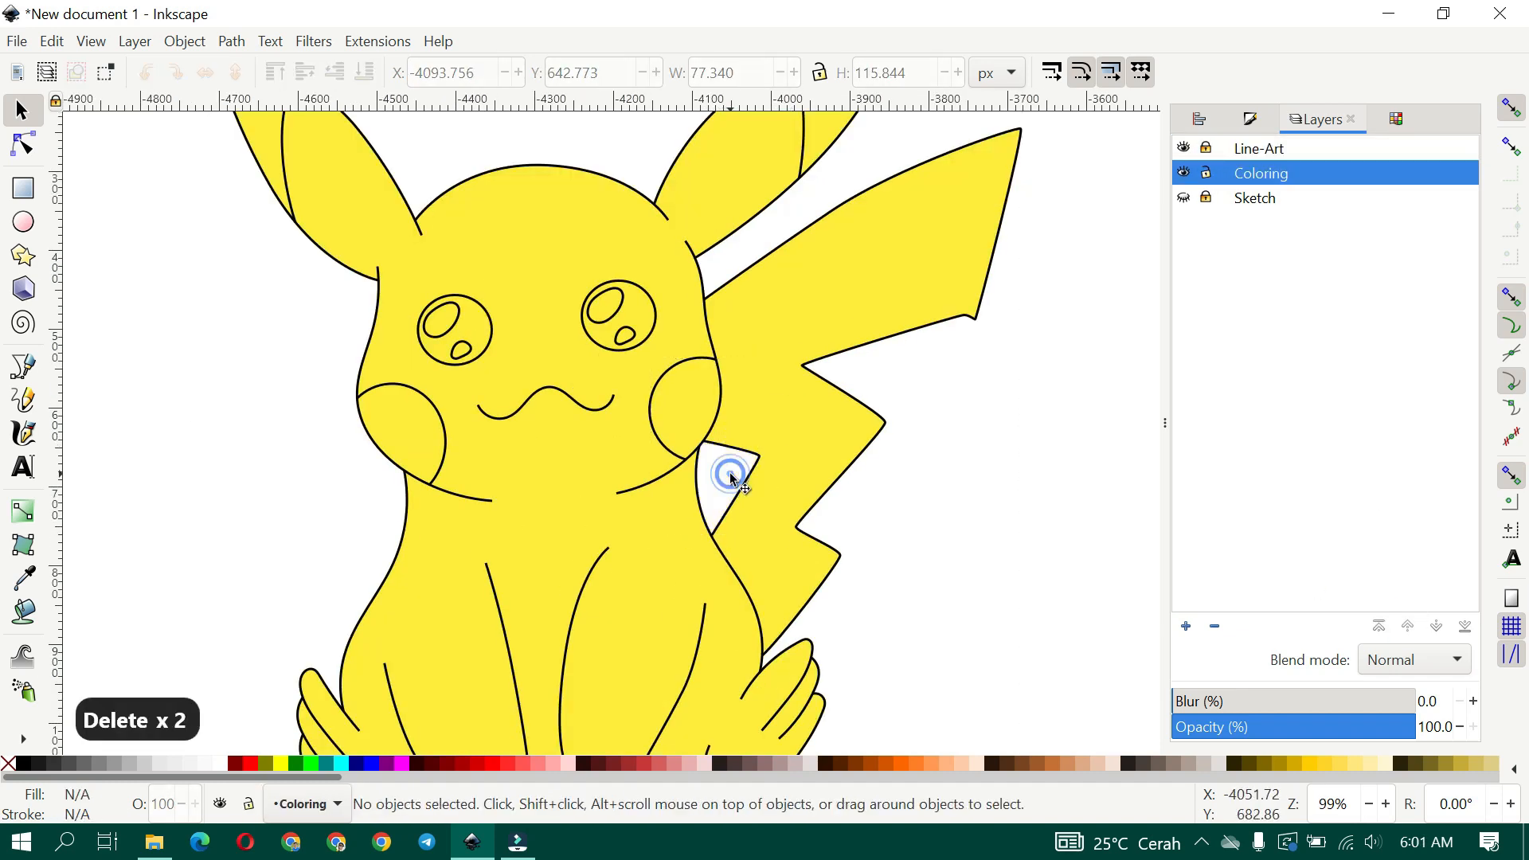
Try moving the body and tail fill pieces to check that they are separate, undoing each move
drag(725, 523, 762, 442)
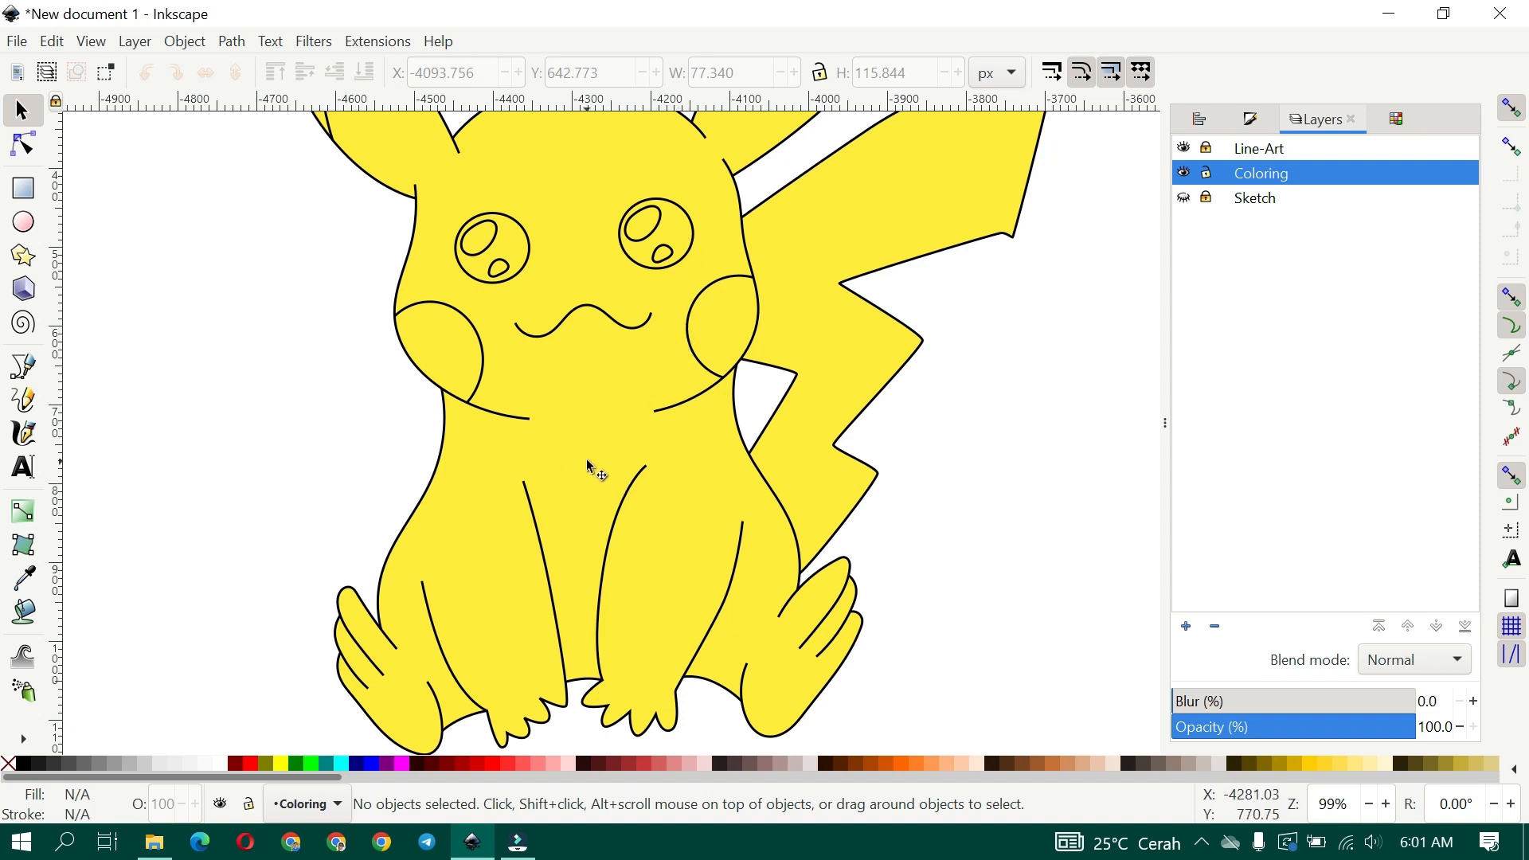
drag(587, 459, 333, 470)
key(ctrl+z)
drag(854, 360, 964, 364)
key(ctrl+z)
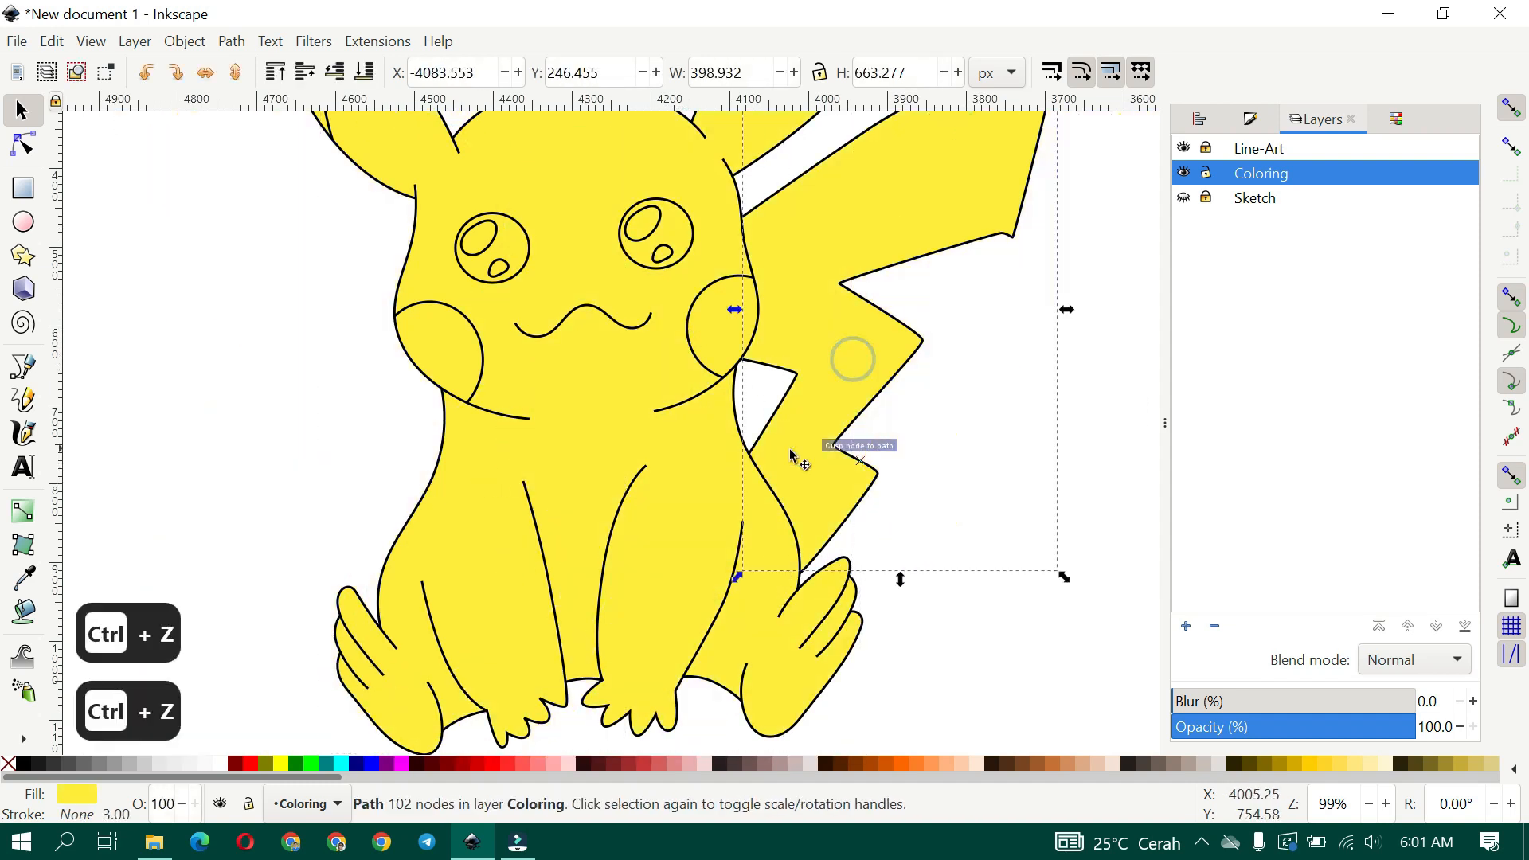
drag(665, 441, 338, 459)
scroll(550, 421, down, 2)
key(ctrl+z)
drag(664, 227, 780, 255)
scroll(694, 290, up, 1)
Make the Coloring layer active and unlock it for editing
click(755, 284)
click(1256, 148)
click(1245, 174)
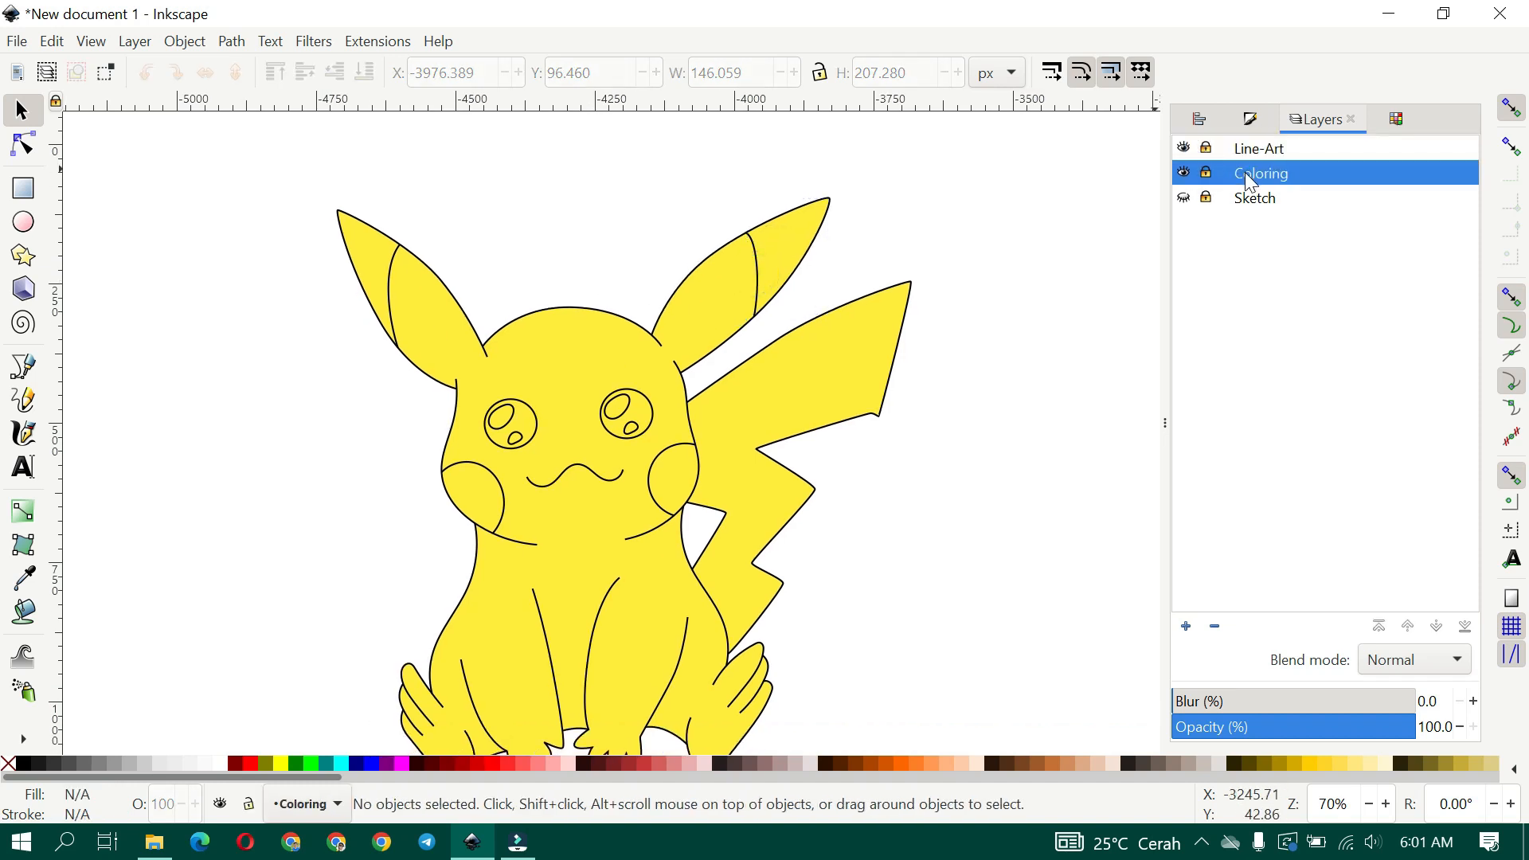
drag(1091, 311, 1112, 242)
click(1206, 172)
drag(940, 389, 963, 337)
Fill both cheek pieces with the red 500 swatch and deselect them
drag(715, 341, 744, 374)
click(744, 375)
shift+click(538, 402)
key(ctrl+shift+w)
click(1310, 575)
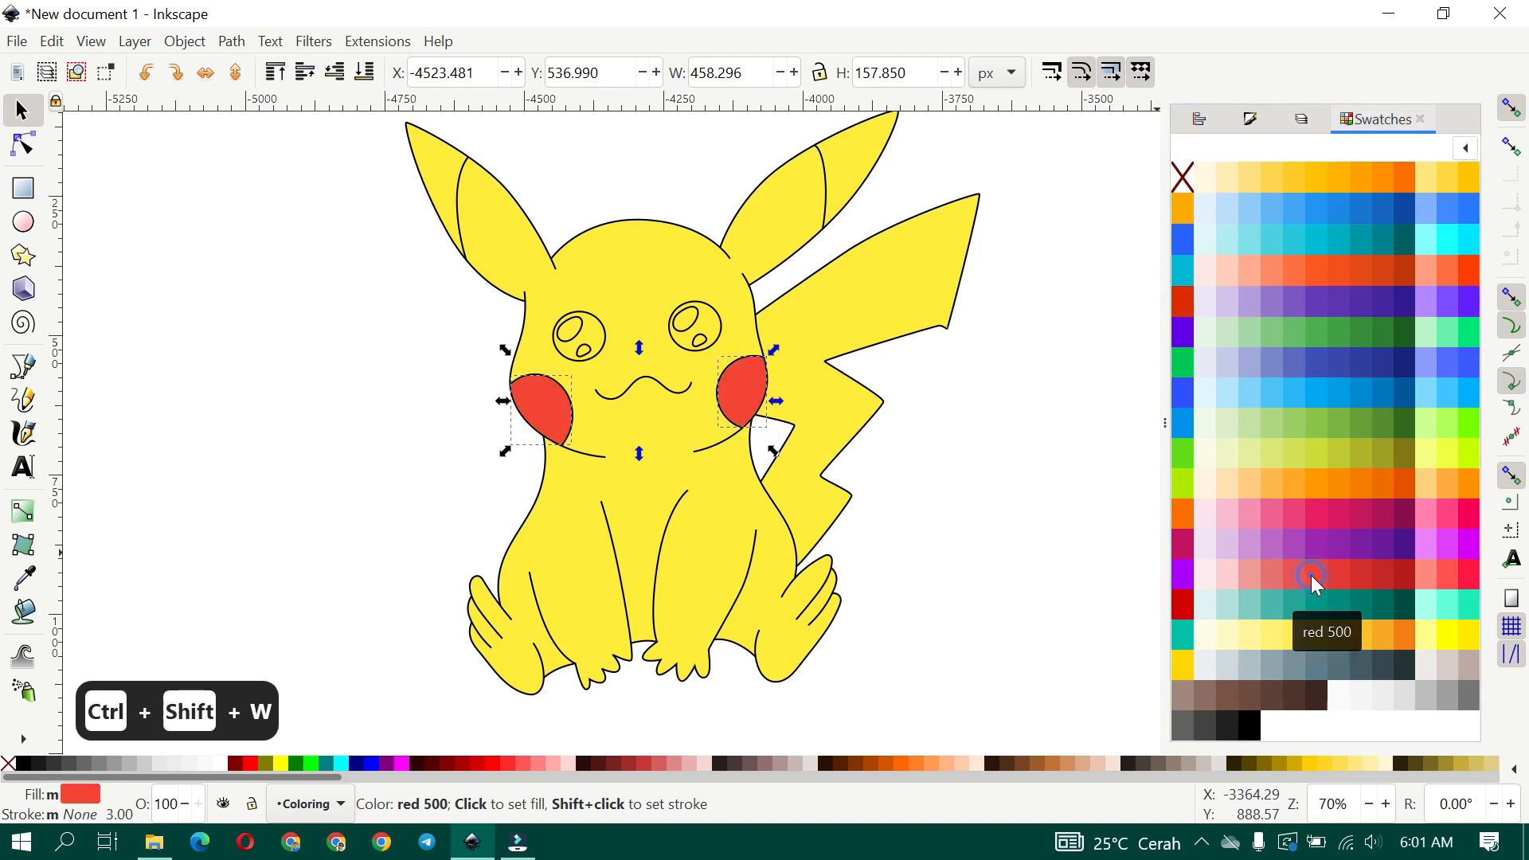
click(1311, 574)
click(1312, 573)
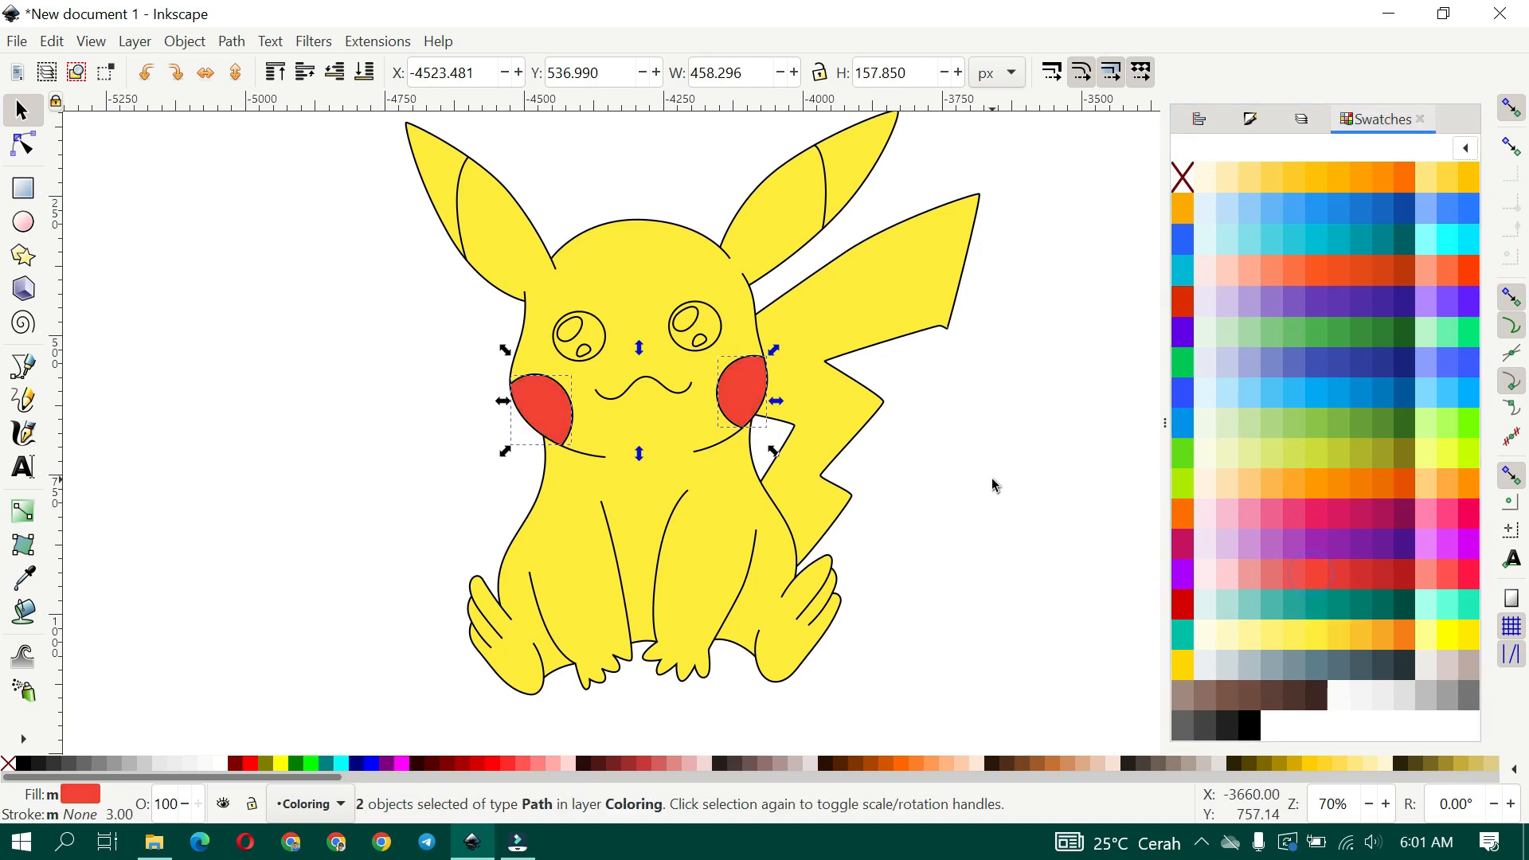
click(920, 484)
scroll(841, 435, left, 2)
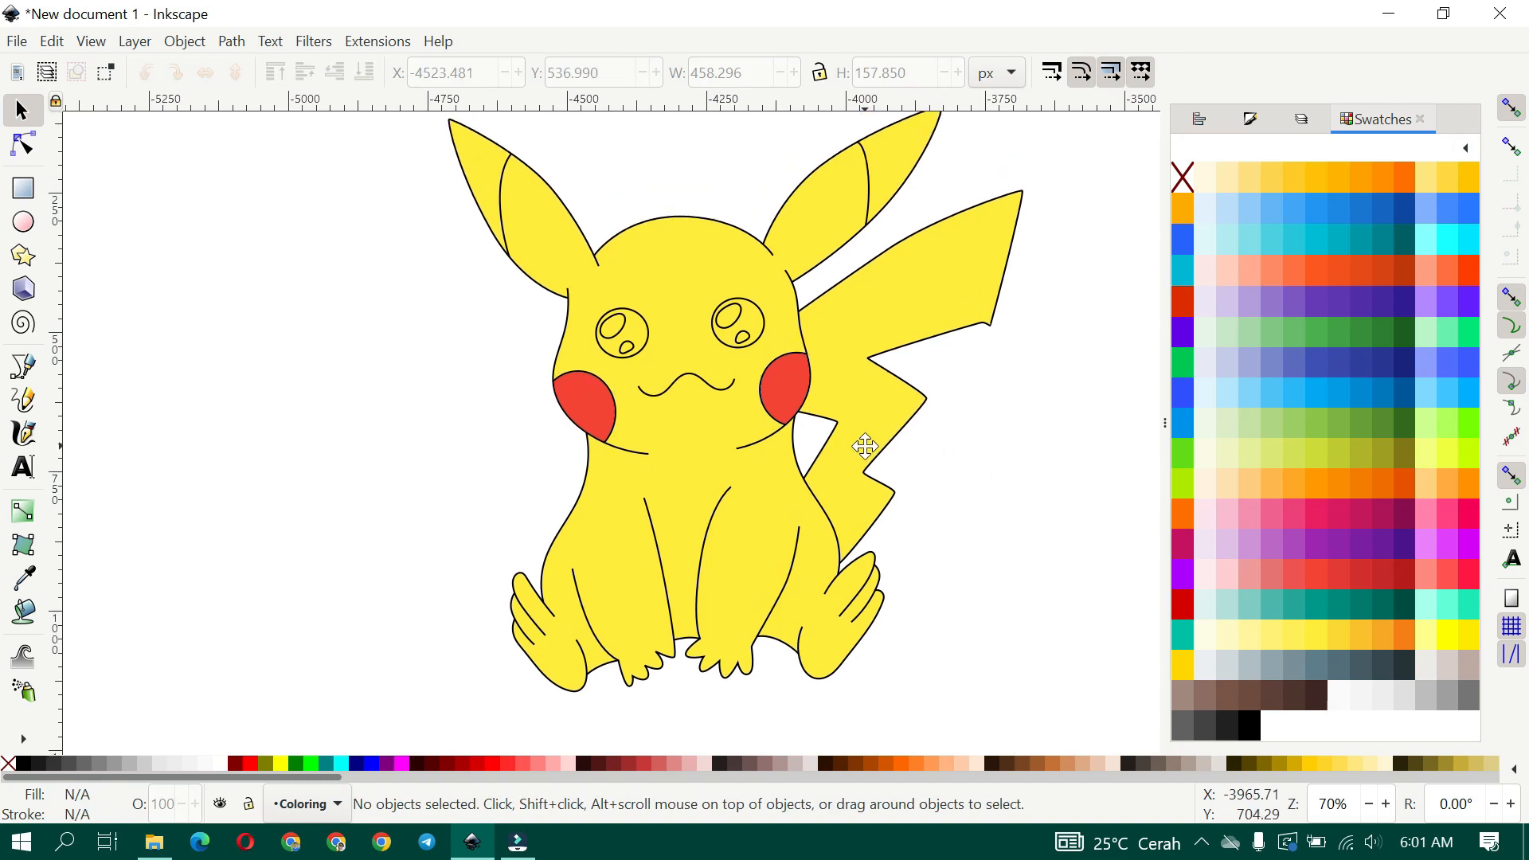
Fill both ear-tip pieces with the near-black gray swatch and deselect them
scroll(826, 481, up, 2)
scroll(825, 481, right, 1)
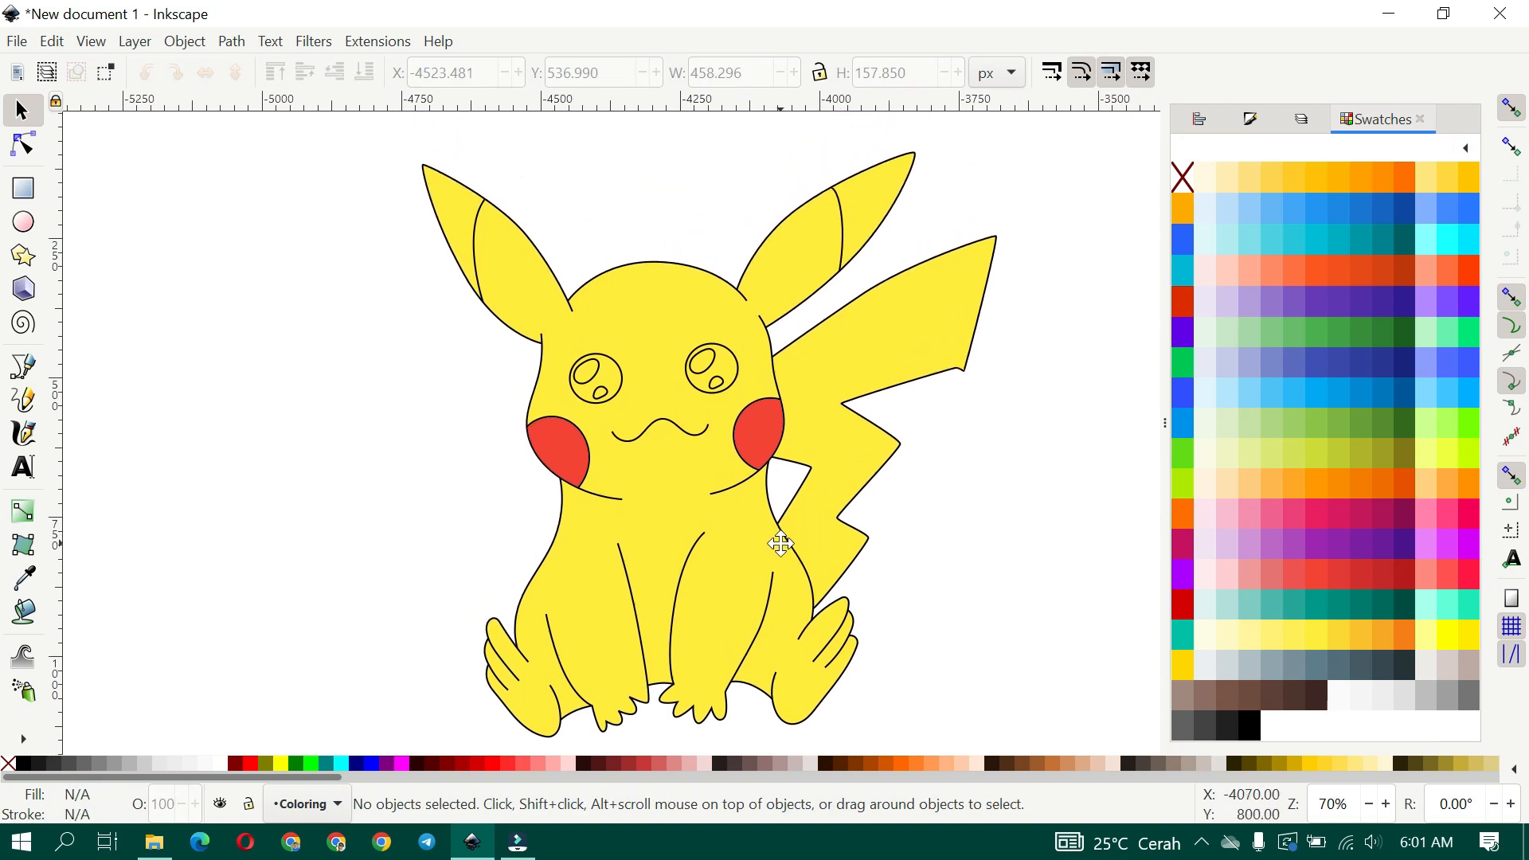
click(476, 220)
shift+click(864, 196)
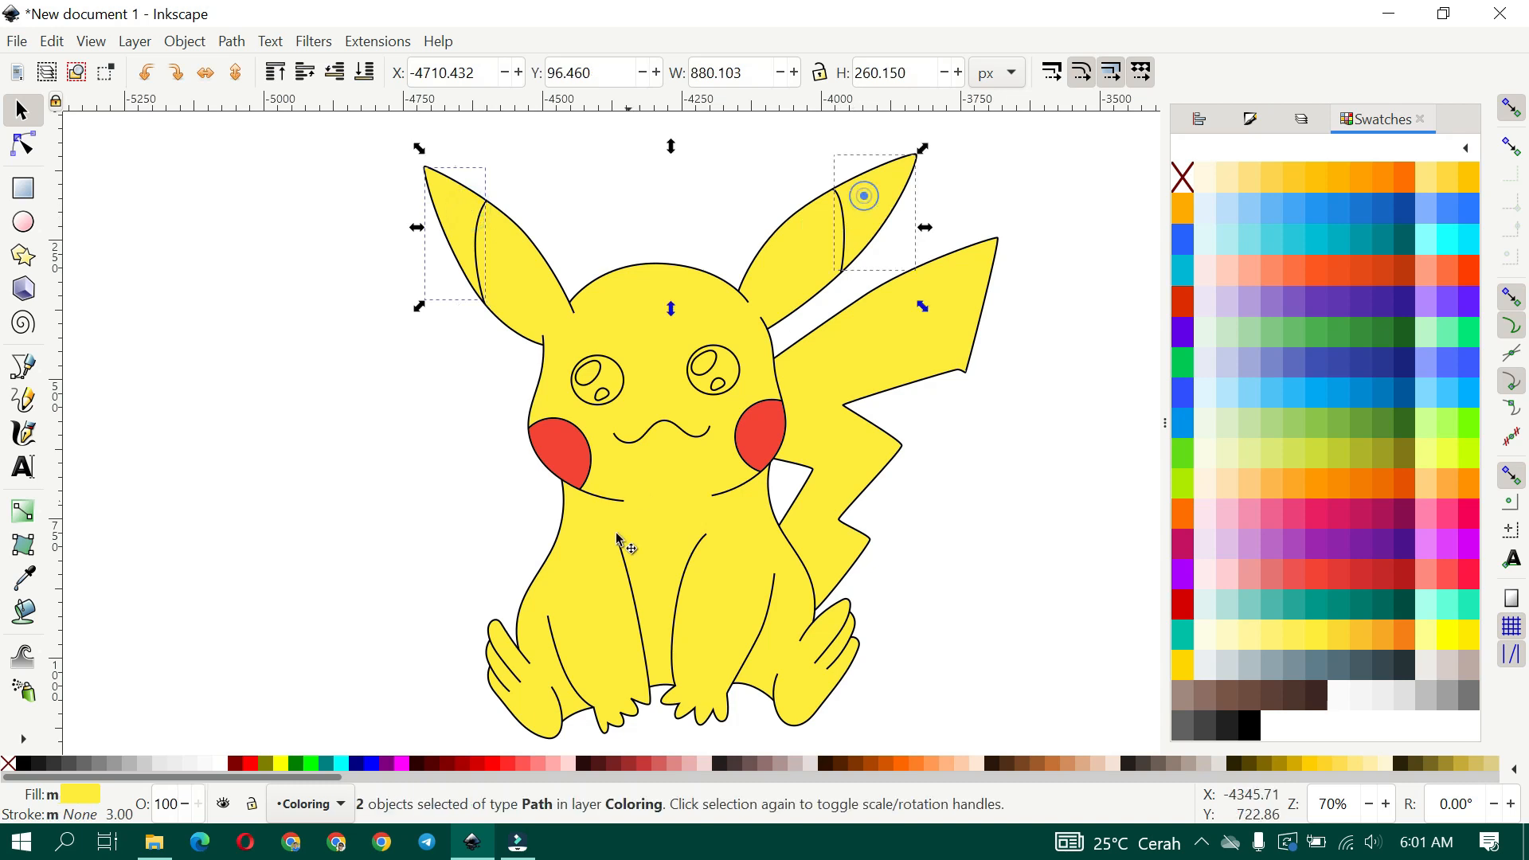
click(46, 766)
click(887, 622)
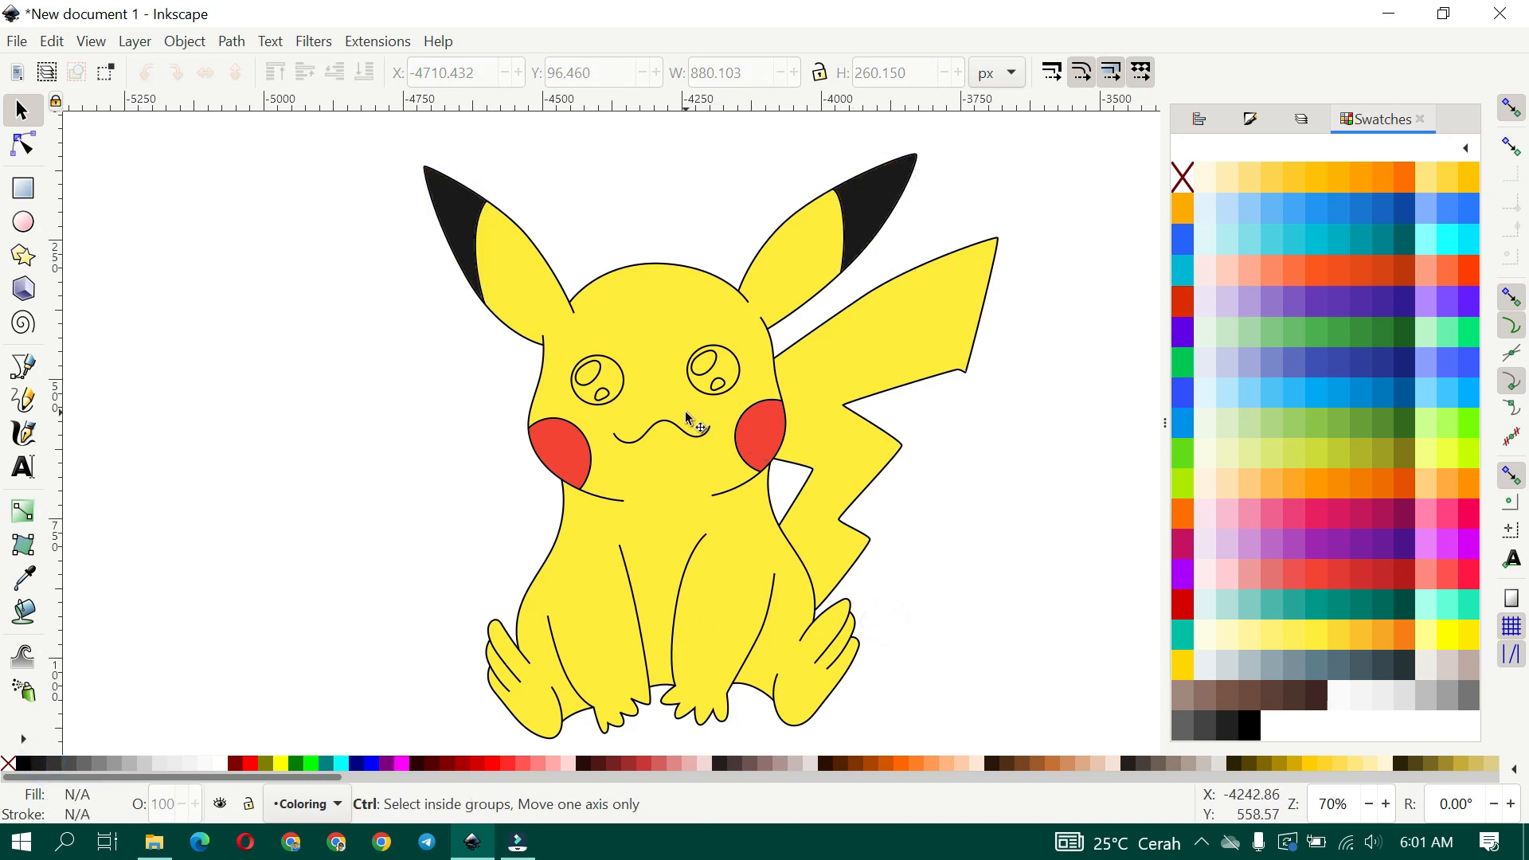
Make the Line-Art layer active and use Select Same on an outline to select all of its matching line work
ctrl+scroll(685, 411, up, 1)
scroll(830, 488, down, 8)
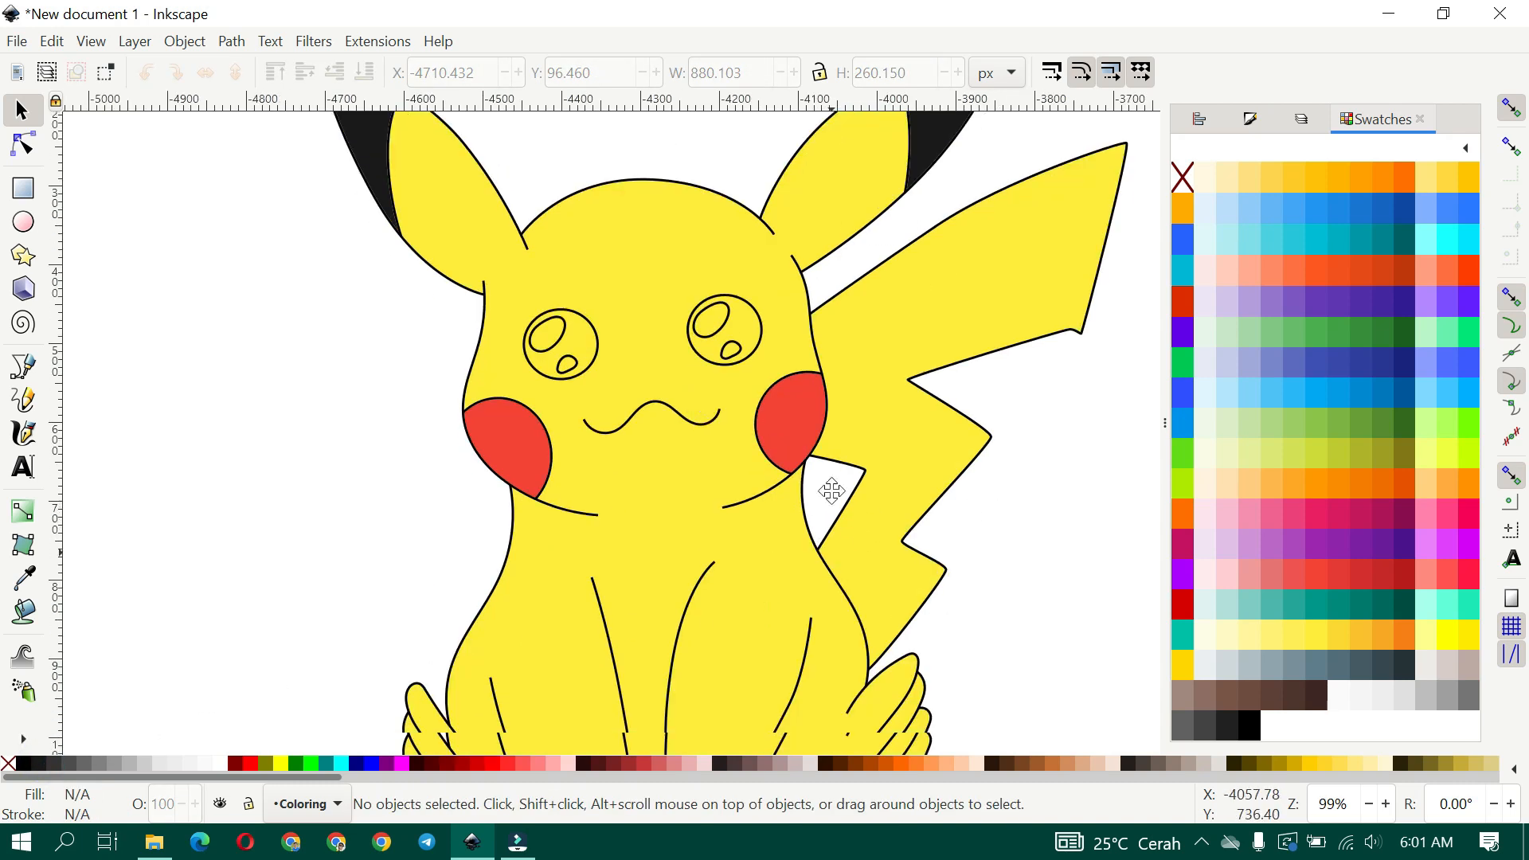
scroll(854, 388, left, 1)
scroll(844, 422, up, 6)
scroll(797, 446, down, 2)
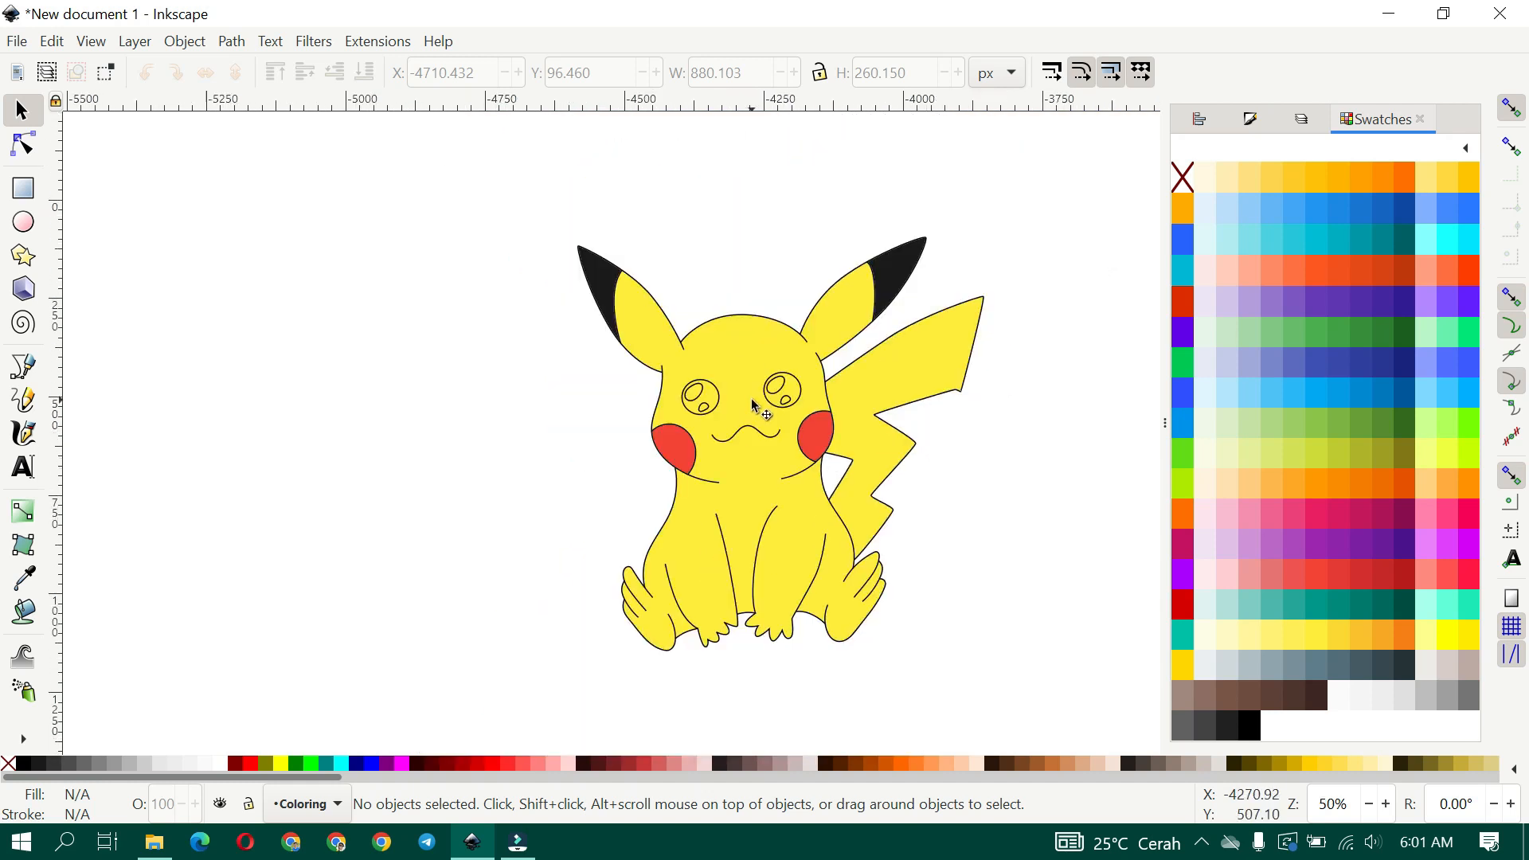
scroll(764, 446, up, 1)
key(ctrl+shift+l)
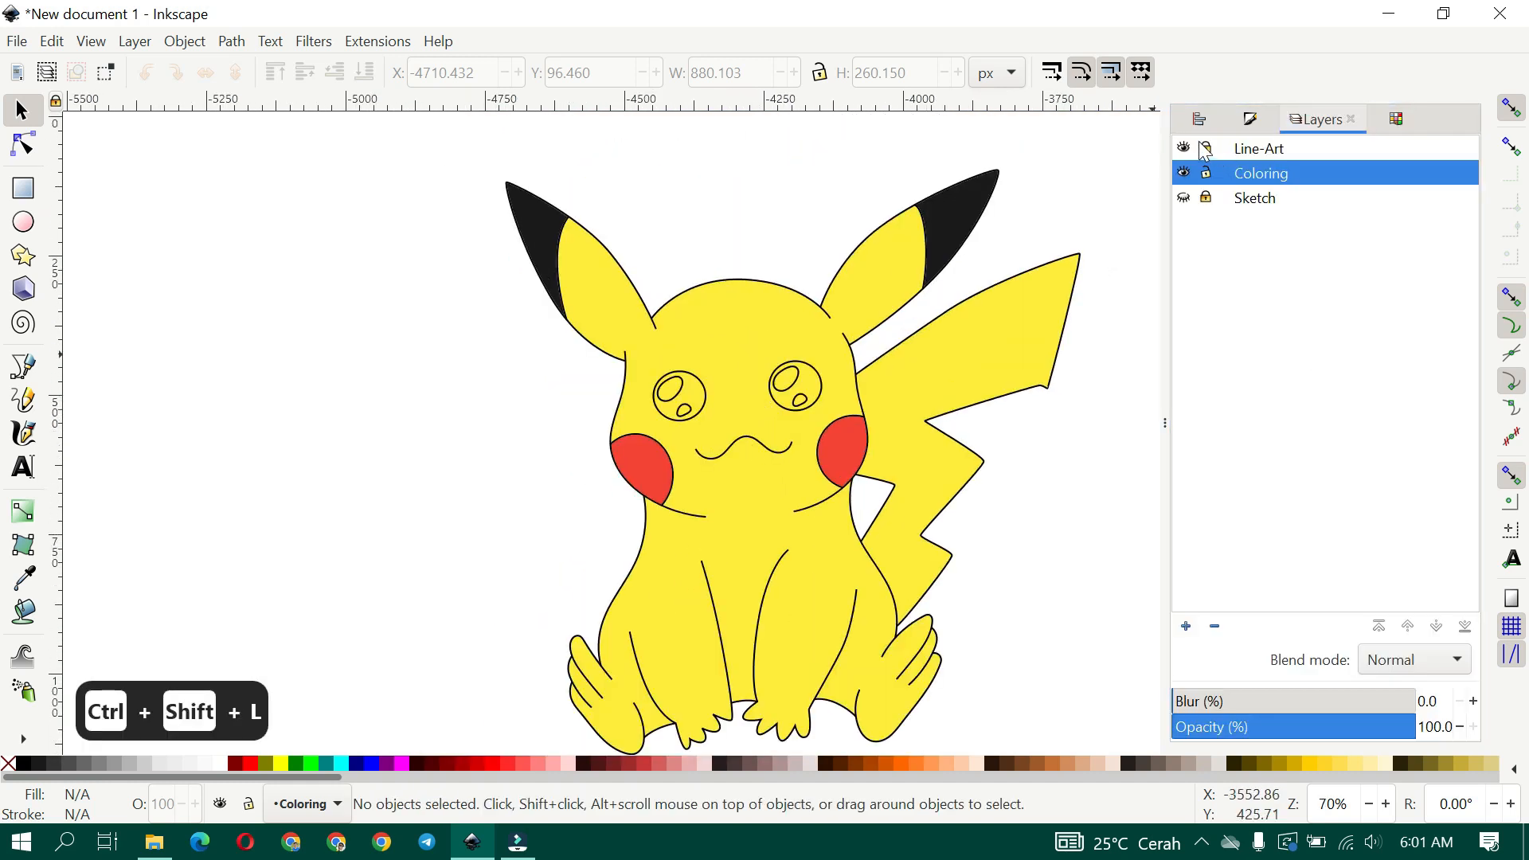
click(1246, 149)
right_click(912, 306)
mouse_move(1027, 488)
click(1230, 546)
Set the selected outlines' stroke width to 5 px and give them round caps
key(ctrl+shift+f)
click(1375, 151)
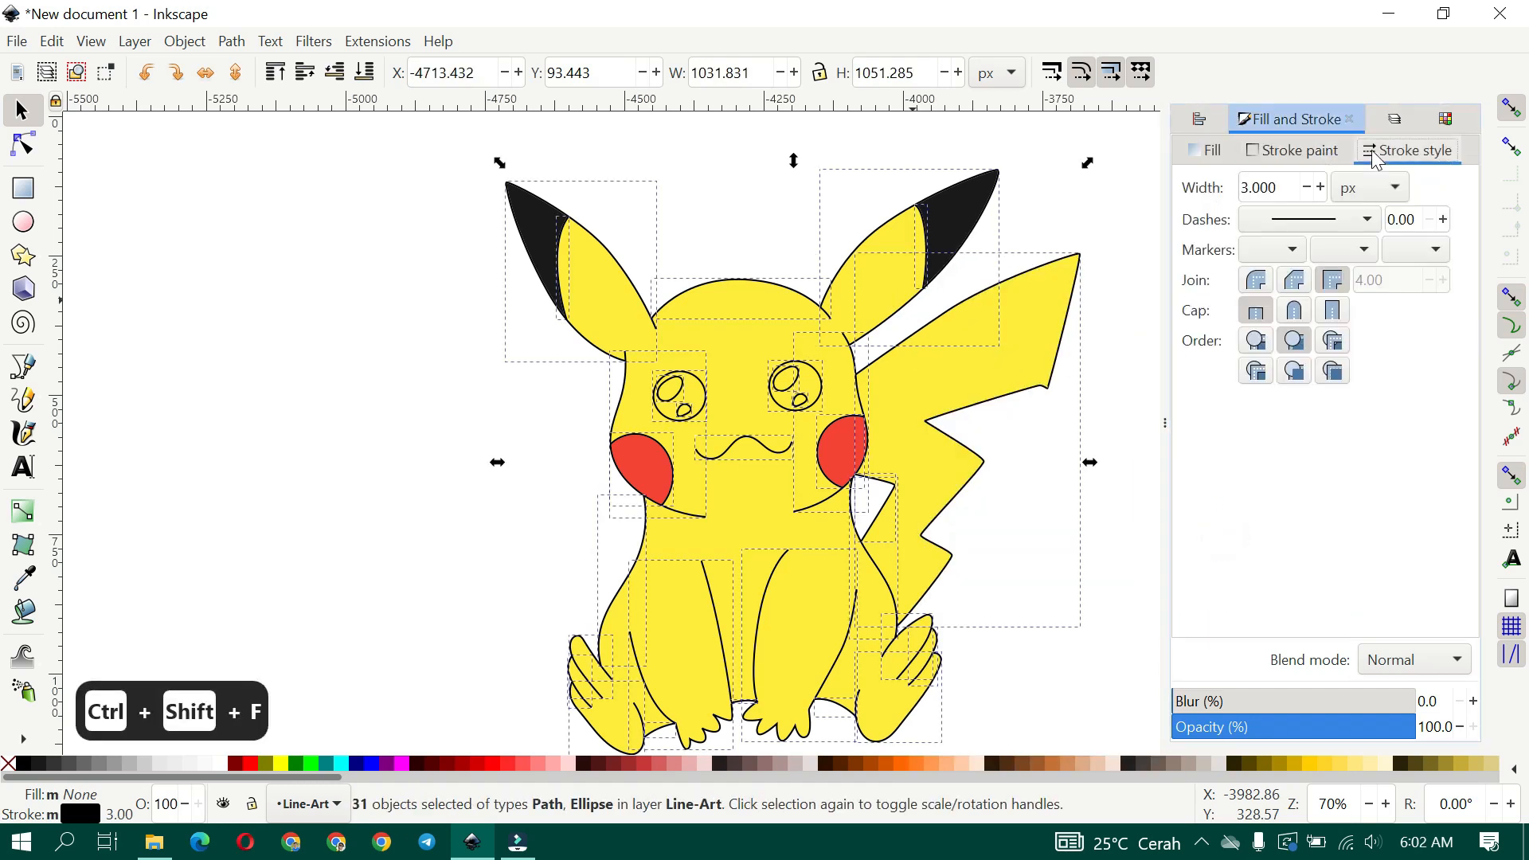
key(ctrl+a)
text(5)
key(Return)
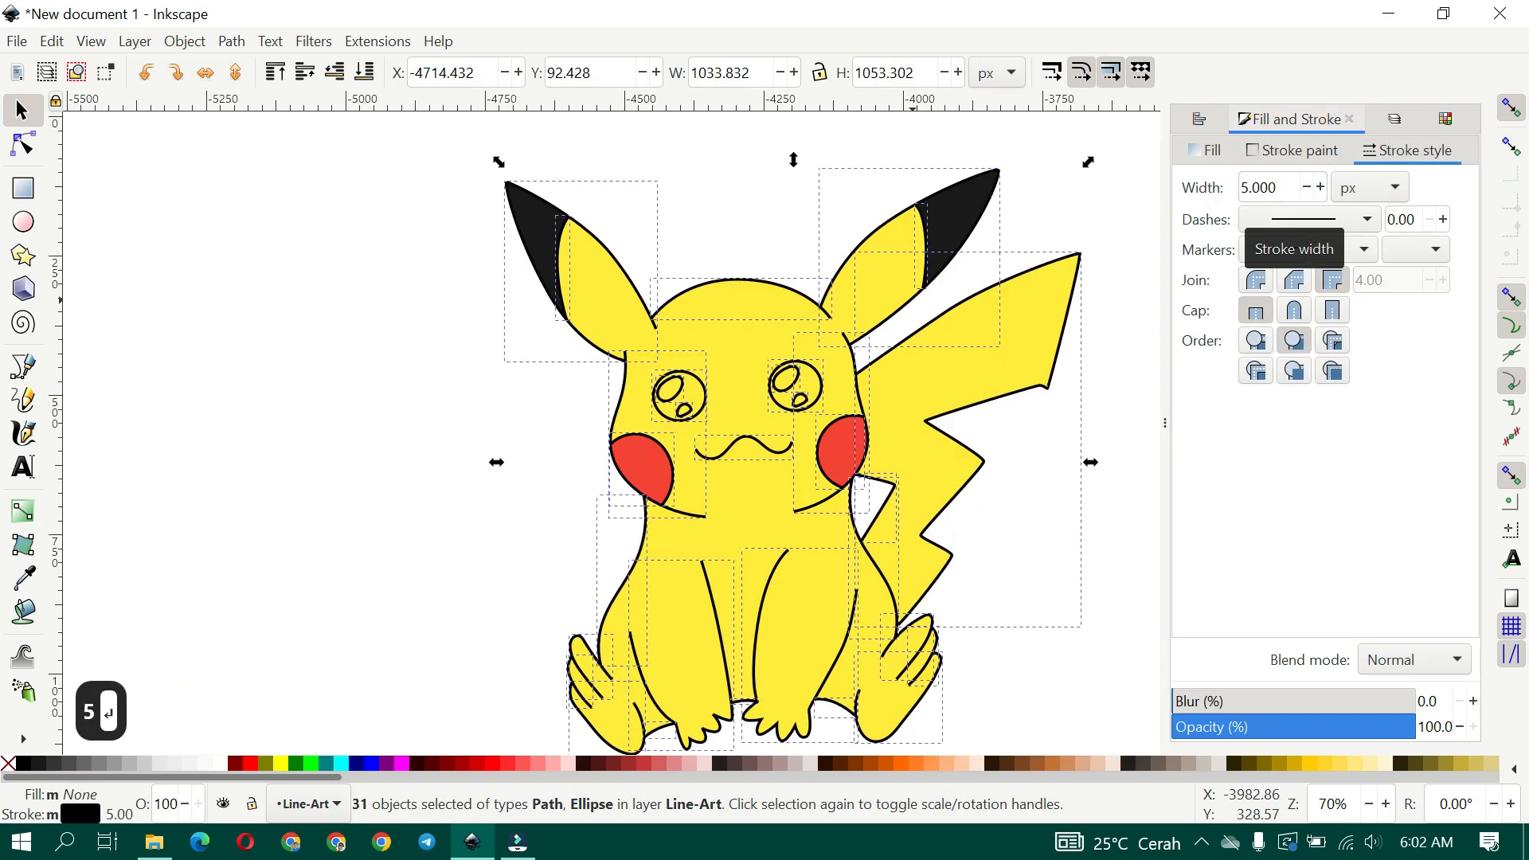
click(1295, 312)
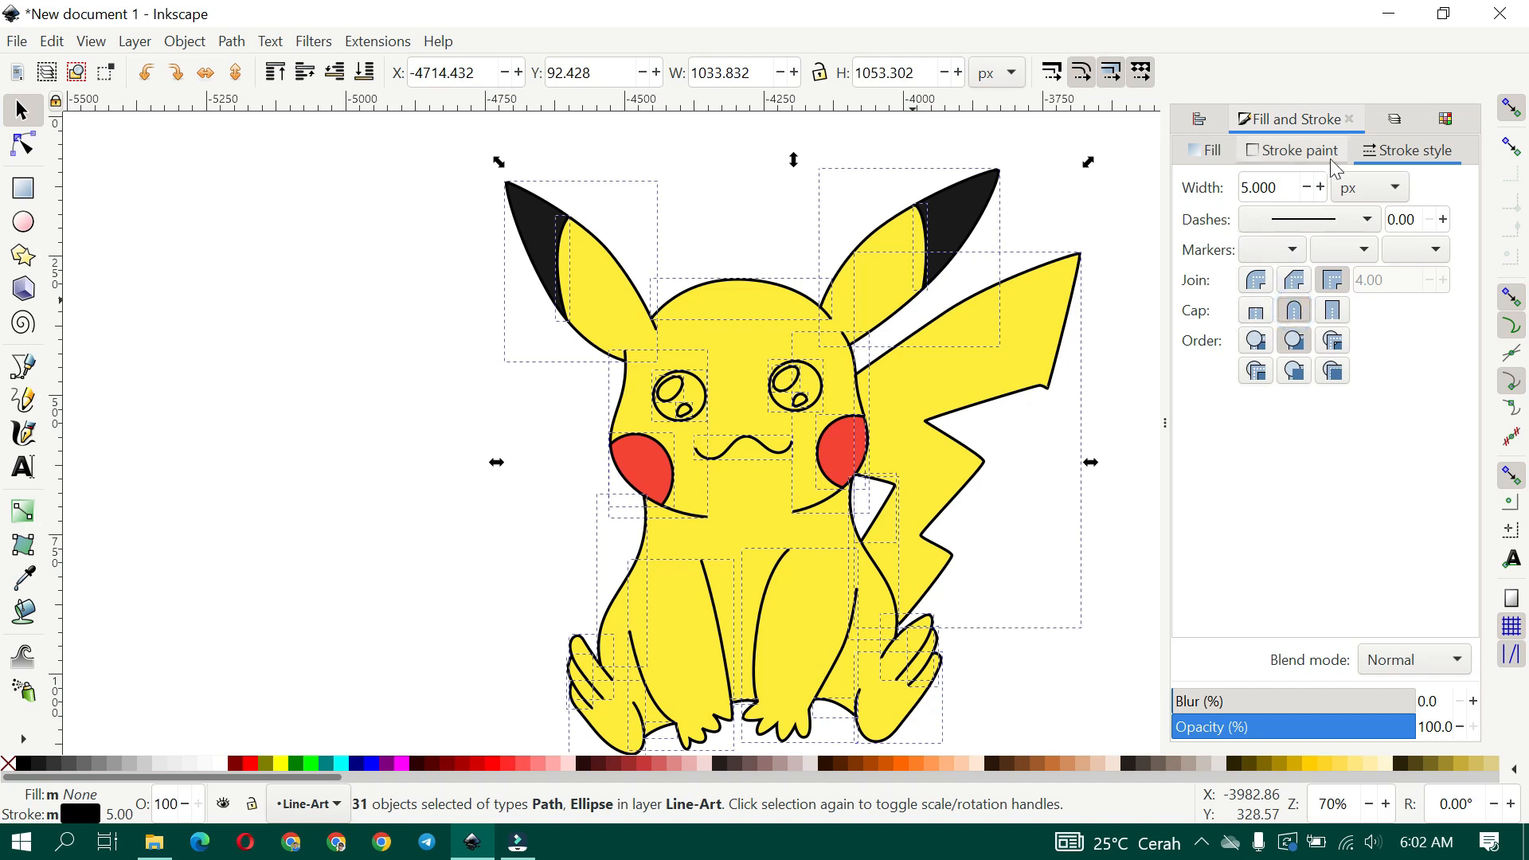
Try a stroke width of 8 px on the selected outlines
click(1278, 188)
key(ctrl+a)
text(12)
key(BackSpace)
key(BackSpace)
key(BackSpace)
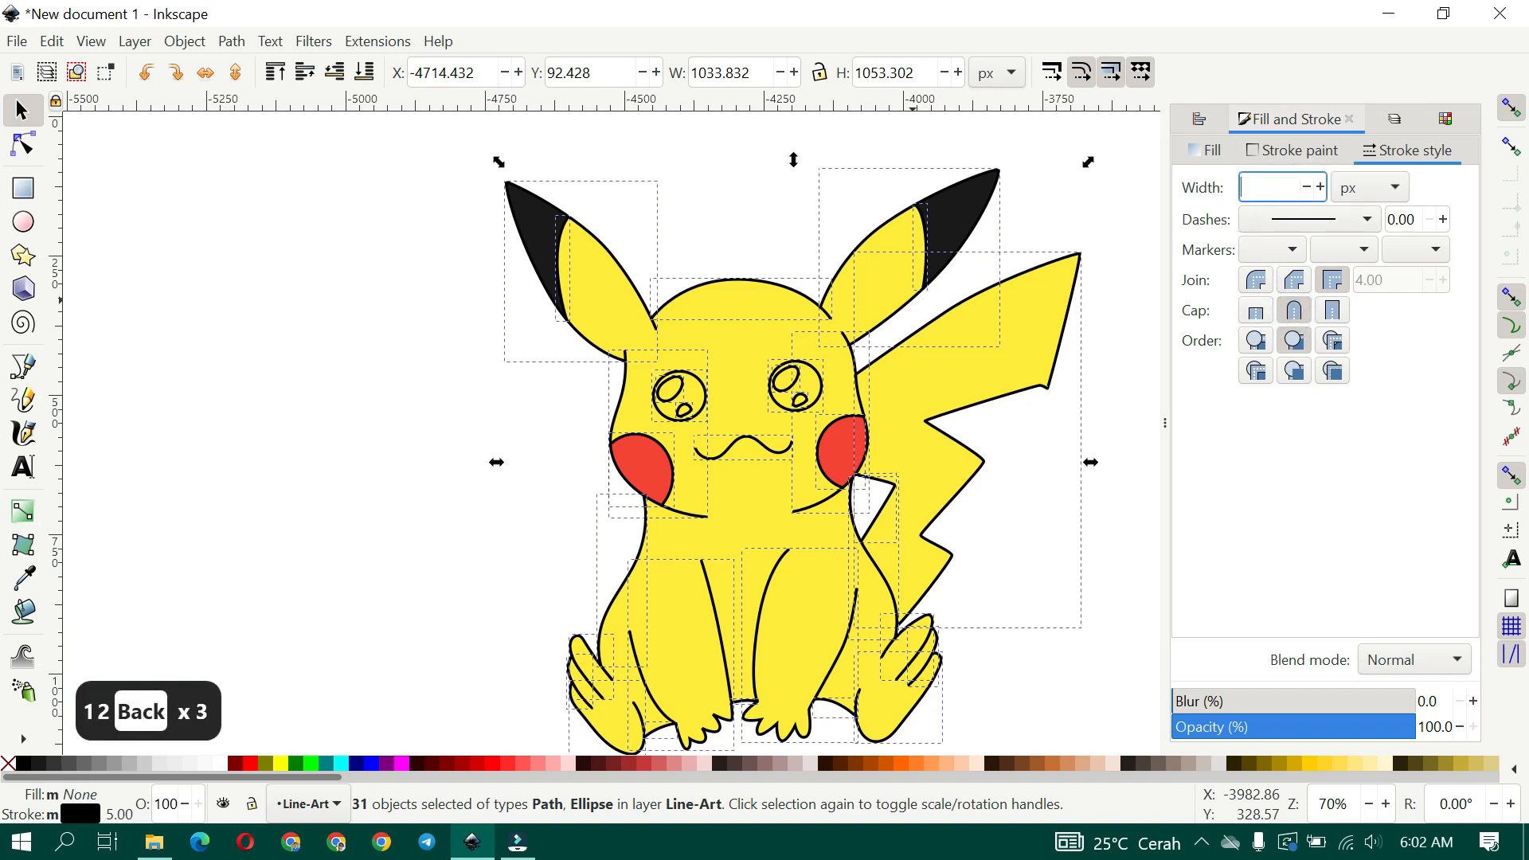
text(8)
key(Return)
Set the selected outlines' stroke width to 6 px and deselect them
click(1276, 188)
key(ctrl+a)
text(6)
key(Return)
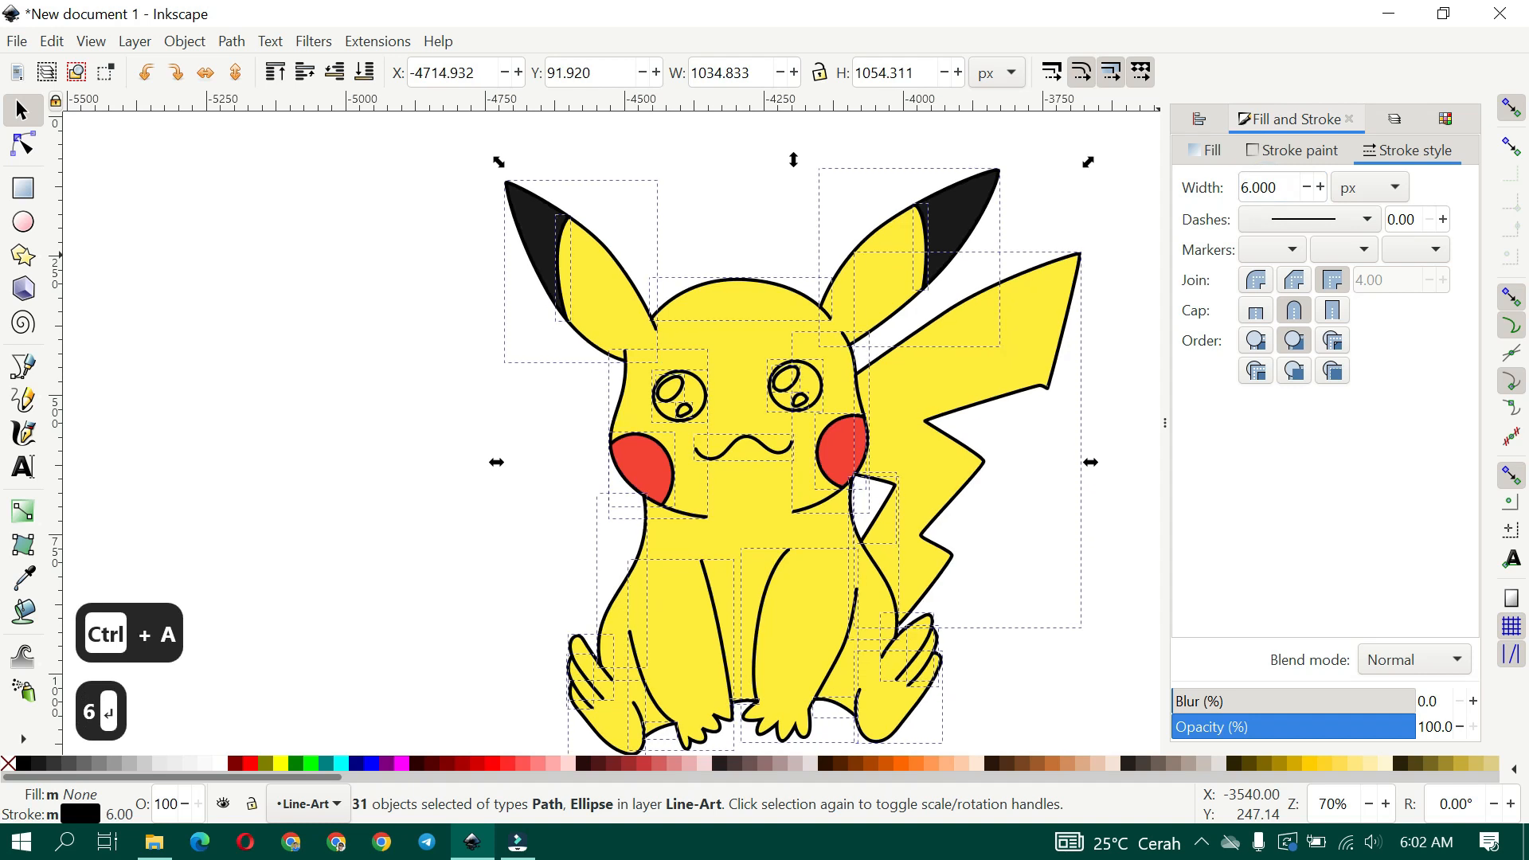
scroll(742, 445, down, 1)
click(1017, 493)
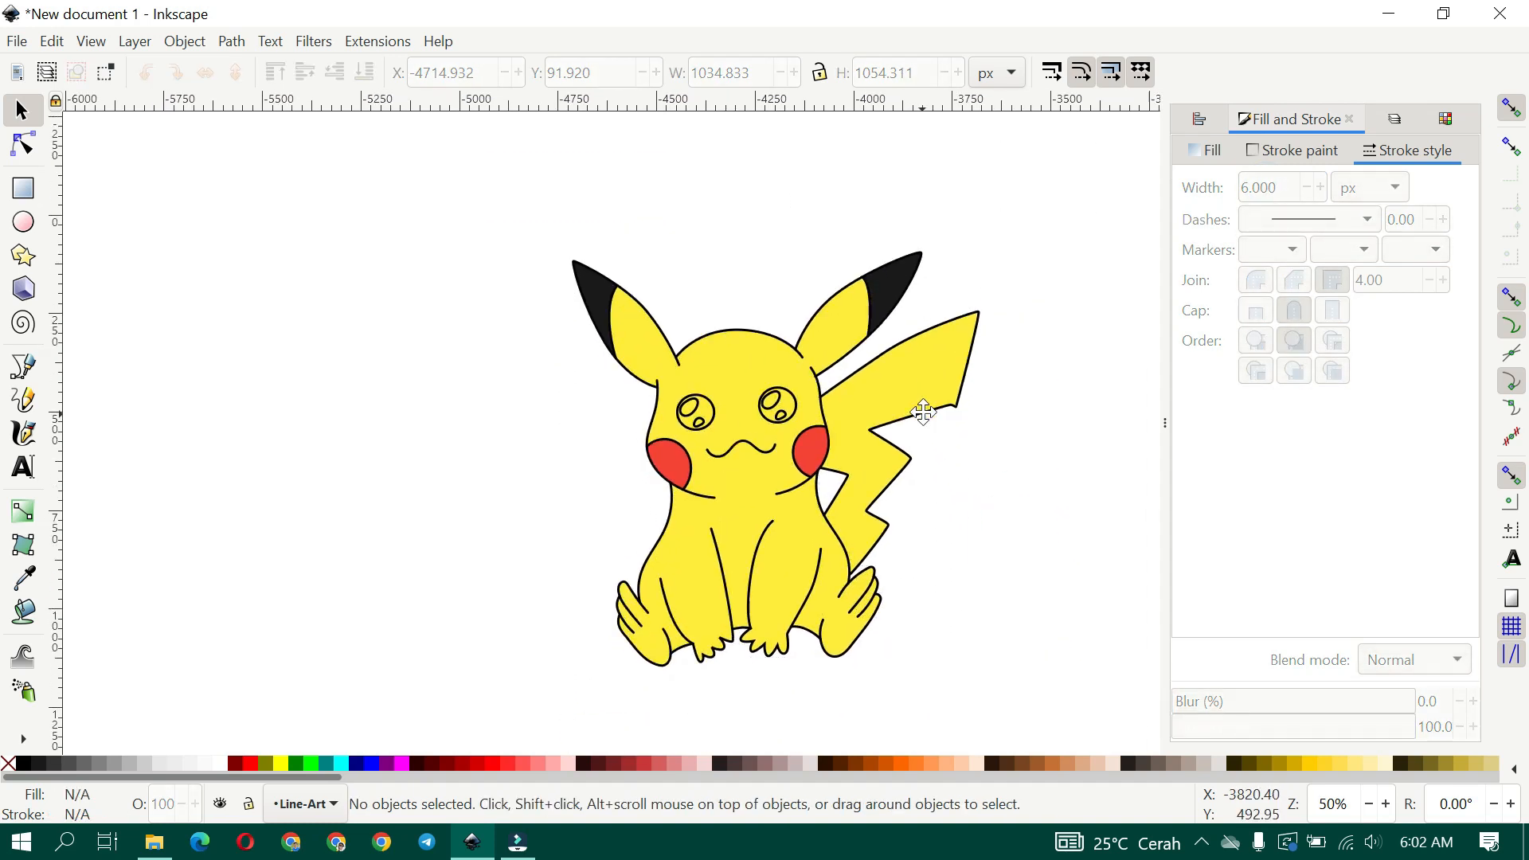
Try filling both eye circles with the black sampled from the line art
scroll(769, 481, up, 2)
click(795, 322)
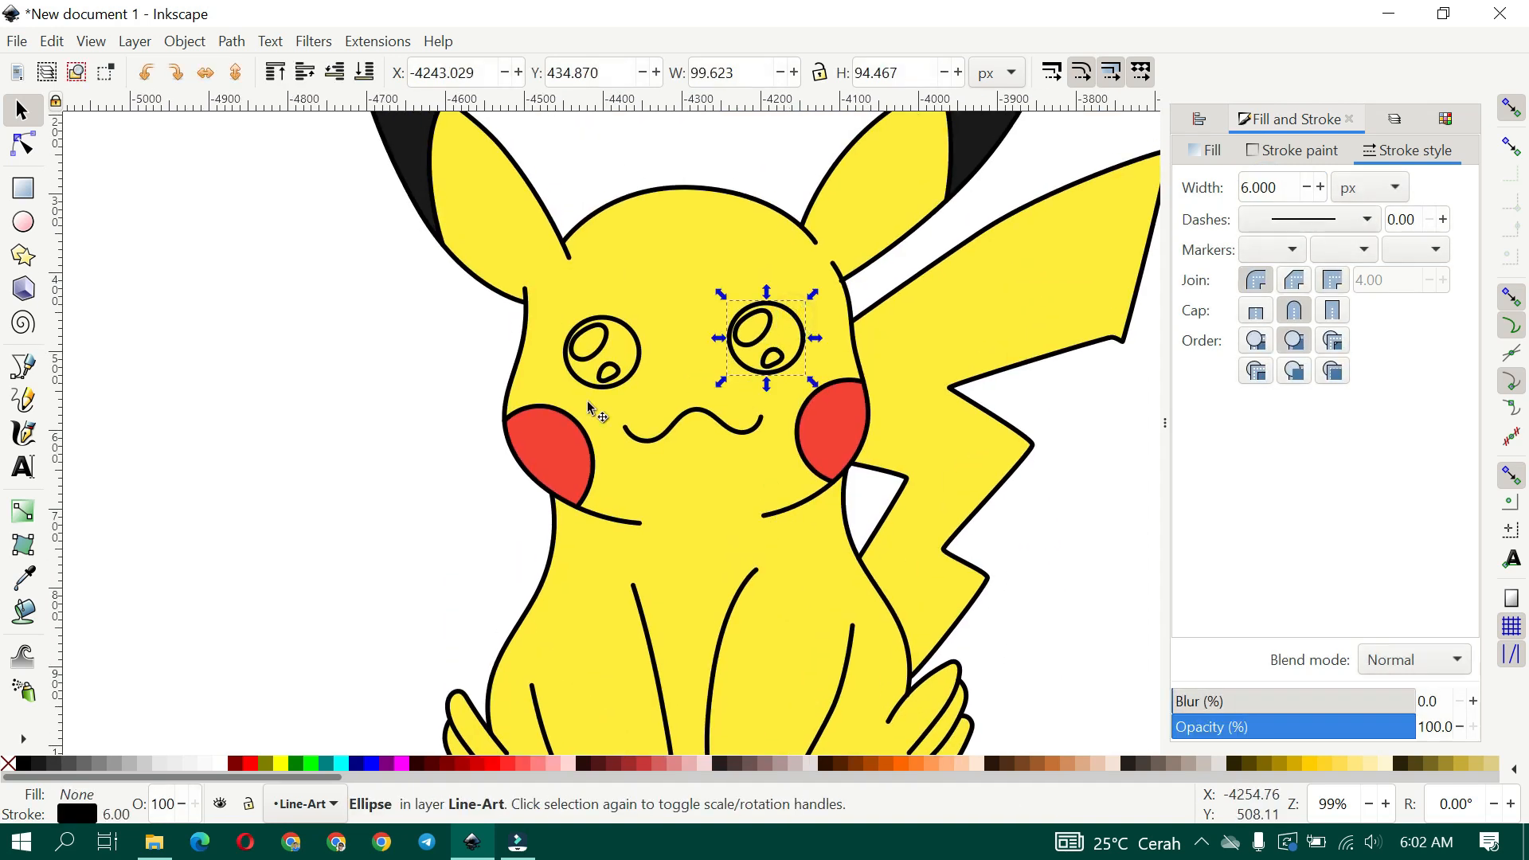
shift+click(622, 326)
scroll(584, 430, up, 2)
key(d)
click(587, 438)
key(d)
Undo the black eye fill and fill the four highlight shapes in both eyes with white
drag(452, 198, 675, 319)
shift+click(677, 322)
click(679, 325)
shift+click(673, 330)
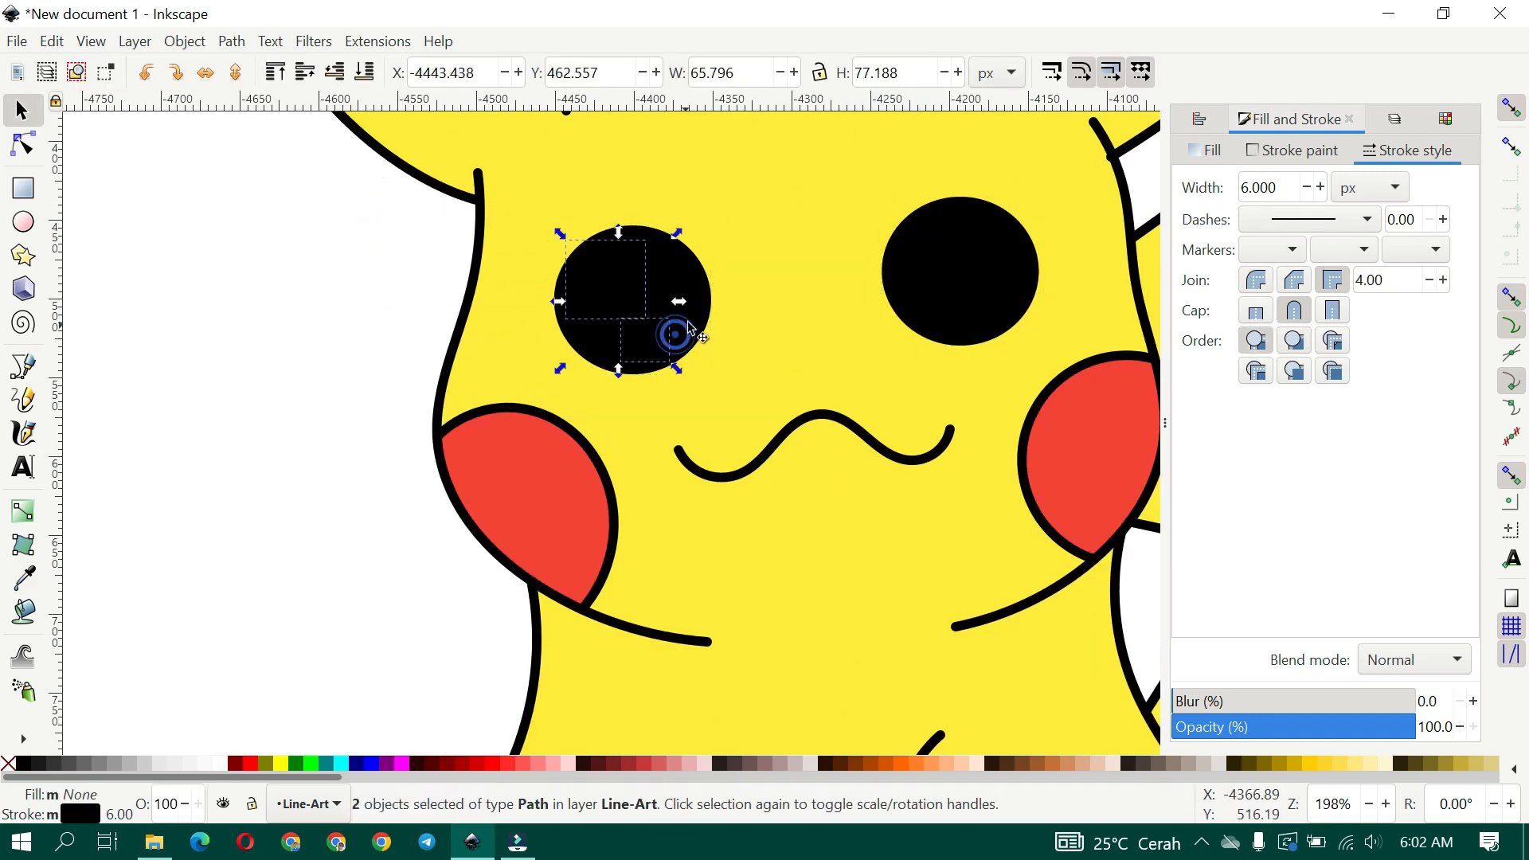
key(ctrl+z)
shift+click(963, 292)
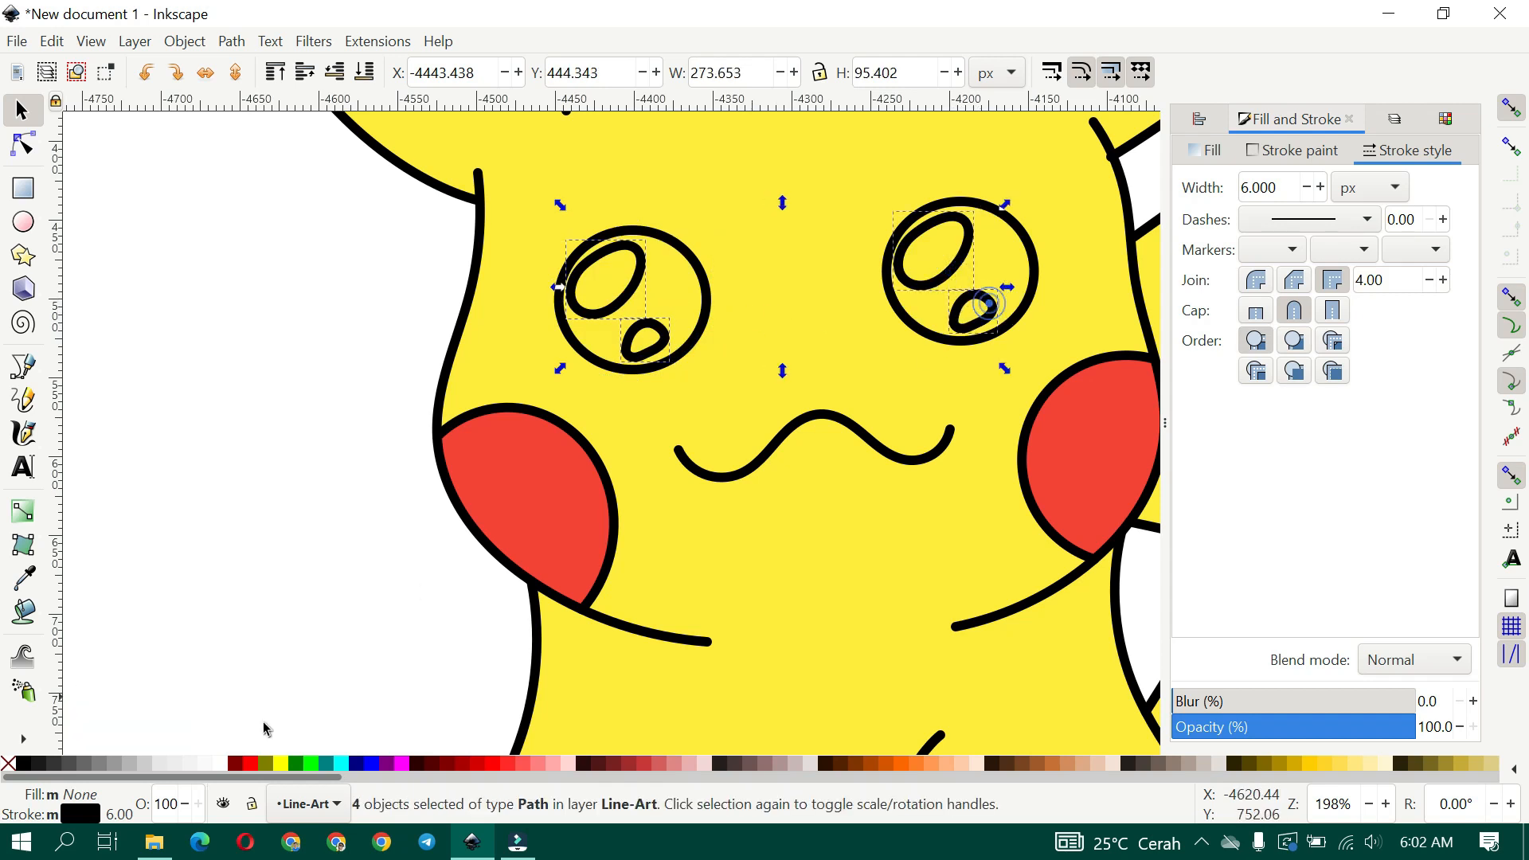
click(218, 762)
Fill both eye circles with the black sampled from an outline using the Dropper tool
click(703, 277)
shift+click(889, 289)
key(d)
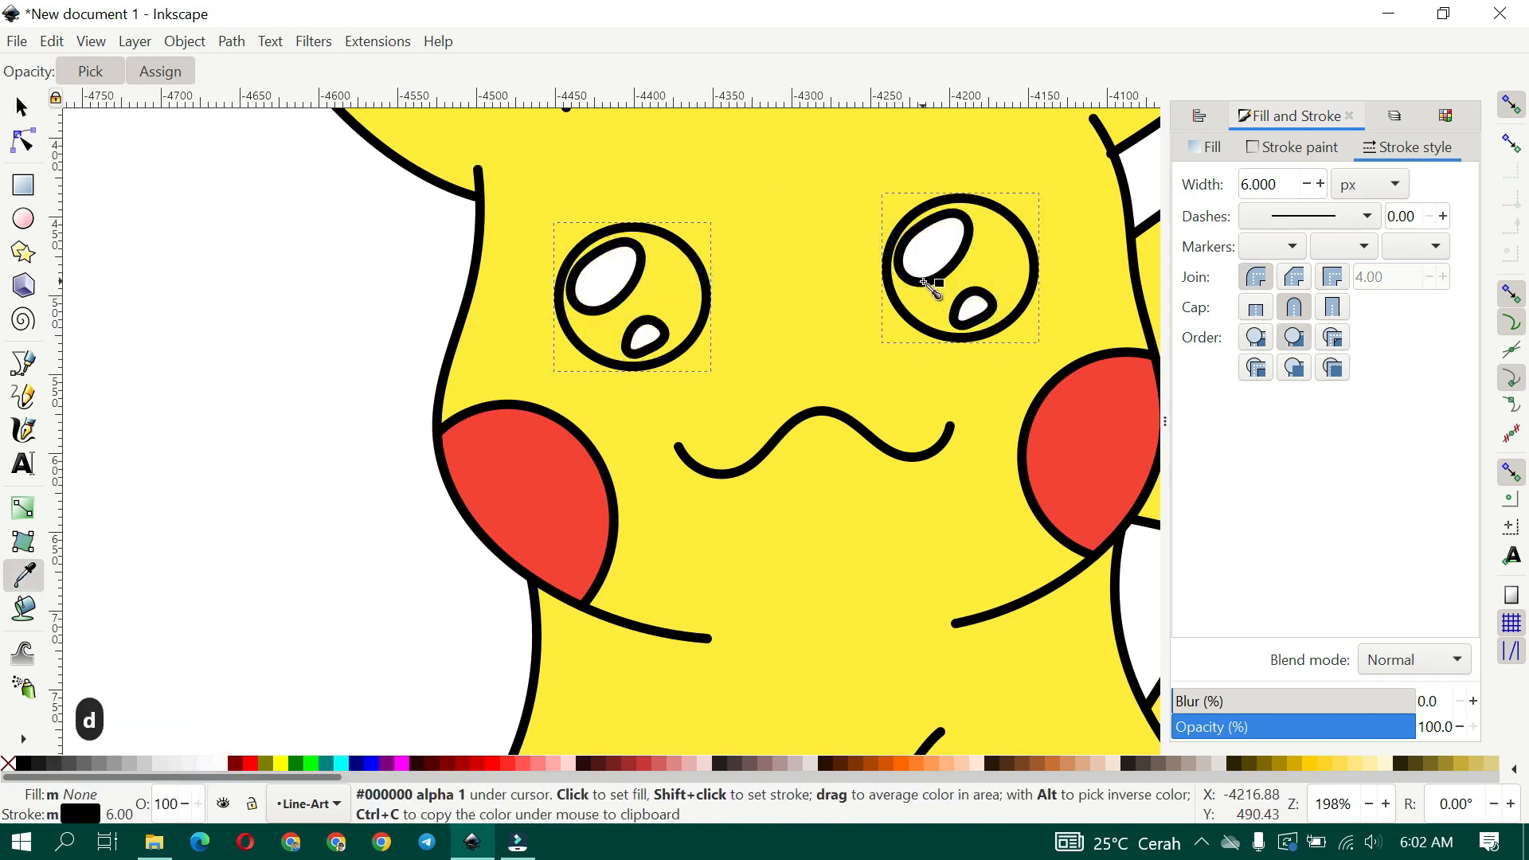
click(924, 287)
key(d)
Remove the stroke paint from the four white eye highlights and deselect them
scroll(860, 336, down, 2)
scroll(659, 426, right, 2)
click(833, 312)
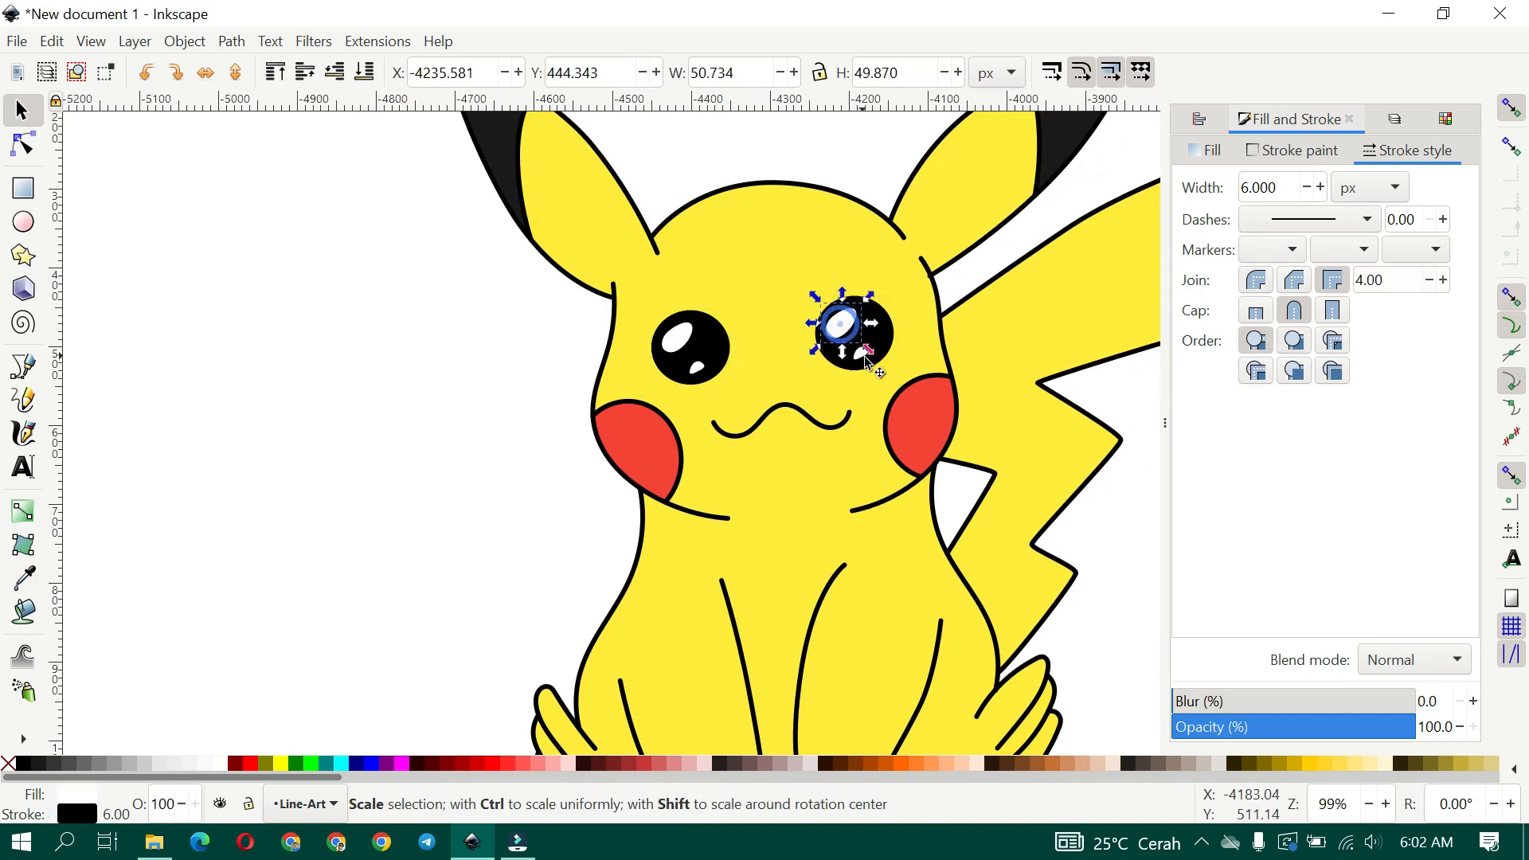
scroll(847, 333, up, 2)
shift+click(854, 356)
key(ctrl+shift+f)
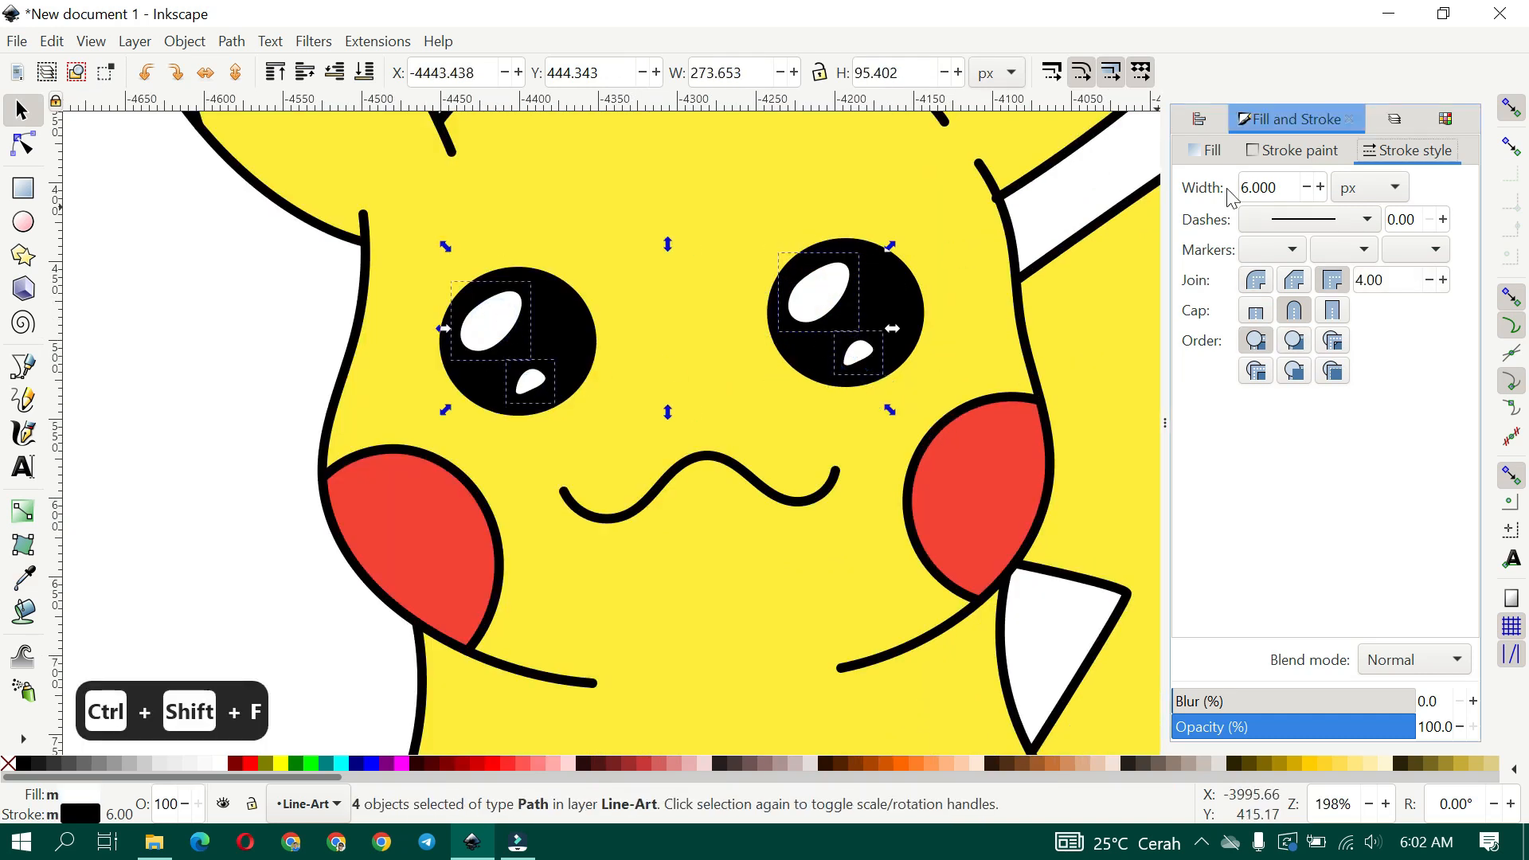
scroll(705, 335, down, 3)
click(439, 474)
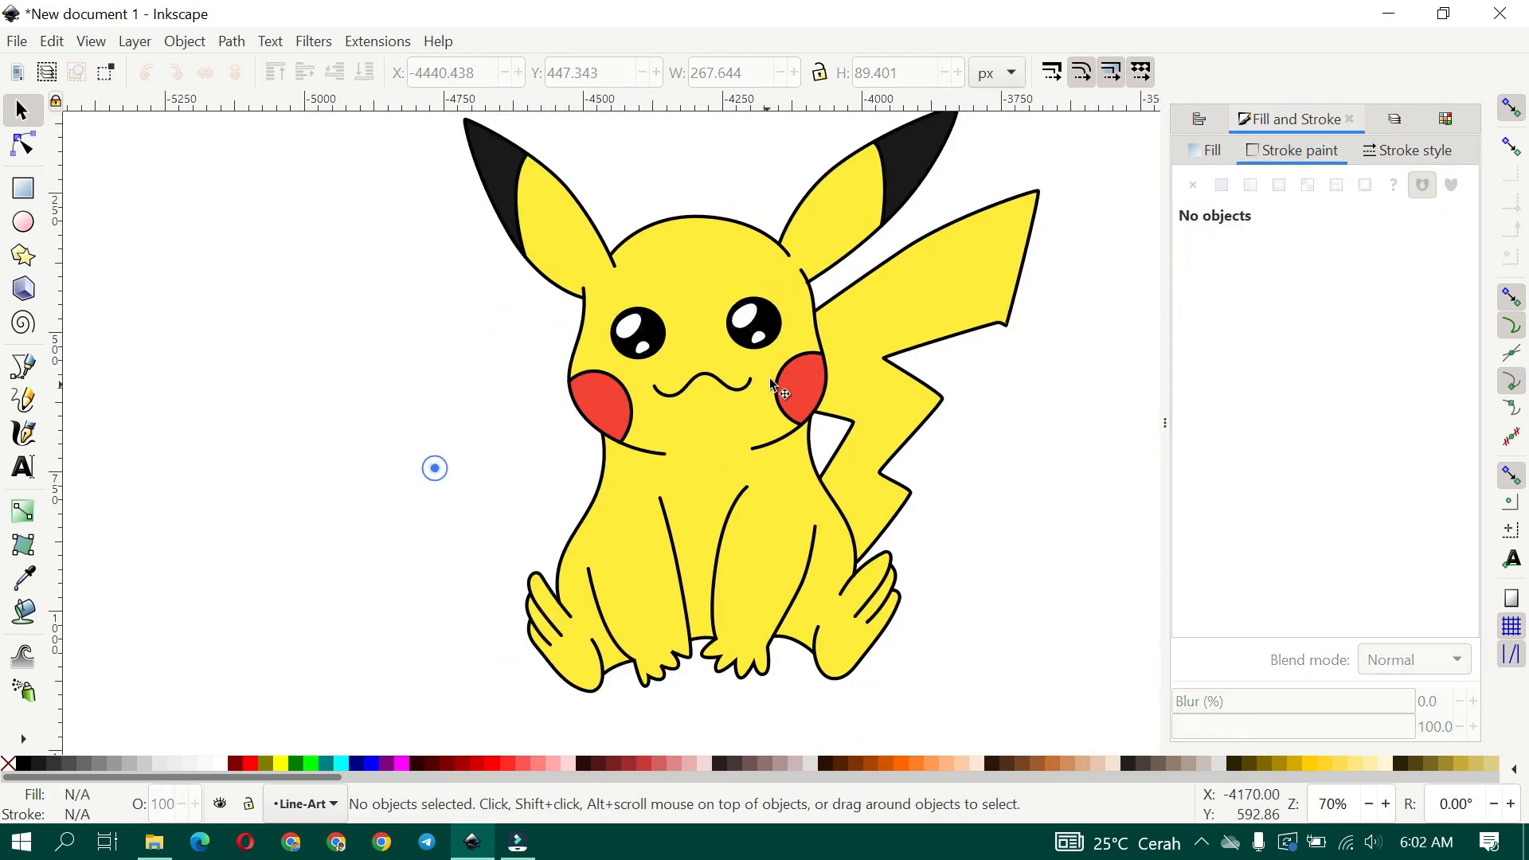
Make the Coloring layer active and bring the base of the tail into view
scroll(768, 478, down, 1)
scroll(768, 478, up, 1)
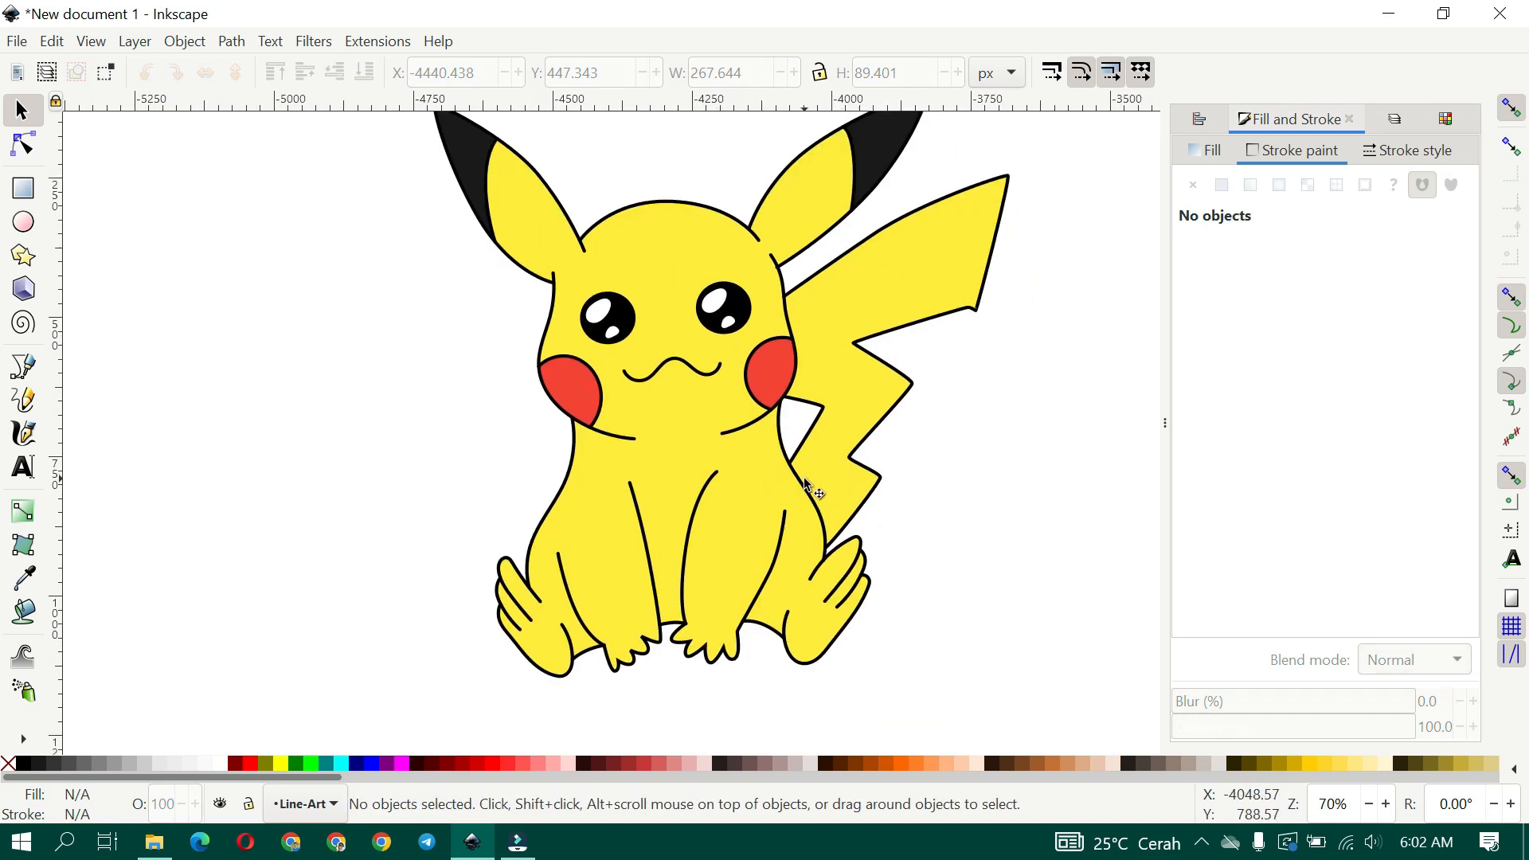
scroll(806, 485, up, 2)
key(ctrl+shift+l)
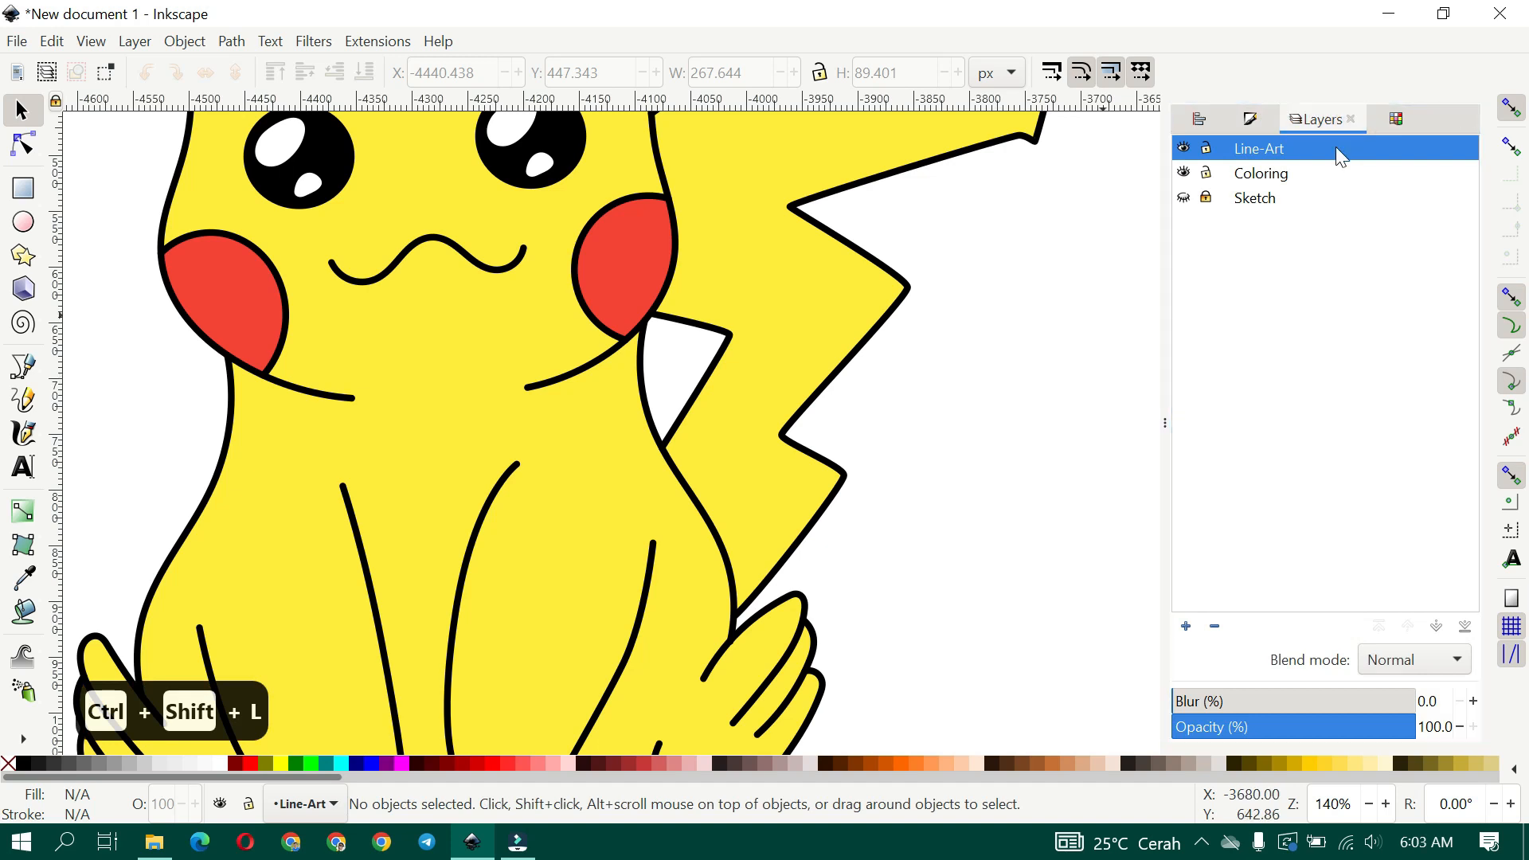
click(1302, 172)
drag(724, 532, 669, 518)
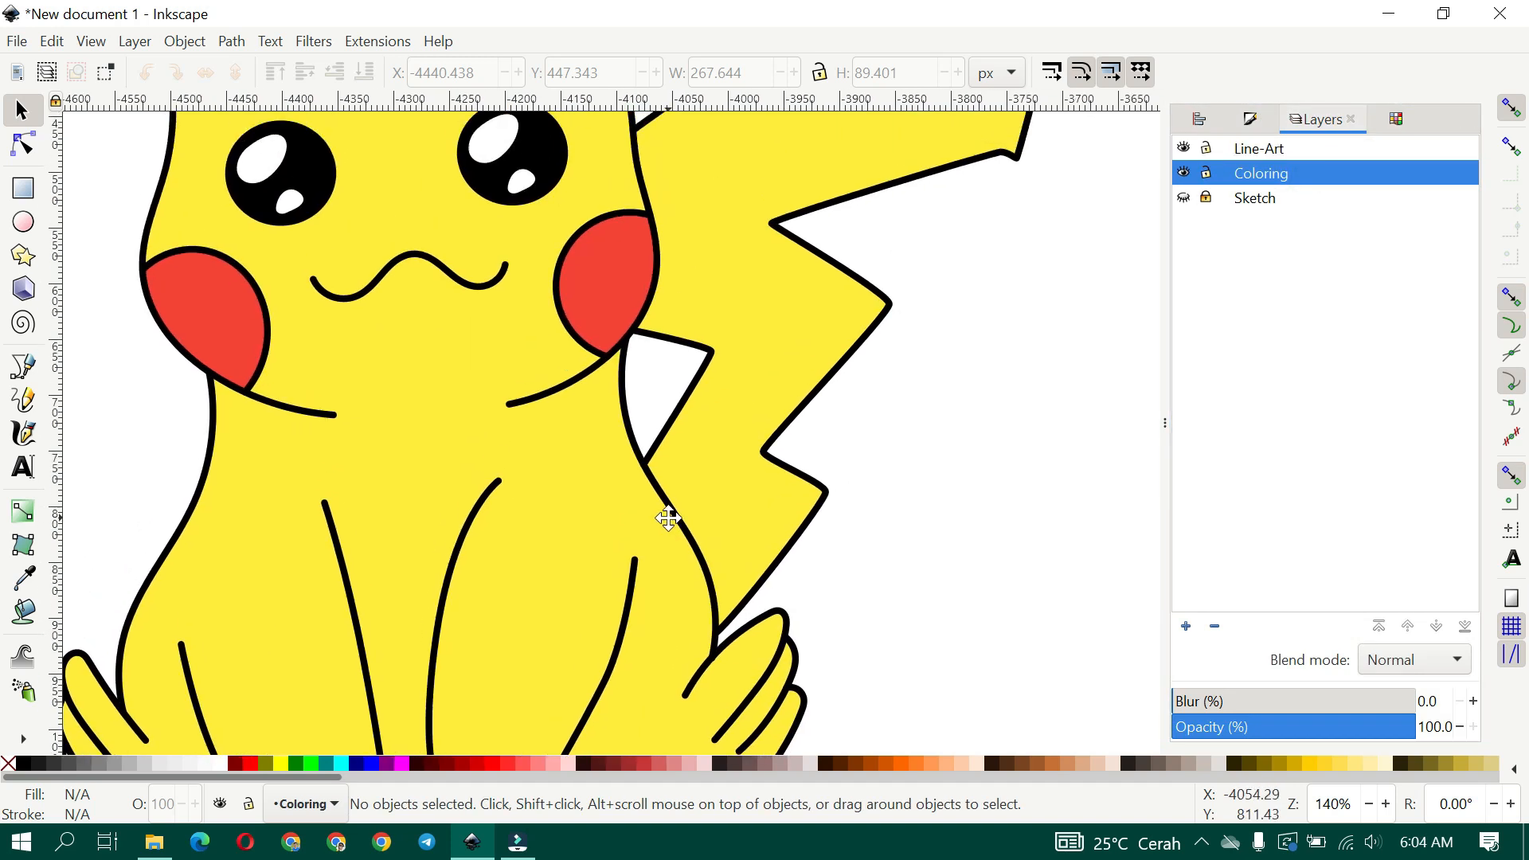
key(b)
click(685, 530)
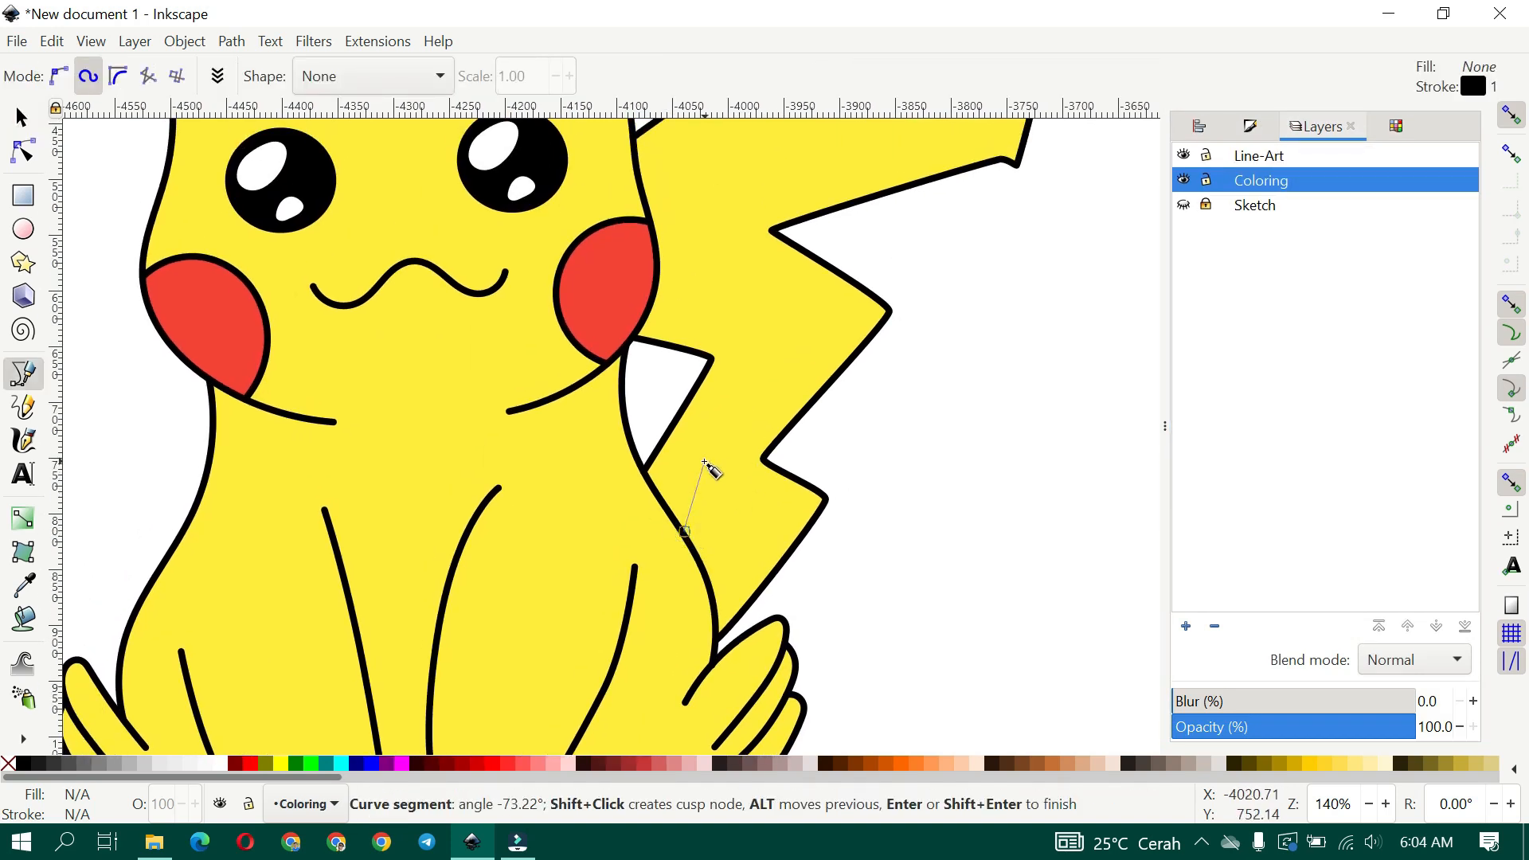
key(ctrl+z)
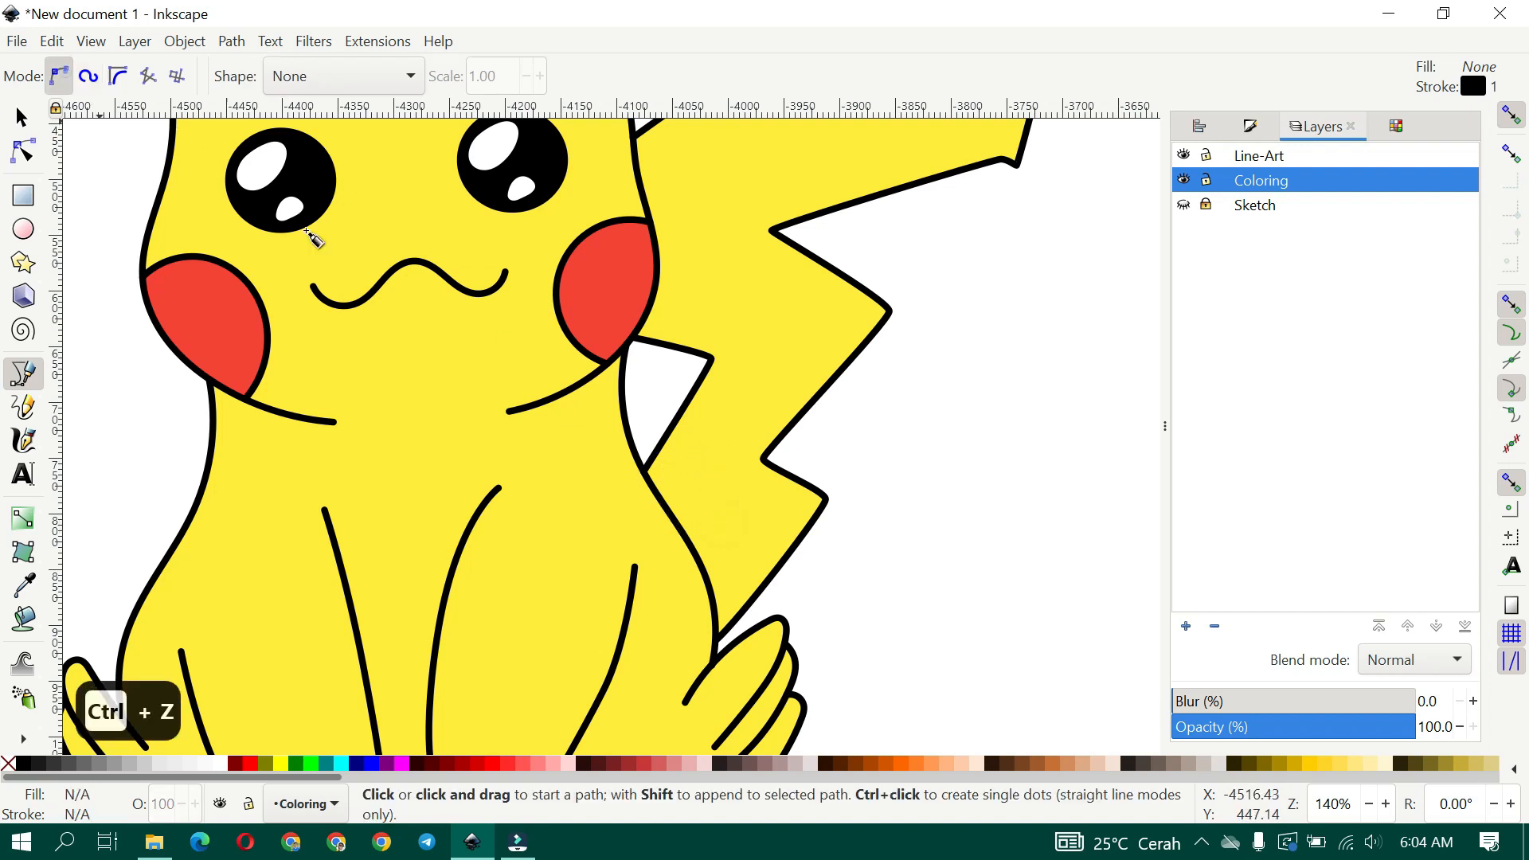
Start a straight-segment zigzag path from the body outline at the tail's base, undoing the misplaced points
click(684, 532)
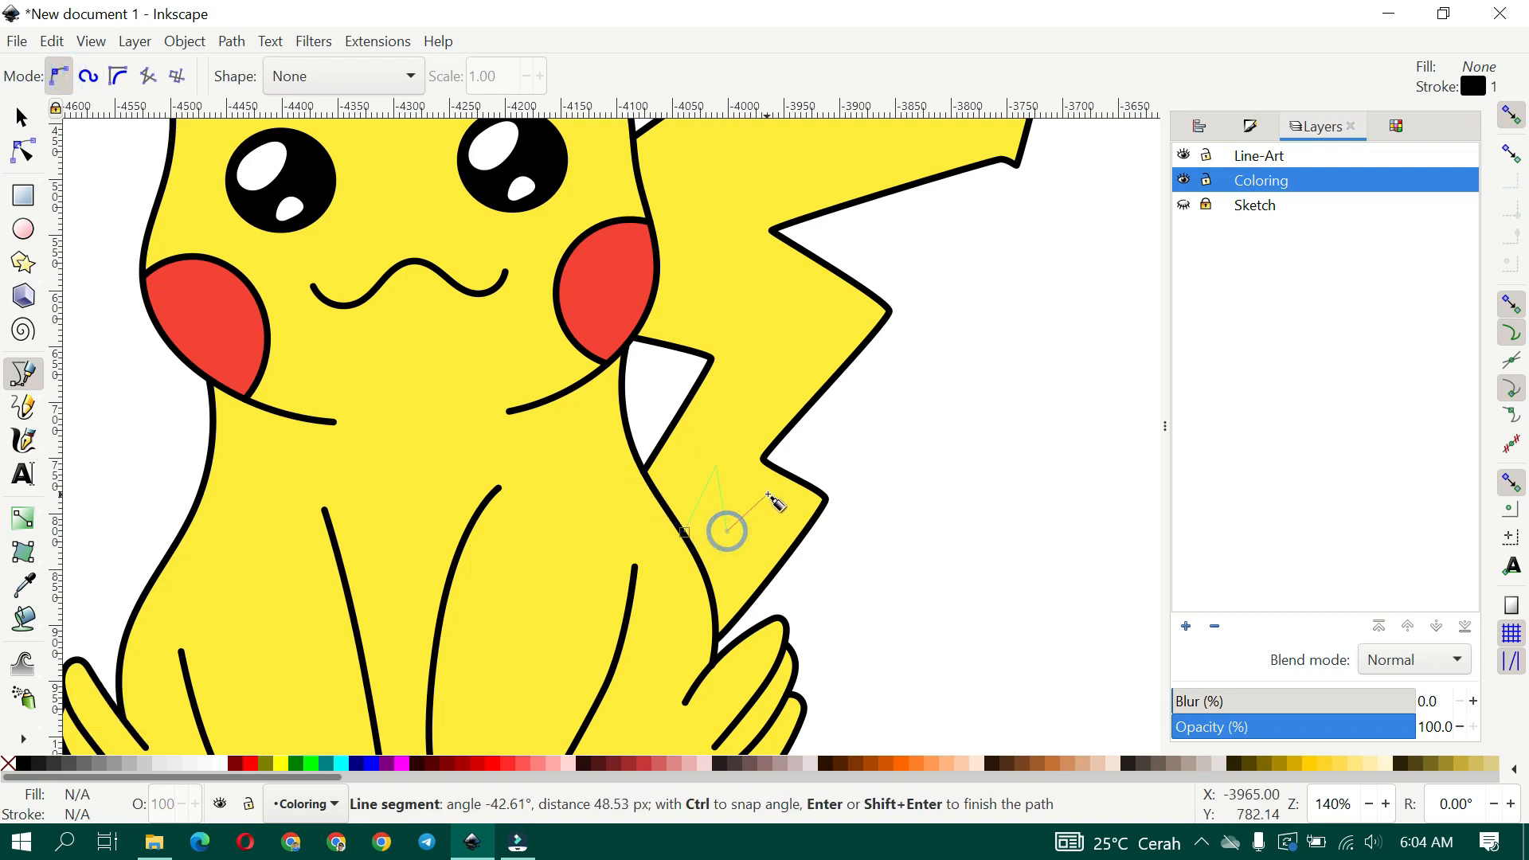
key(ctrl+z)
key(ctrl+z)
scroll(727, 522, up, 1)
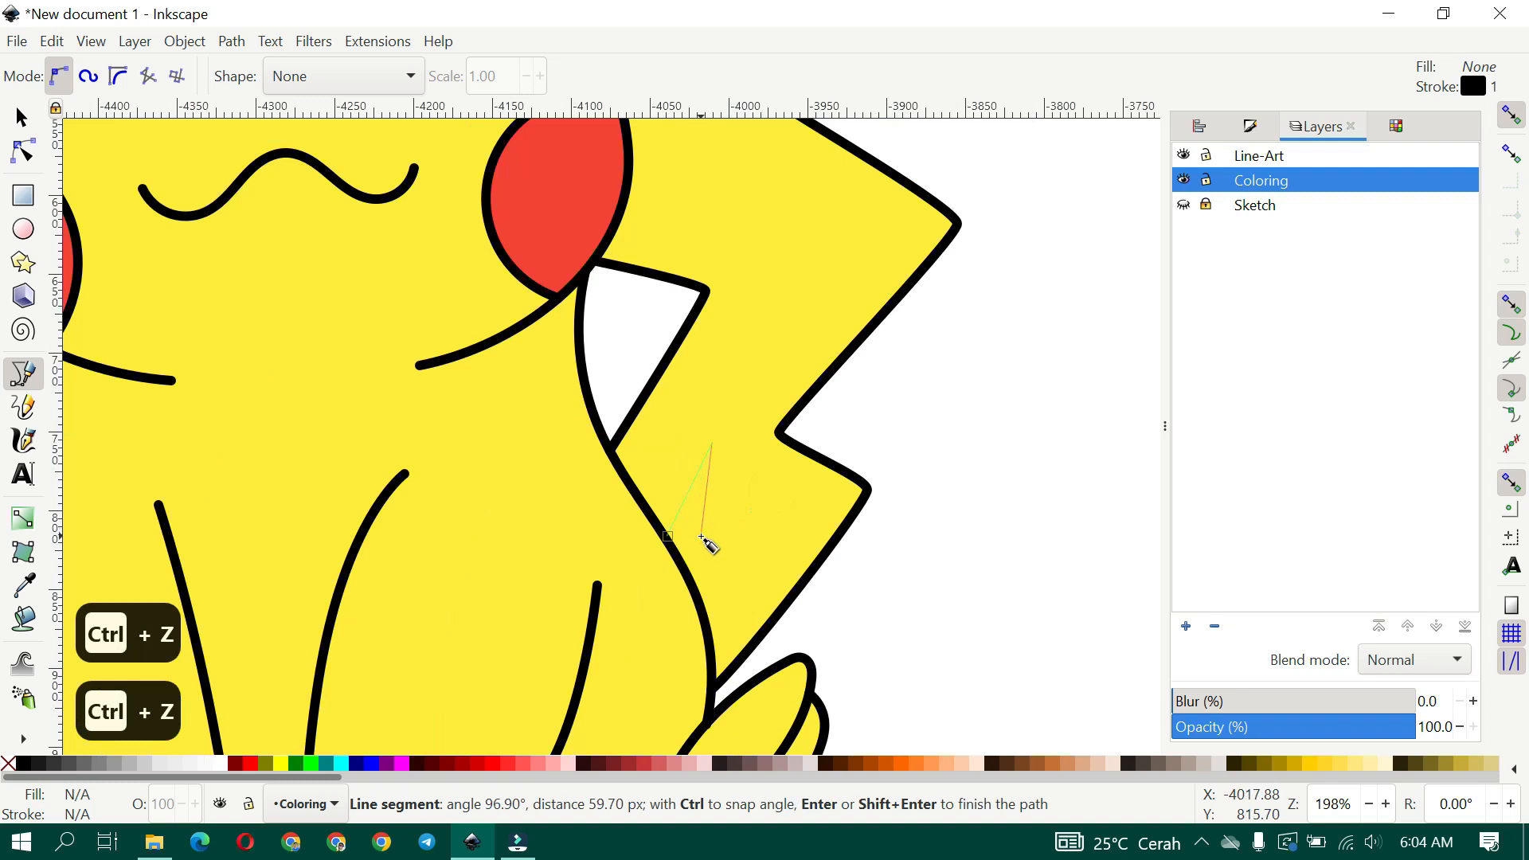
click(701, 536)
click(746, 450)
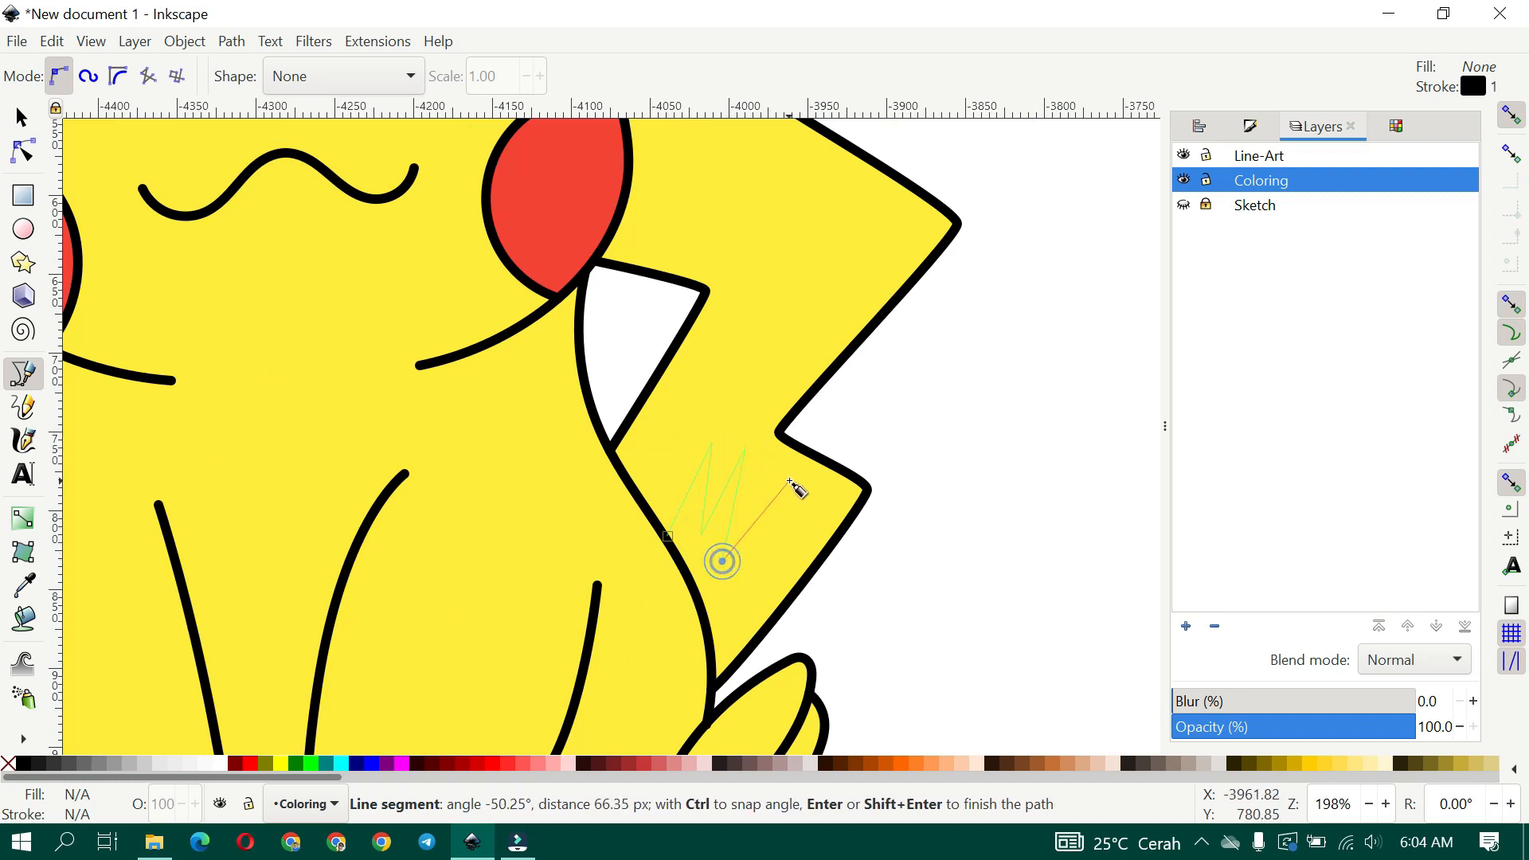
key(ctrl+z)
key(ctrl+z)
key(ctrl+z)
key(ctrl+z)
Continue the zigzag across the tail's base and close the path along the tail's lower edge and the body outline
click(713, 543)
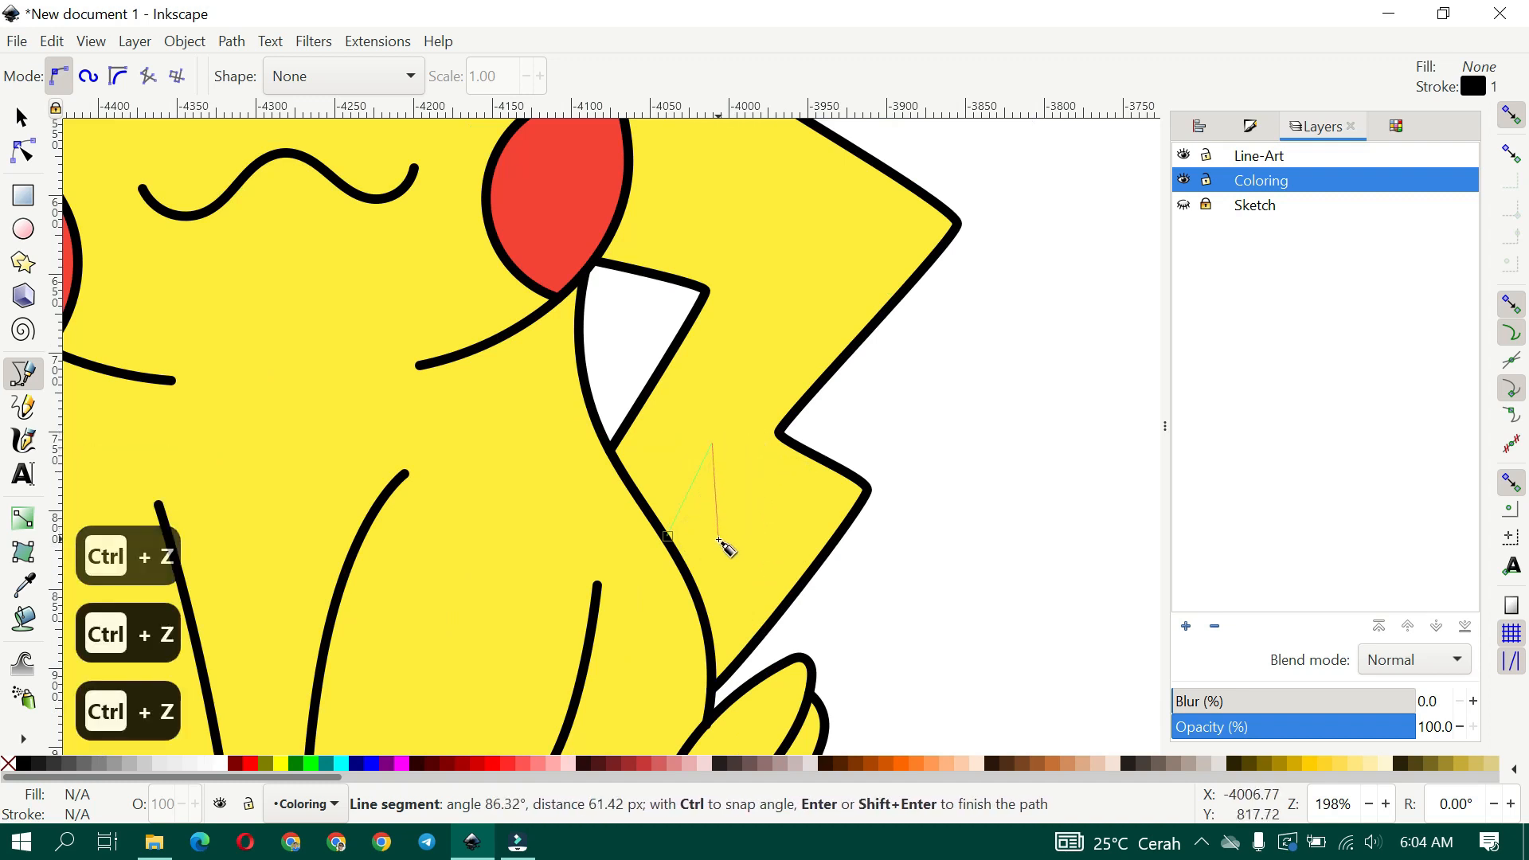
click(782, 468)
click(825, 494)
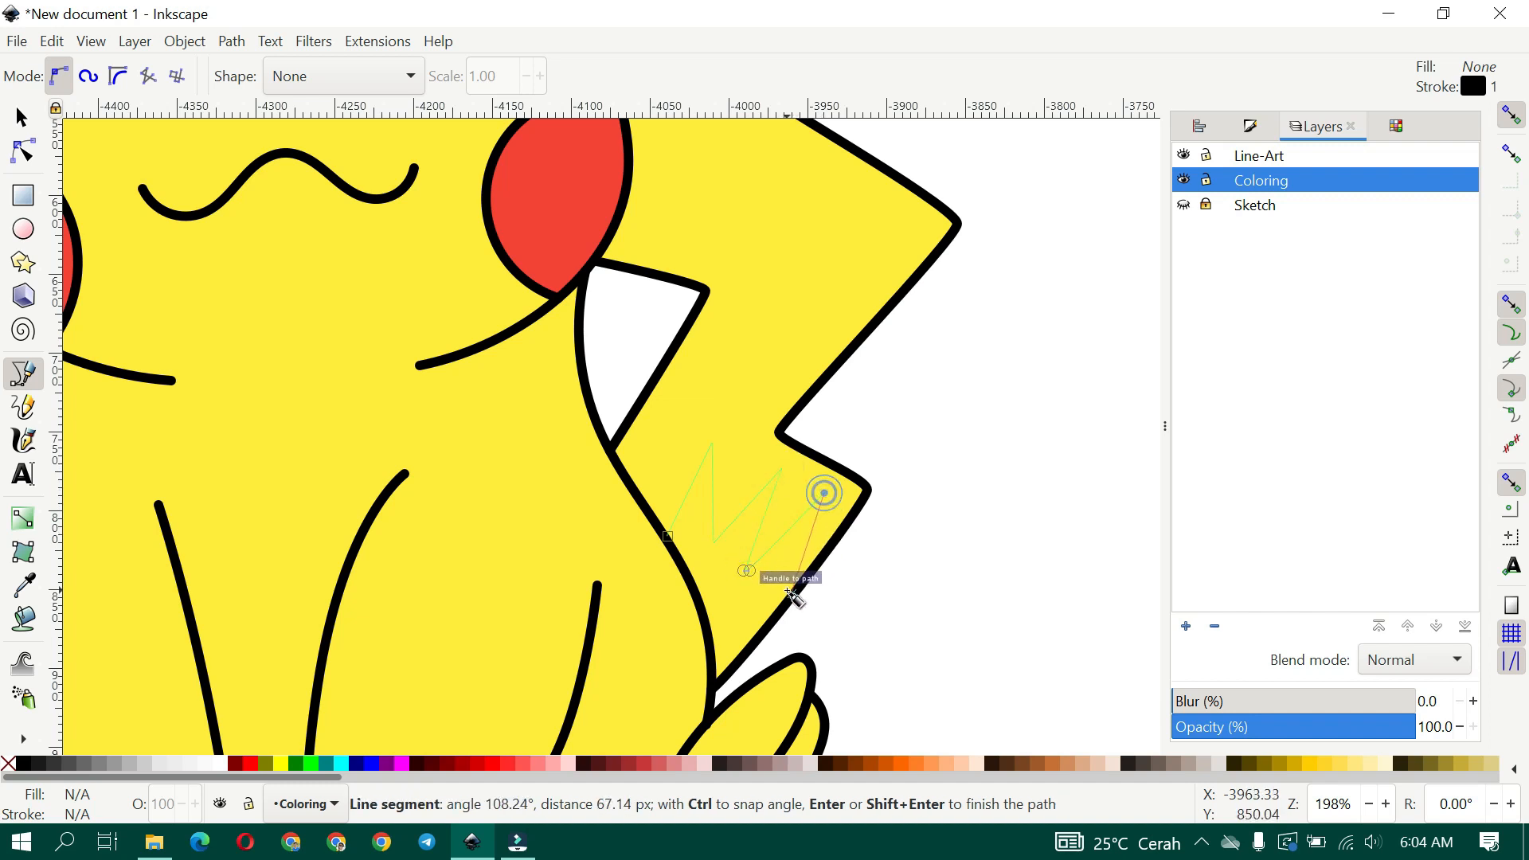
scroll(731, 664, up, 2)
click(699, 707)
click(692, 619)
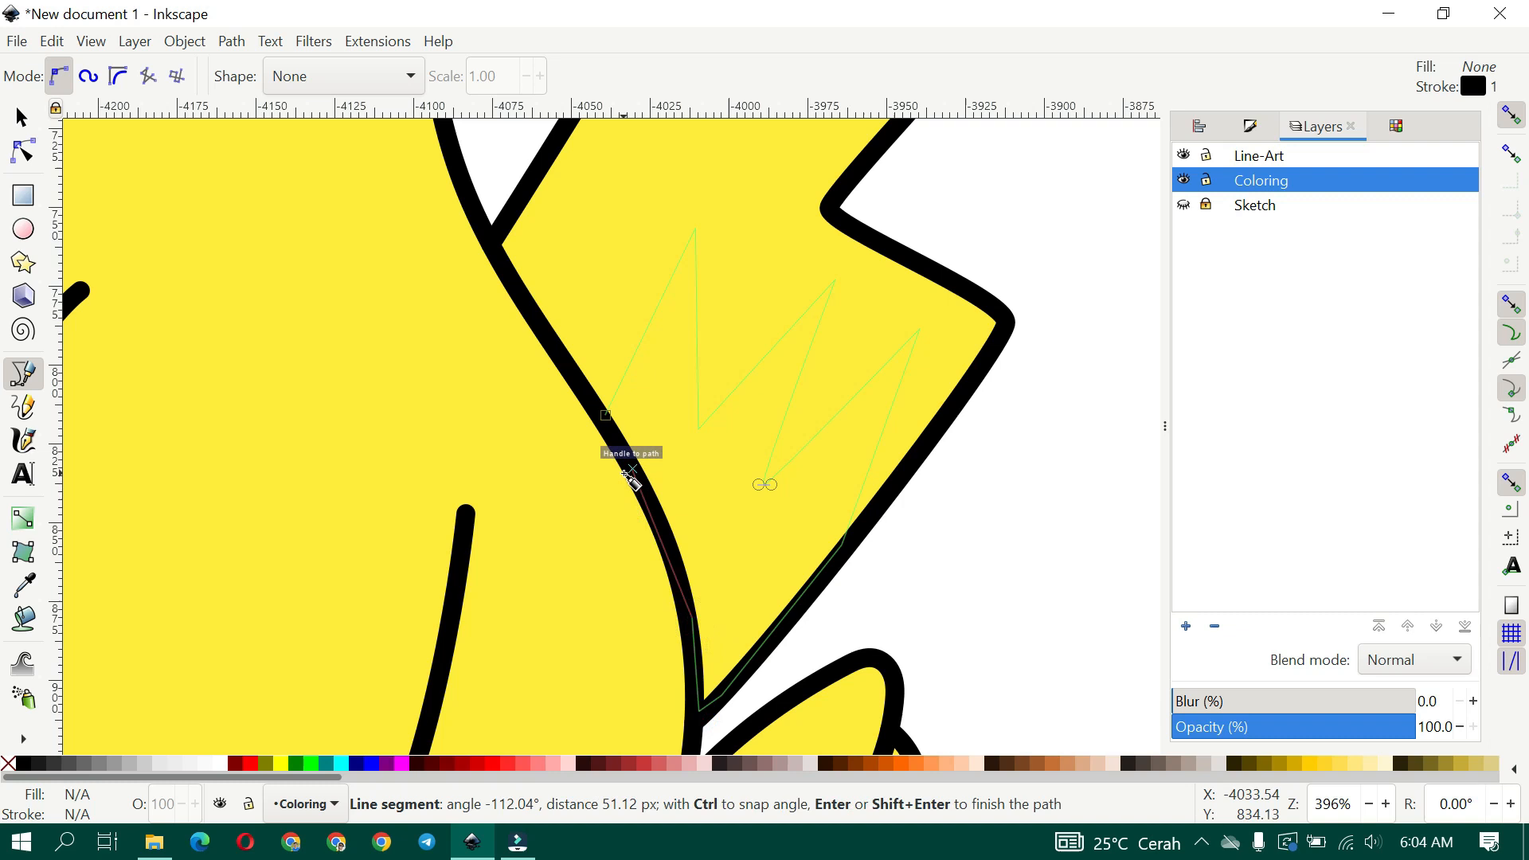
click(606, 415)
Fill the zigzag tail shape with the cheek's red f44336 using the Dropper tool and remove its stroke paint
scroll(666, 427, down, 3)
key(d)
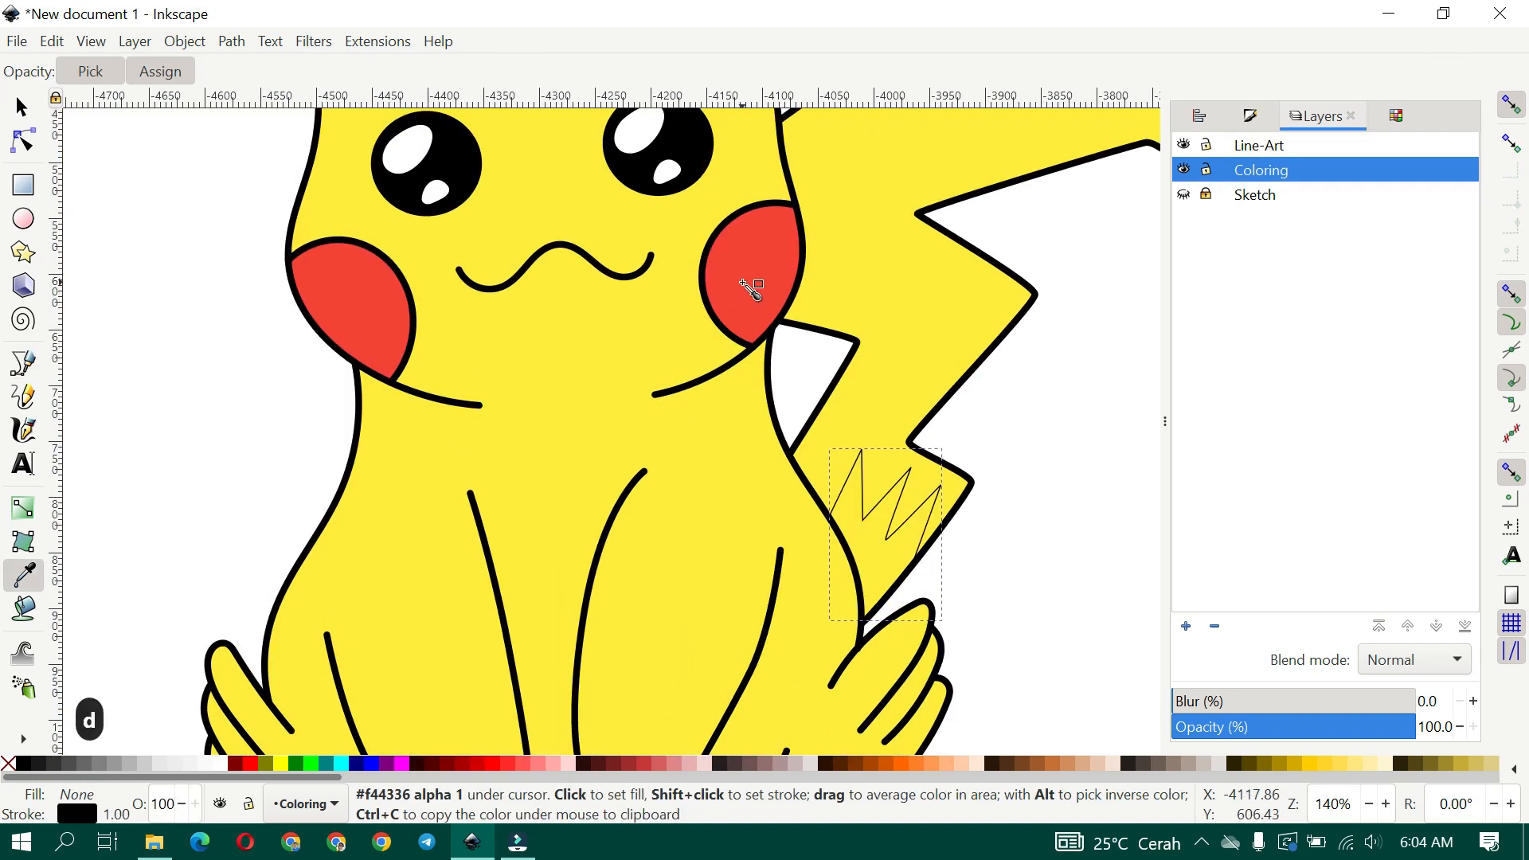
click(751, 288)
key(d)
key(ctrl+shift+f)
click(1207, 162)
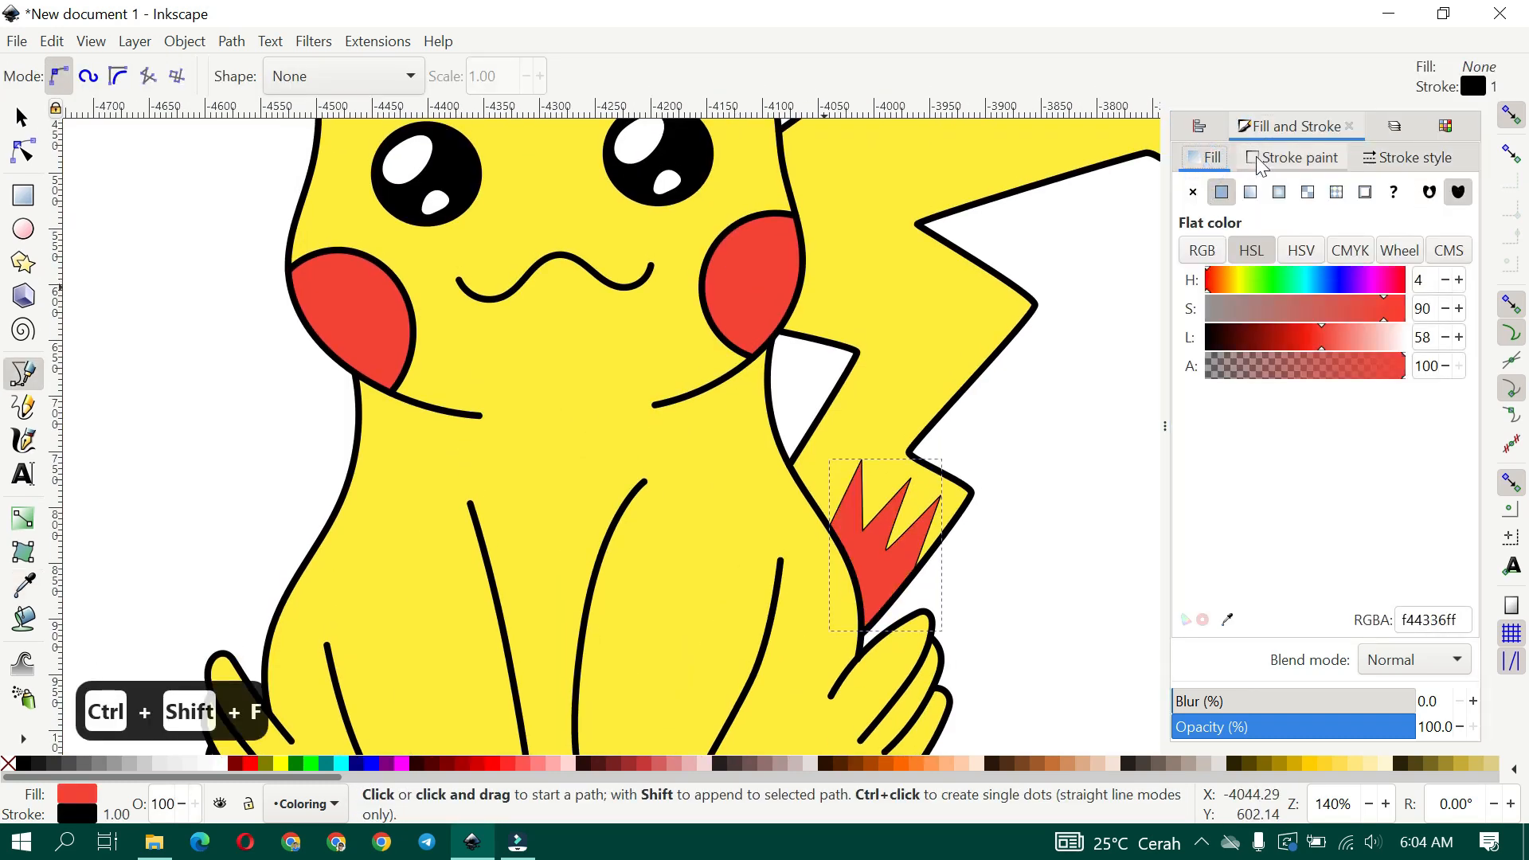
click(1265, 163)
click(1193, 192)
Reshape the red tail marking by raising its two inner notch nodes and its node on the tail's outer edge
scroll(717, 446, down, 2)
click(19, 154)
scroll(796, 482, up, 3)
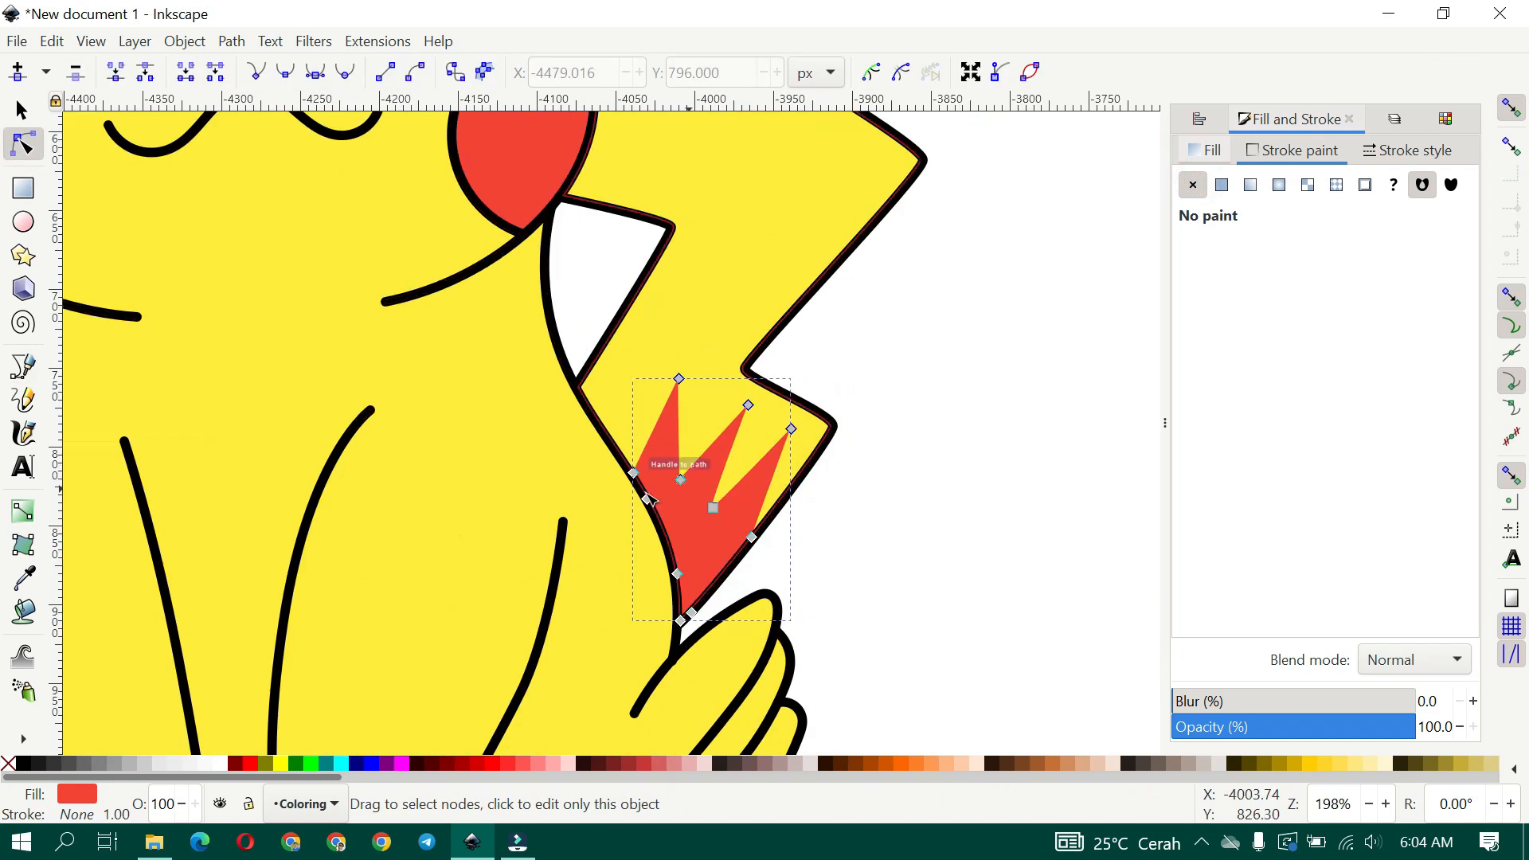
scroll(649, 498, up, 1)
drag(679, 472, 688, 421)
drag(721, 513, 761, 458)
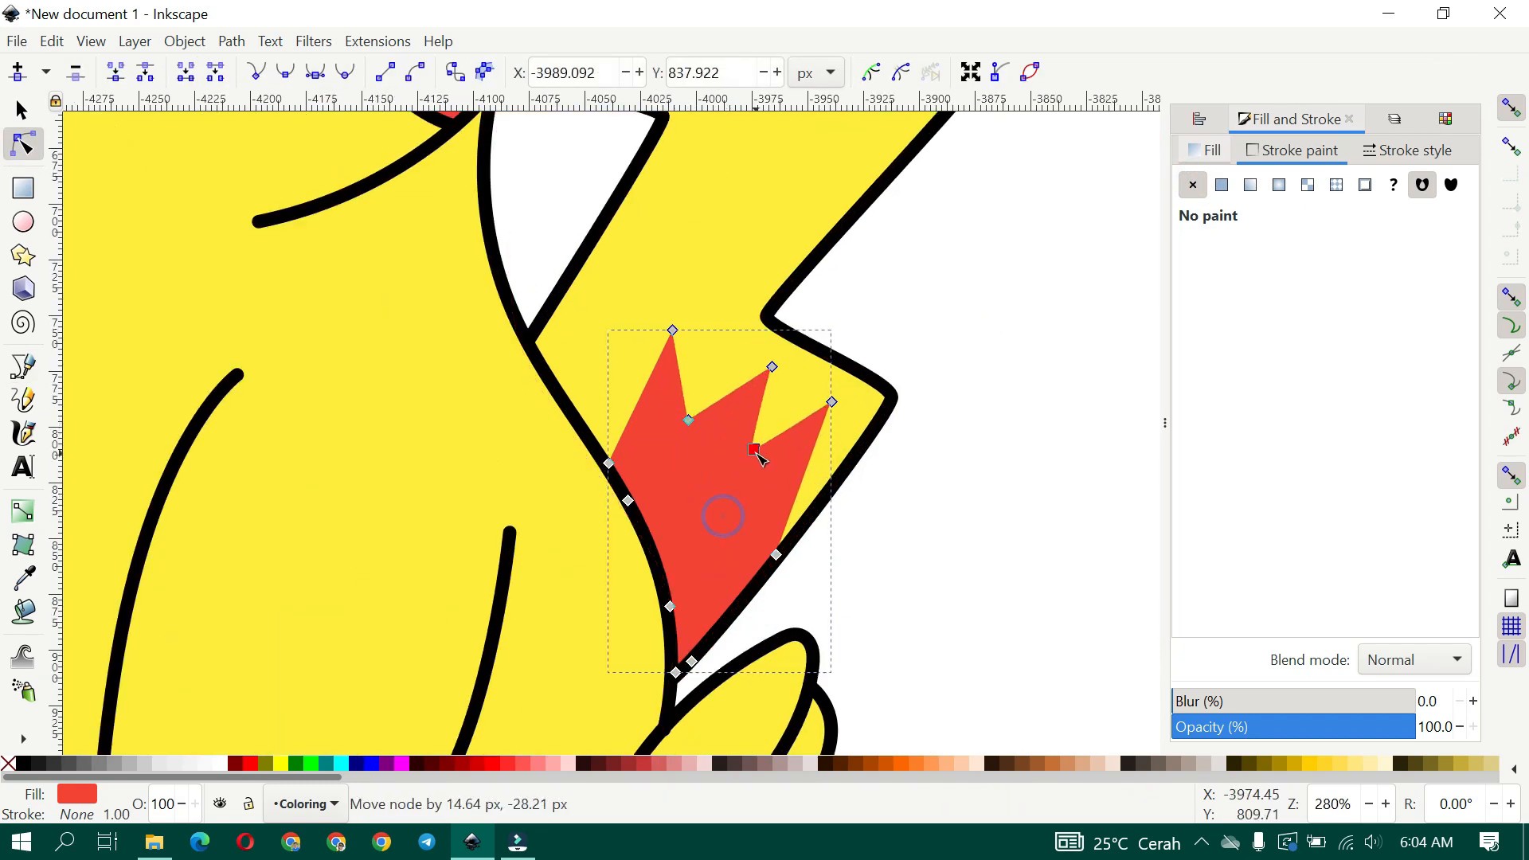
drag(777, 556, 809, 517)
click(21, 111)
scroll(771, 399, down, 2)
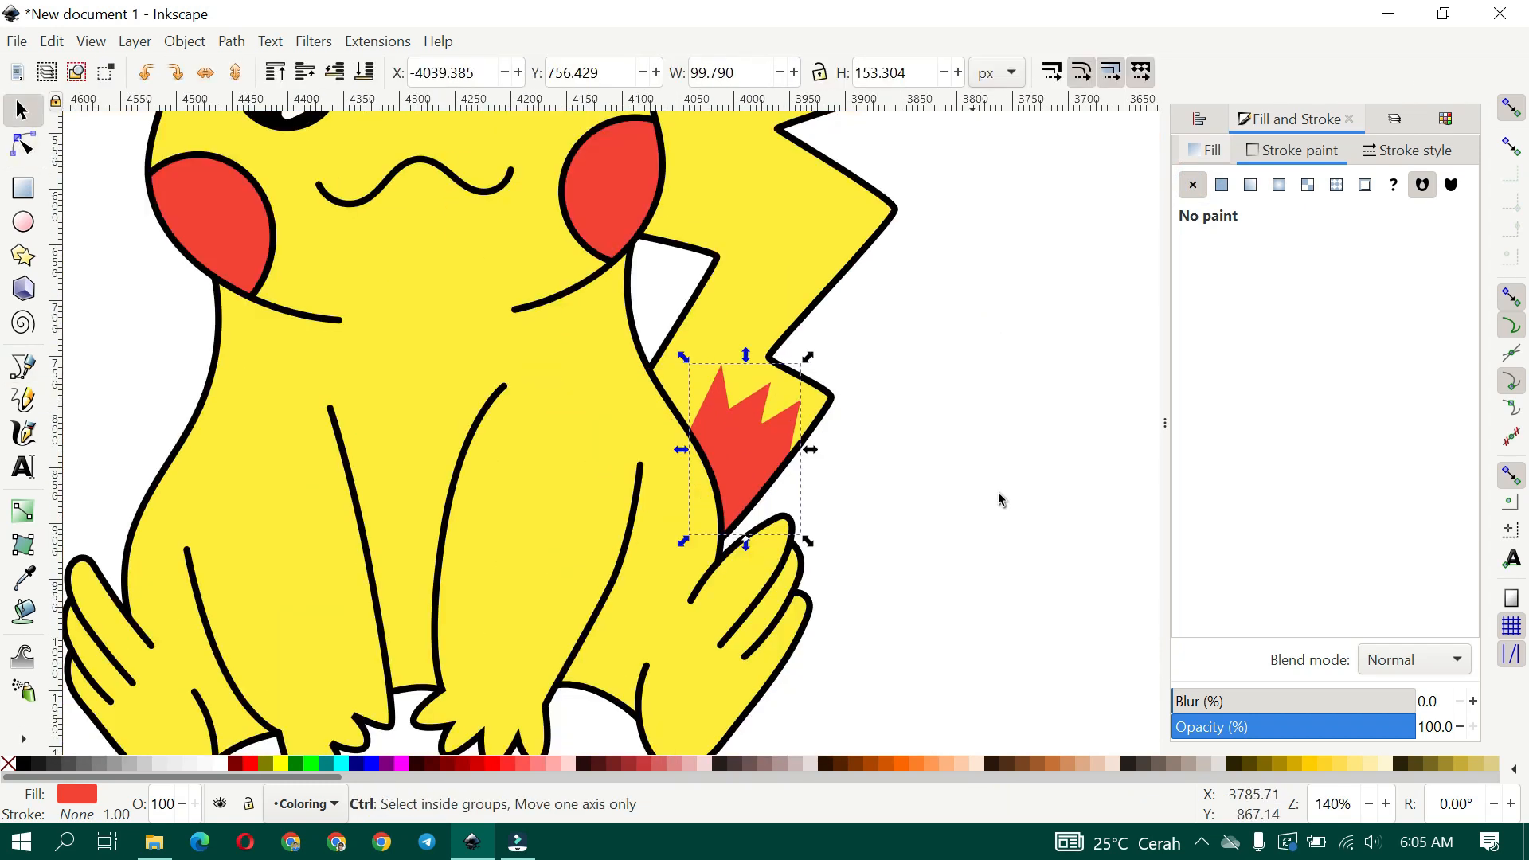
Draw a closed crescent below the chin with the Pen tool in Spiro mode, running between the two ends of the jaw line
click(1001, 499)
scroll(937, 494, down, 4)
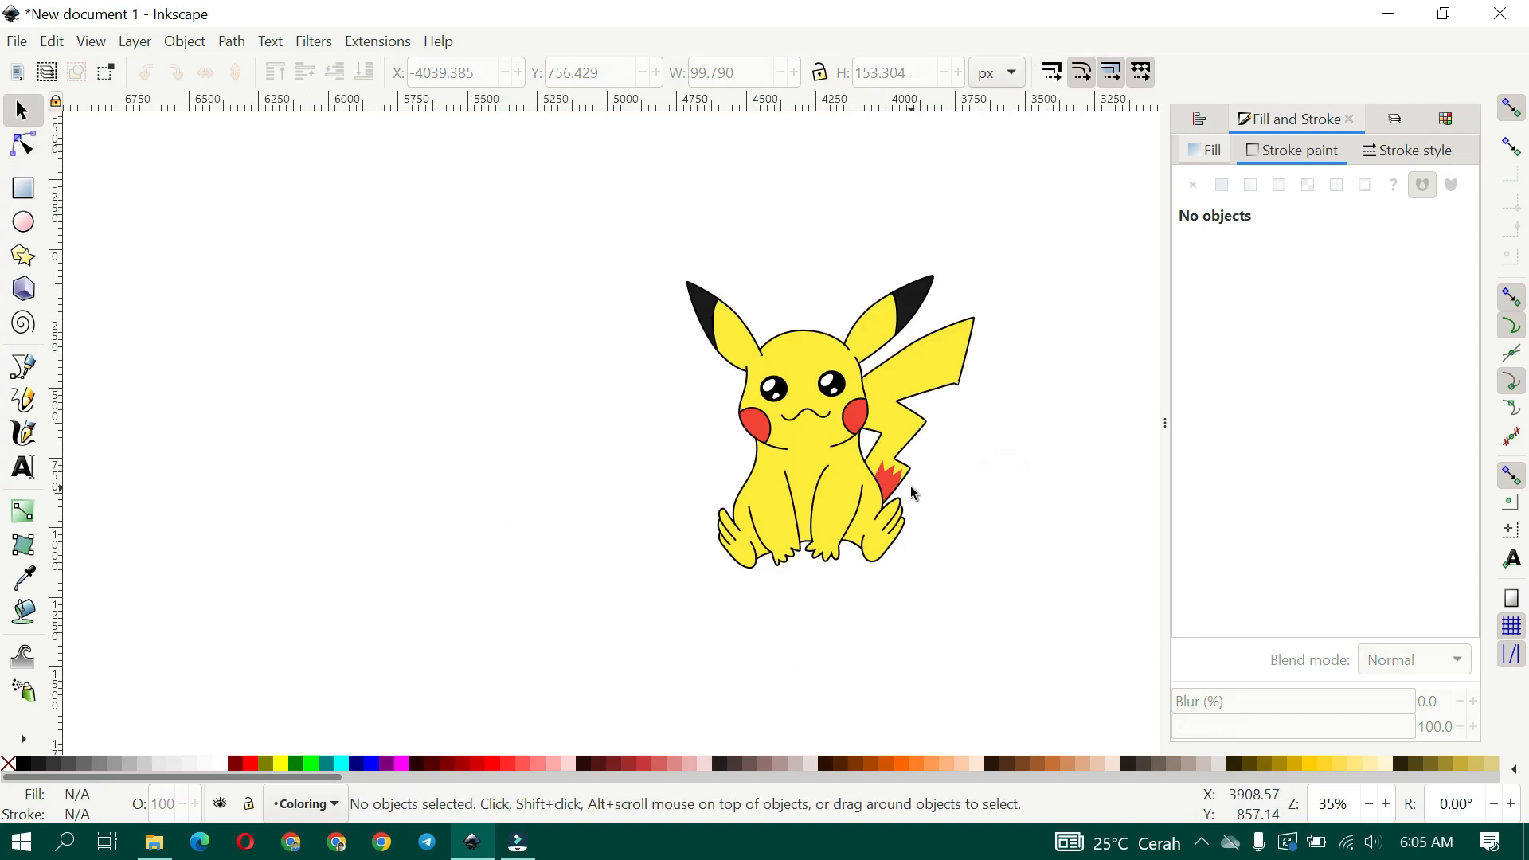
scroll(892, 490, up, 4)
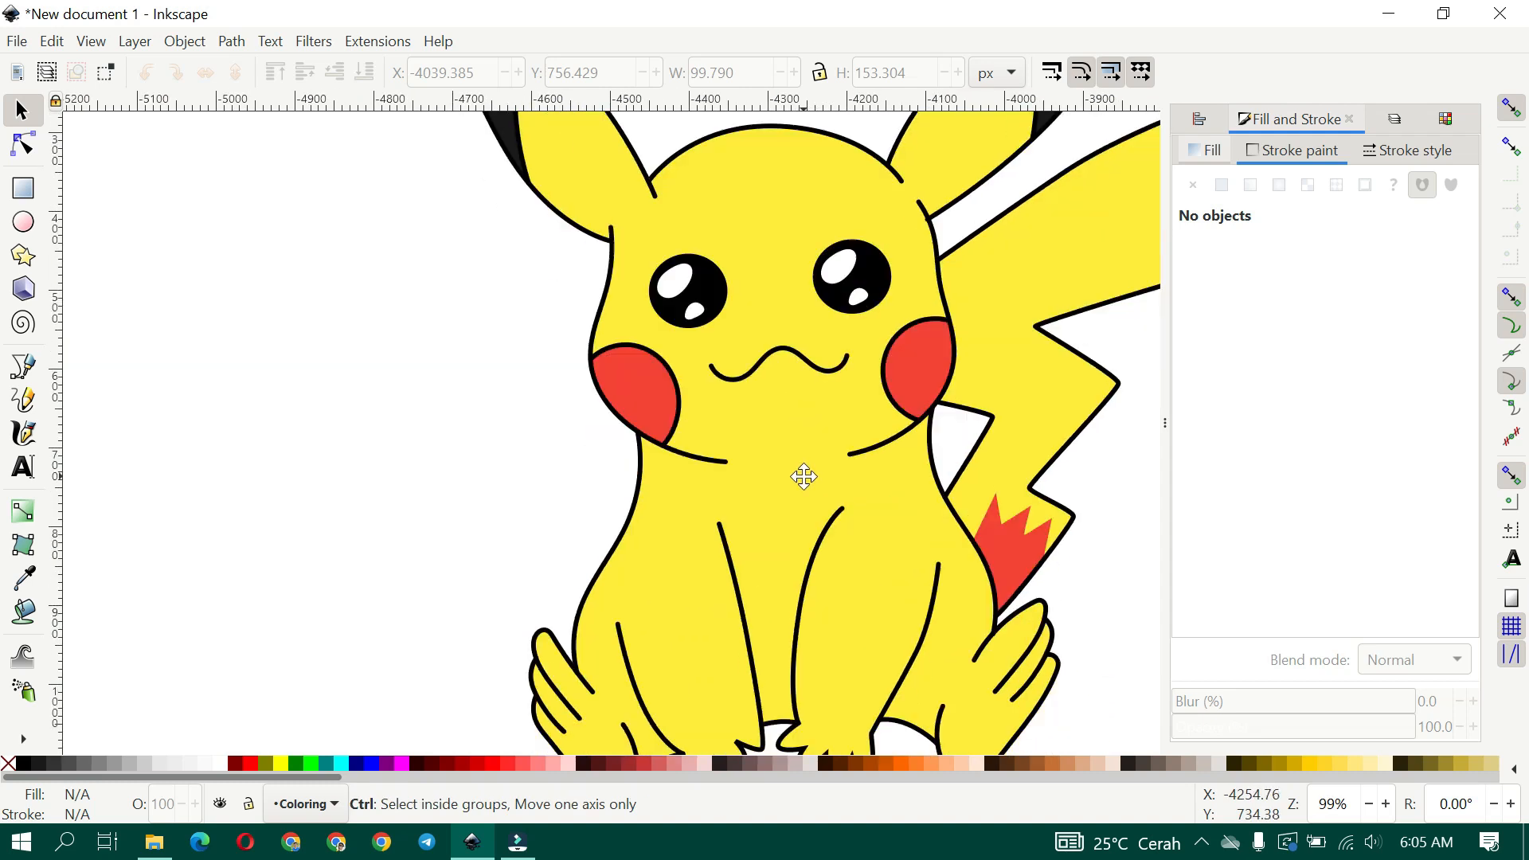
click(19, 376)
scroll(641, 419, up, 1)
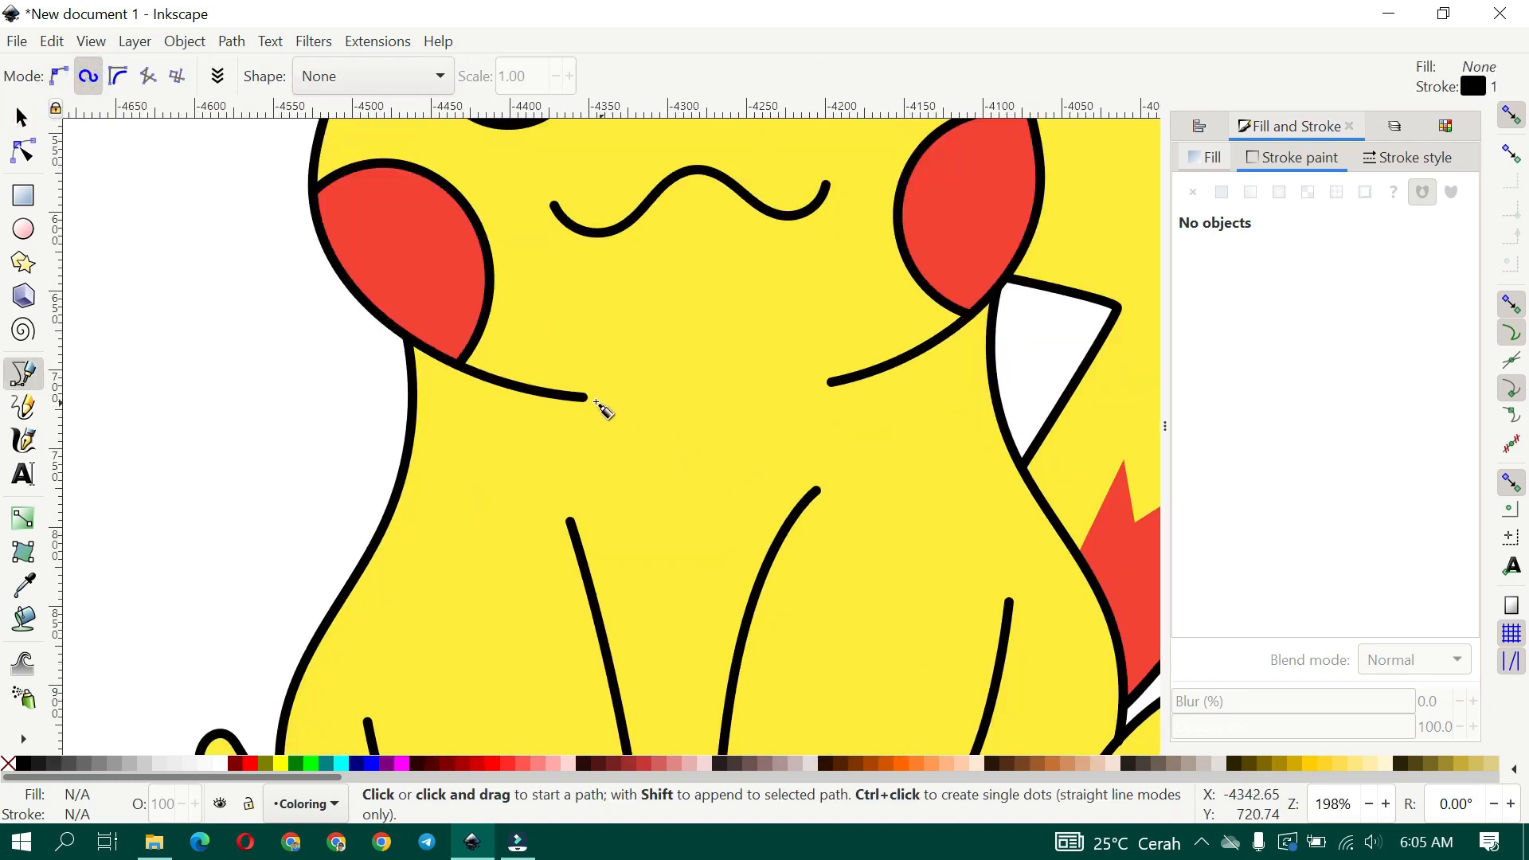
click(493, 383)
click(651, 411)
click(800, 393)
click(915, 354)
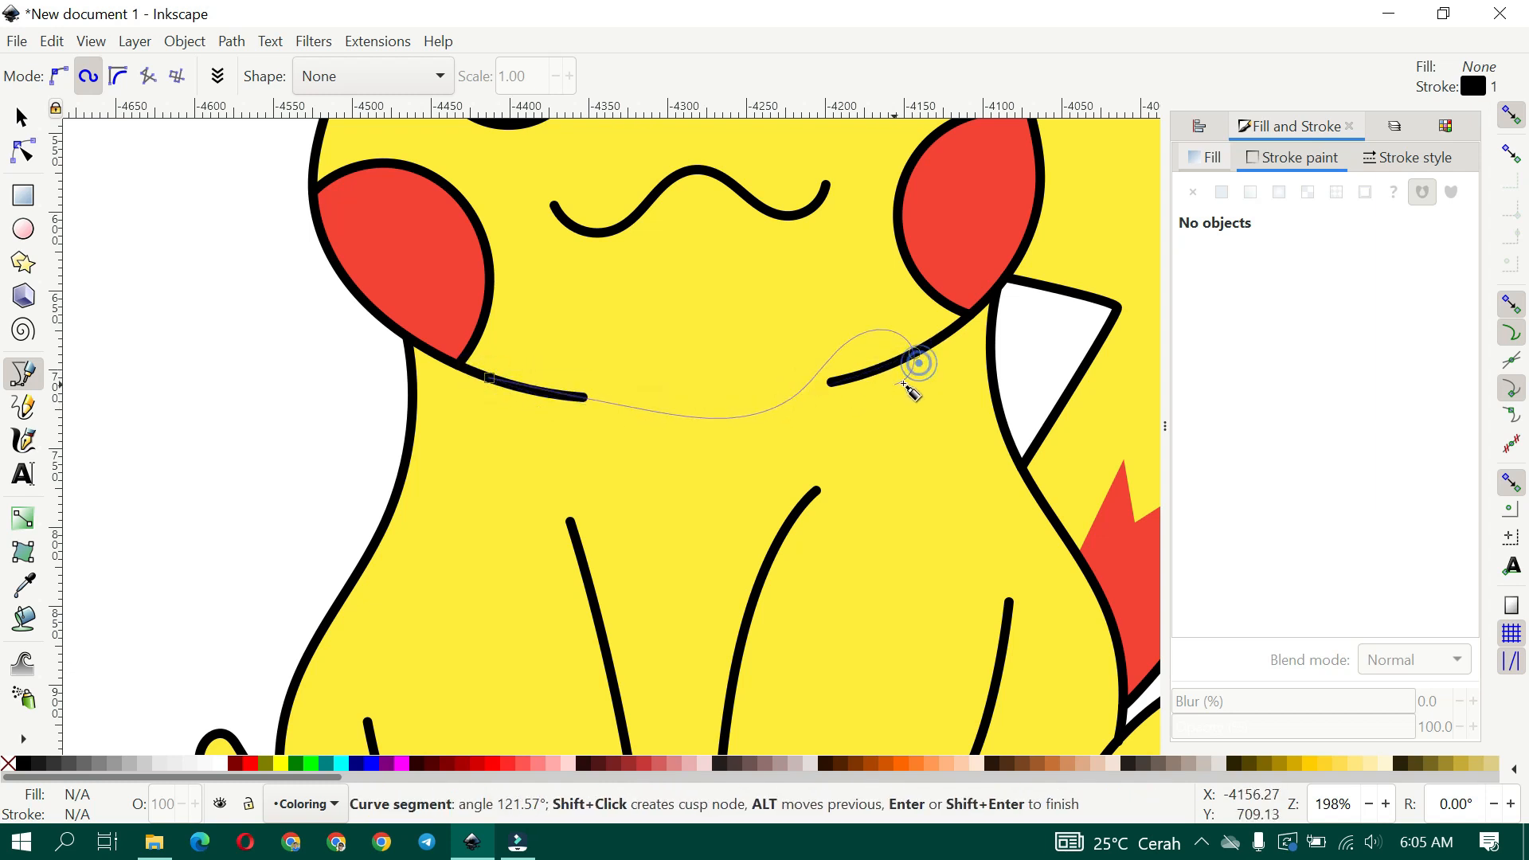
click(927, 349)
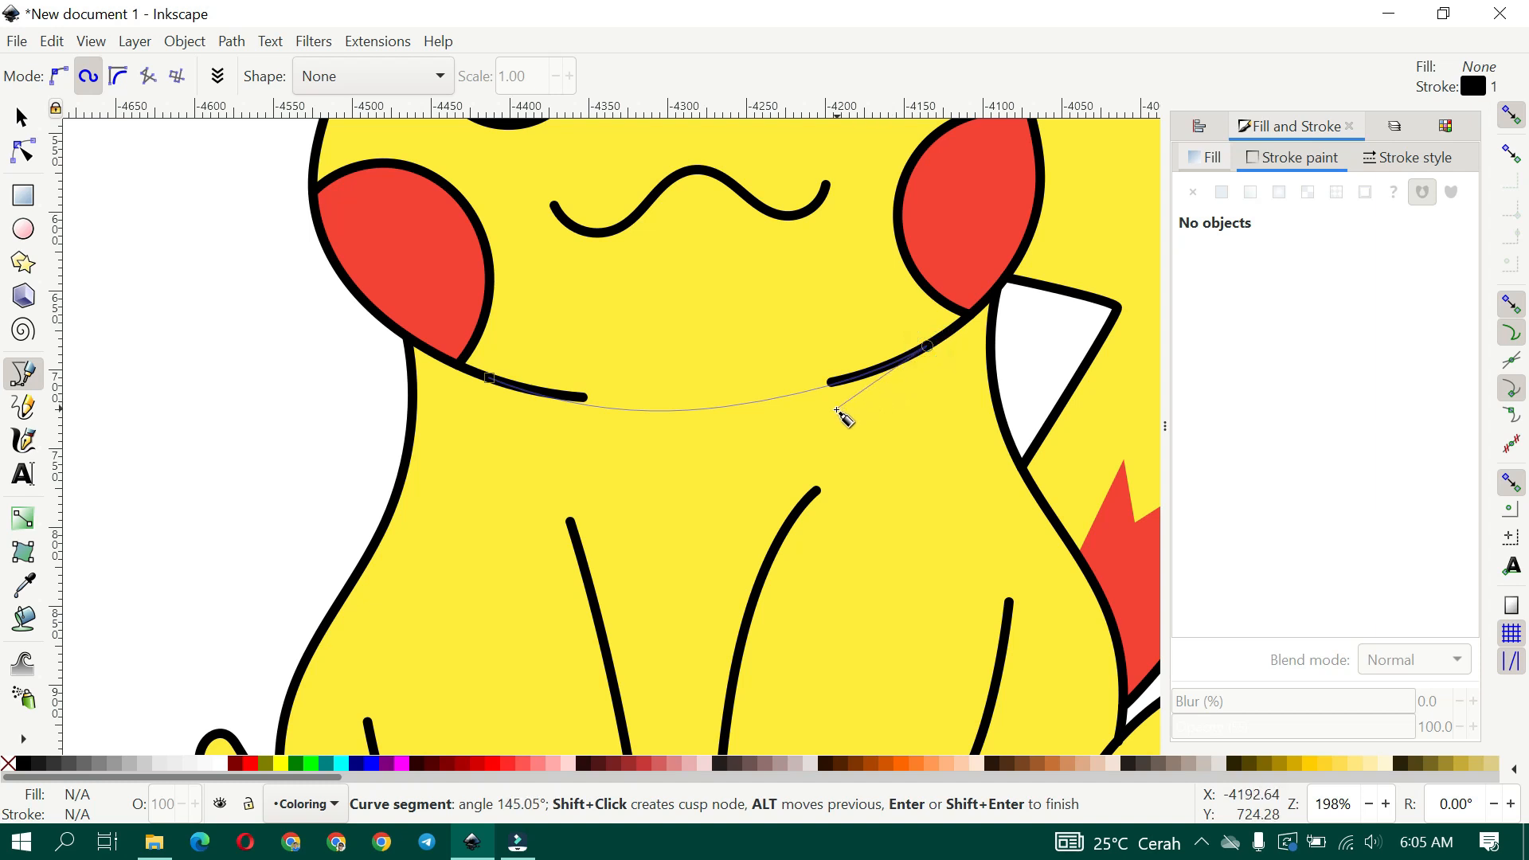
click(622, 455)
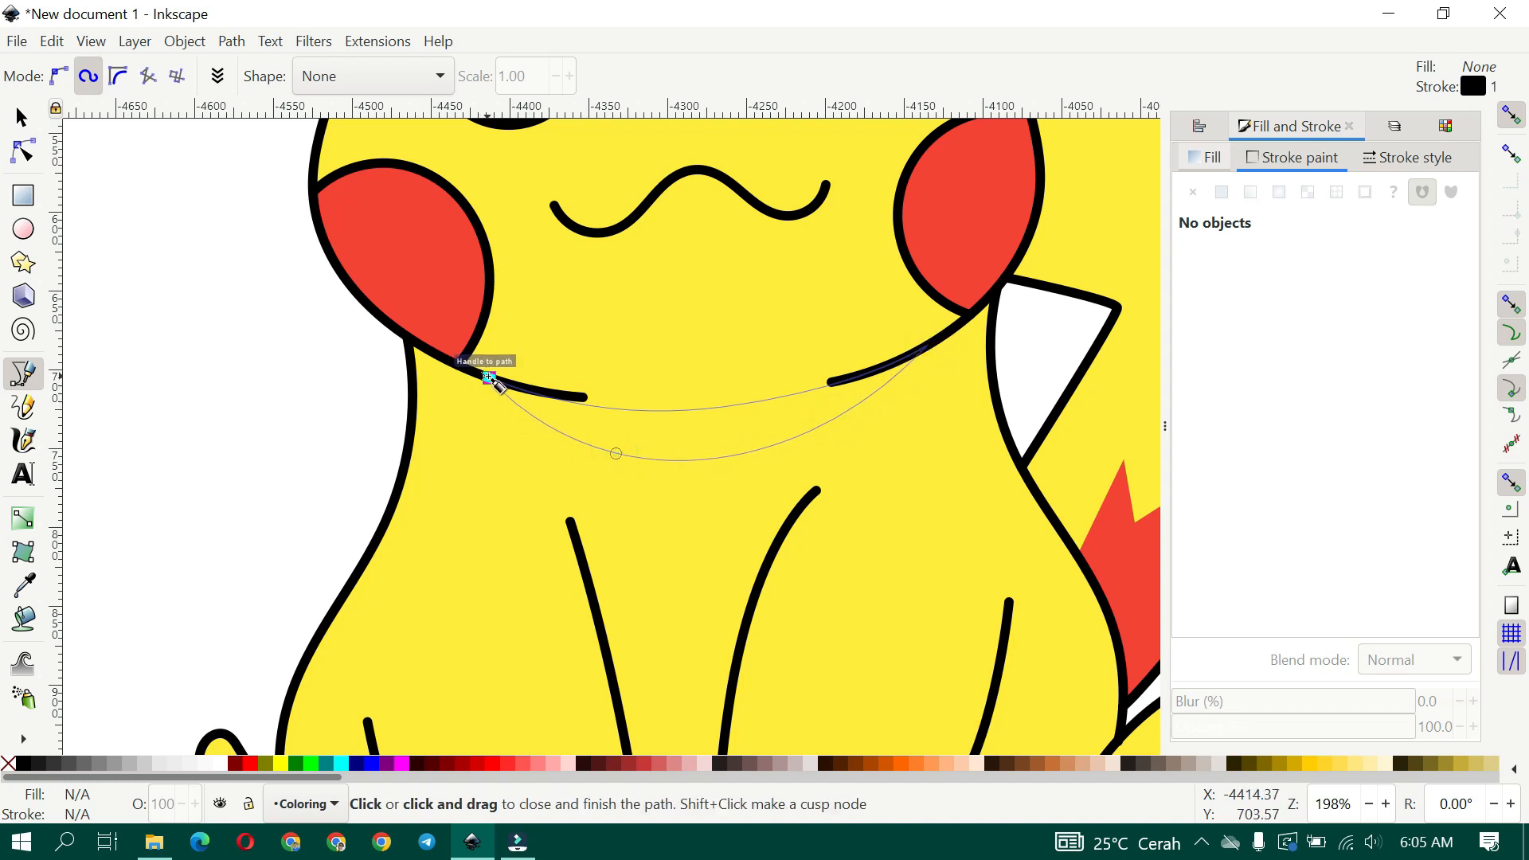
click(489, 377)
Fill the chin crescent with the orange-yellow fbc02d from the swatches and remove its stroke paint
key(ctrl+shift+w)
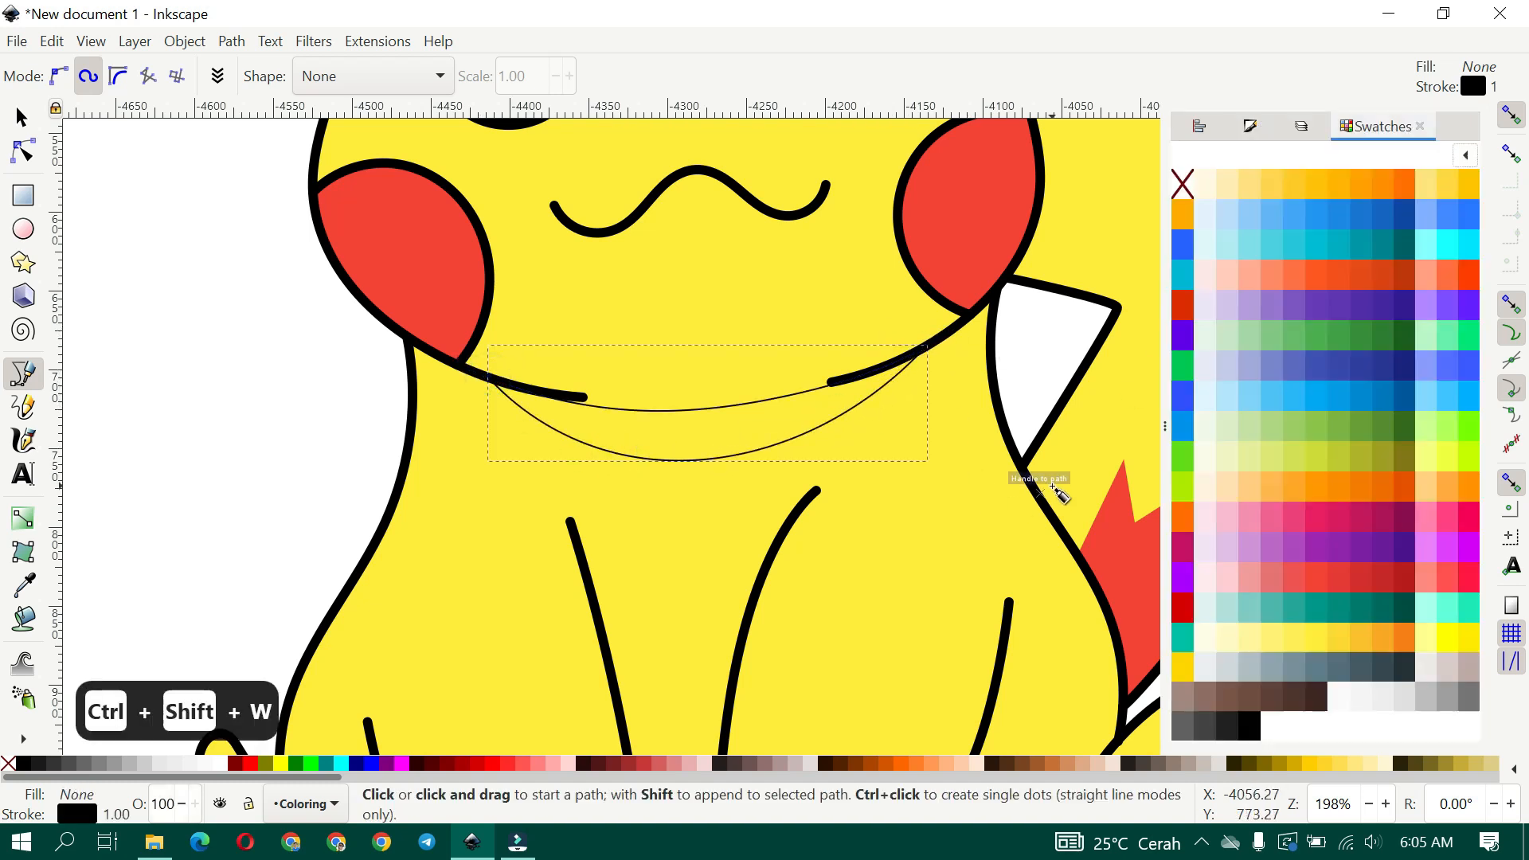
click(1364, 634)
key(ctrl+shift+f)
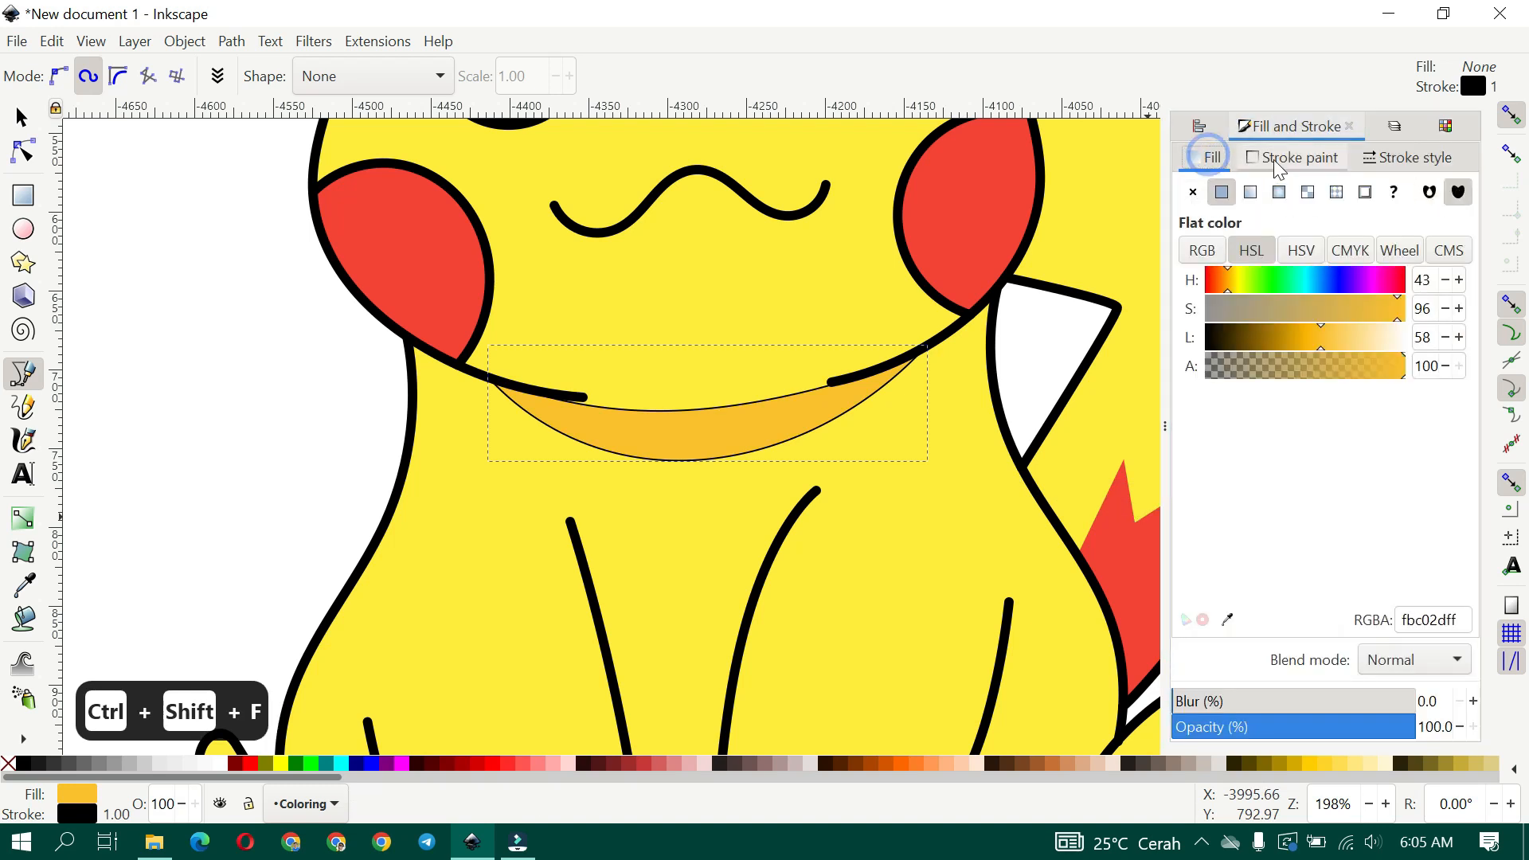
click(1193, 191)
scroll(486, 422, down, 2)
scroll(575, 367, up, 2)
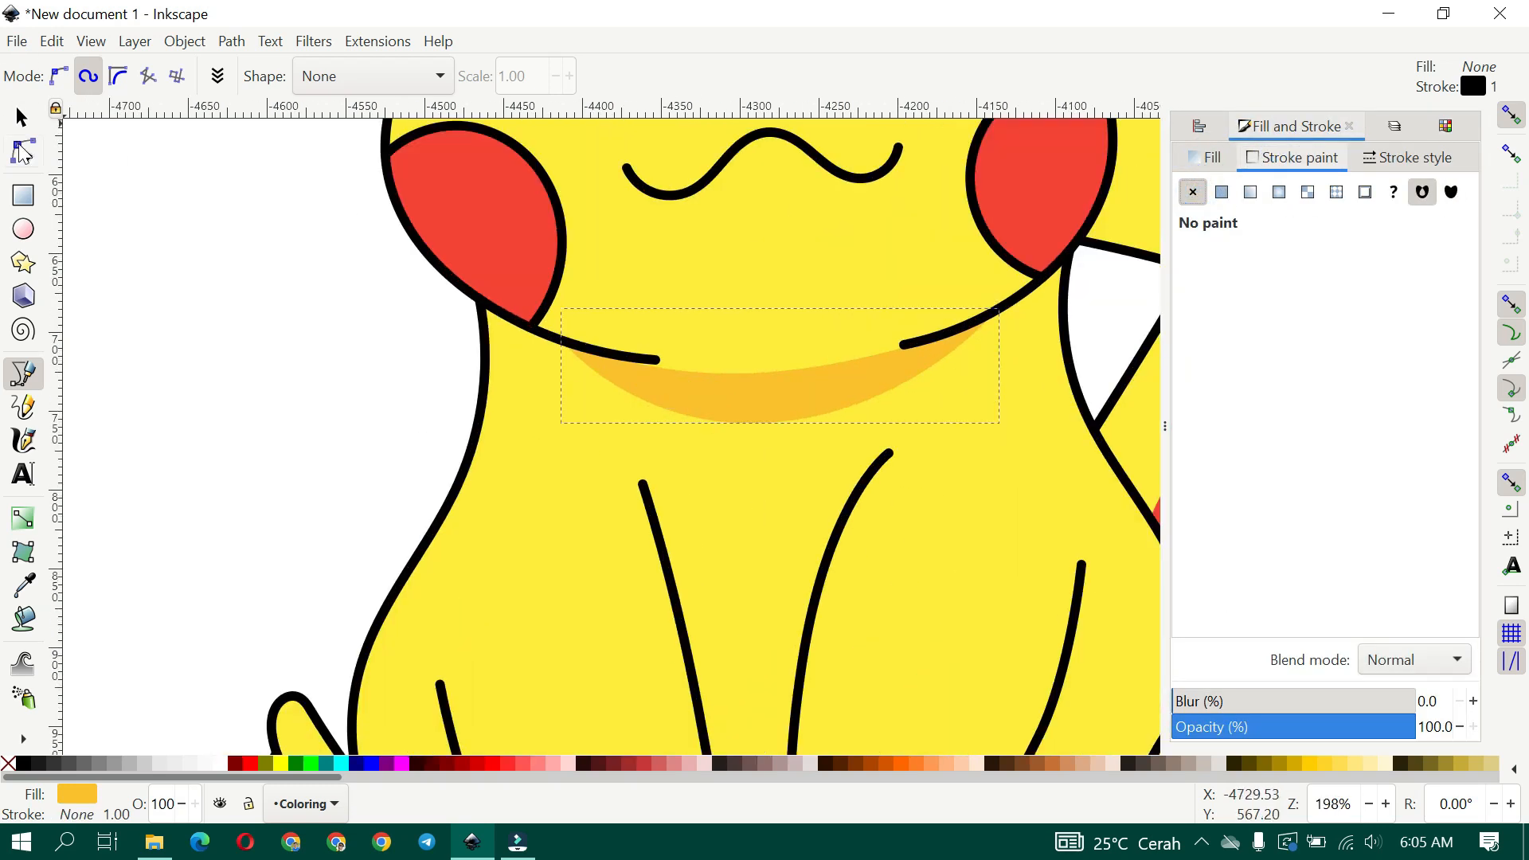
Reshape the chin shadow by moving its nodes so its upper edge and ends sit against the jaw line, then deselect it
click(23, 149)
scroll(534, 267, up, 2)
drag(915, 489, 557, 563)
drag(853, 552, 914, 522)
scroll(716, 536, down, 3)
drag(791, 555, 795, 568)
drag(638, 573, 611, 576)
click(249, 433)
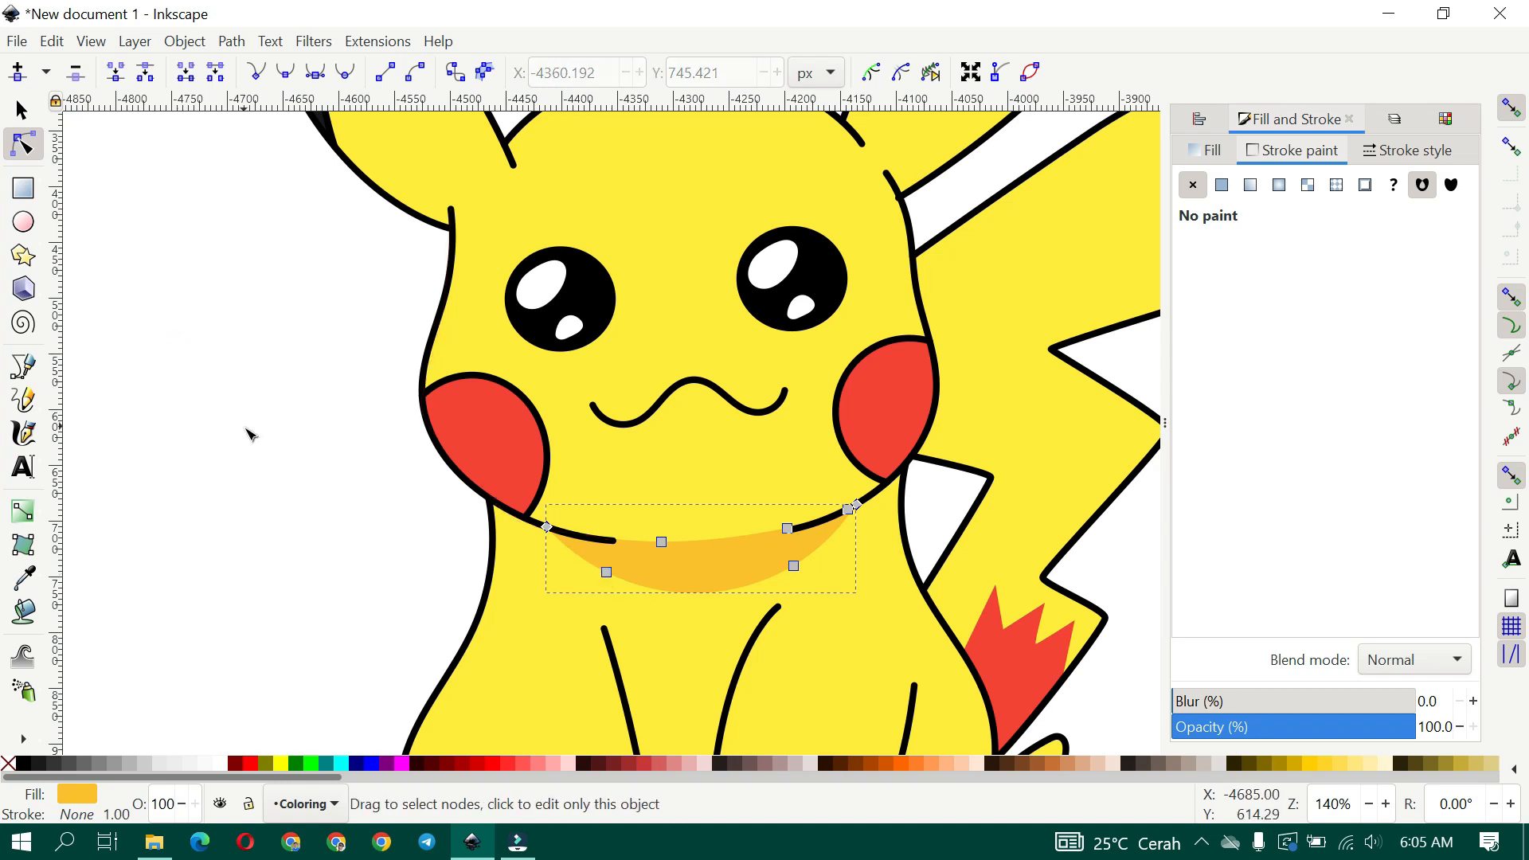
click(249, 432)
Turn off snapping and start a Spiro path from outside the left-hand foot, across the foot to the adjoining arm line, undoing the misplaced point
scroll(319, 422, down, 2)
drag(463, 373, 515, 303)
scroll(492, 568, up, 2)
drag(410, 571, 463, 473)
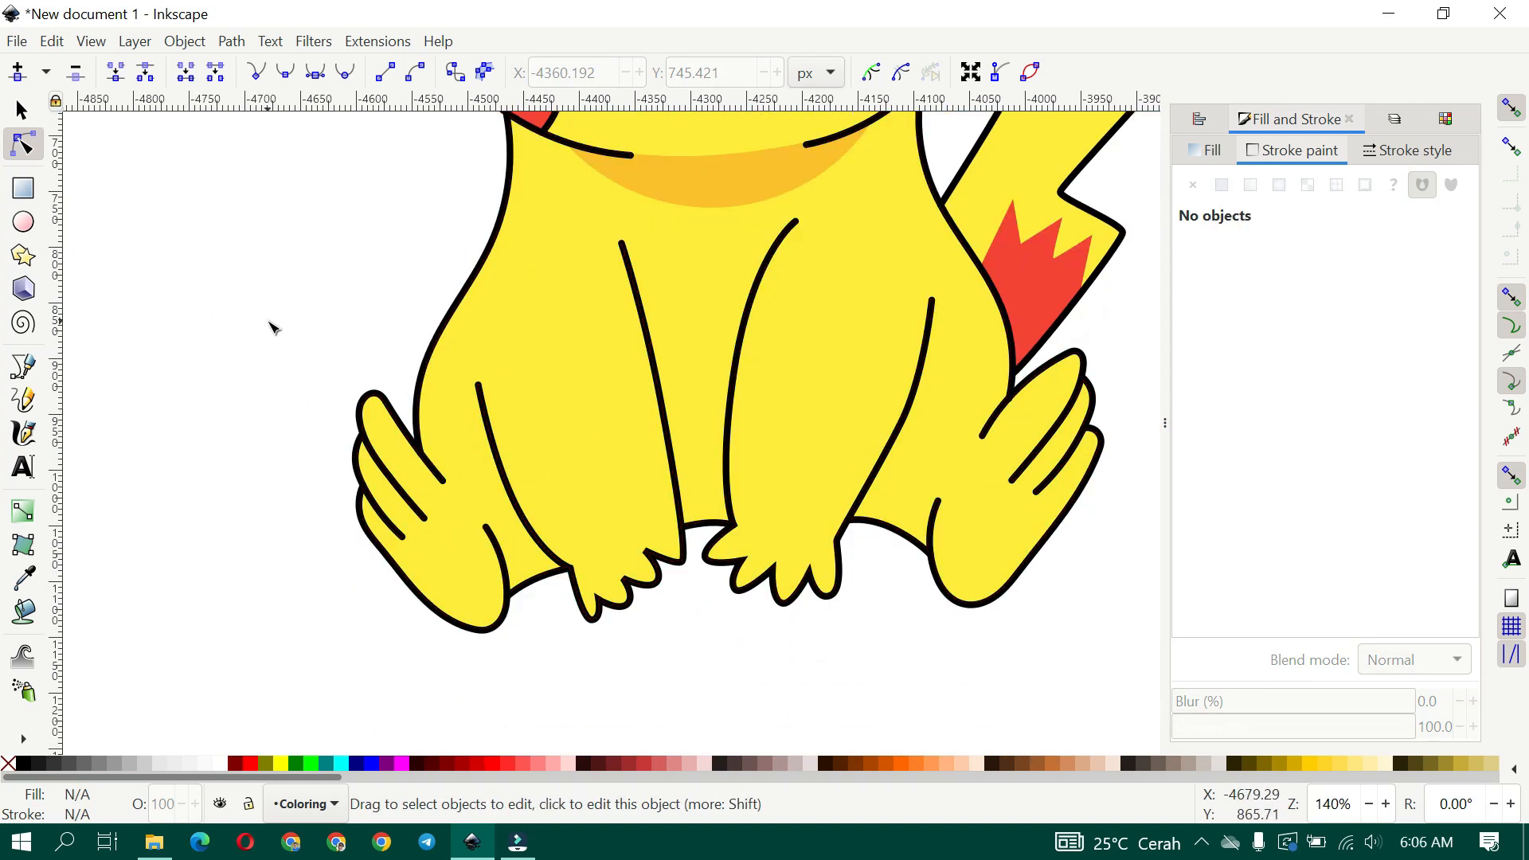
key(b)
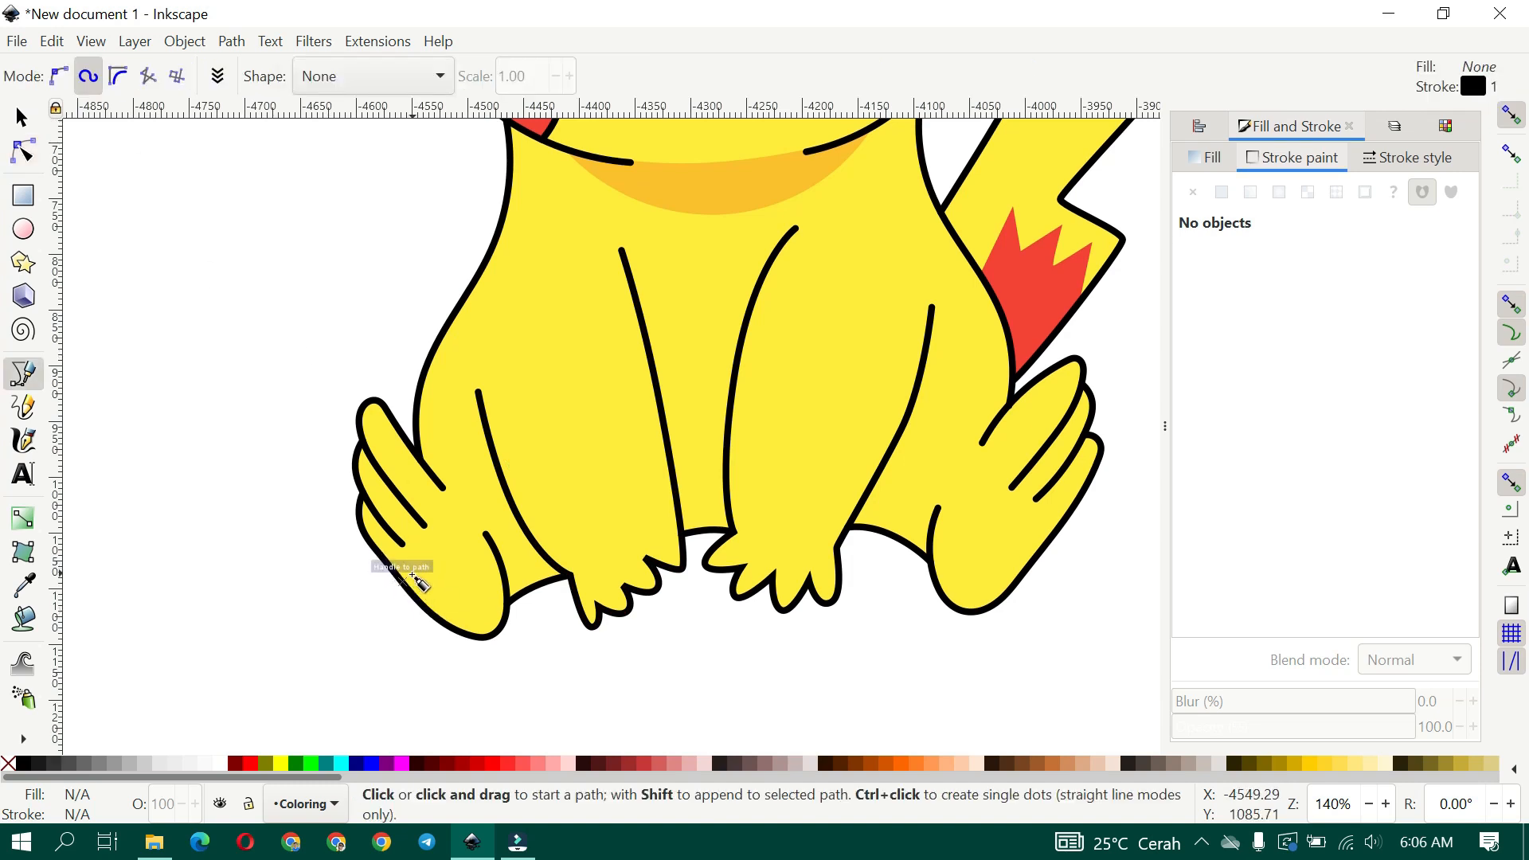
click(381, 589)
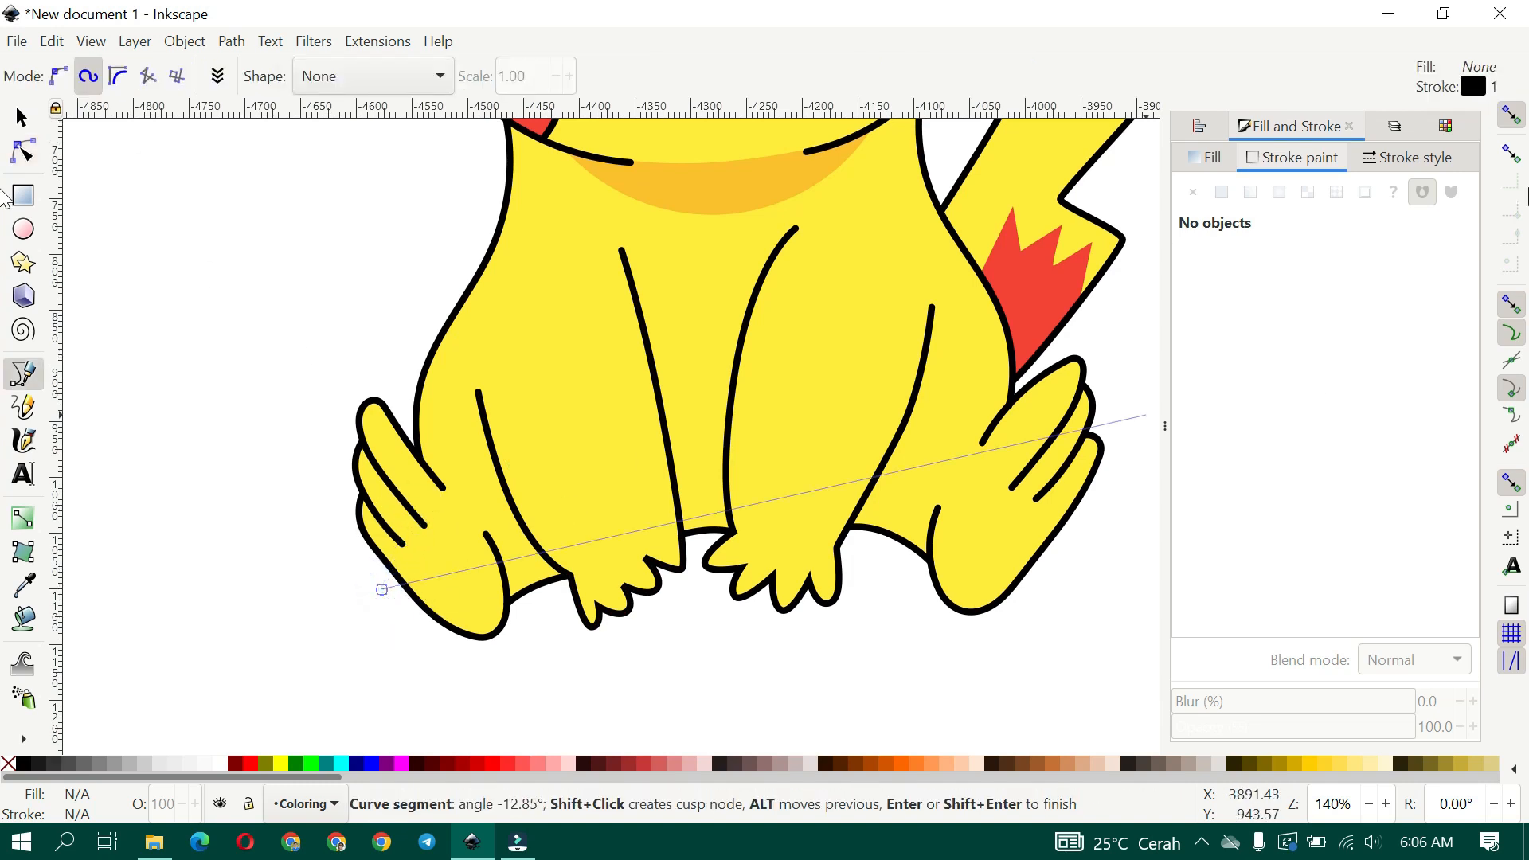
click(1511, 116)
click(396, 512)
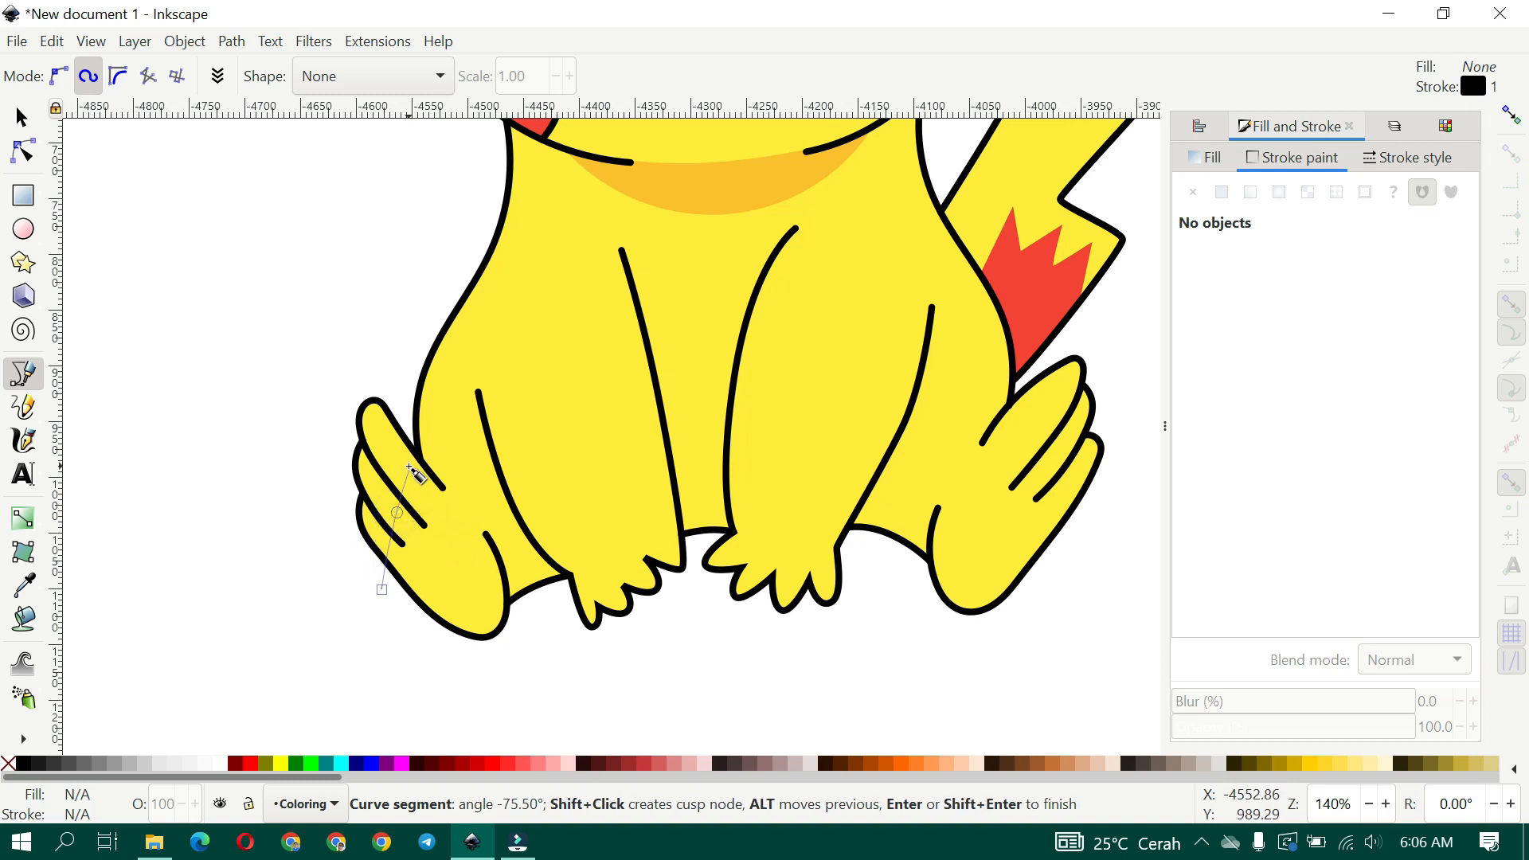
click(423, 500)
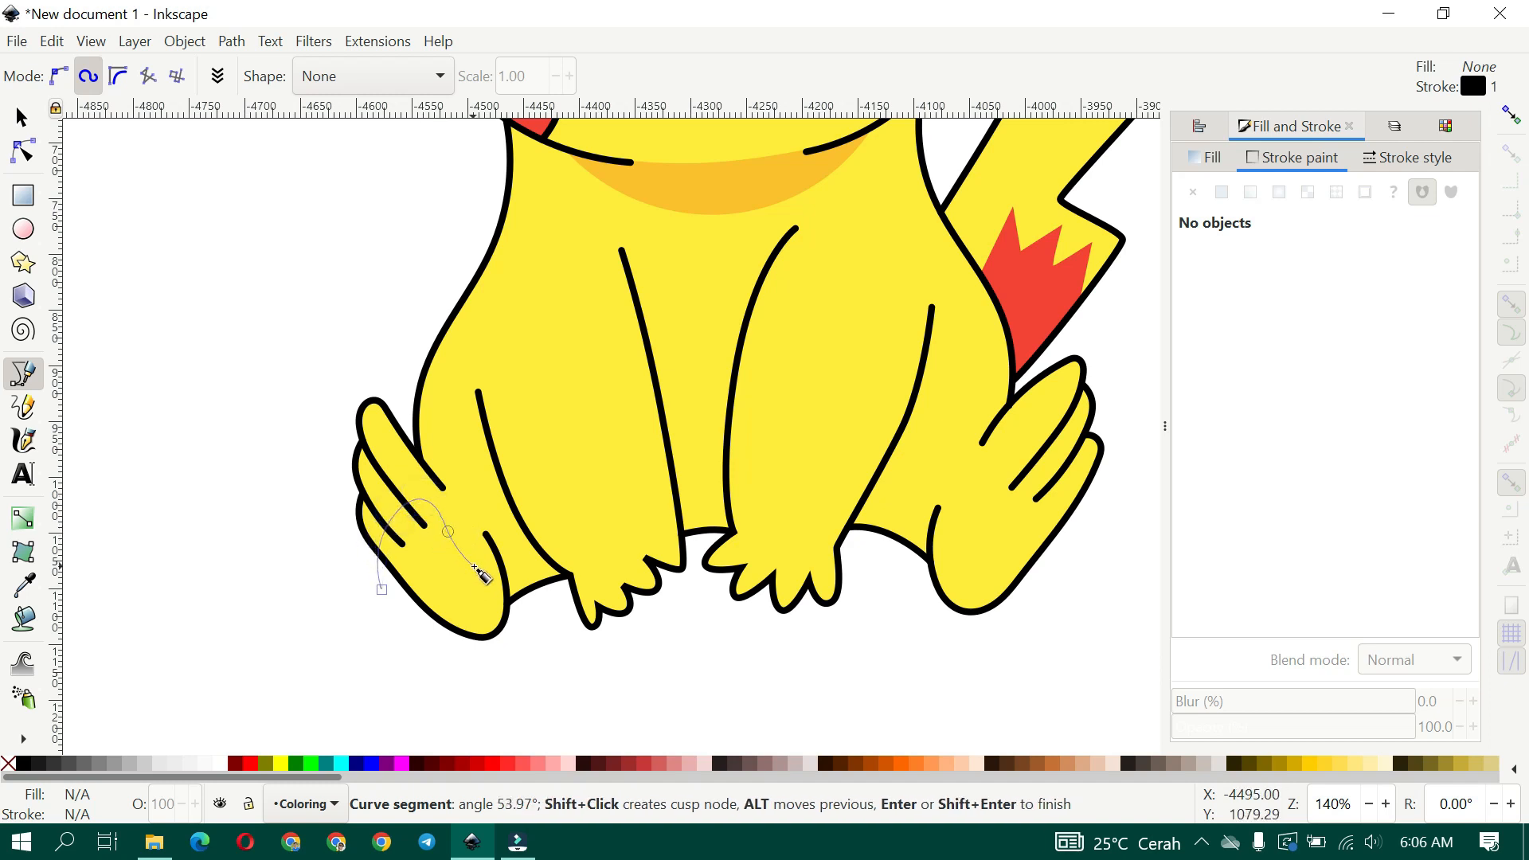
ctrl+scroll(483, 573, up, 1)
click(529, 529)
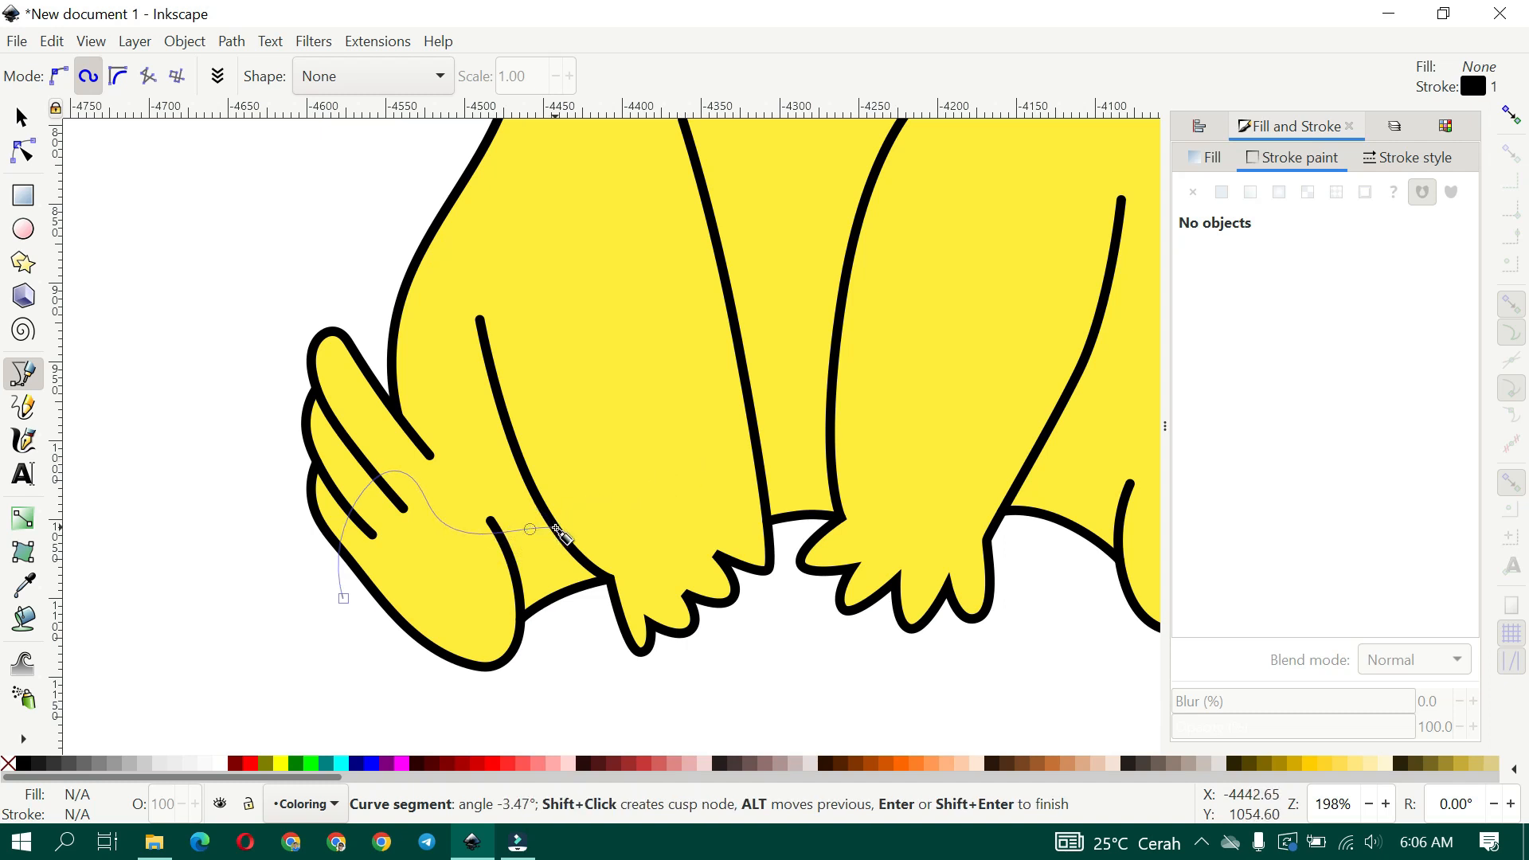
ctrl+scroll(558, 530, up, 1)
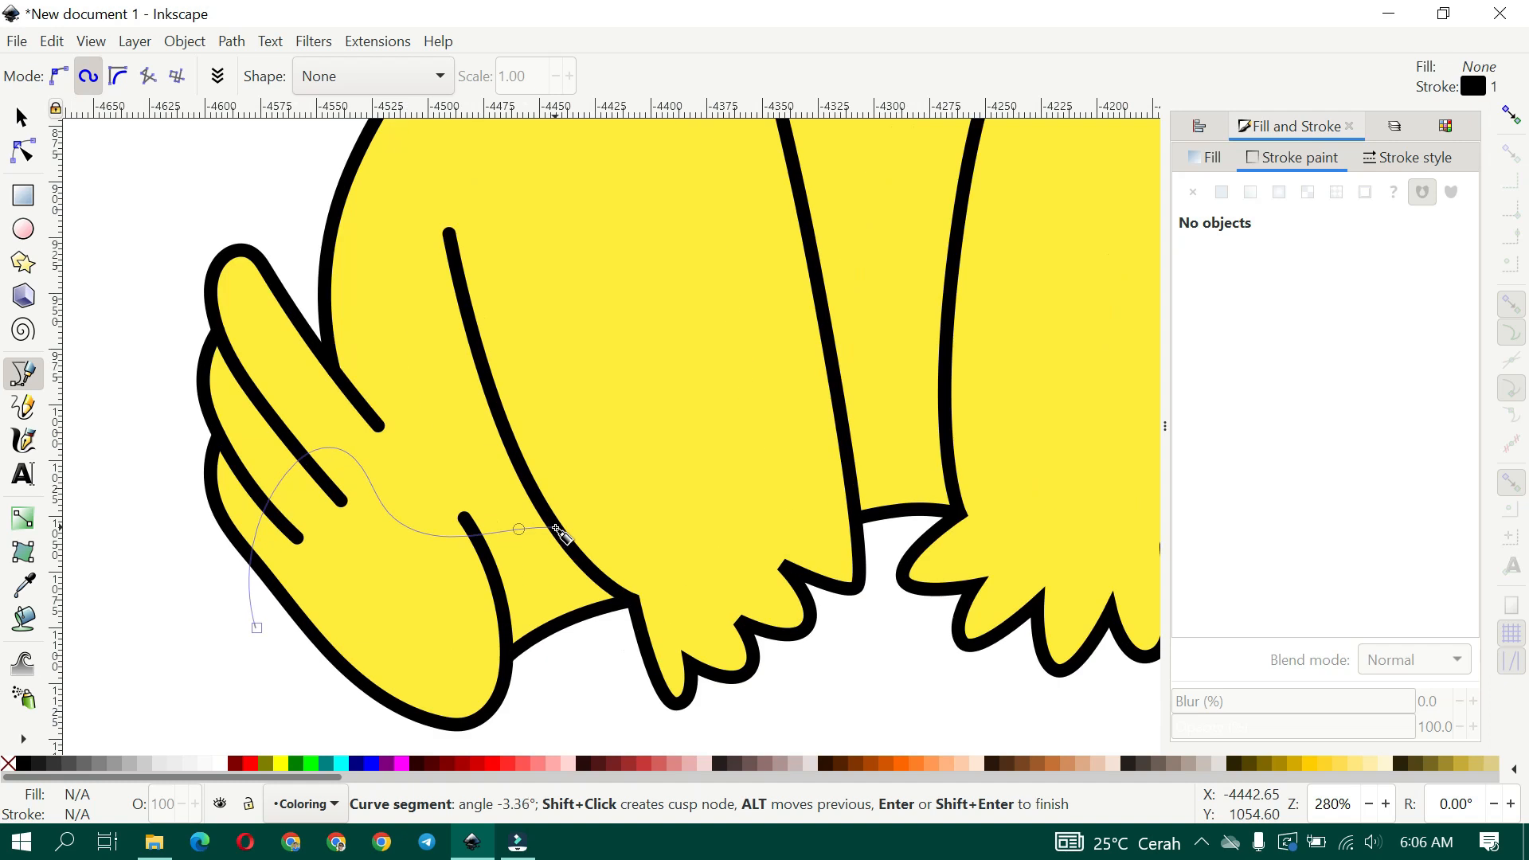
click(557, 529)
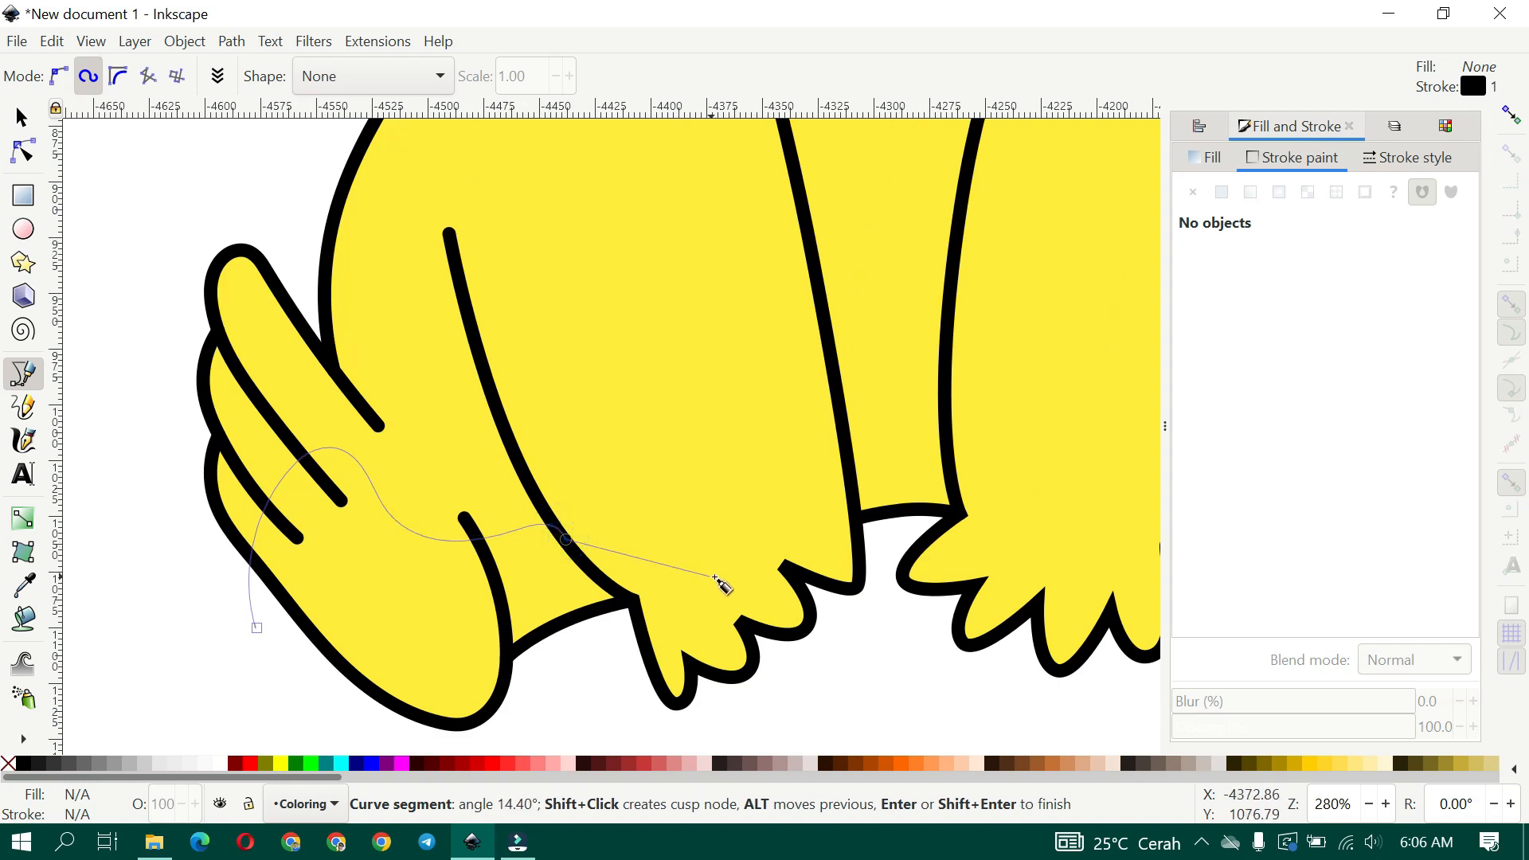
ctrl+scroll(661, 693, up, 2)
key(ctrl+z)
Continue the path along the outline of the left-hand paw's toes and up its inner edge
click(701, 725)
click(729, 653)
click(801, 675)
click(849, 652)
click(842, 573)
click(898, 585)
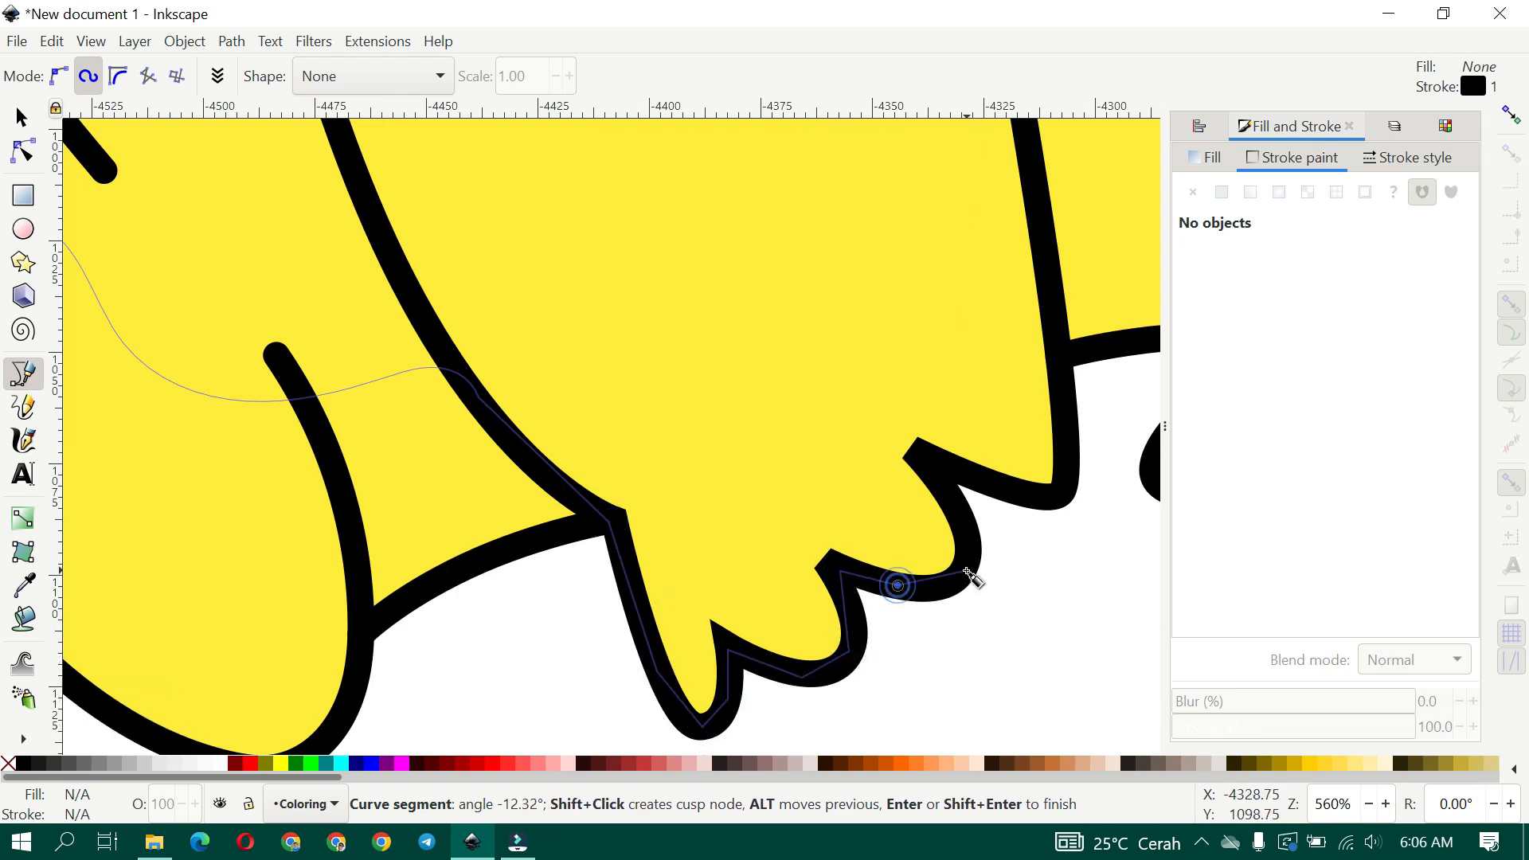
click(941, 468)
click(1069, 475)
scroll(1063, 352, down, 2)
scroll(795, 301, up, 1)
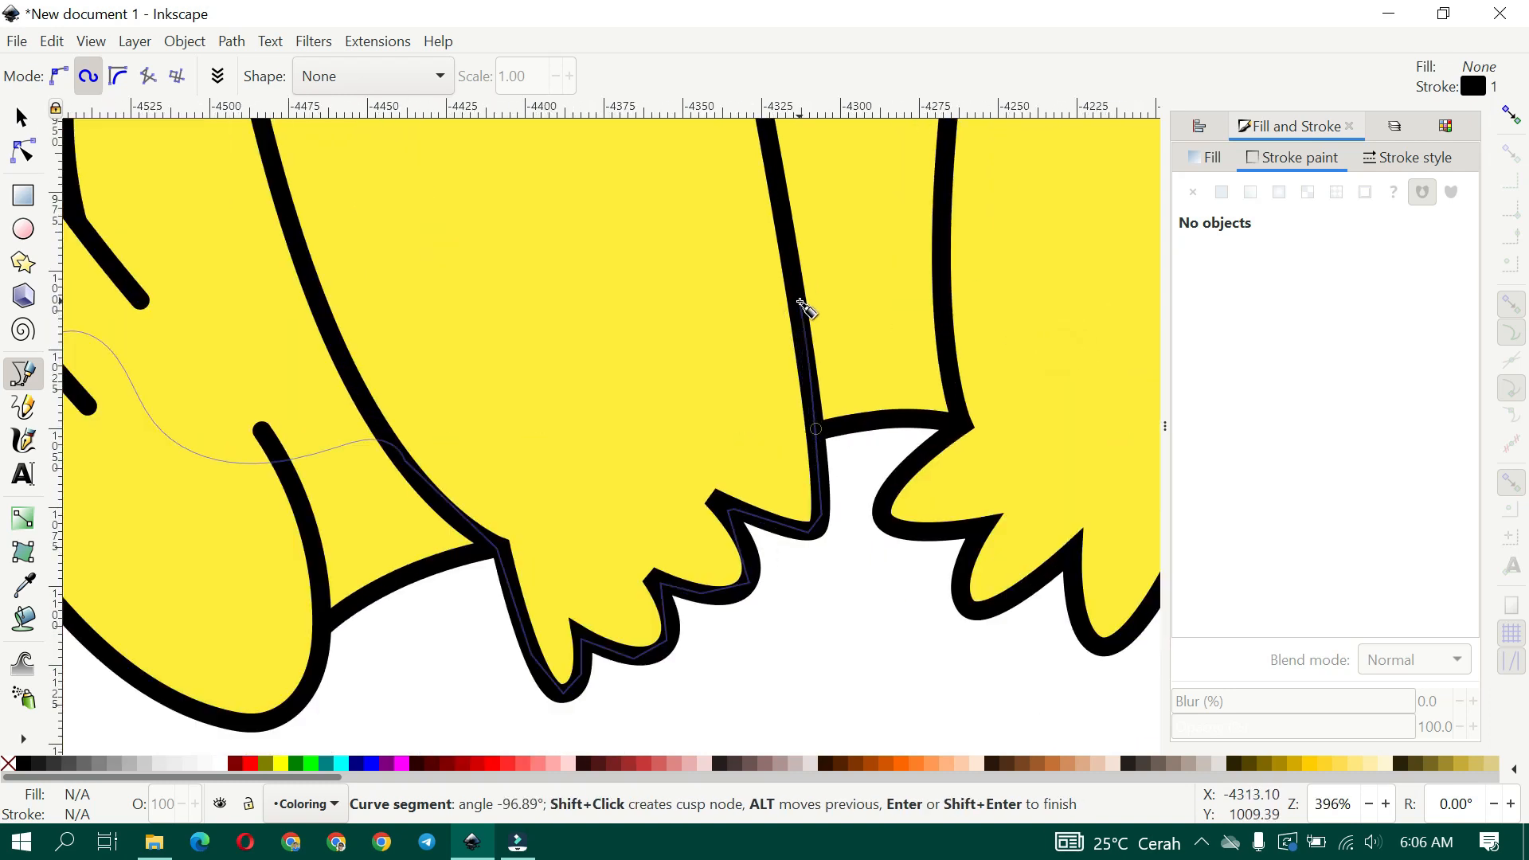
Carry the path over the belly gap between the arms and around the first toes of the right-hand paw
click(800, 306)
click(866, 294)
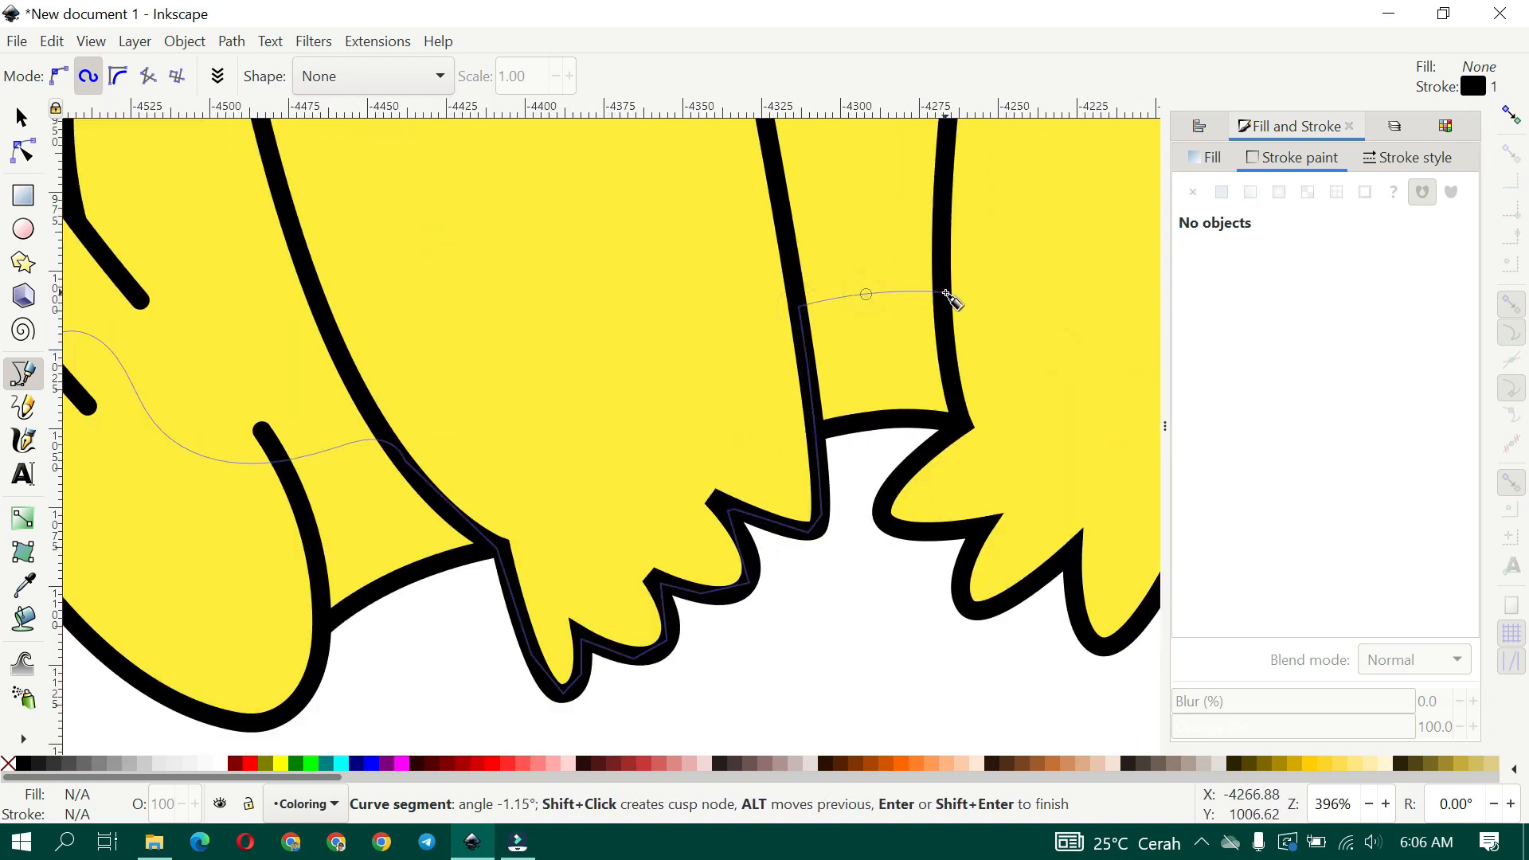
click(945, 292)
scroll(965, 418, up, 1)
click(961, 431)
click(847, 548)
click(873, 572)
click(989, 570)
click(981, 692)
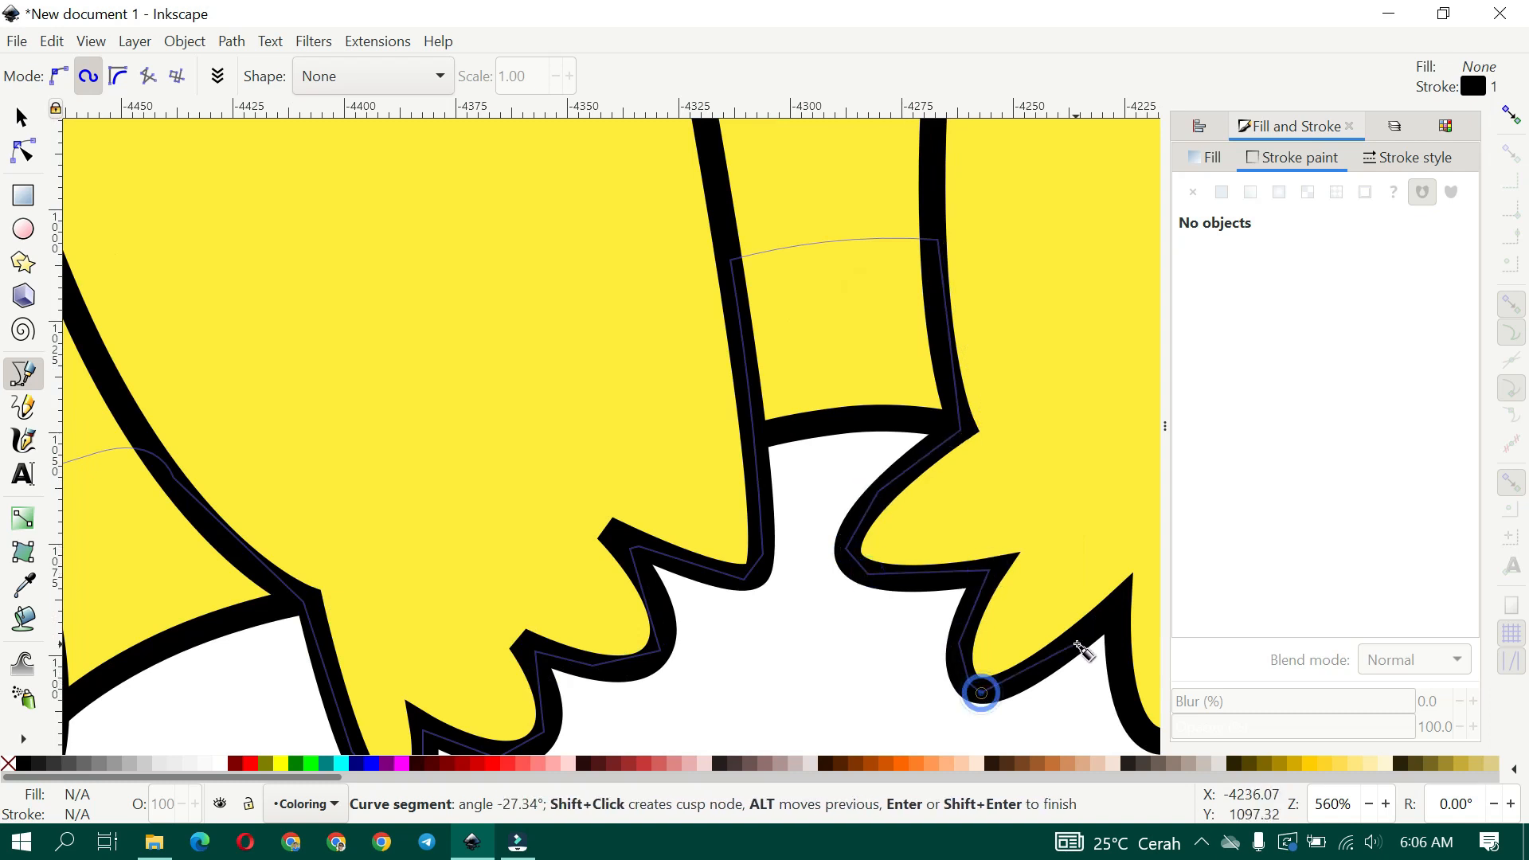
Trace the remaining toes of the right-hand paw and continue the path up to its outer wrist
scroll(691, 562, right, 10)
scroll(691, 562, down, 3)
scroll(574, 536, up, 2)
click(522, 313)
click(543, 484)
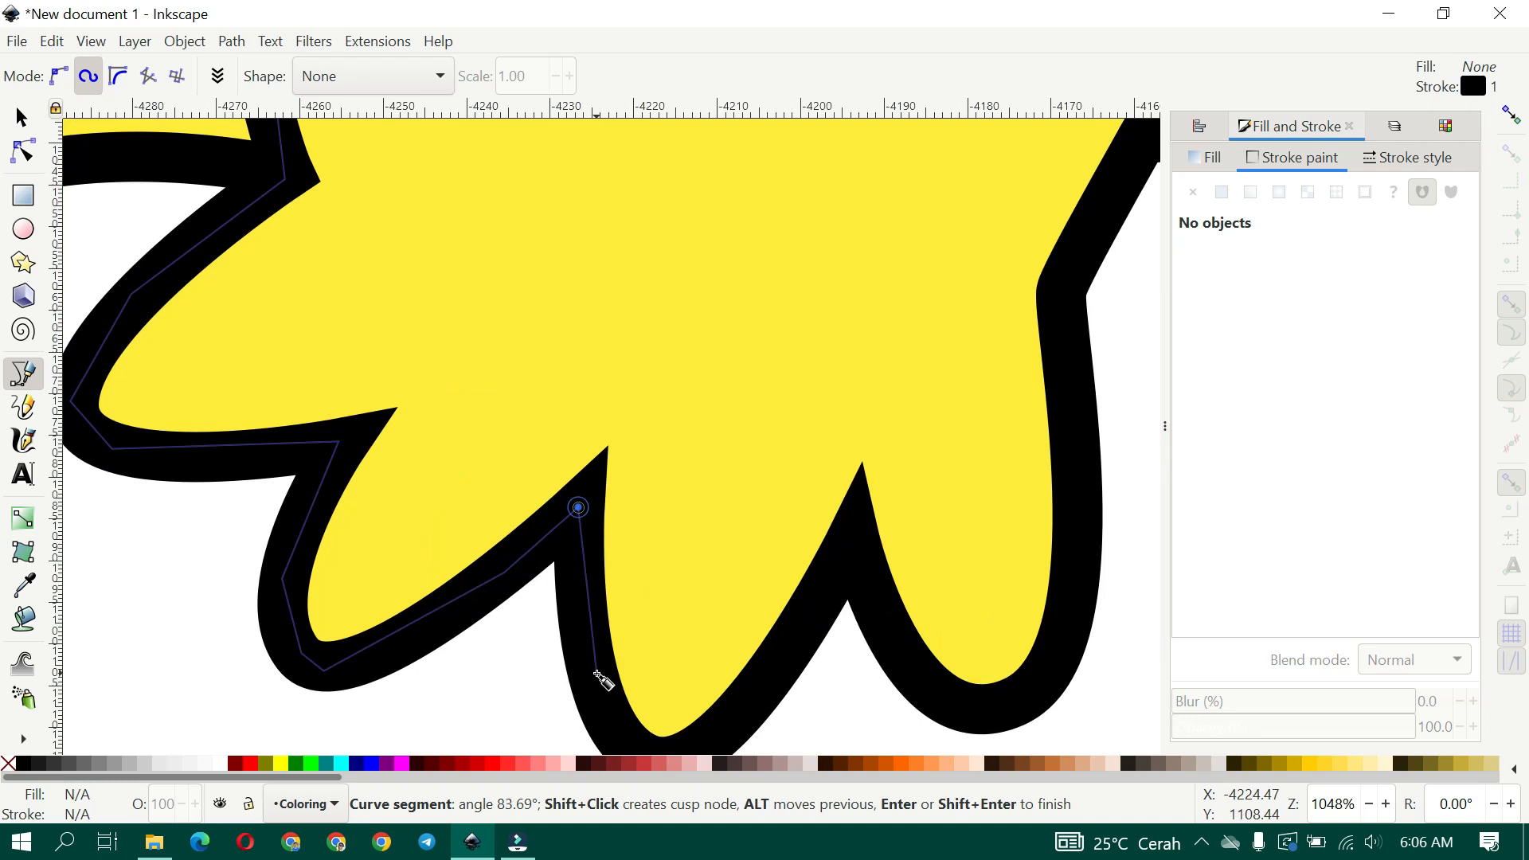
click(590, 568)
click(800, 336)
click(889, 507)
click(986, 476)
scroll(980, 467, down, 1)
click(955, 309)
Extend the path up the right-hand arm's outer line and curve it across into the right-hand foot
scroll(955, 309, right, 10)
scroll(955, 309, up, 4)
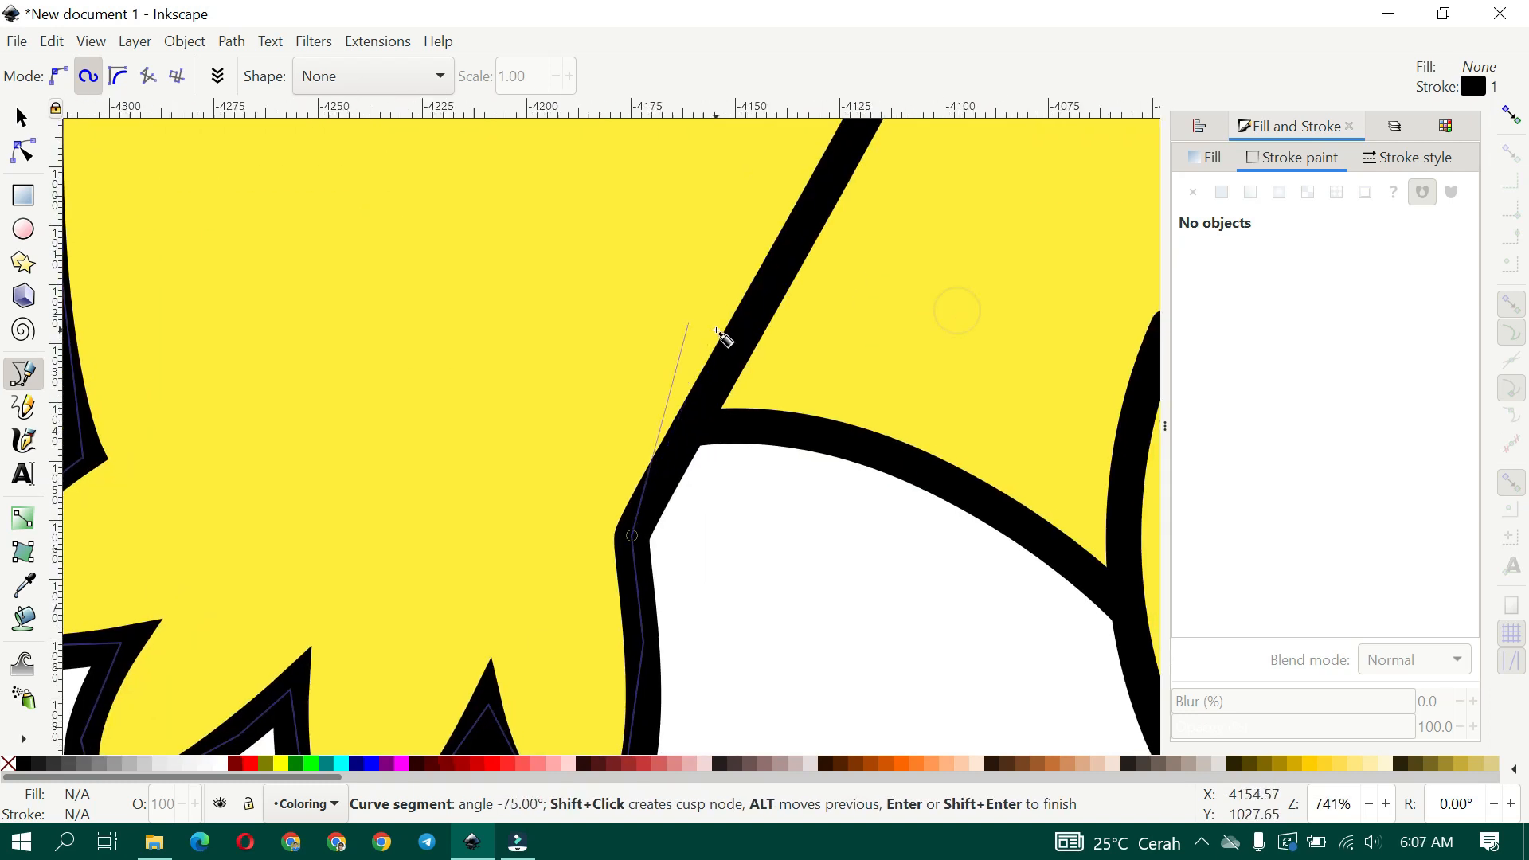
scroll(751, 323, down, 2)
click(762, 316)
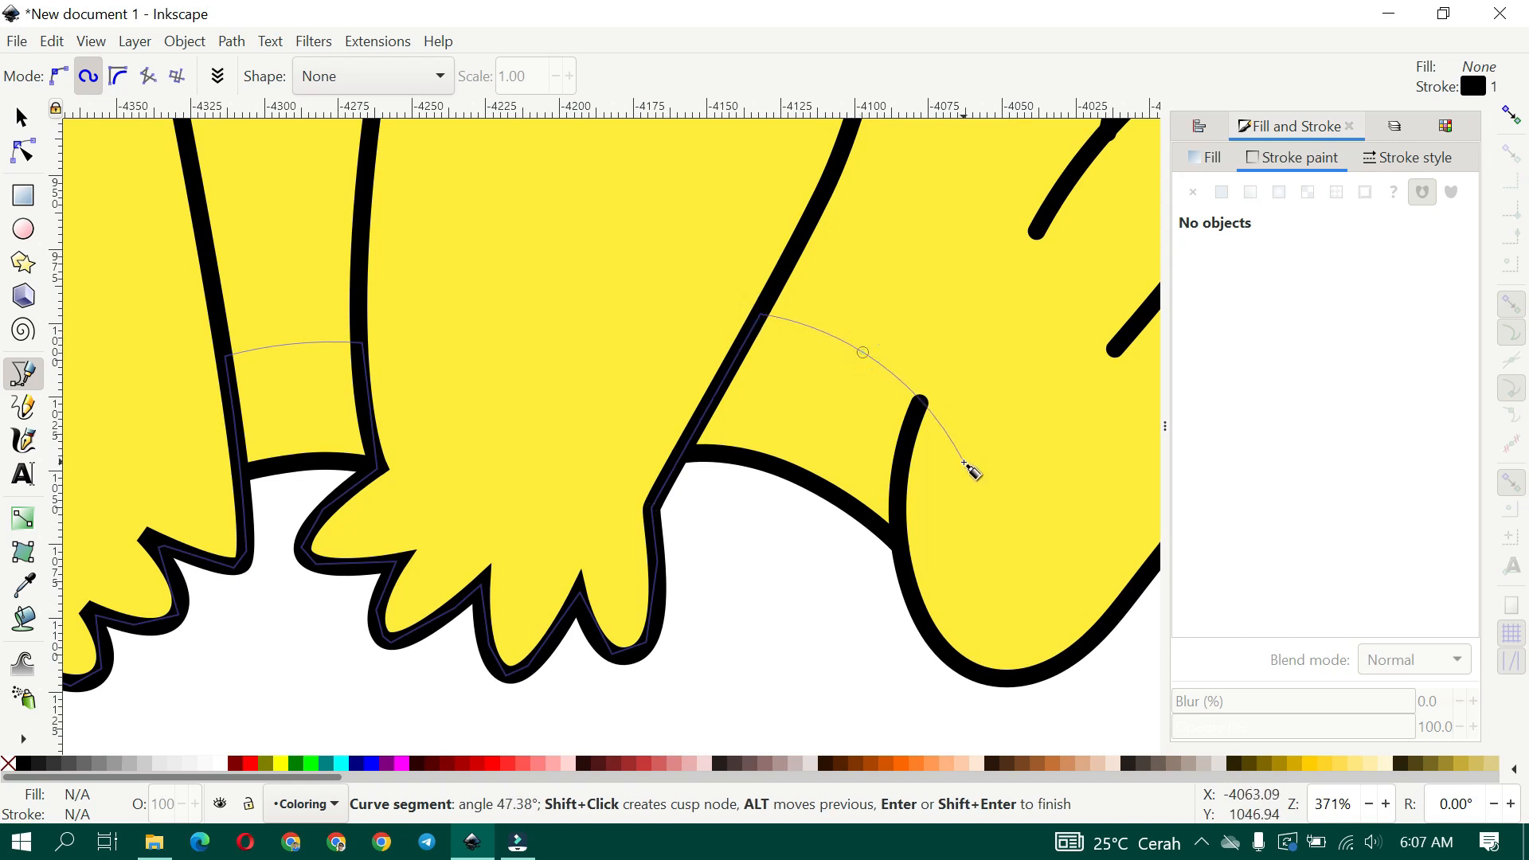
click(1017, 444)
scroll(1018, 444, down, 1)
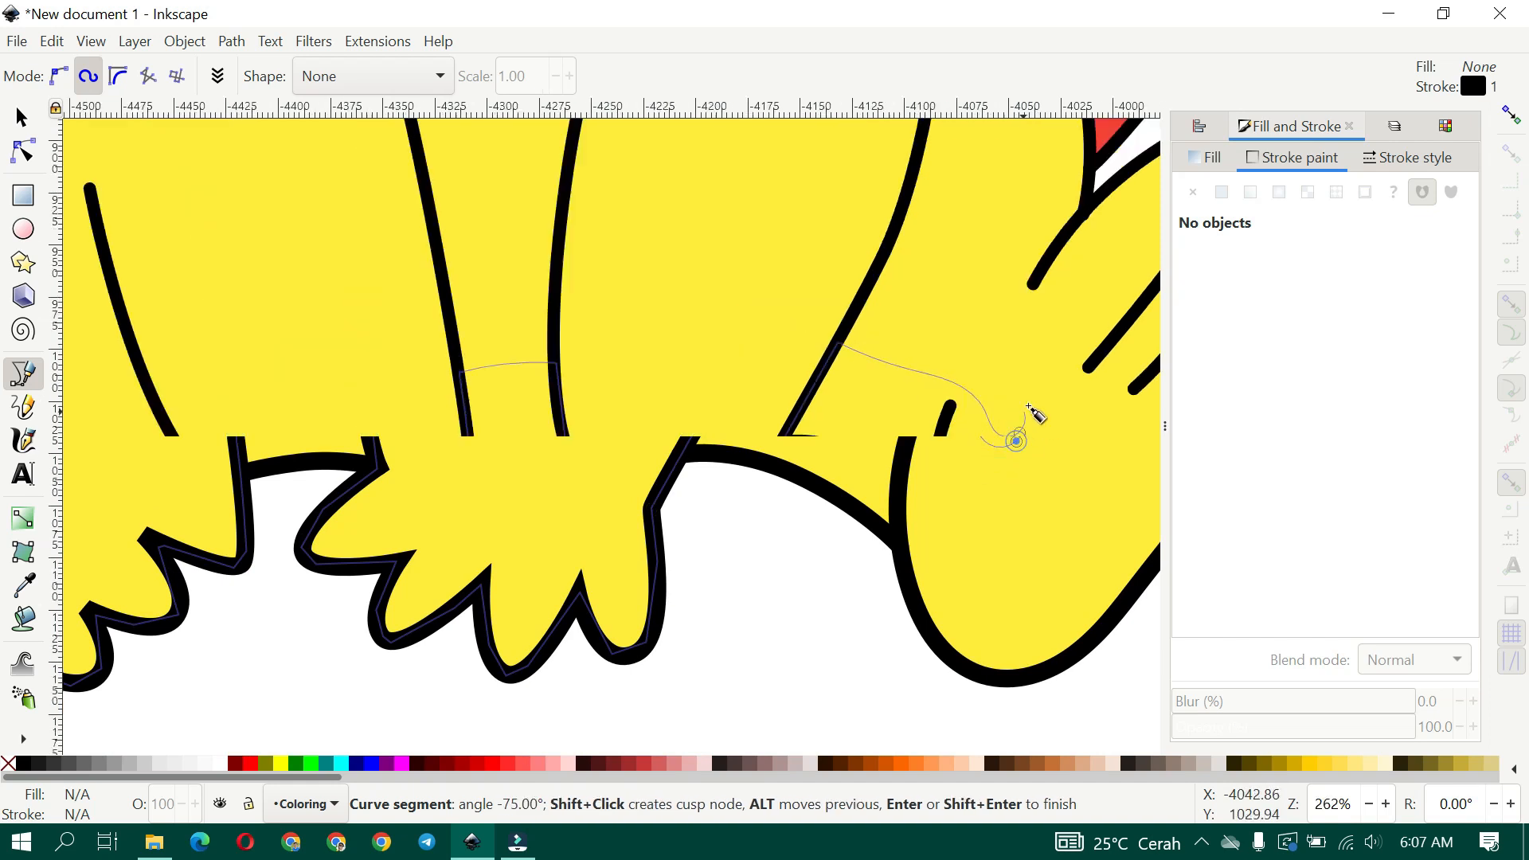
scroll(1014, 398, up, 2)
scroll(1013, 399, right, 4)
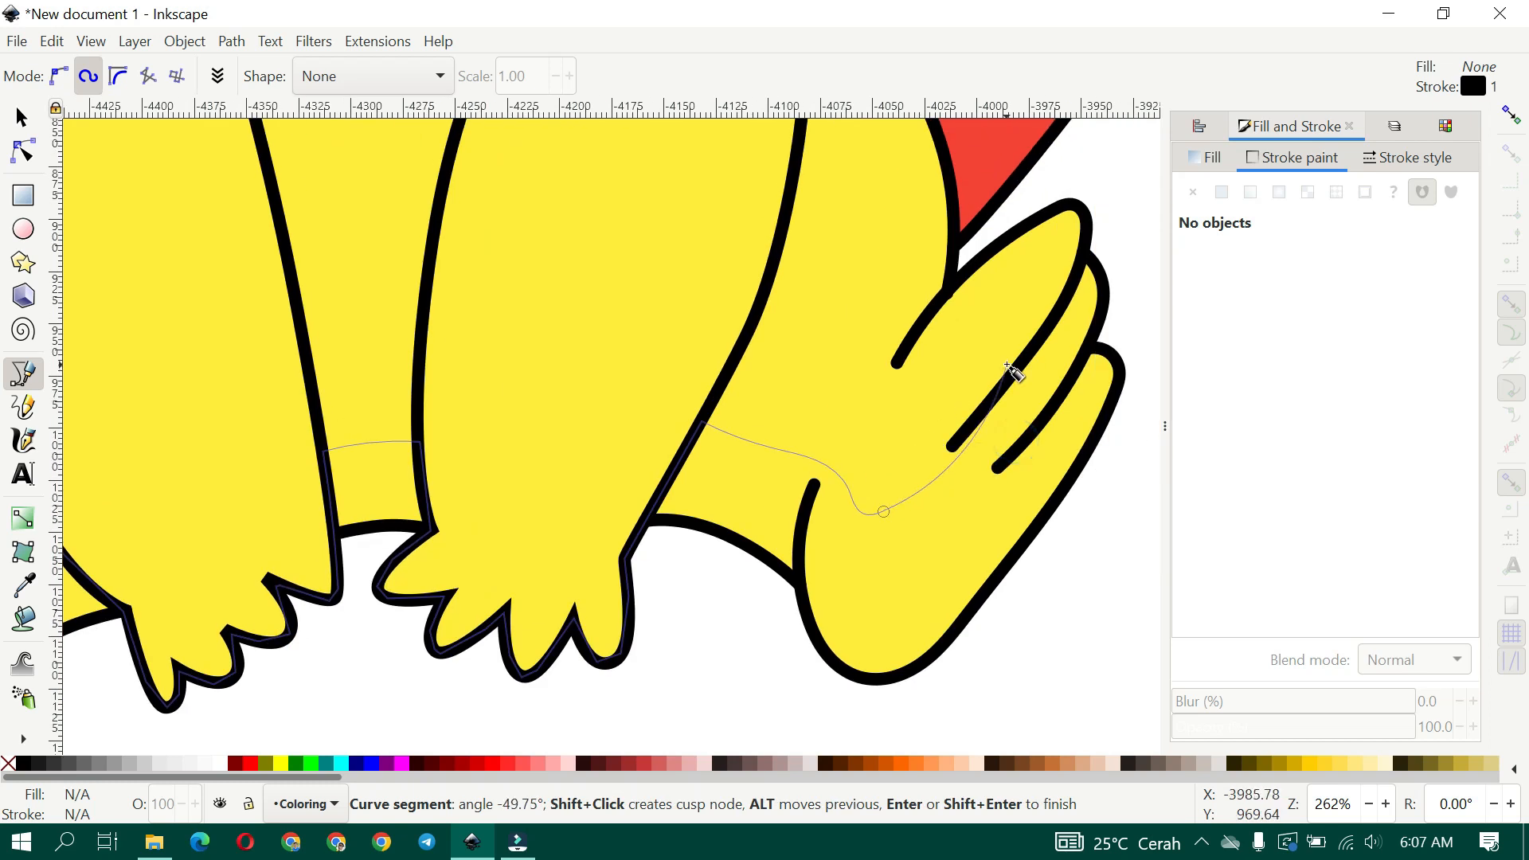
Loop the path past the right-hand foot and below both feet to close it, and adjust one of its nodes
click(1088, 309)
click(1111, 655)
scroll(988, 629, down, 4)
click(660, 653)
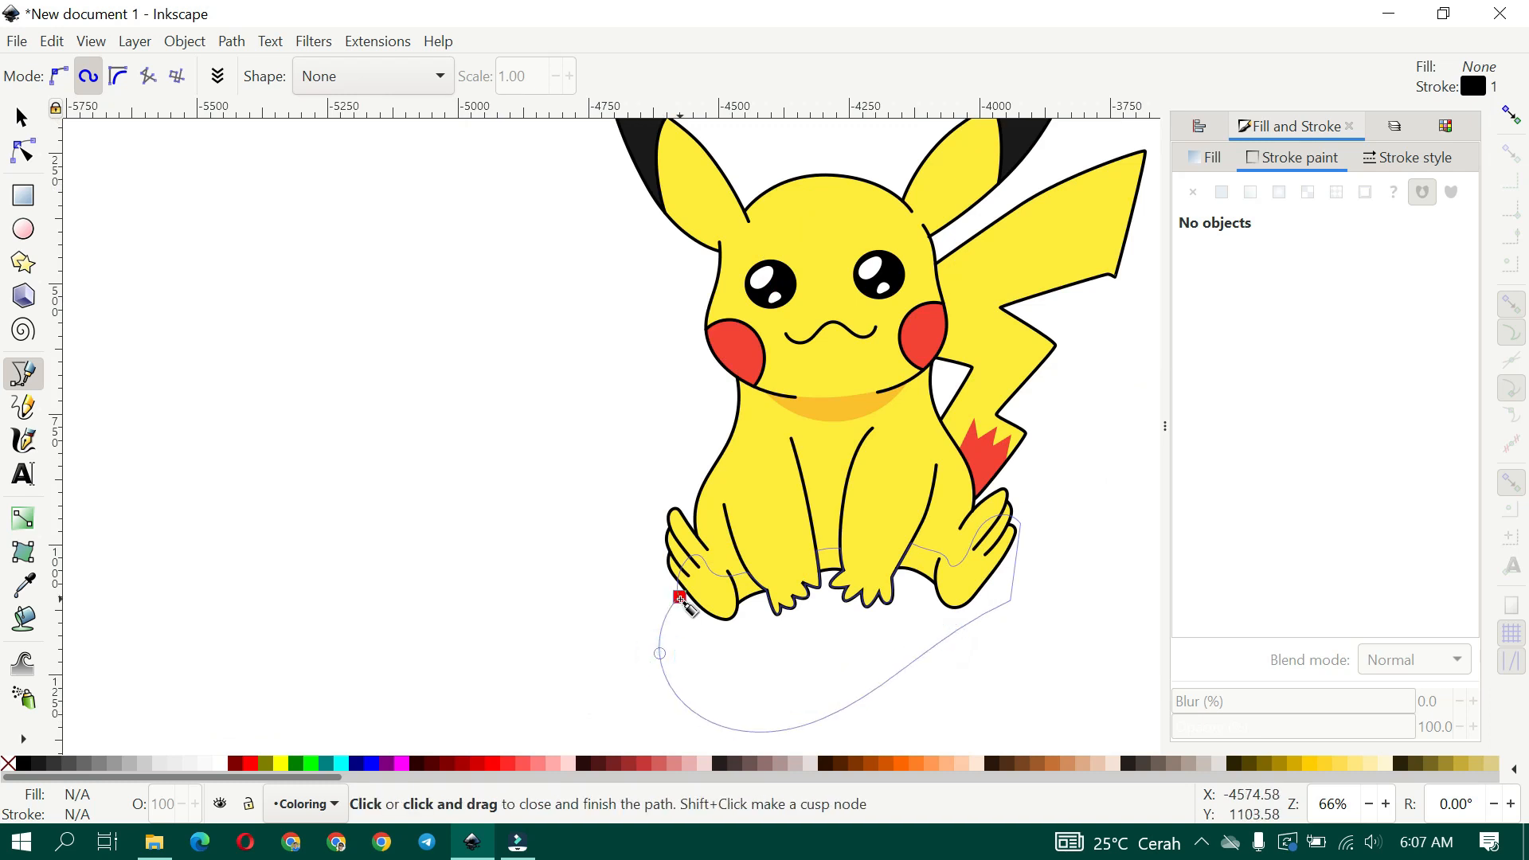
click(679, 598)
scroll(672, 594, up, 2)
key(n)
scroll(715, 532, up, 2)
drag(713, 524, 651, 485)
Fill the closed lower-body shape with the chin shadow's fbc02d using the Dropper tool and remove its stroke paint
key(s)
scroll(811, 558, down, 2)
key(d)
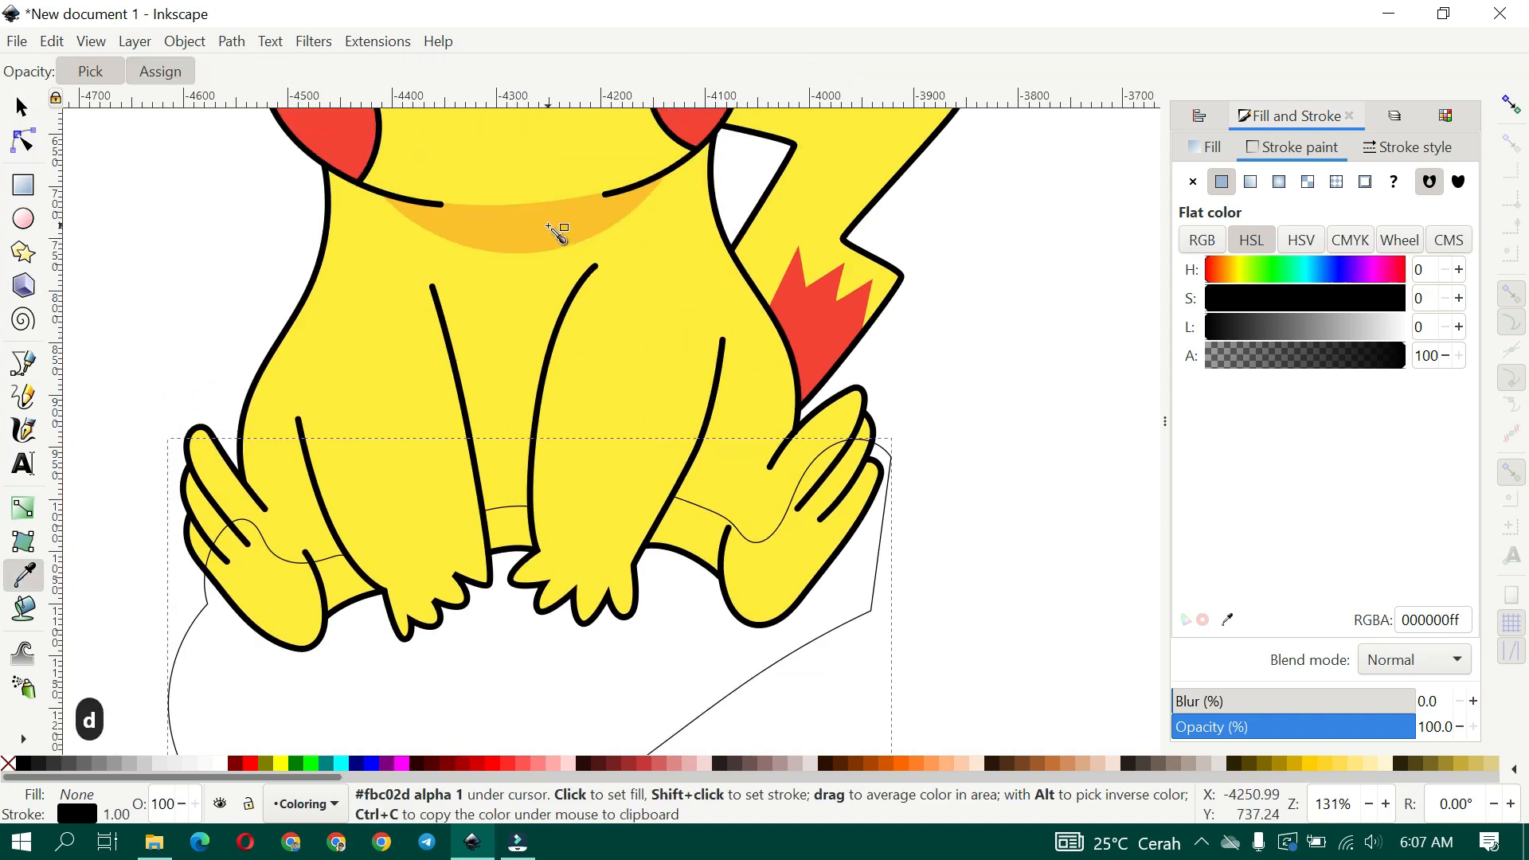
click(557, 230)
key(d)
key(ctrl+shift+f)
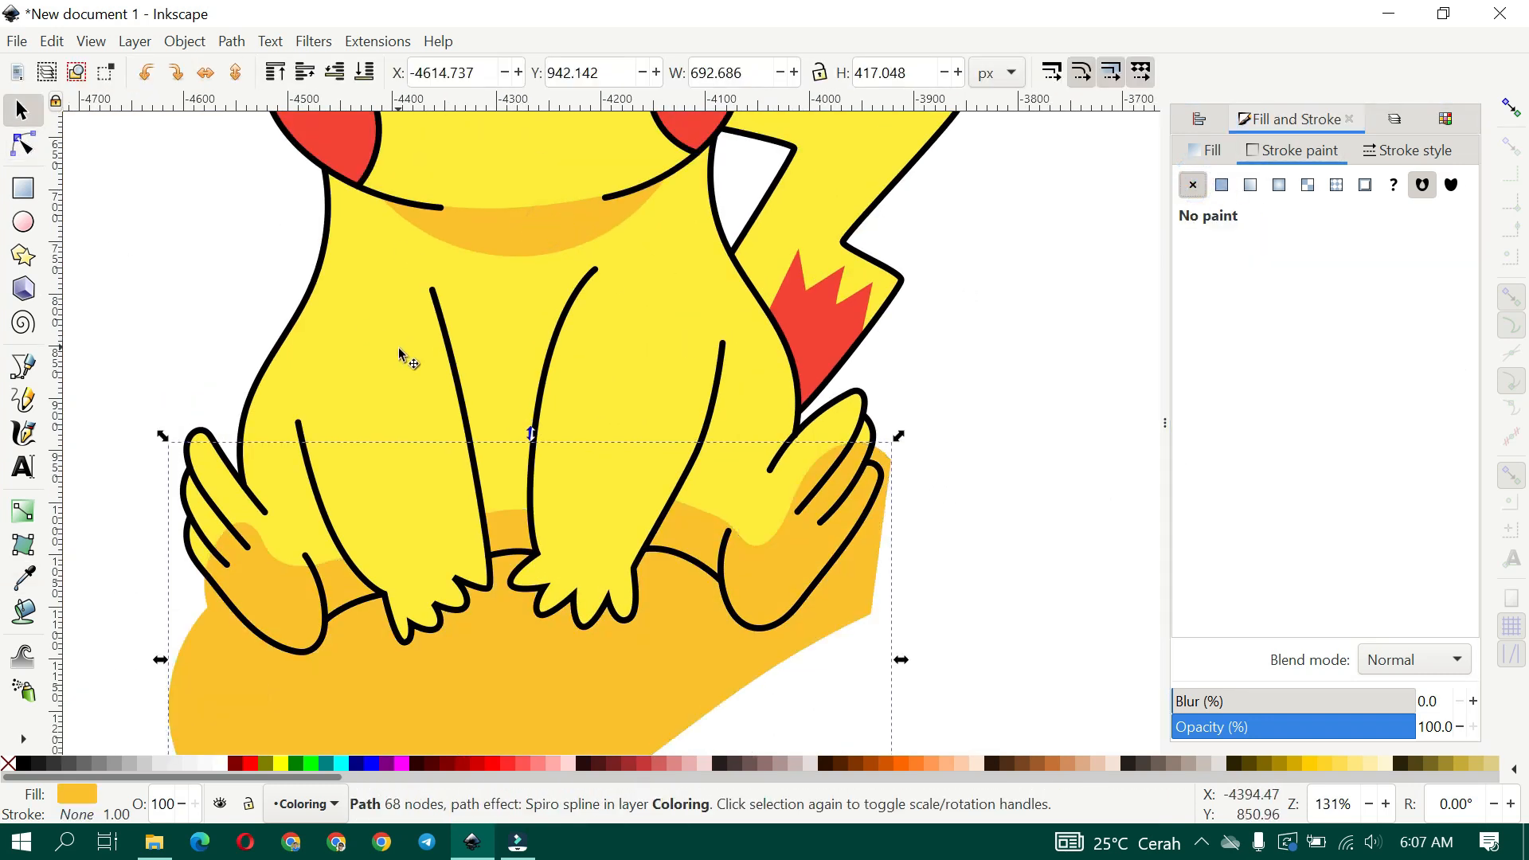
Duplicate the yellow body fill and intersect it with the orange shape to trim the shadow to the lower body and feet
ctrl+click(358, 355)
key(ctrl+d)
shift+click(641, 690)
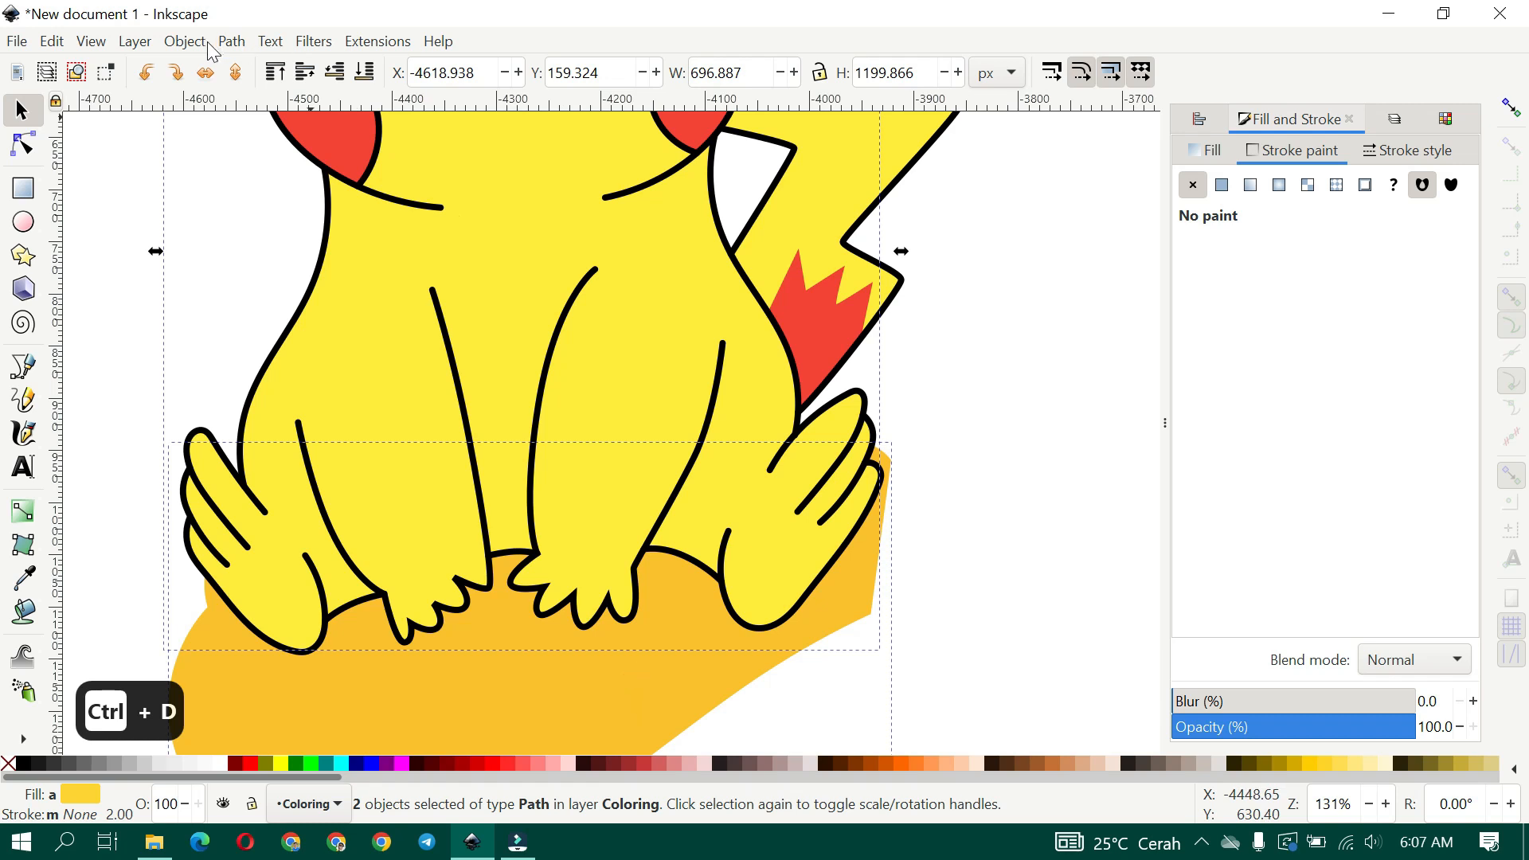
click(231, 41)
click(235, 172)
ctrl+scroll(368, 249, down, 2)
click(970, 532)
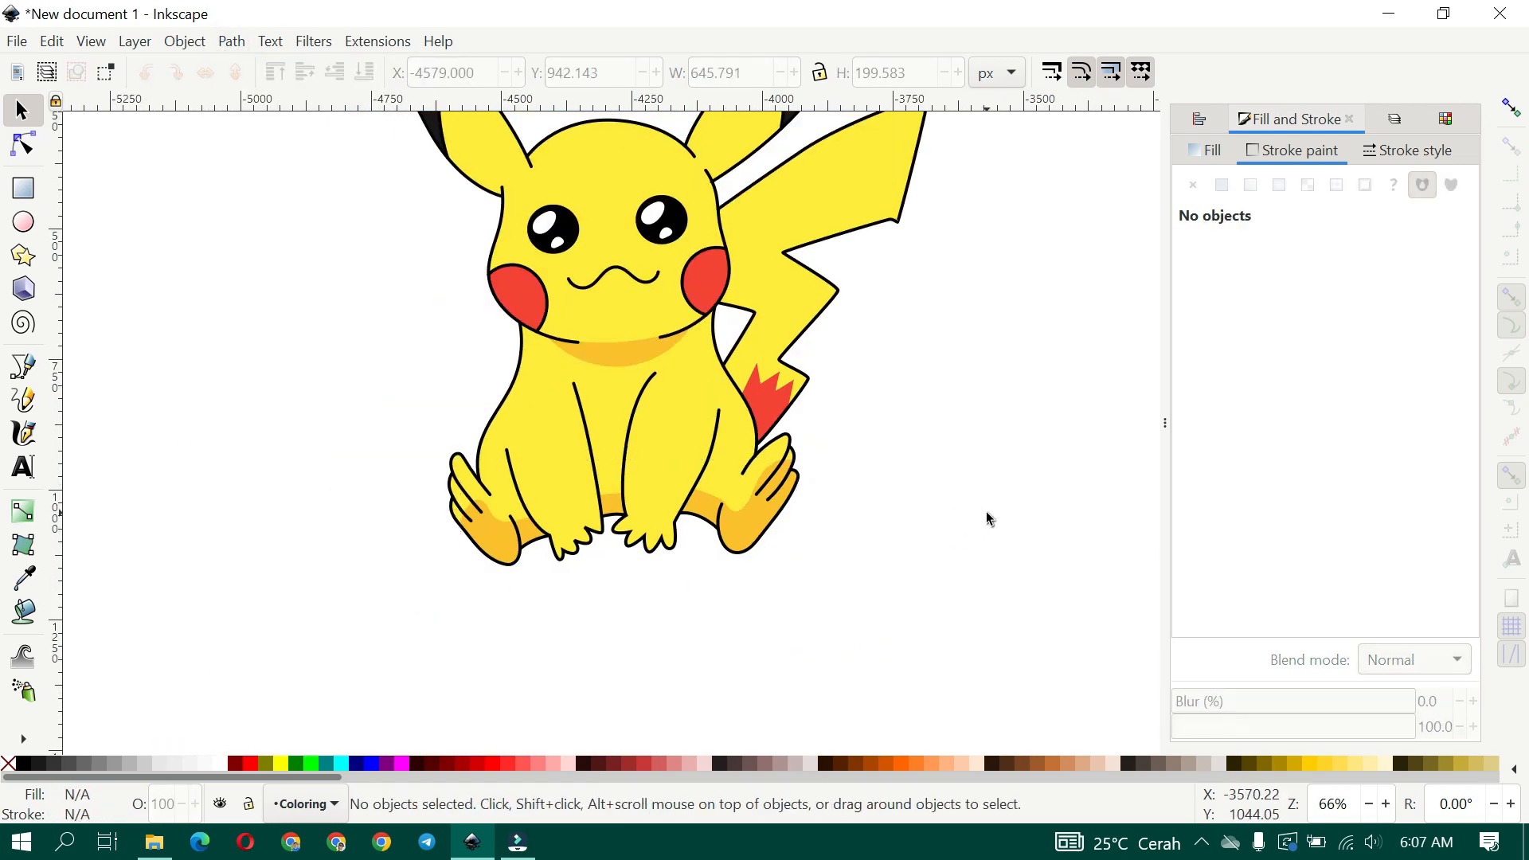
Draw a closed four-corner path over the lower edge of the tail's upper segment, reaching past its outline
ctrl+scroll(804, 228, up, 2)
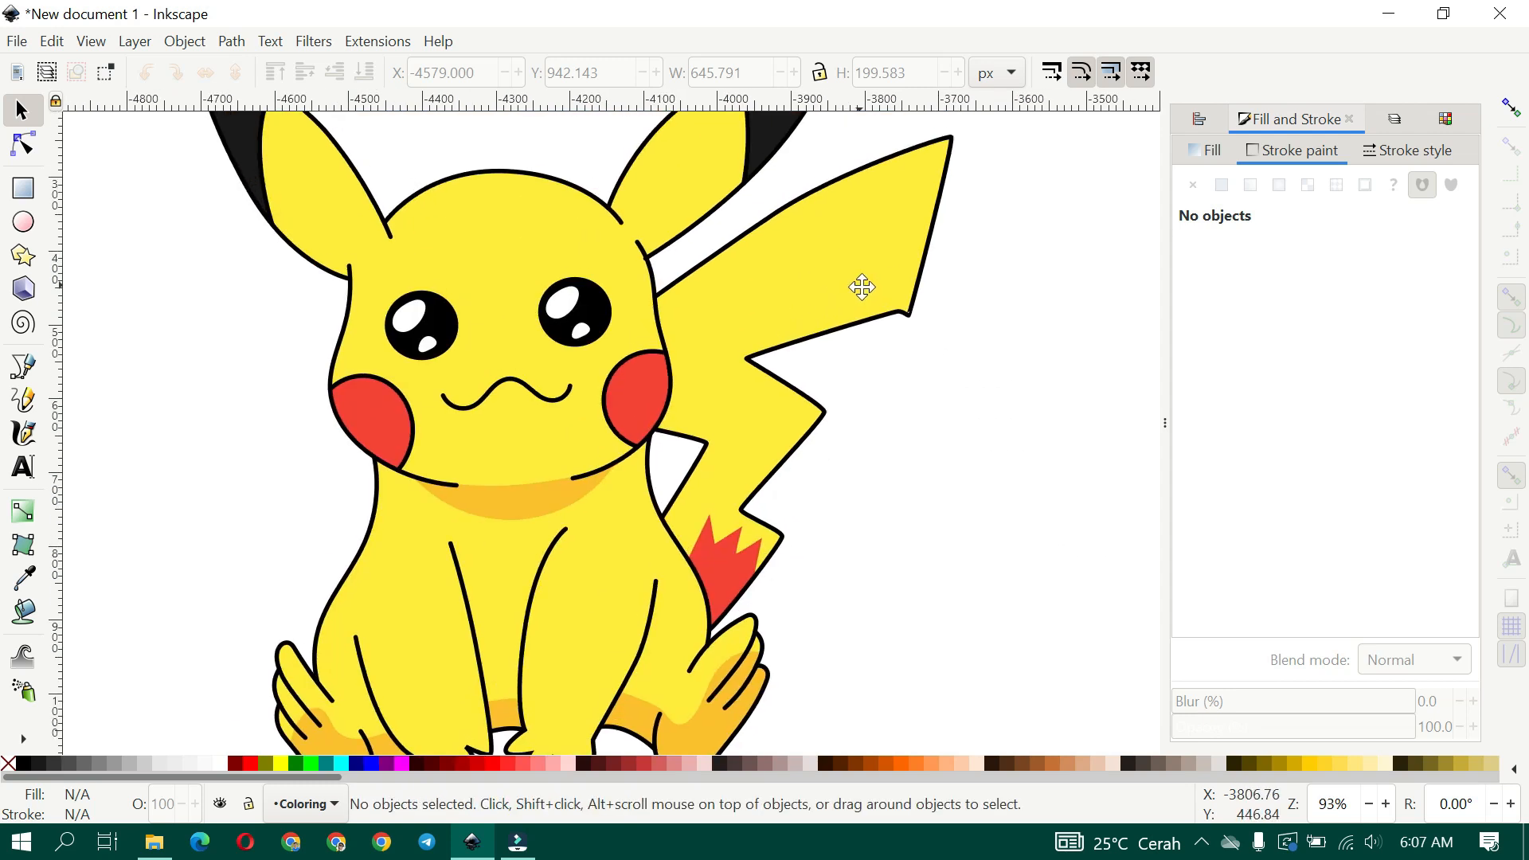
scroll(860, 286, up, 3)
key(b)
click(59, 76)
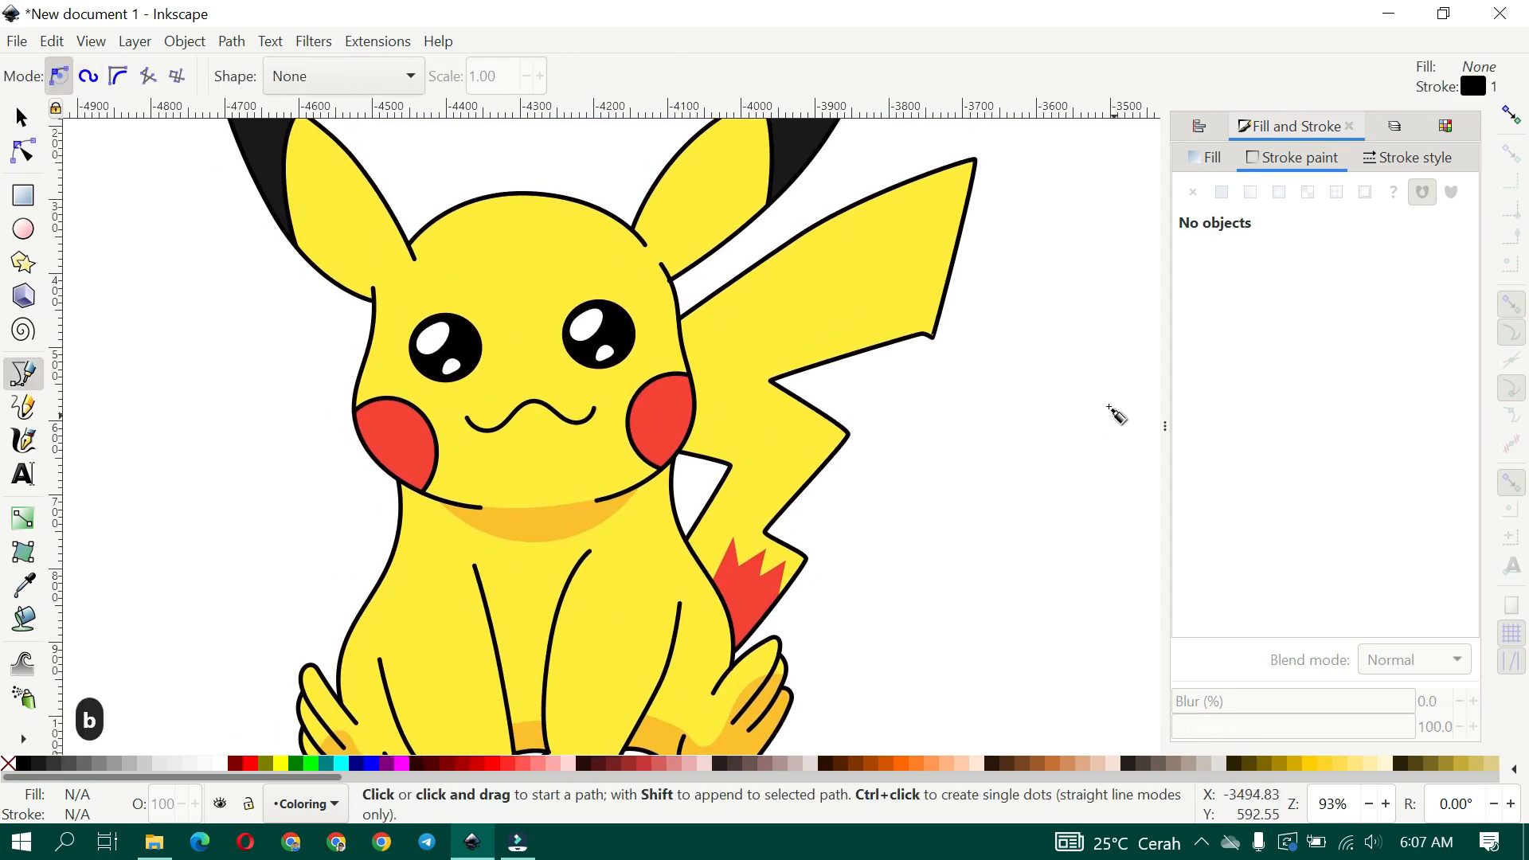
click(1020, 231)
click(737, 367)
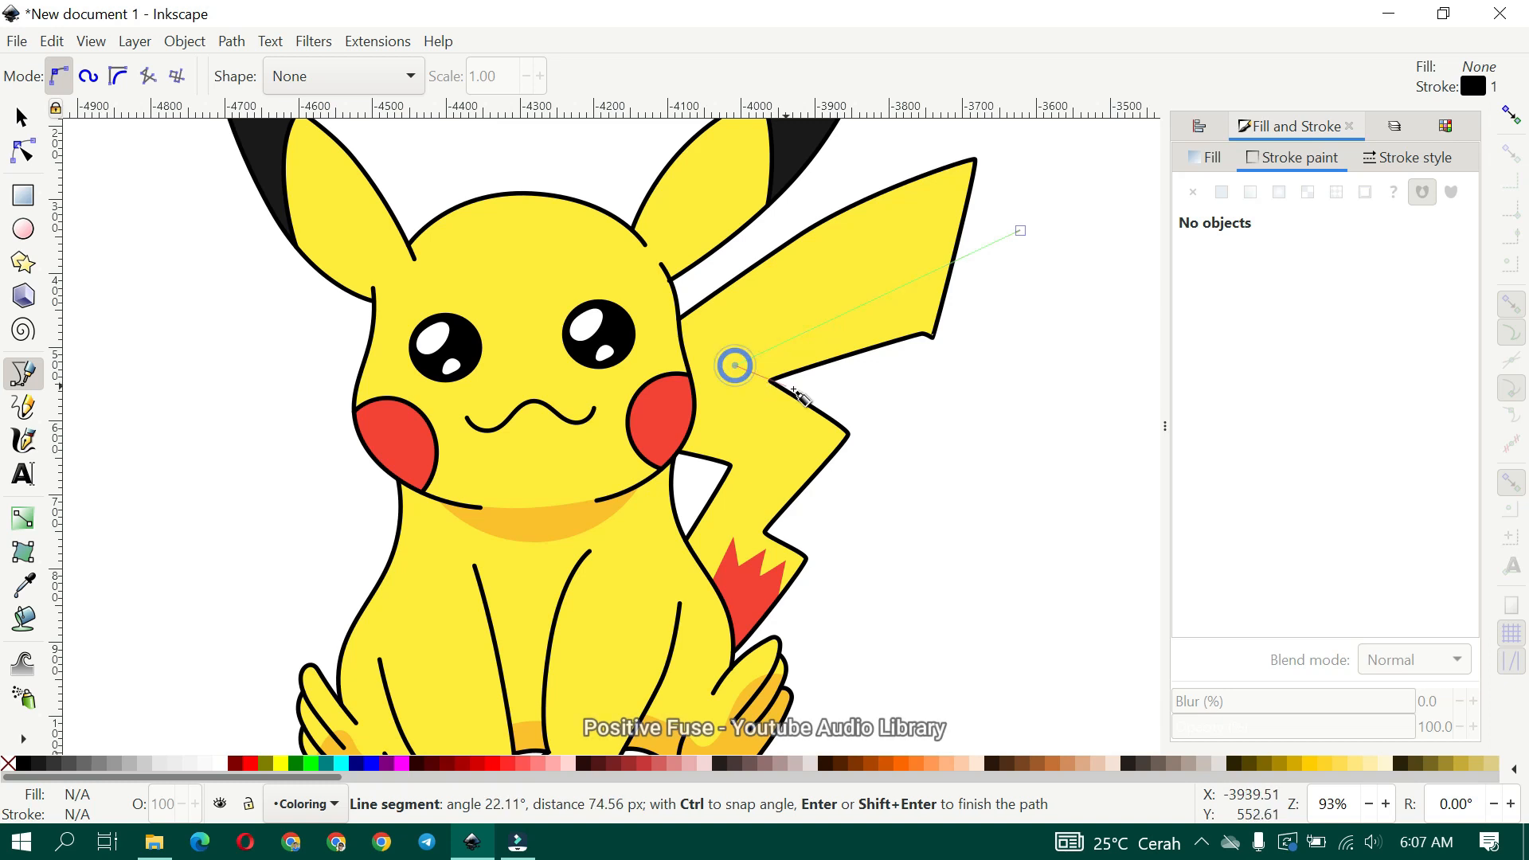
click(829, 403)
click(1073, 317)
click(1022, 232)
Draw a second closed straight-edged path over the outer edge of the tail's lower zigzag, down to the red base
scroll(949, 474, up, 2)
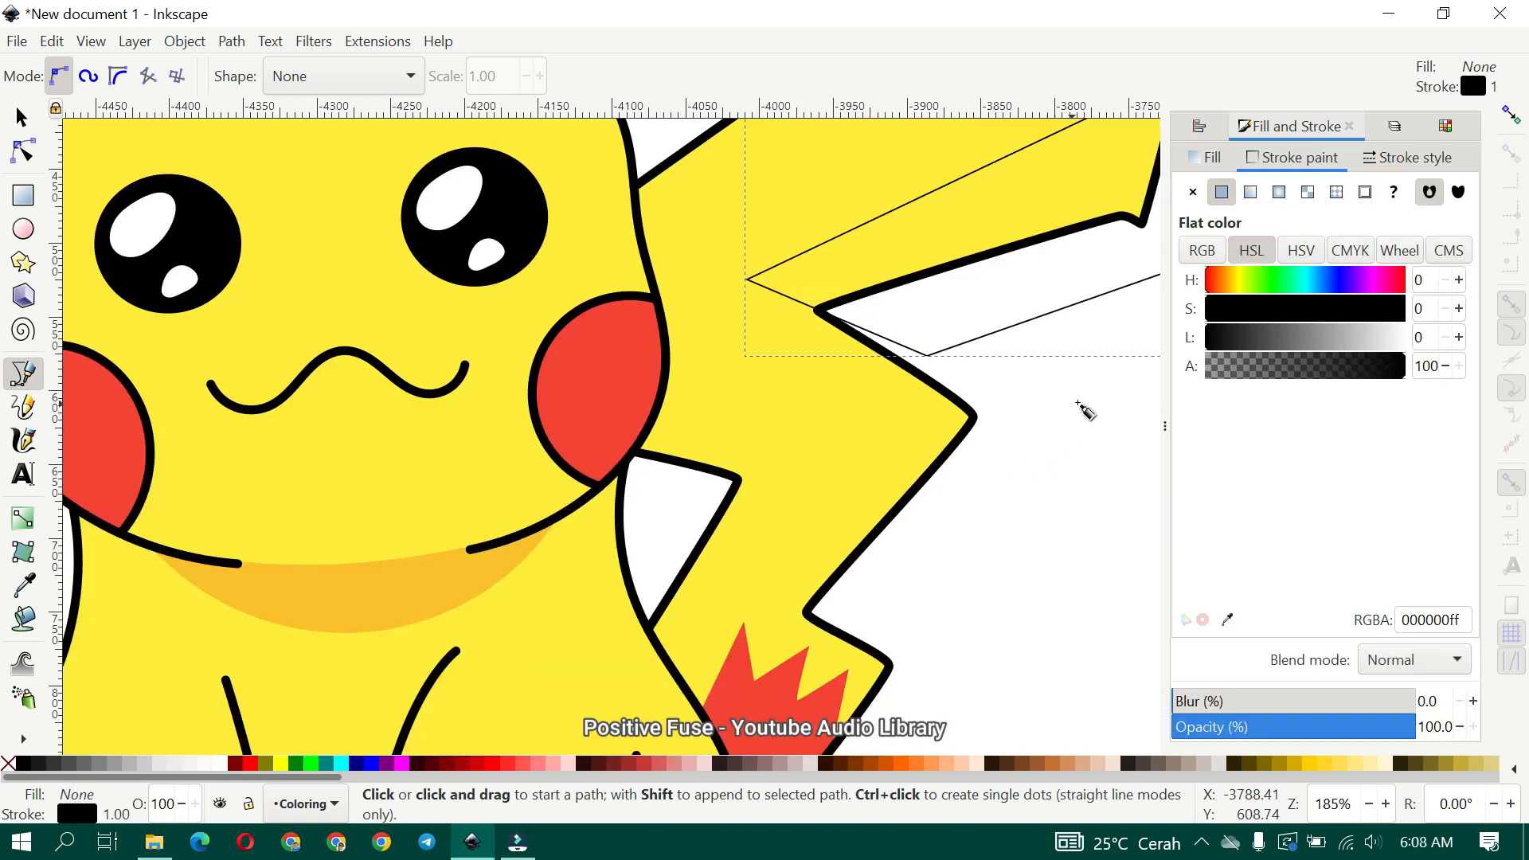
click(1083, 399)
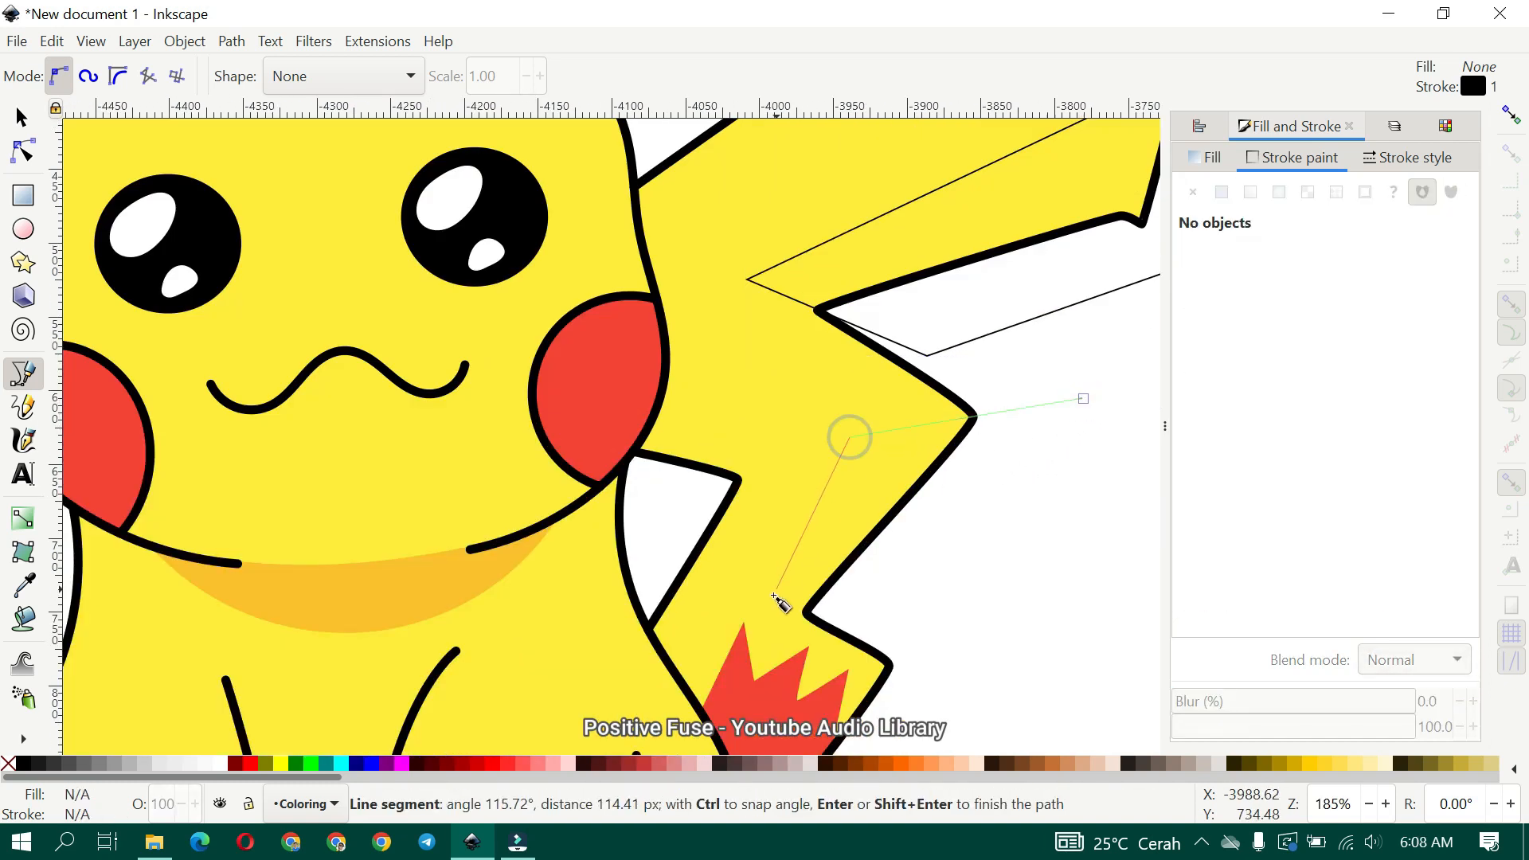
scroll(799, 524, down, 3)
click(786, 537)
click(852, 679)
click(1058, 679)
drag(1112, 406, 986, 499)
click(1009, 379)
Fill both tail shadow shapes with the chin shadow's fbc02d using the Dropper tool and remove their stroke paint
scroll(528, 353, down, 1)
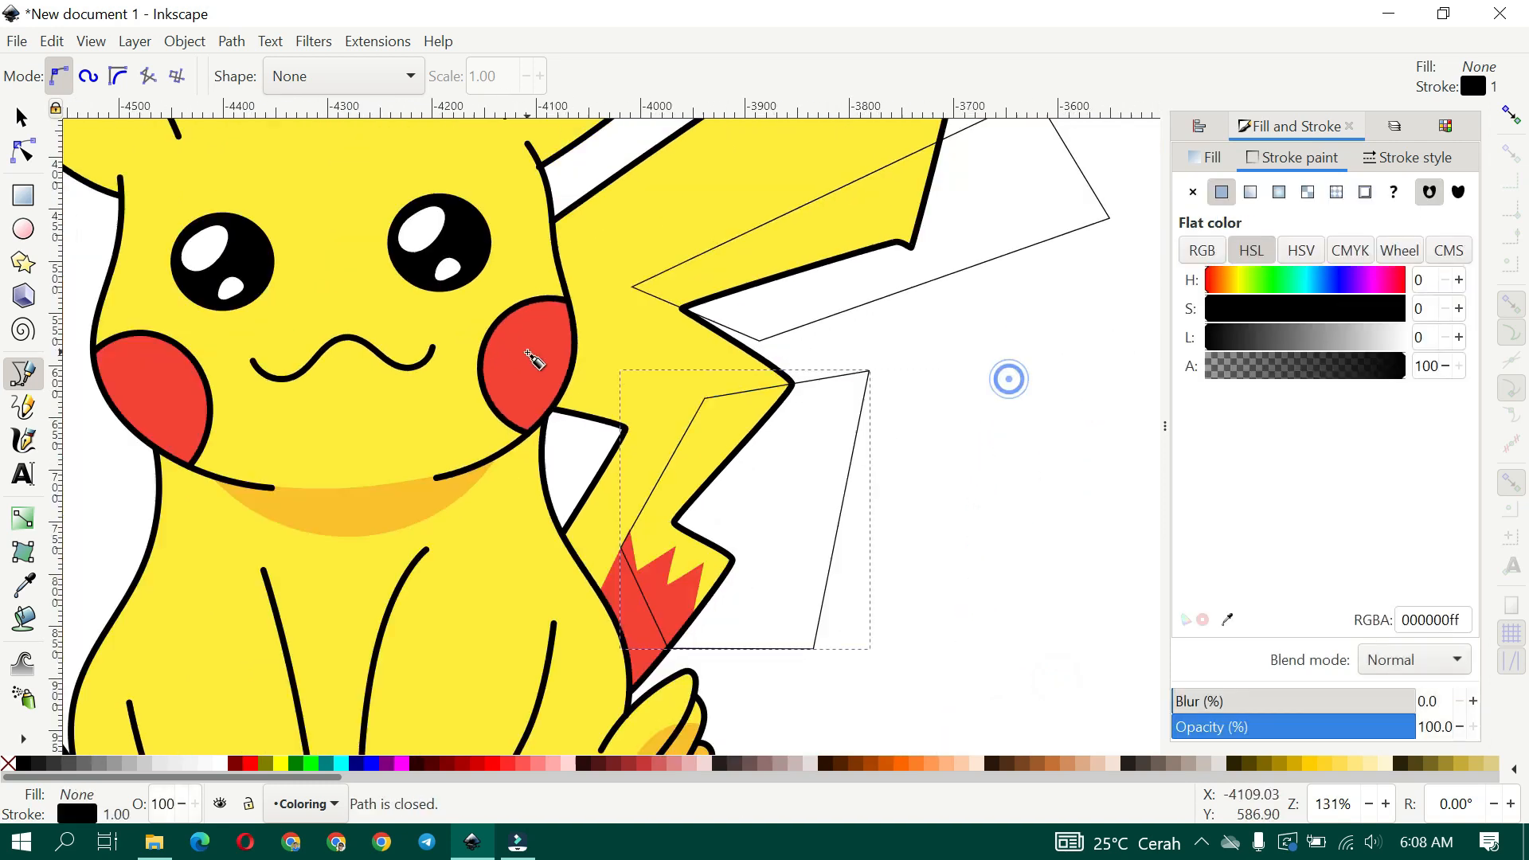
click(22, 118)
shift+click(840, 310)
drag(1000, 273, 993, 311)
key(d)
click(352, 542)
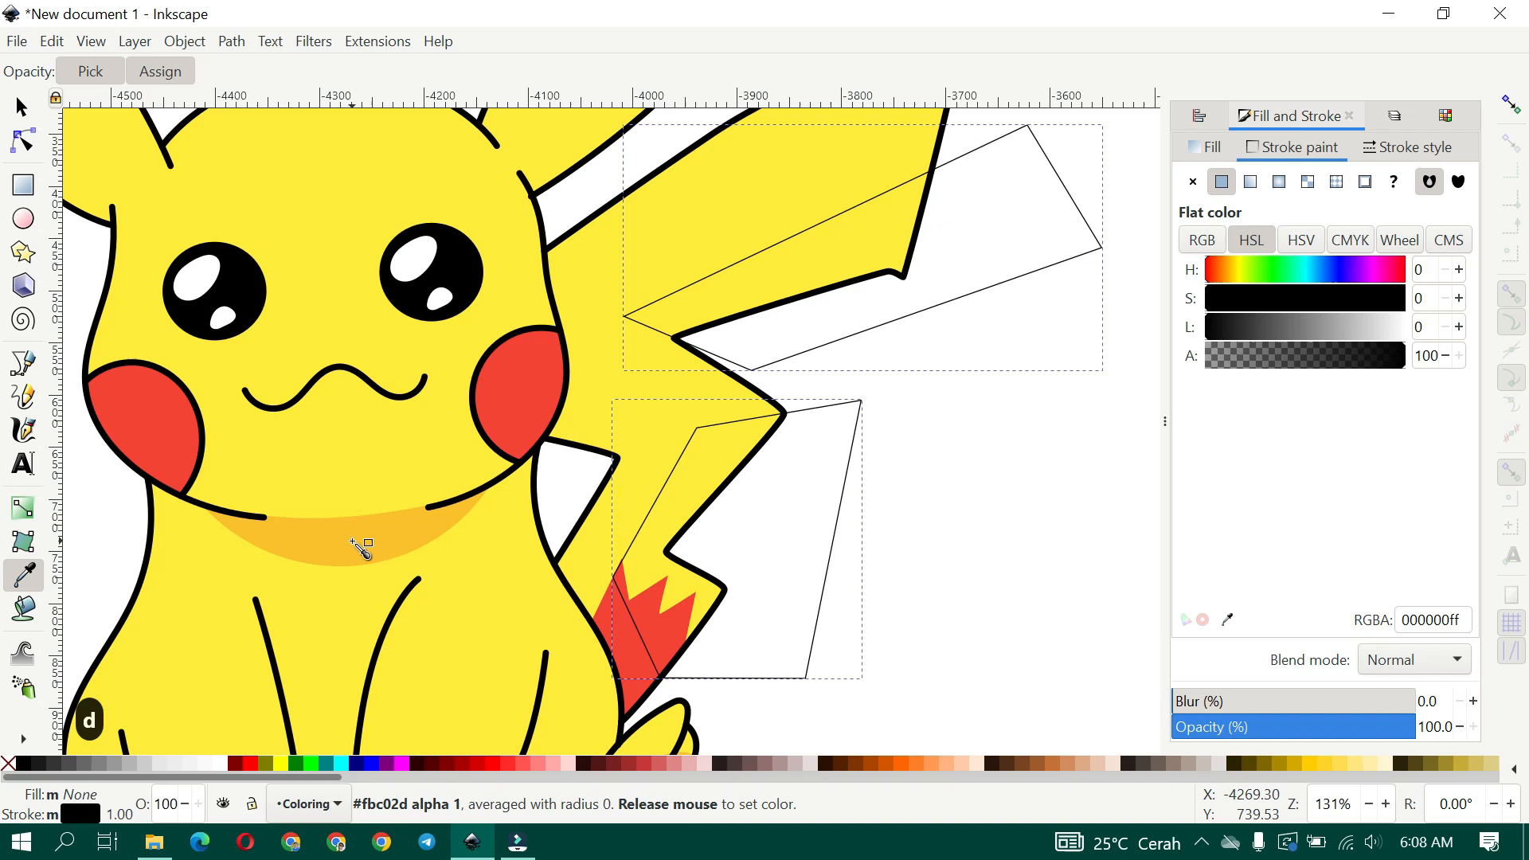
click(1192, 182)
Unite the two orange tail shapes and intersect them with a duplicate of the yellow tail fill
click(232, 41)
click(242, 147)
click(22, 107)
click(697, 278)
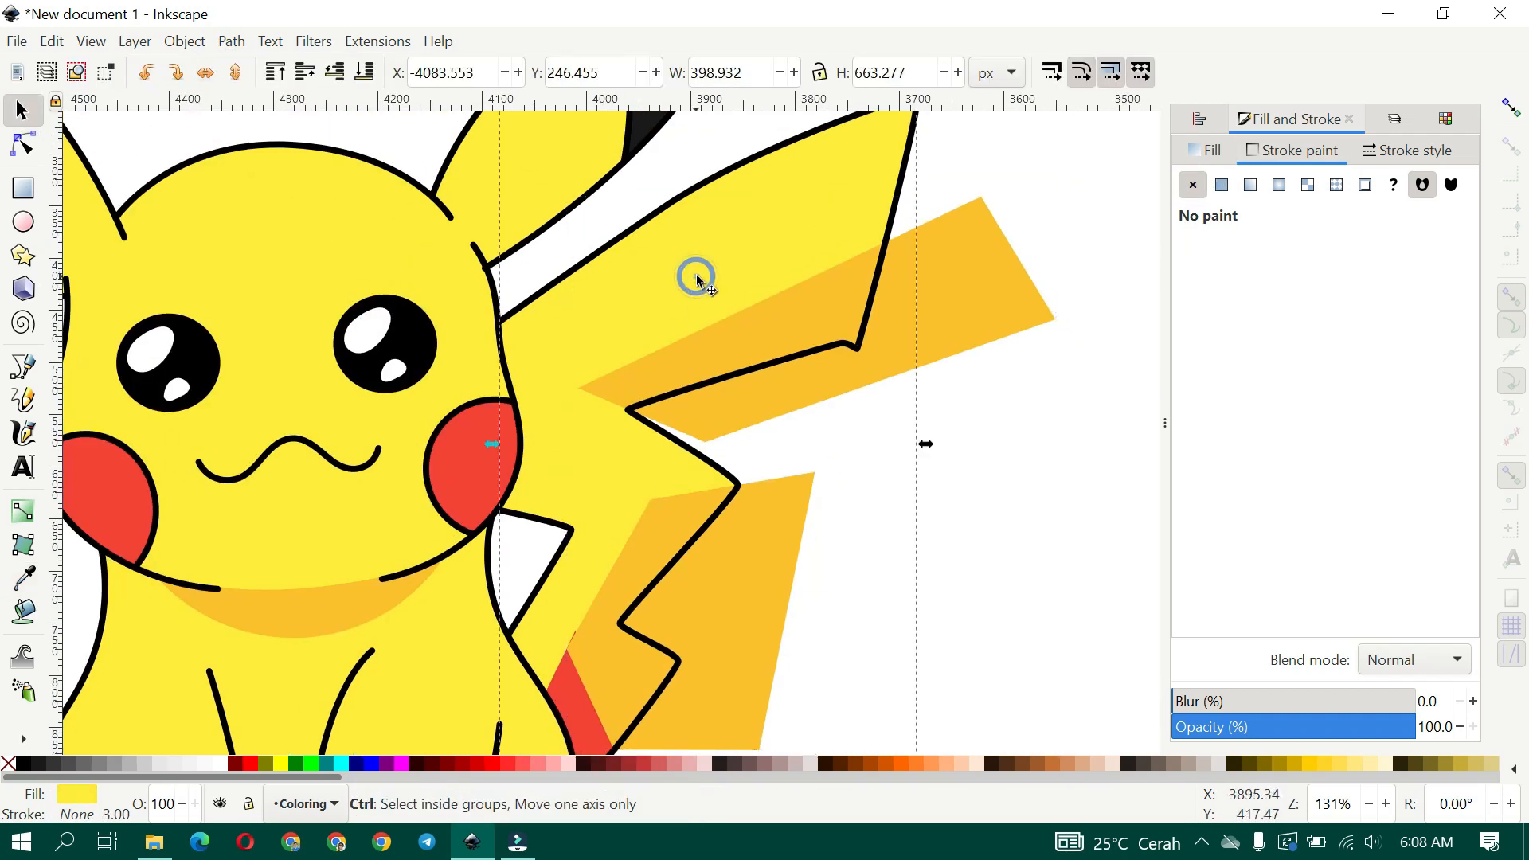
key(ctrl+d)
shift+click(994, 300)
click(232, 42)
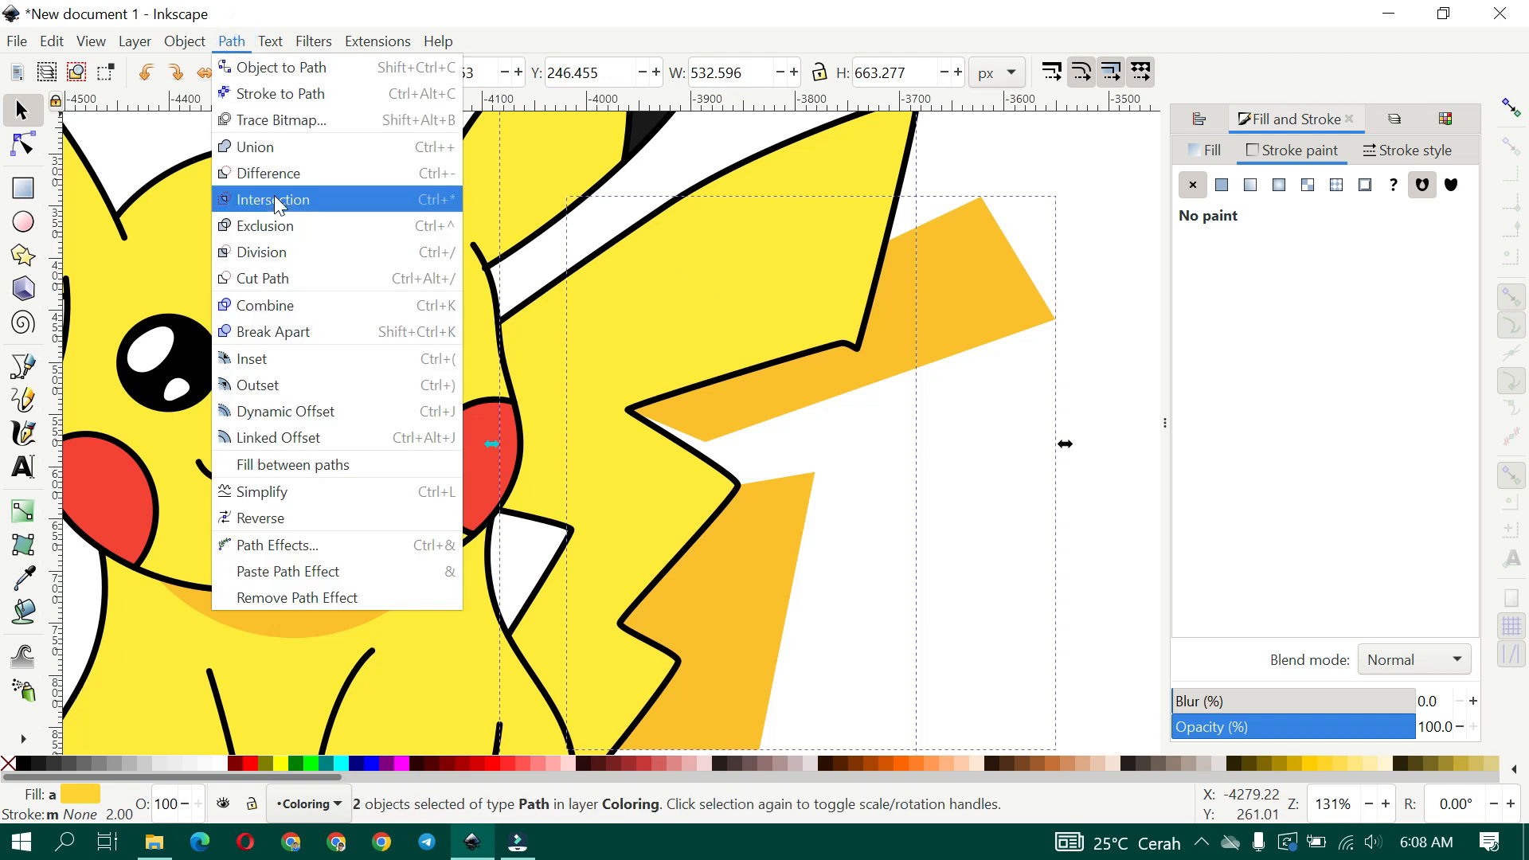
click(271, 198)
key(5)
click(994, 439)
scroll(914, 505, left, 3)
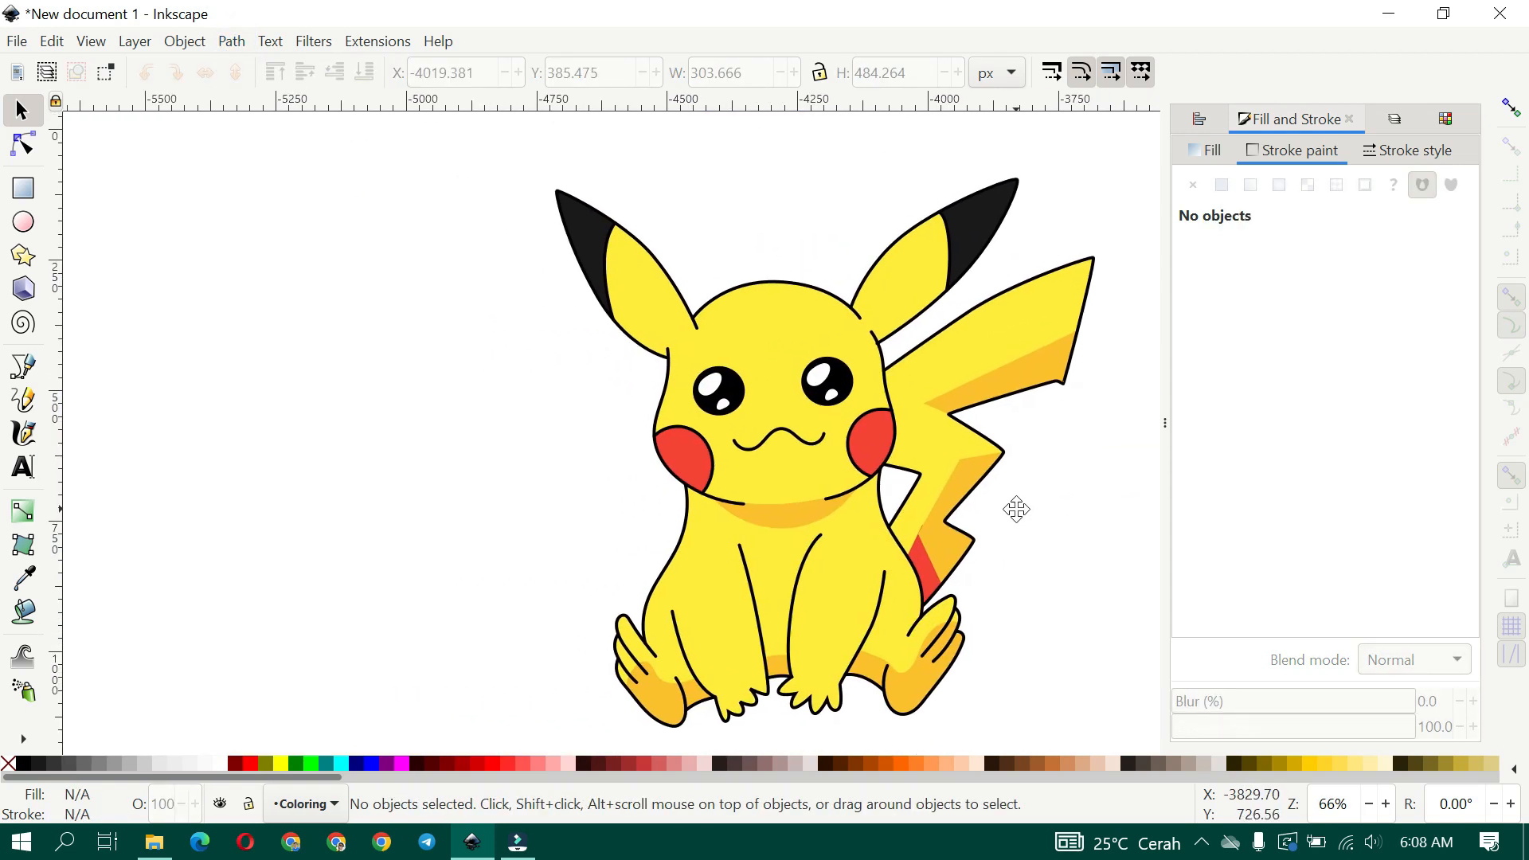
Draw a closed curved path covering the lower half of the right-hand ear, from beyond its tip to the head
ctrl+scroll(956, 438, up, 2)
key(b)
scroll(1007, 306, up, 1)
scroll(1045, 237, right, 1)
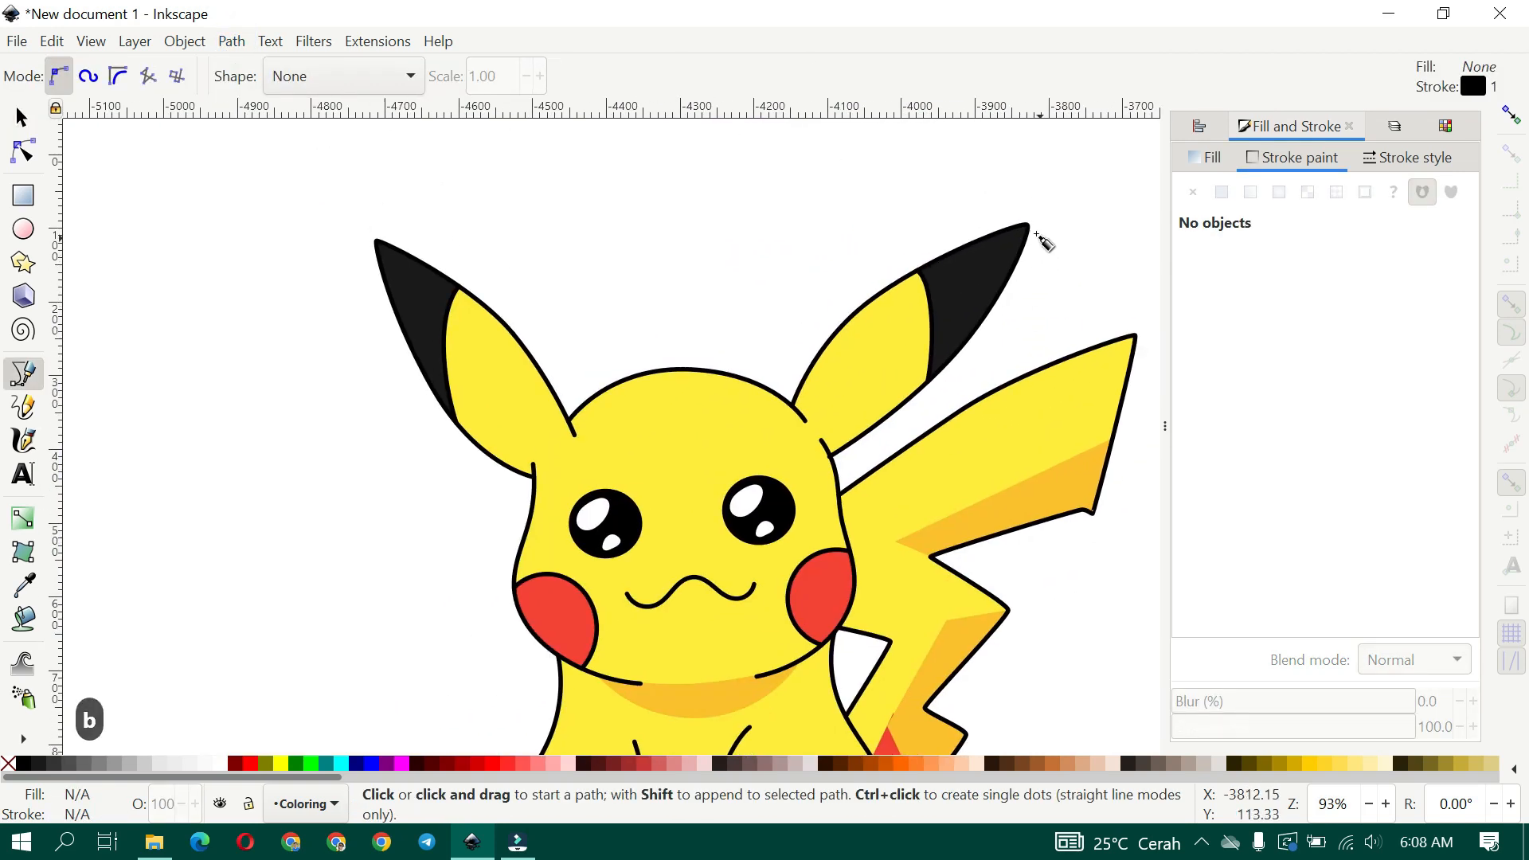
click(1018, 198)
drag(889, 367, 831, 426)
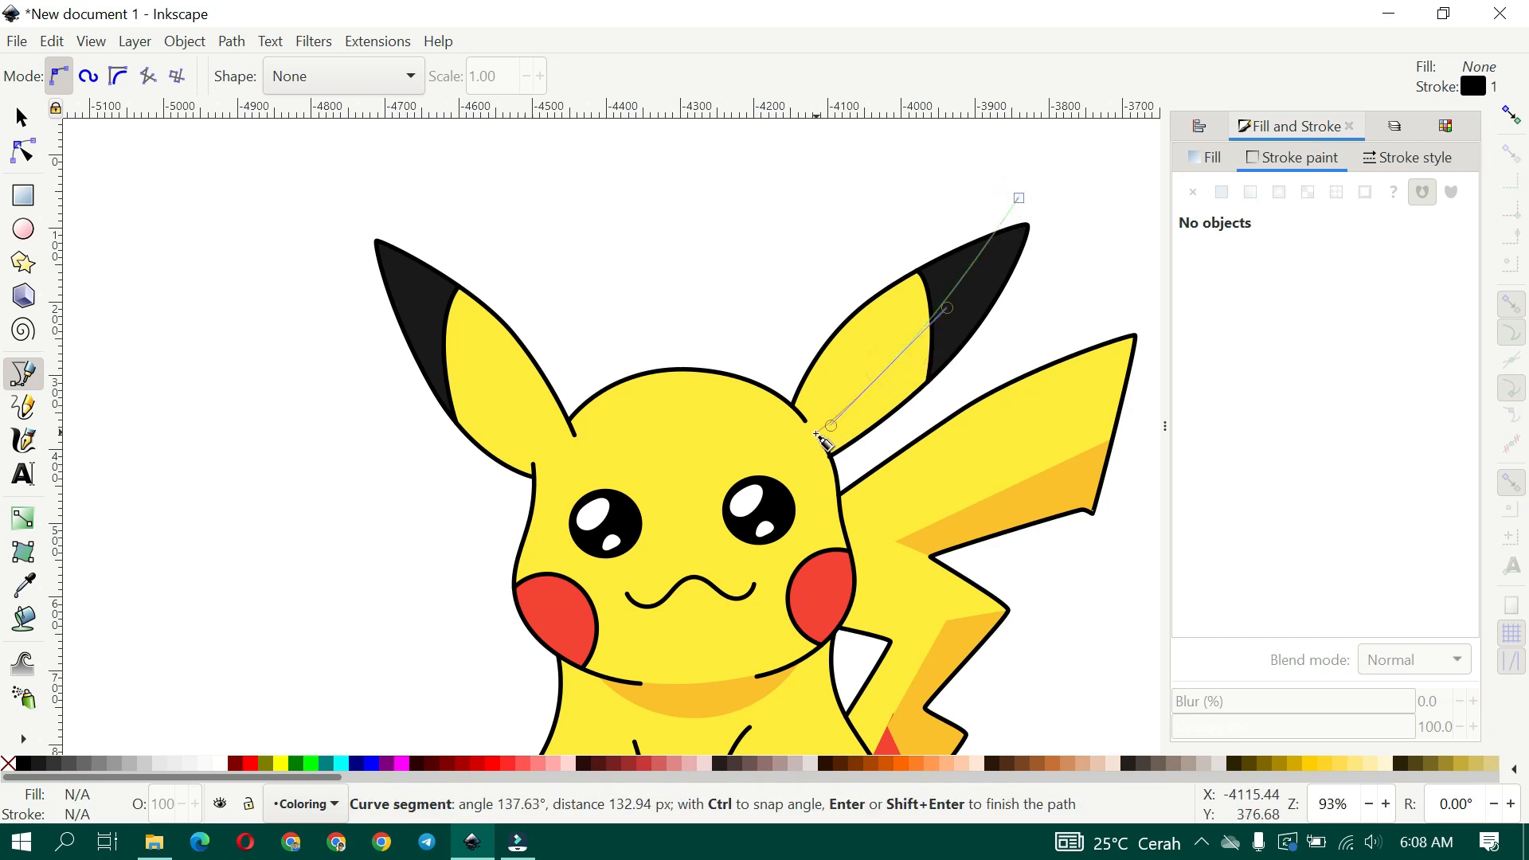
ctrl+scroll(817, 435, up, 3)
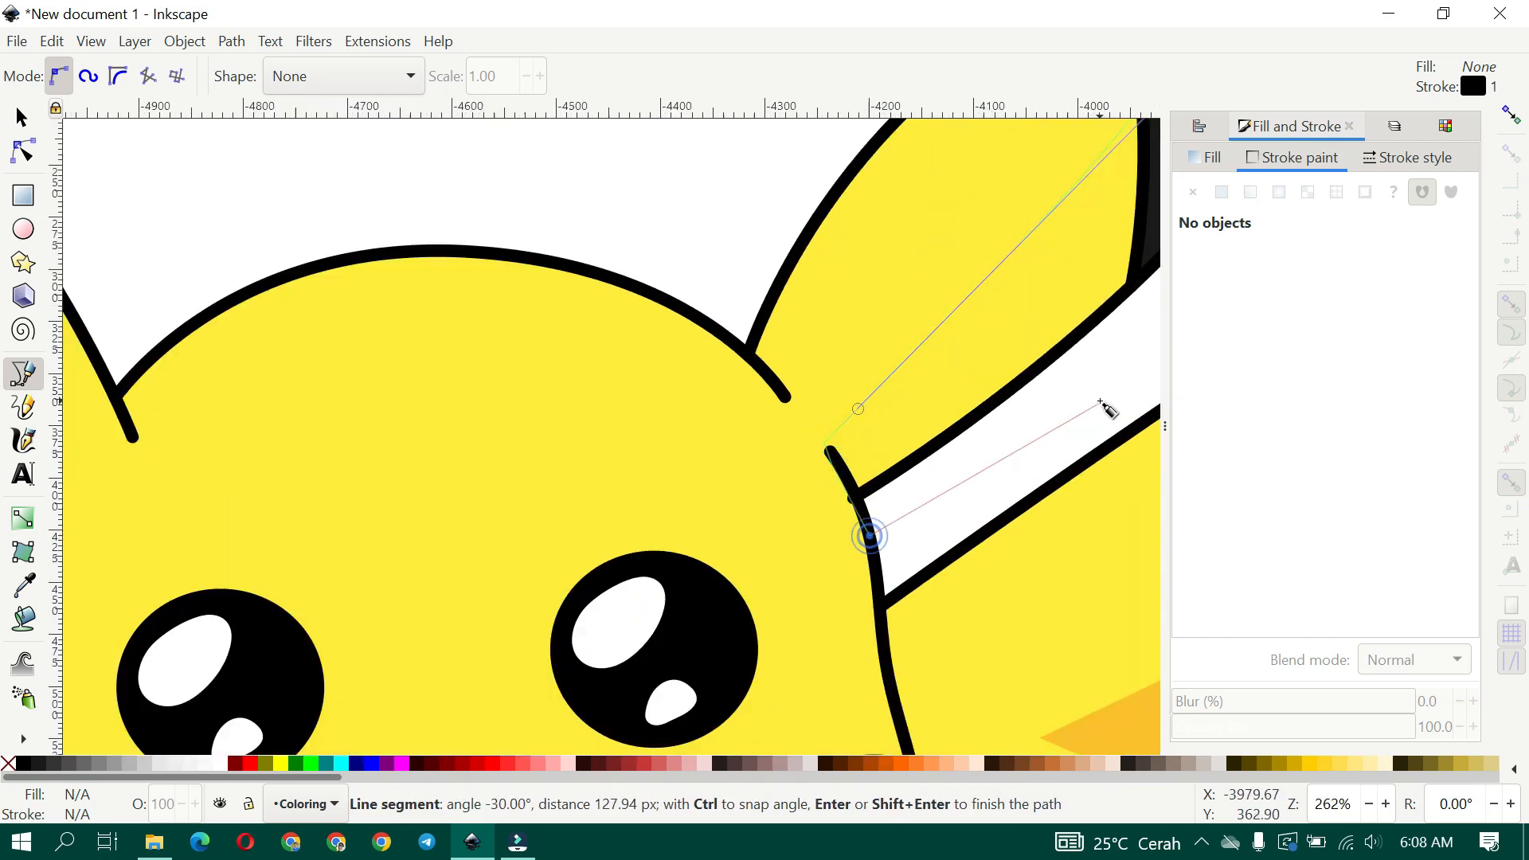
ctrl+scroll(1059, 395, down, 3)
click(992, 371)
click(975, 298)
Draw a closed curved path covering the inner half of the left-hand ear, from its tip down to the head
ctrl+scroll(419, 385, up, 4)
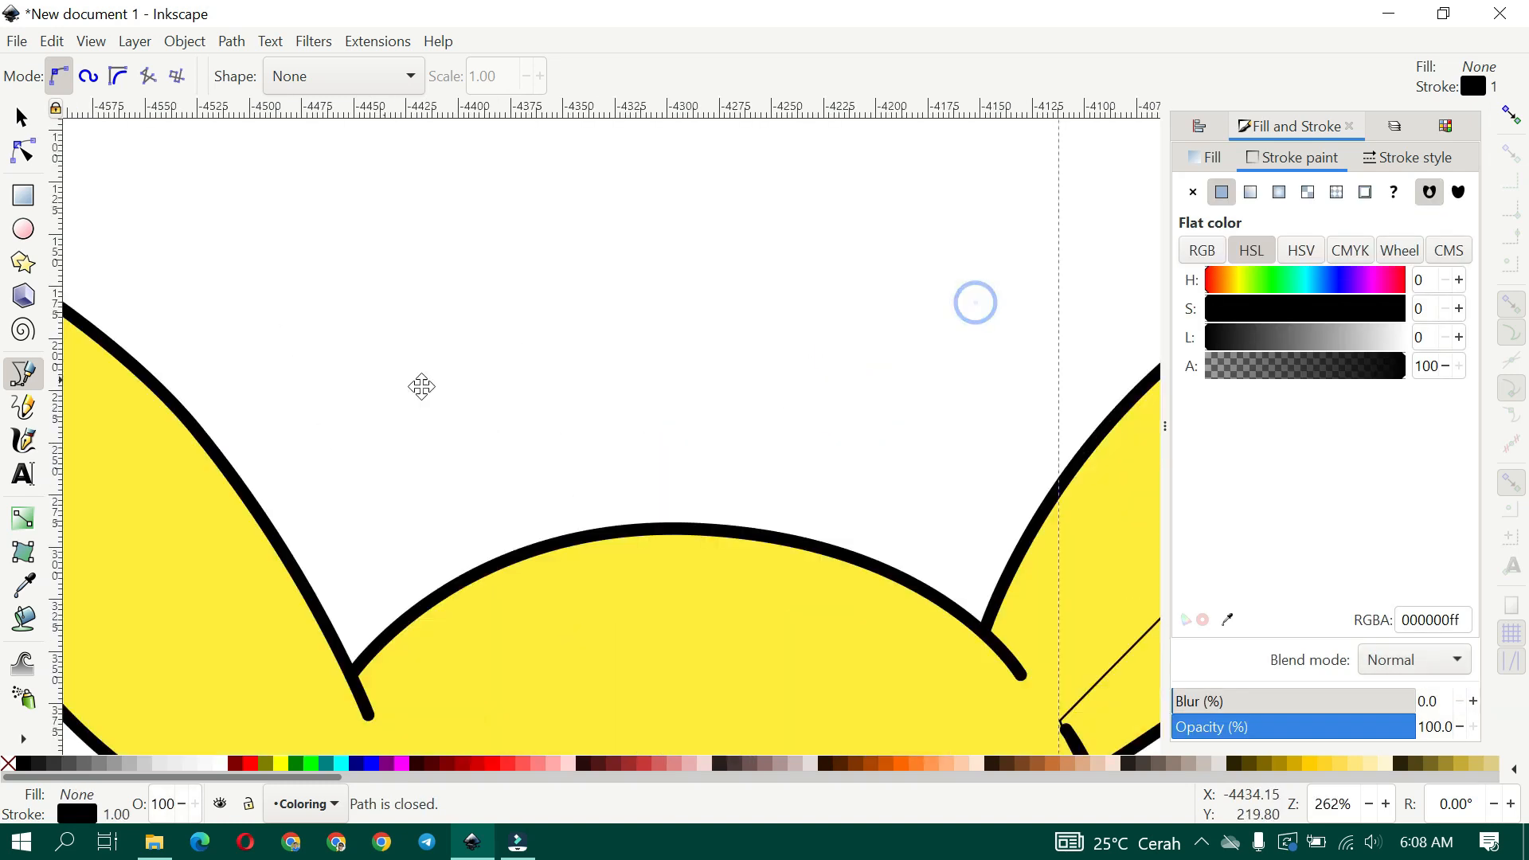
scroll(638, 263, up, 3)
click(454, 154)
scroll(671, 333, down, 1)
ctrl+scroll(668, 328, down, 1)
drag(709, 348, 787, 449)
click(835, 555)
ctrl+scroll(836, 556, up, 1)
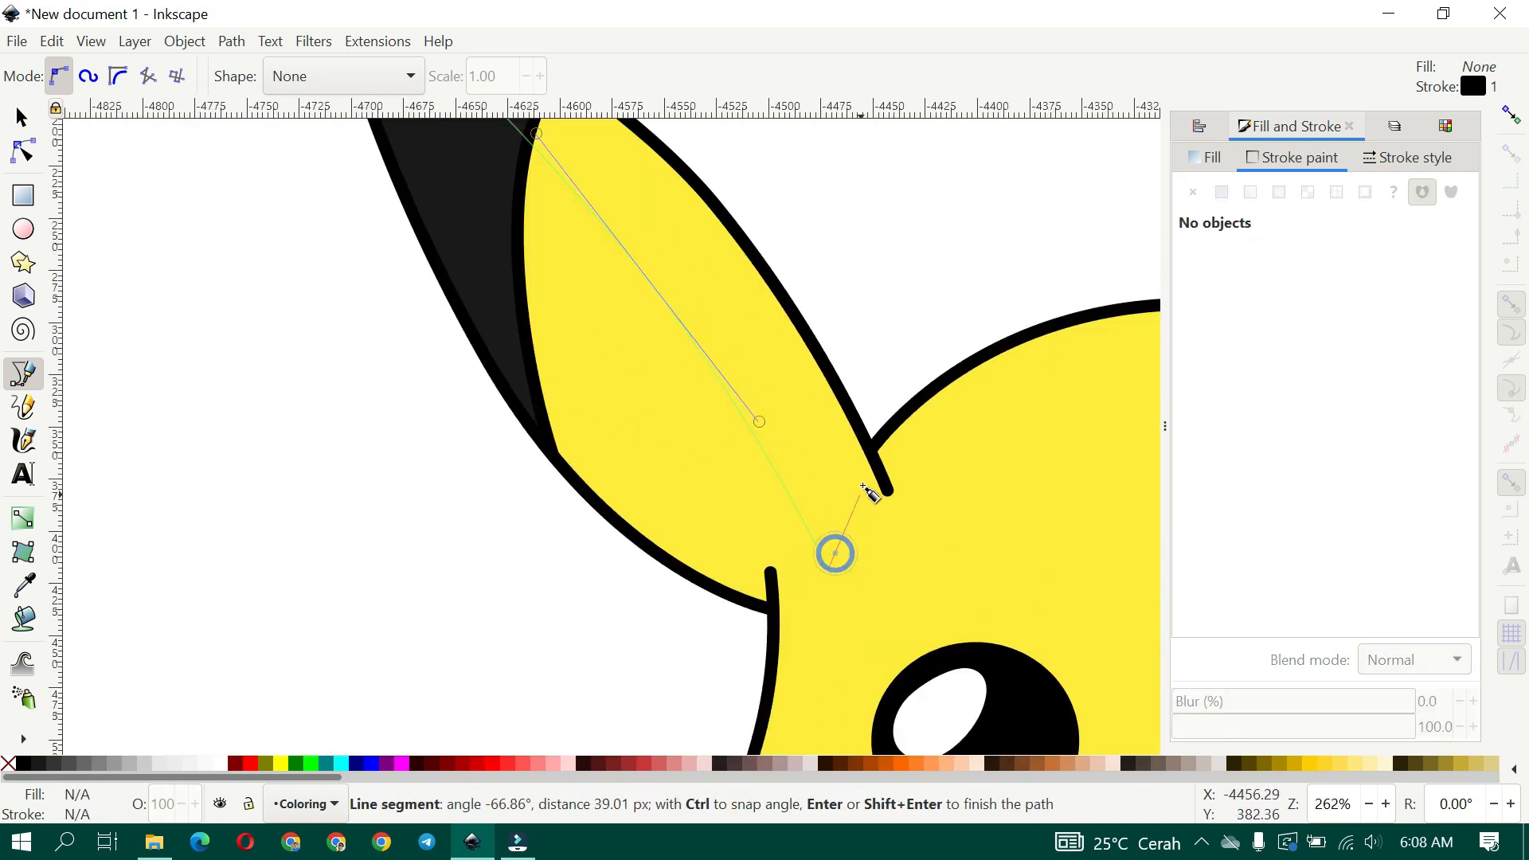
drag(862, 482, 884, 440)
click(922, 365)
drag(896, 311, 1046, 588)
click(744, 193)
click(439, 176)
Fill both ear shapes with the orange shadow color using the Dropper tool and remove their stroke paint
ctrl+scroll(730, 364, down, 2)
drag(785, 370, 448, 364)
key(s)
ctrl+scroll(617, 373, down, 2)
shift+click(920, 372)
key(d)
click(944, 493)
key(d)
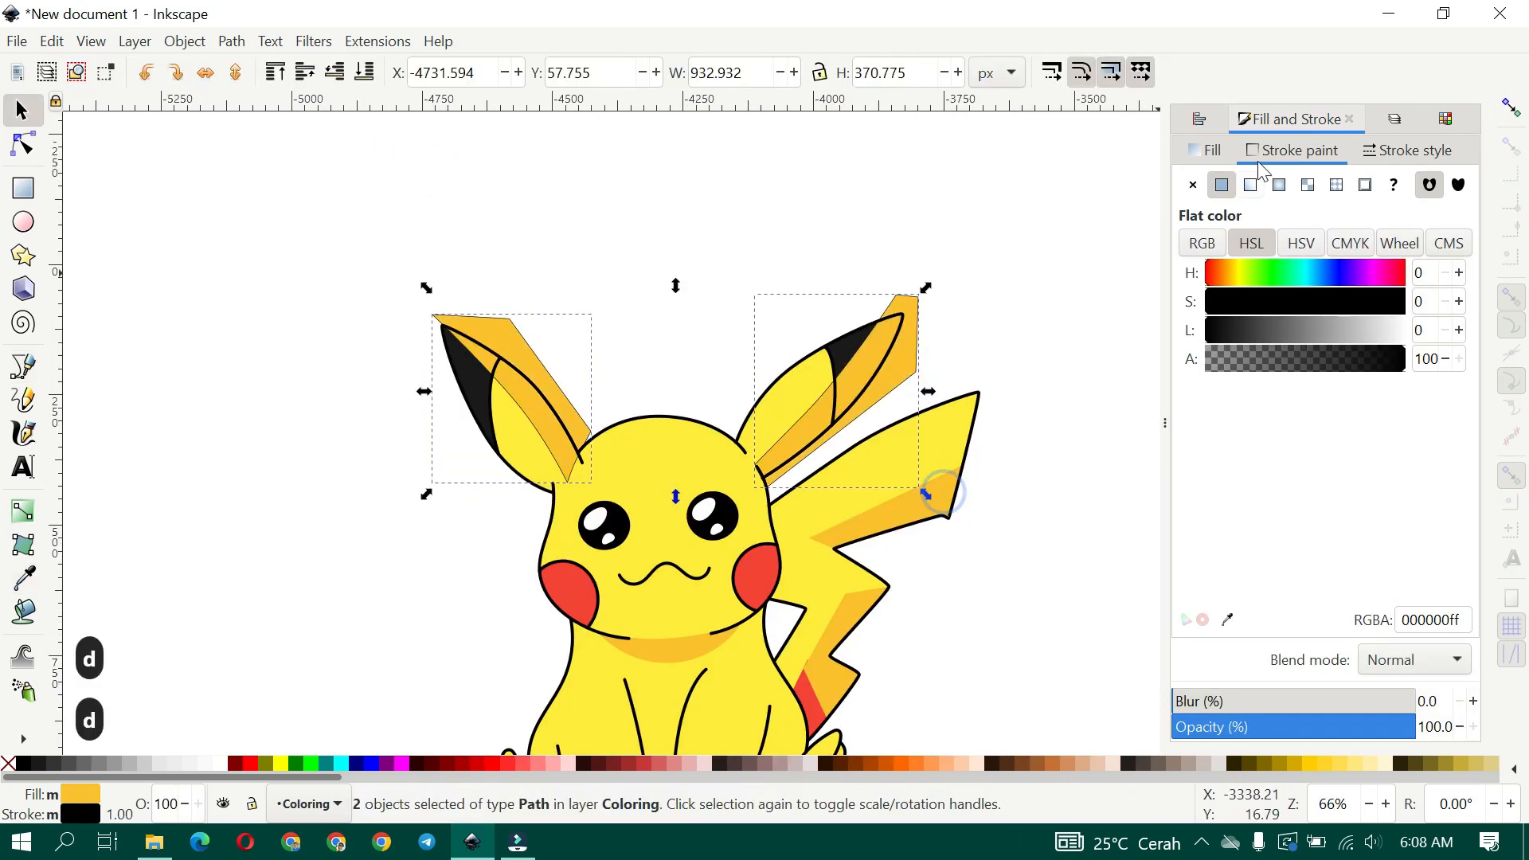
click(1202, 190)
click(449, 187)
Duplicate the yellow body fill and intersect it with the right-hand ear's orange shape to trim the shadow
click(794, 409)
key(ctrl+d)
shift+click(900, 366)
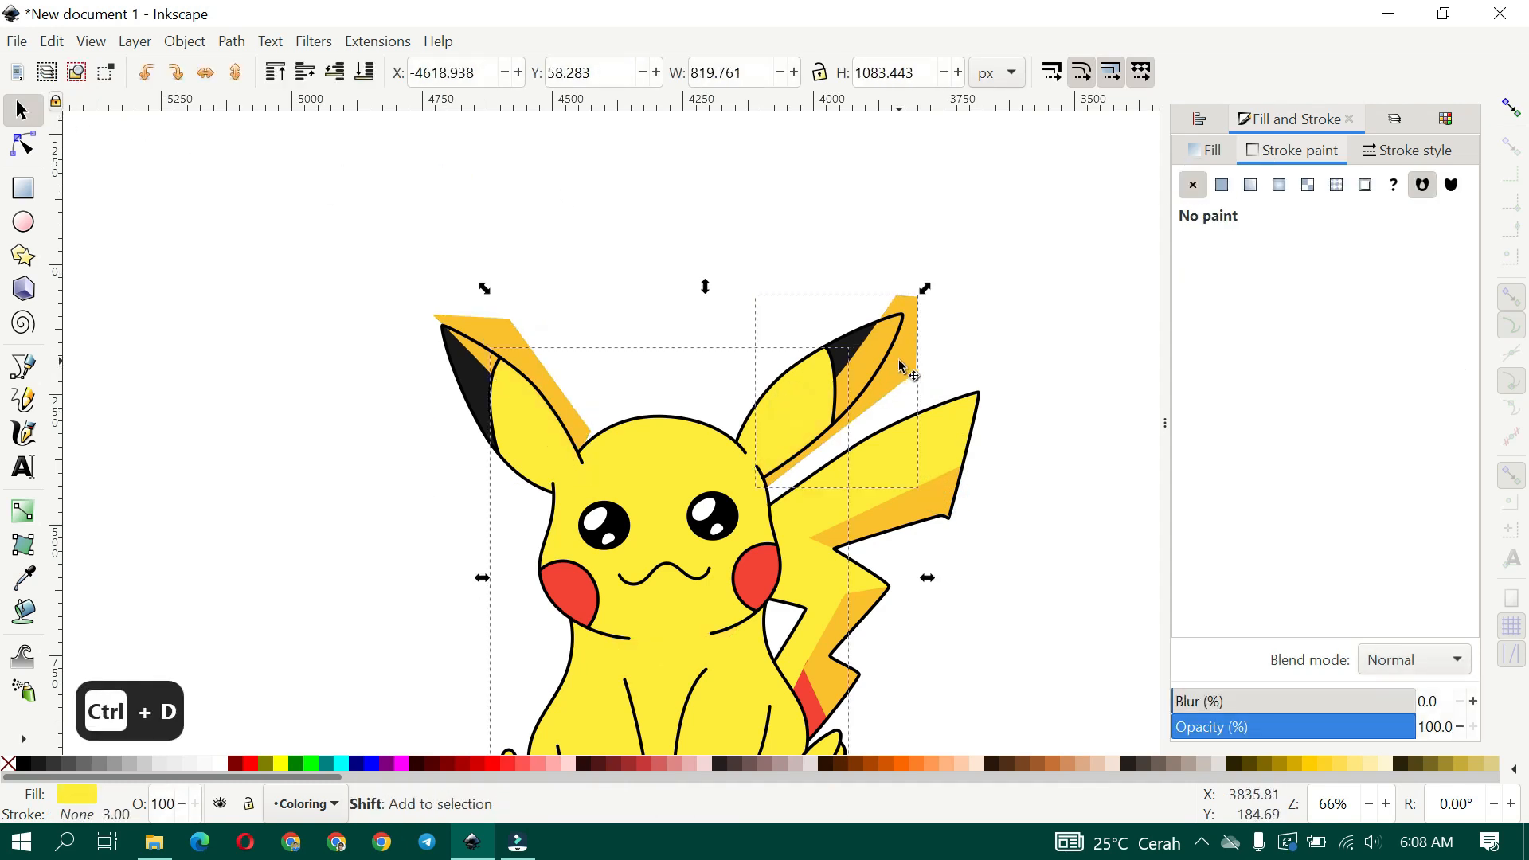
click(232, 41)
click(247, 198)
Trim the left-hand ear's orange shadow by intersecting it with another duplicate of the yellow body fill
click(521, 417)
key(ctrl+d)
shift+click(495, 325)
click(232, 41)
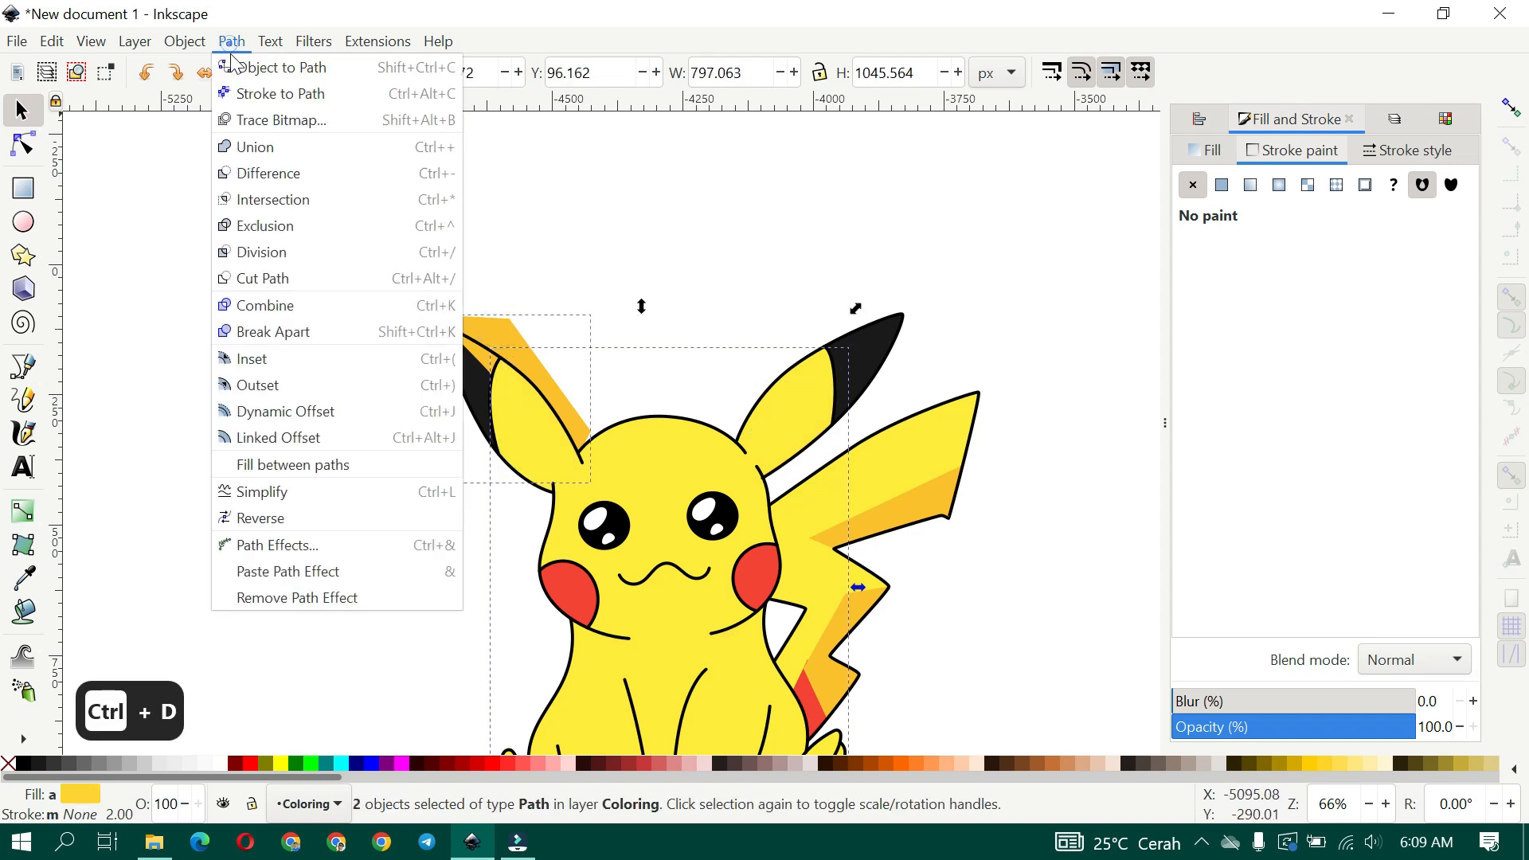
click(263, 199)
click(458, 376)
scroll(458, 376, down, 8)
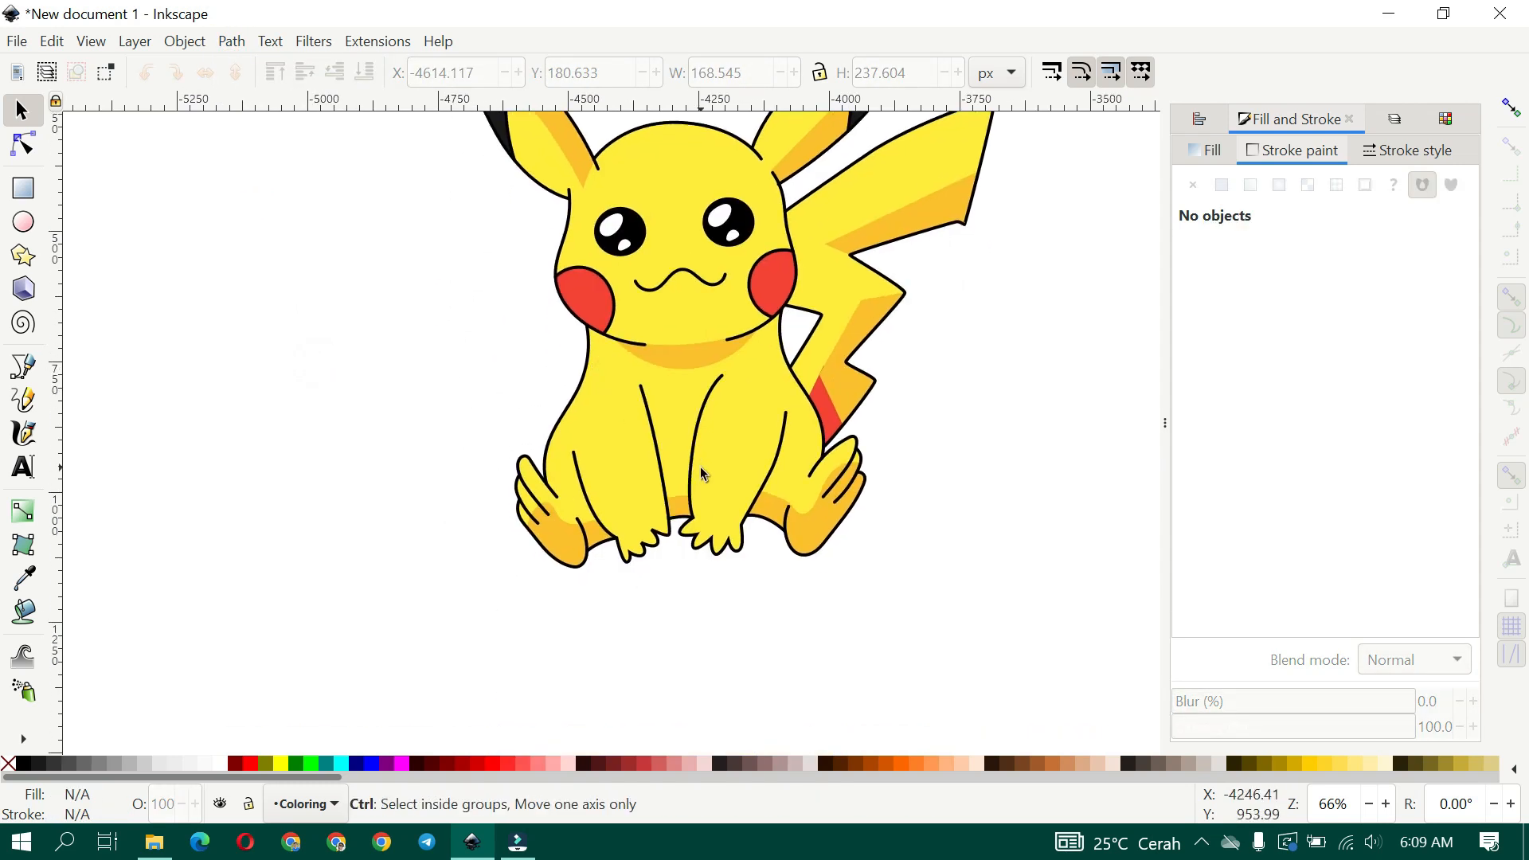
scroll(703, 475, up, 2)
key(b)
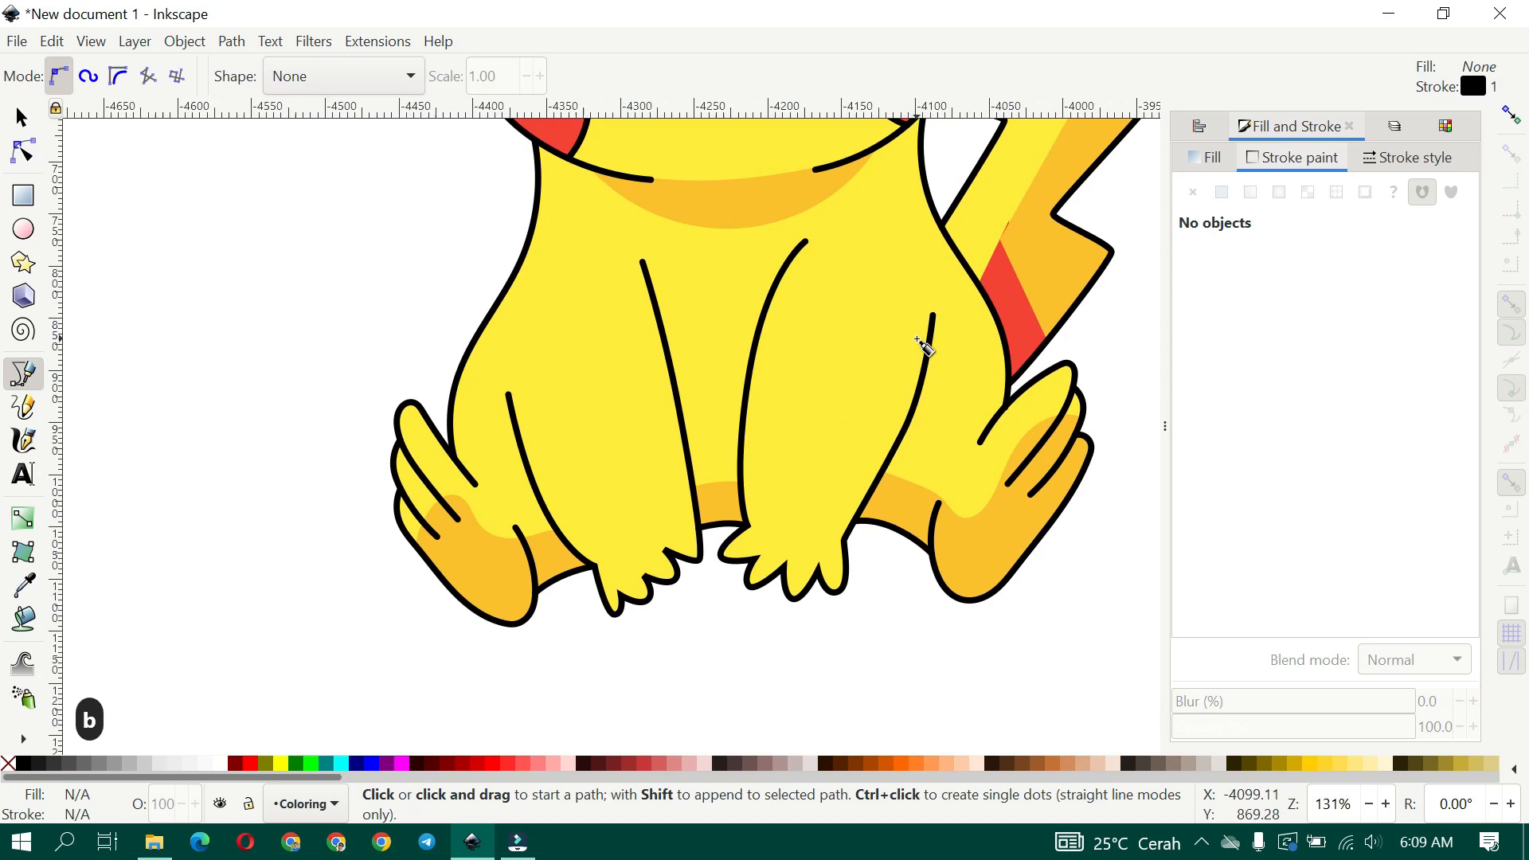
scroll(917, 340, up, 2)
scroll(895, 389, down, 3)
click(22, 124)
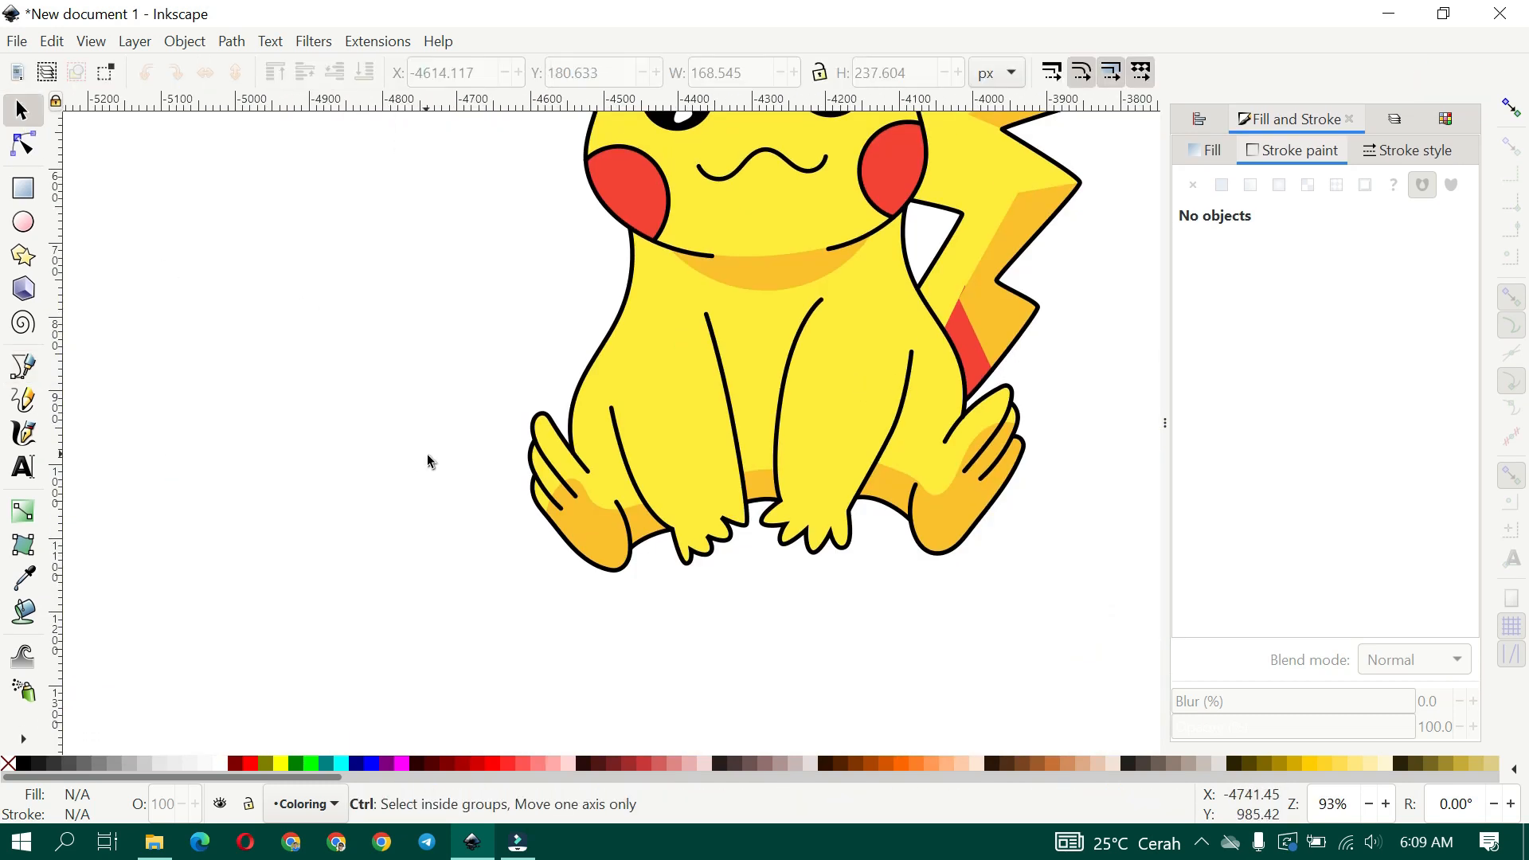
scroll(428, 462, down, 4)
scroll(423, 478, up, 4)
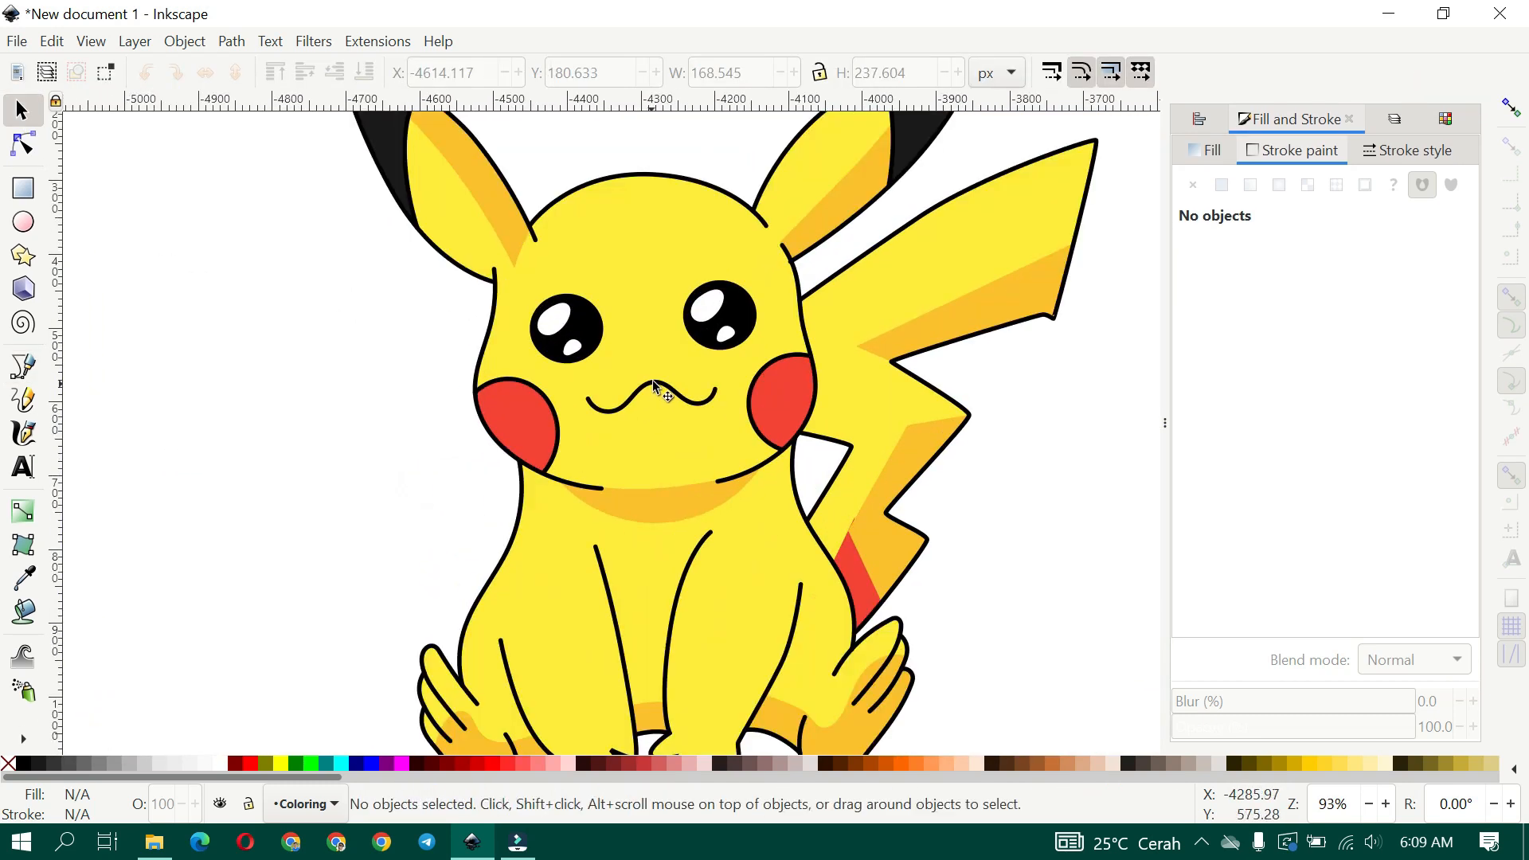
Set the stroke join of both arm outlines to round
click(652, 380)
scroll(741, 693, down, 2)
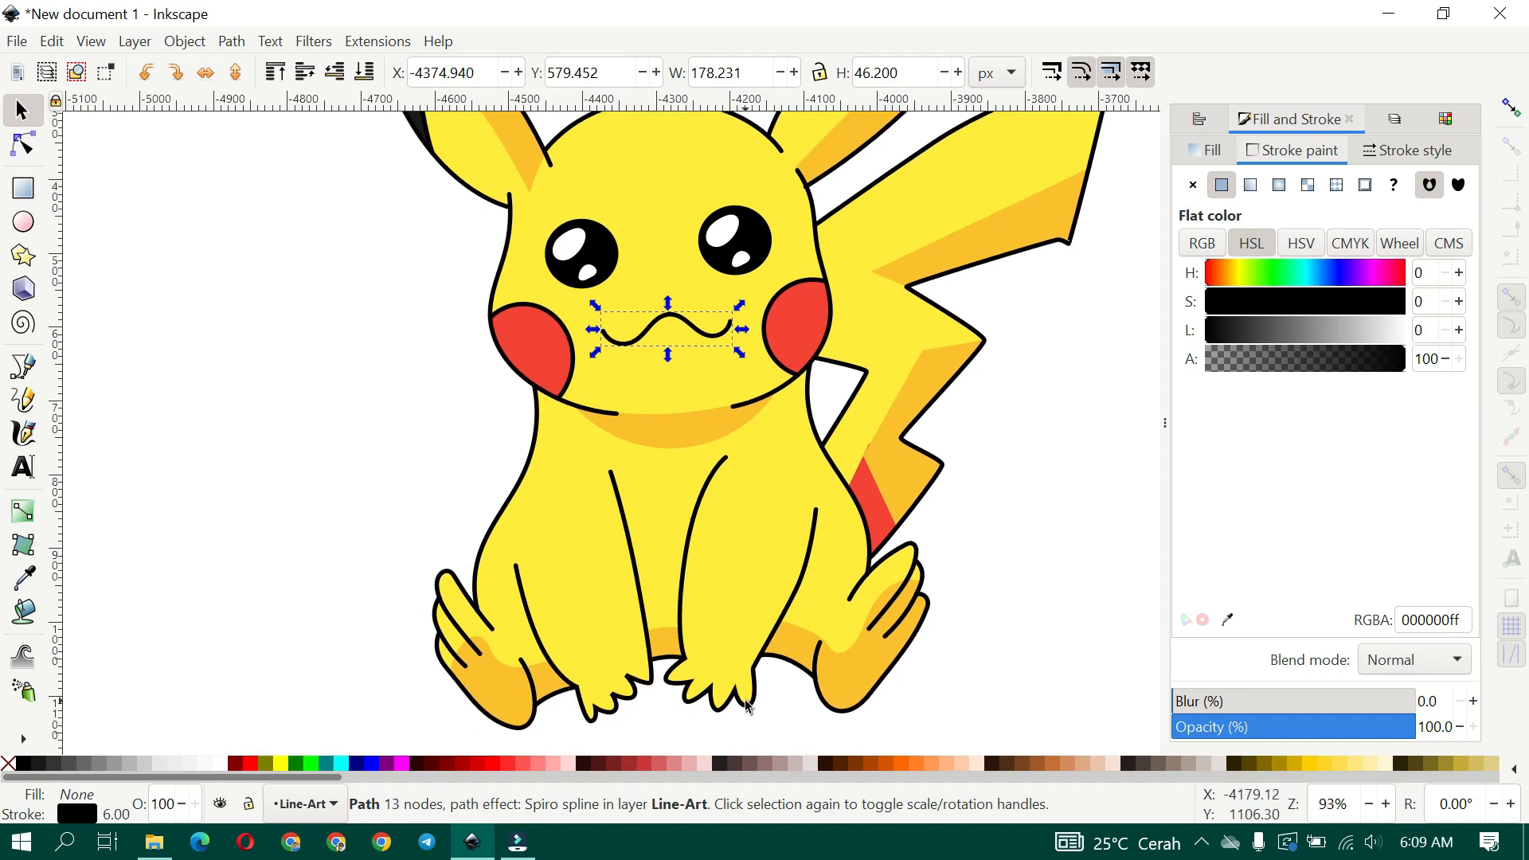
click(747, 707)
scroll(744, 705, up, 3)
drag(716, 705, 710, 700)
key(ctrl+z)
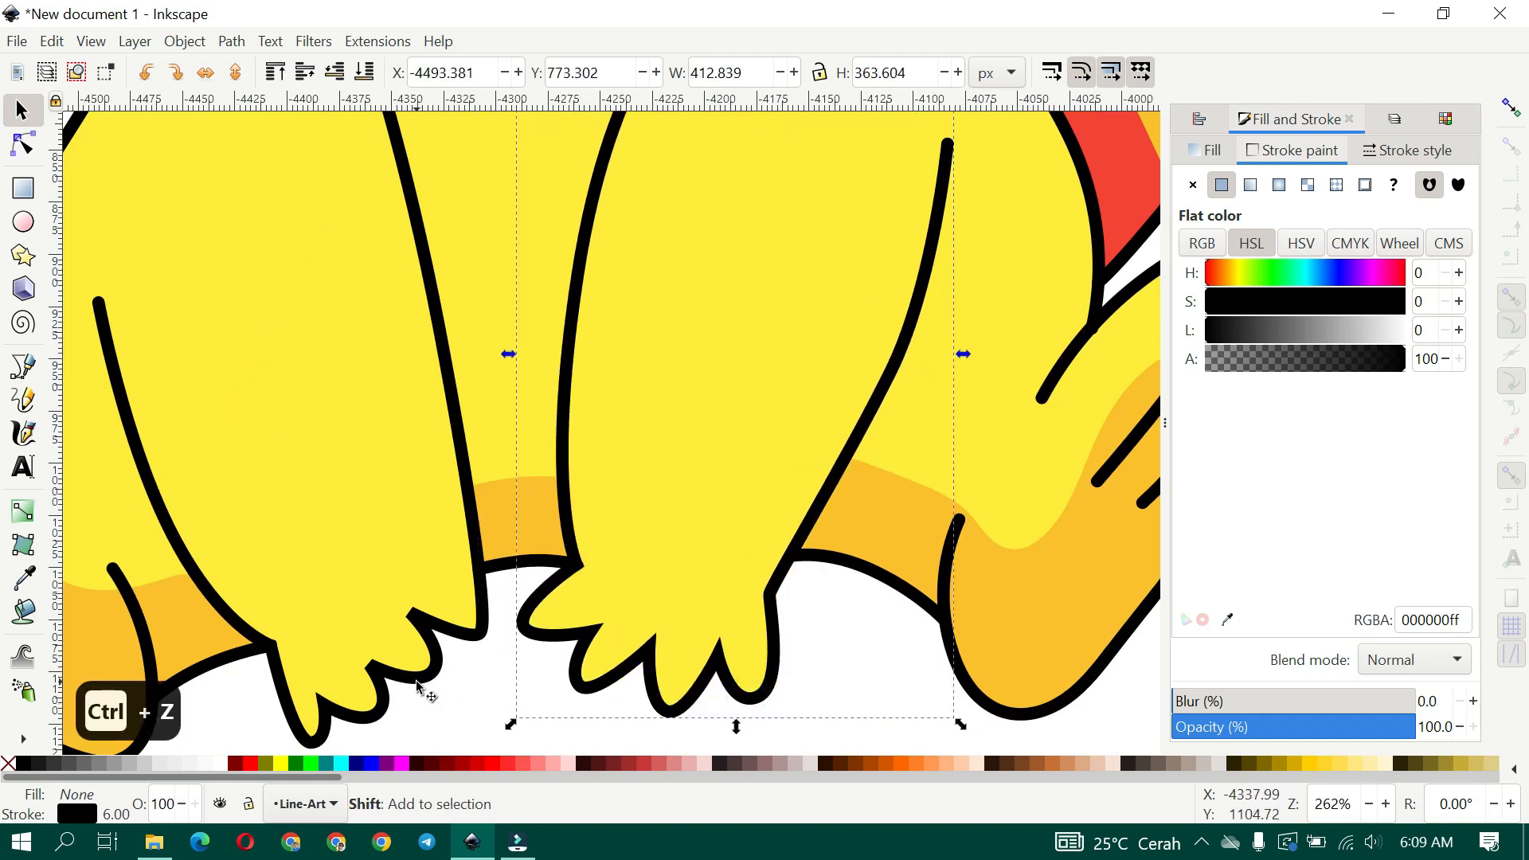
ctrl+shift+click(420, 685)
key(ctrl+shift+f)
click(1407, 151)
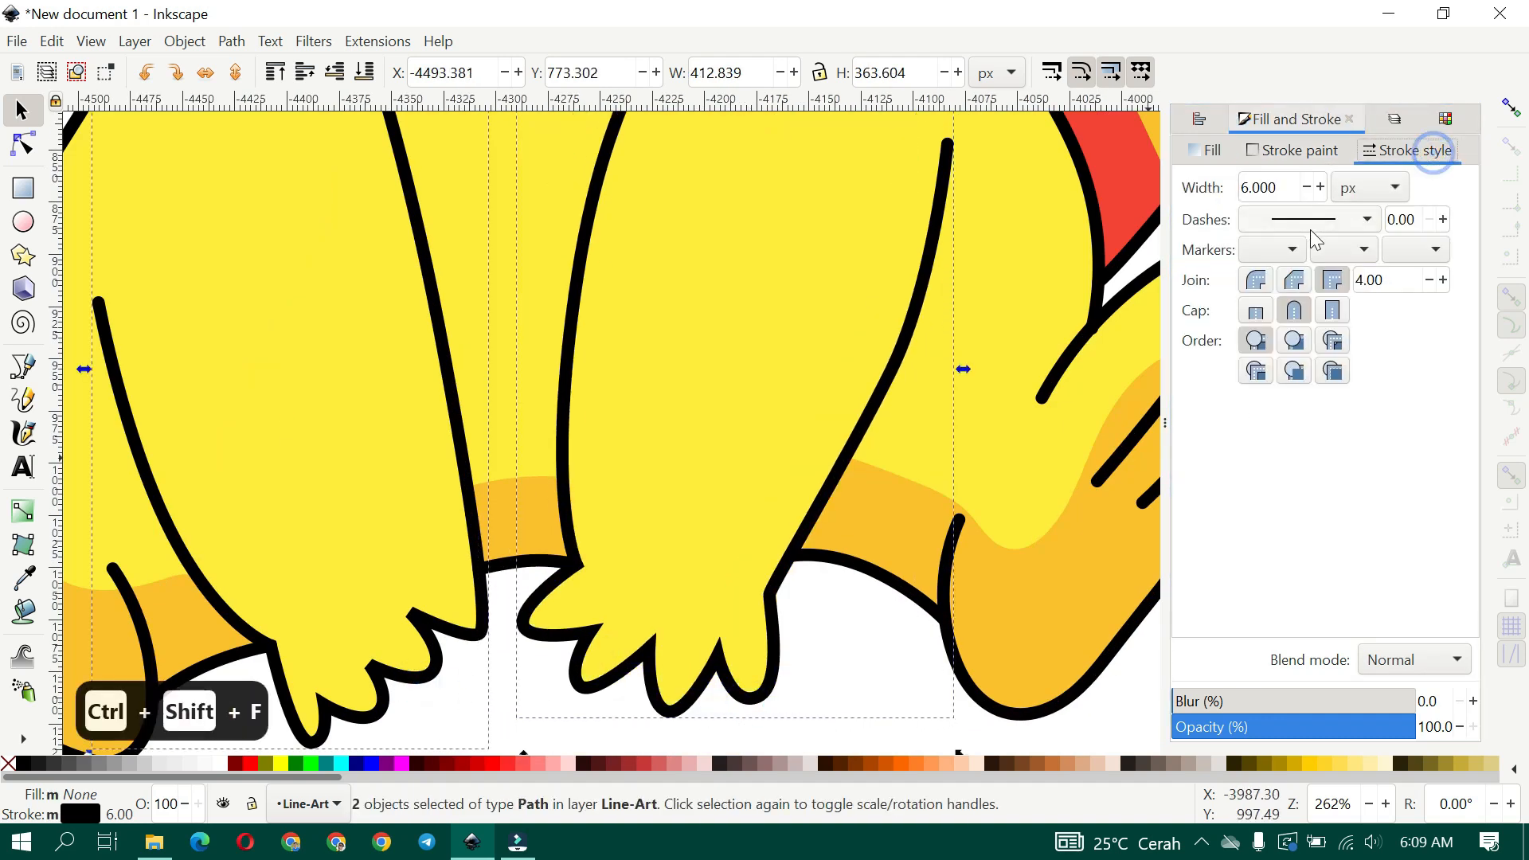
click(1256, 279)
scroll(710, 505, down, 3)
click(723, 647)
scroll(558, 560, up, 2)
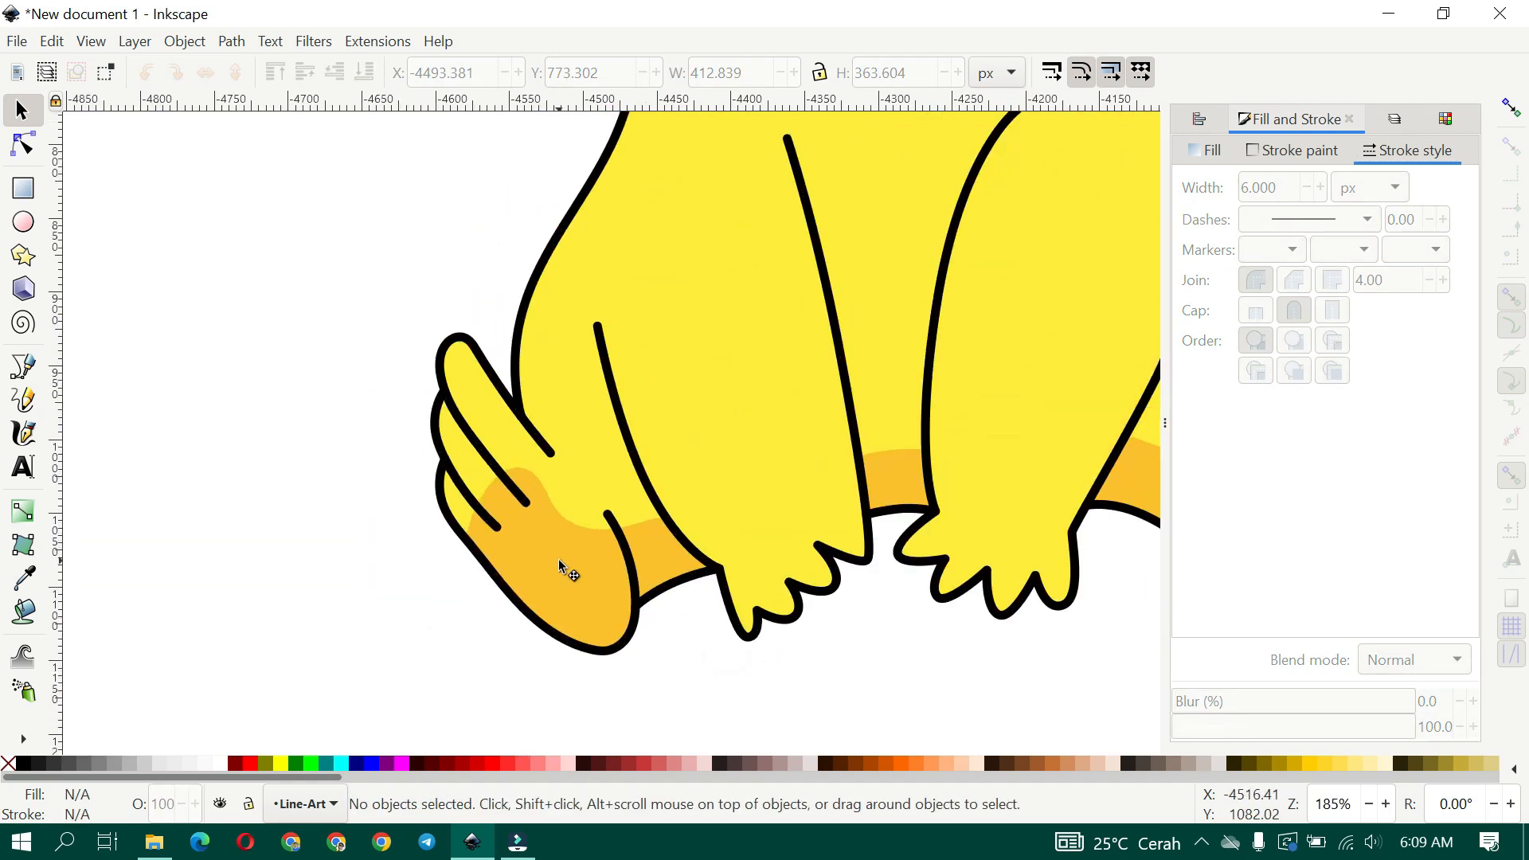
click(558, 559)
scroll(558, 559, down, 3)
click(683, 686)
scroll(682, 614, down, 2)
scroll(694, 568, up, 1)
scroll(826, 520, up, 2)
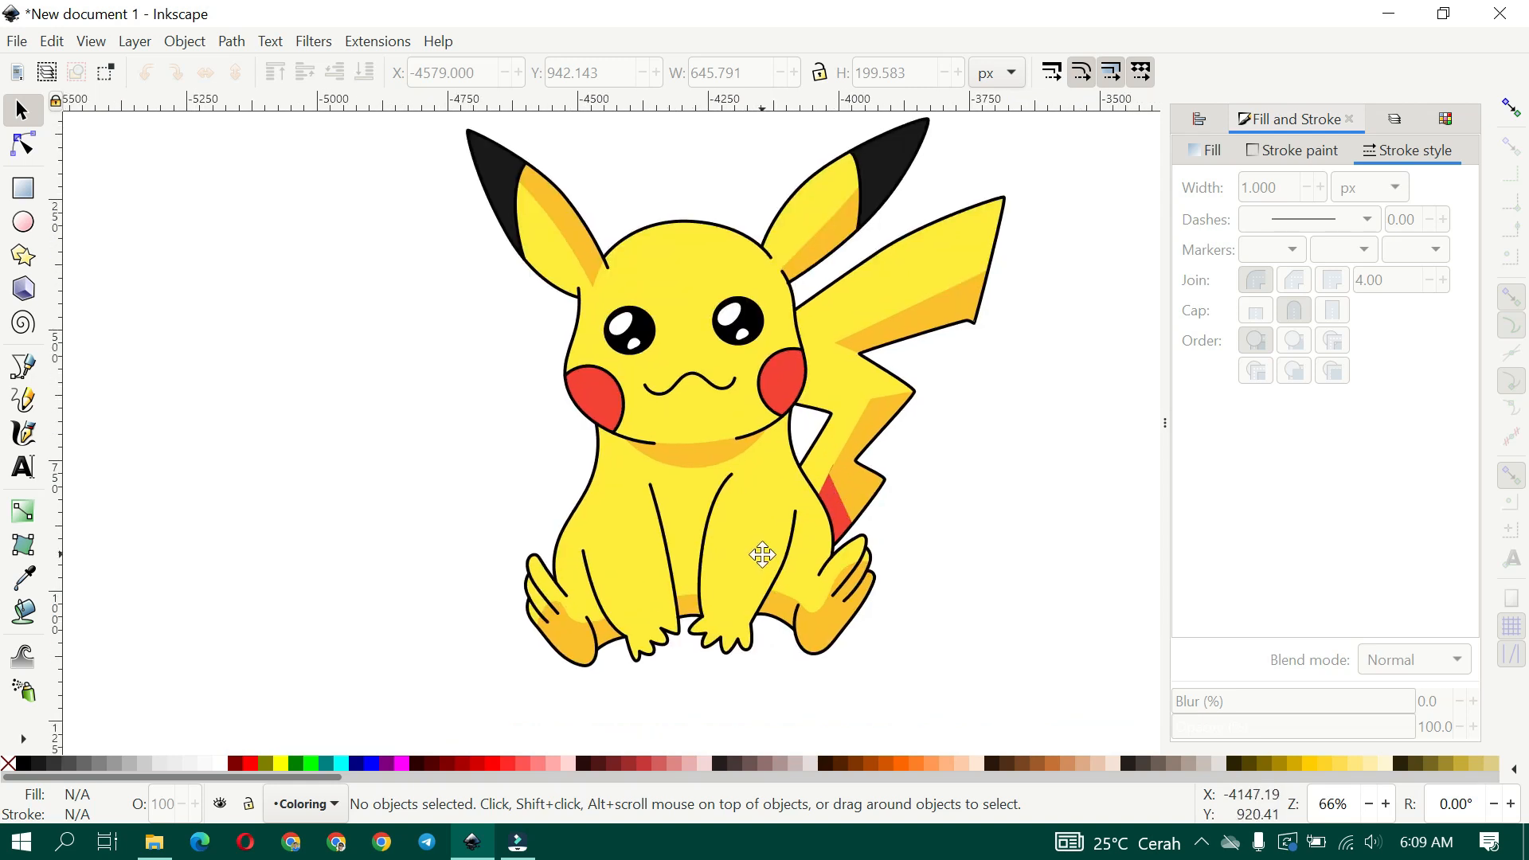
Lower the tail's orange shadow one level in the stack, behind the red tail base
click(823, 510)
click(850, 414)
click(335, 73)
scroll(529, 398, down, 1)
click(485, 686)
drag(485, 686, 507, 721)
scroll(478, 685, down, 1)
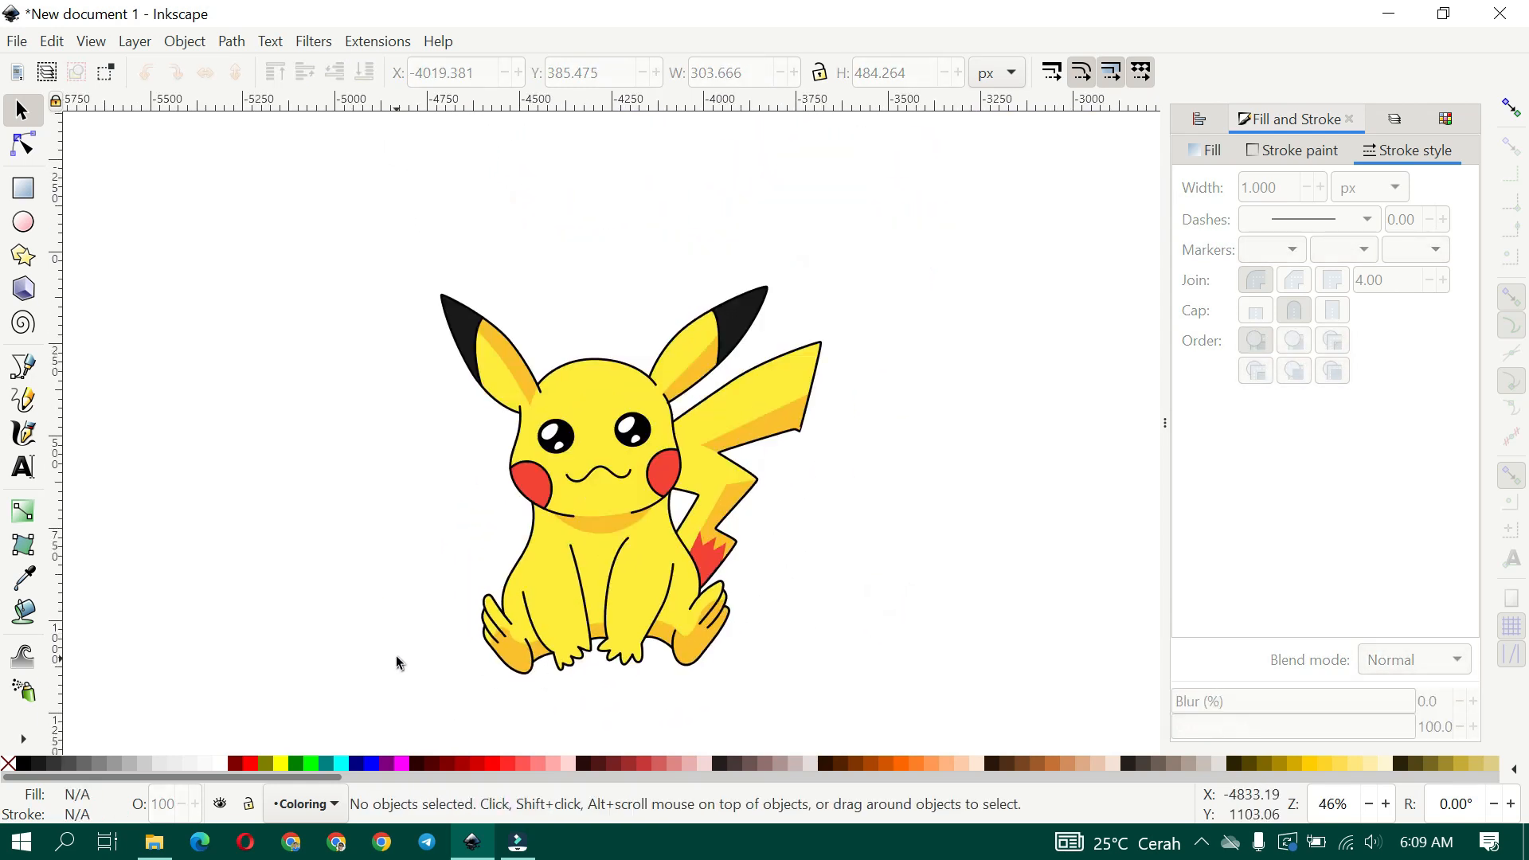
Draw a flat ellipse about 745 px wide at the feet and fill it with light gray
drag(396, 662, 444, 555)
scroll(284, 414, up, 2)
click(23, 222)
scroll(390, 422, down, 2)
drag(580, 536, 489, 500)
scroll(490, 507, up, 1)
drag(470, 551, 857, 589)
key(s)
click(145, 764)
click(160, 762)
Position the gray ellipse behind the feet as a ground shadow and enlarge it to about 928 by 124 px
drag(679, 569, 672, 533)
mouse_move(774, 537)
mouse_down()
mouse_move(799, 513)
mouse_move(786, 526)
mouse_up()
drag(633, 541, 630, 573)
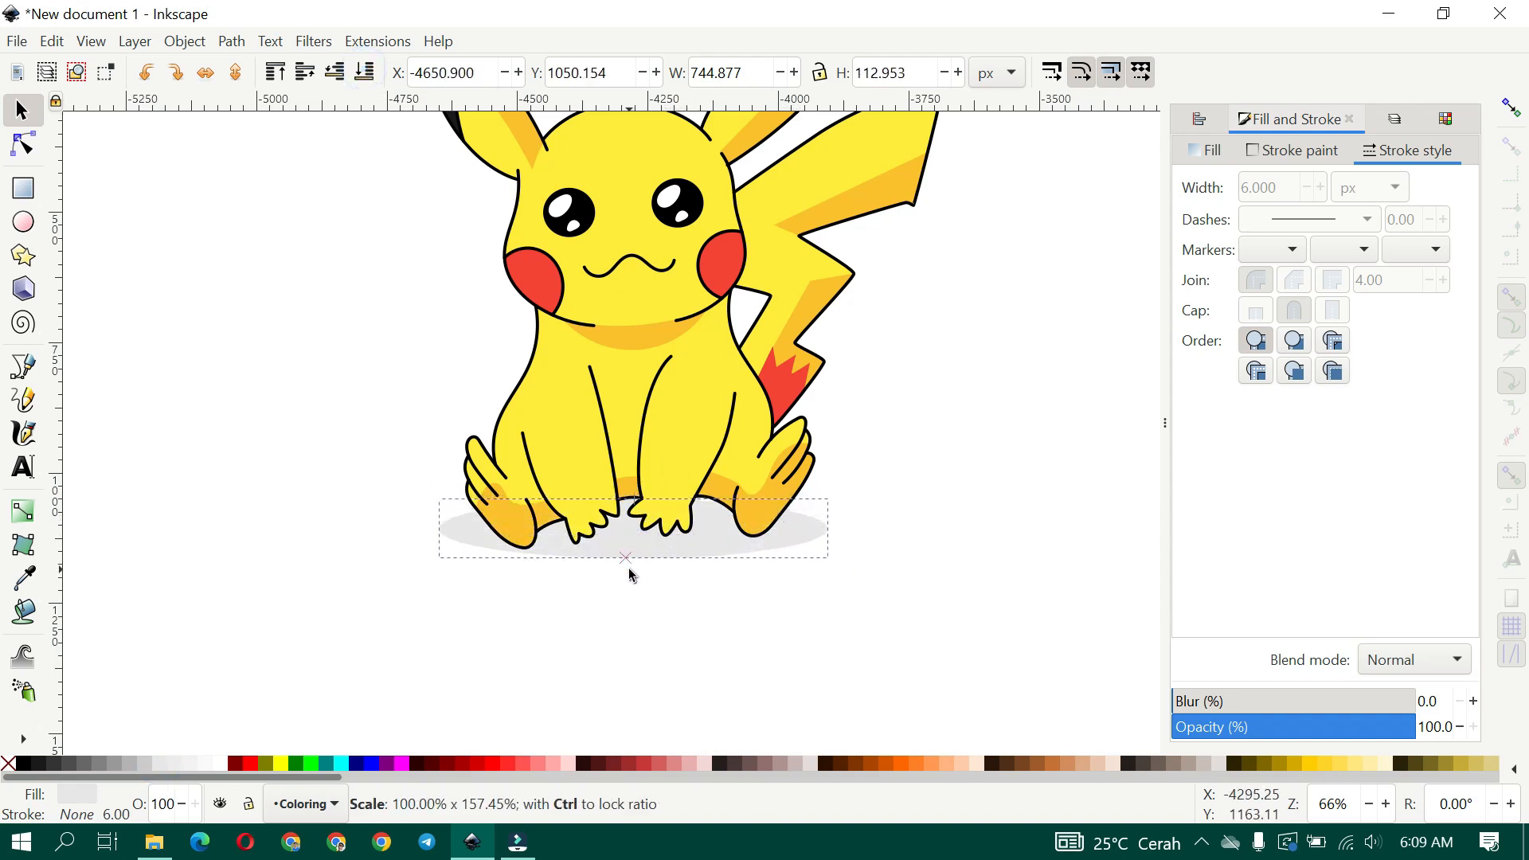
scroll(666, 503, up, 1)
drag(901, 535, 969, 535)
scroll(900, 545, down, 2)
click(938, 594)
drag(789, 541, 691, 601)
Draw a background rectangle about 4058 by 3911 px over the Pikachu and lower it to the bottom of the stack
scroll(693, 607, up, 1)
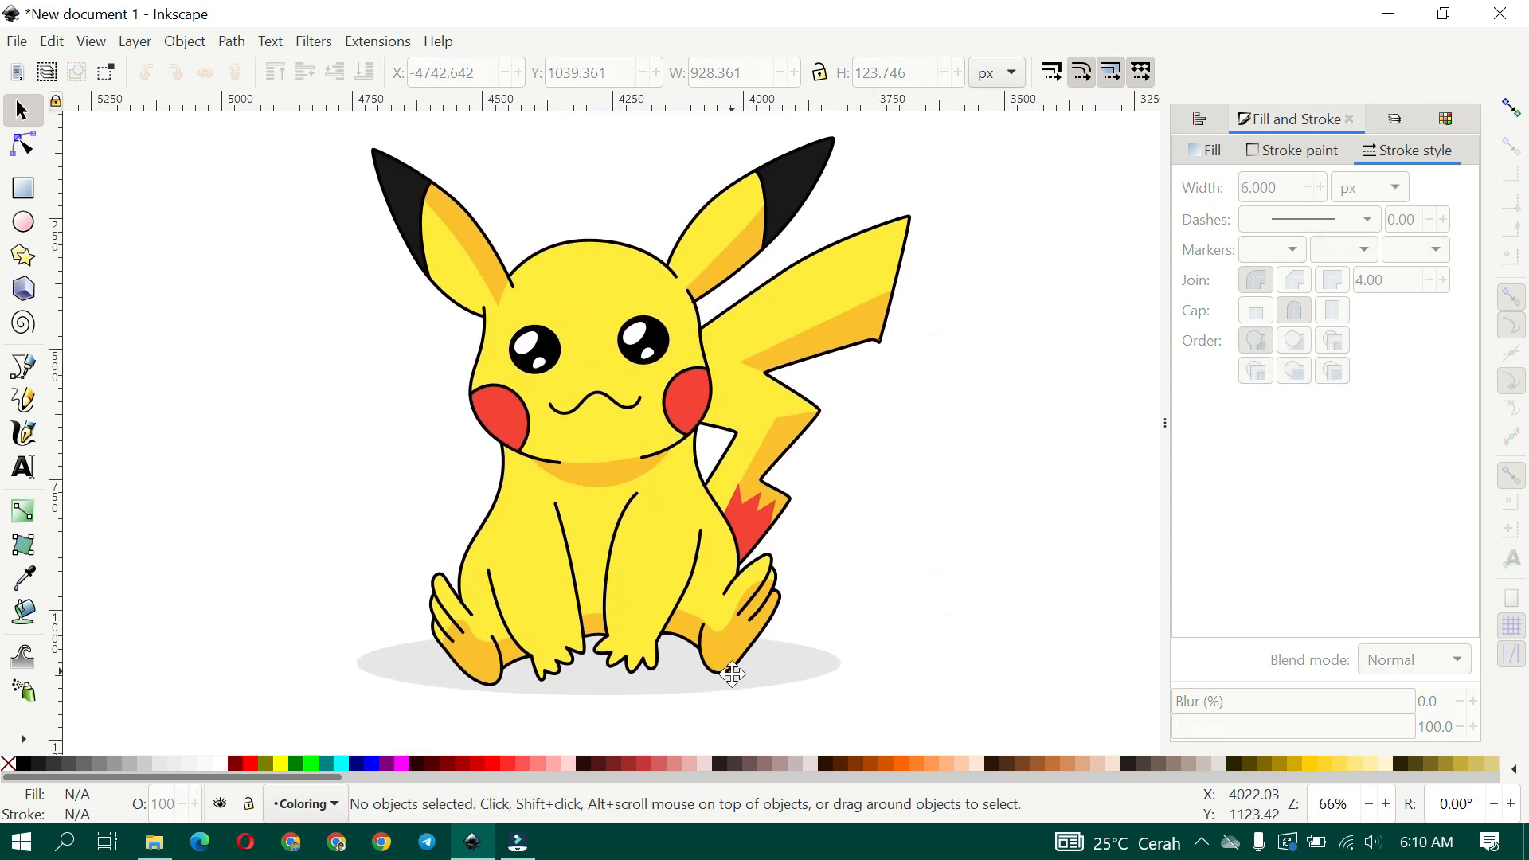
scroll(877, 677, down, 1)
click(23, 188)
key(minus)
key(minus)
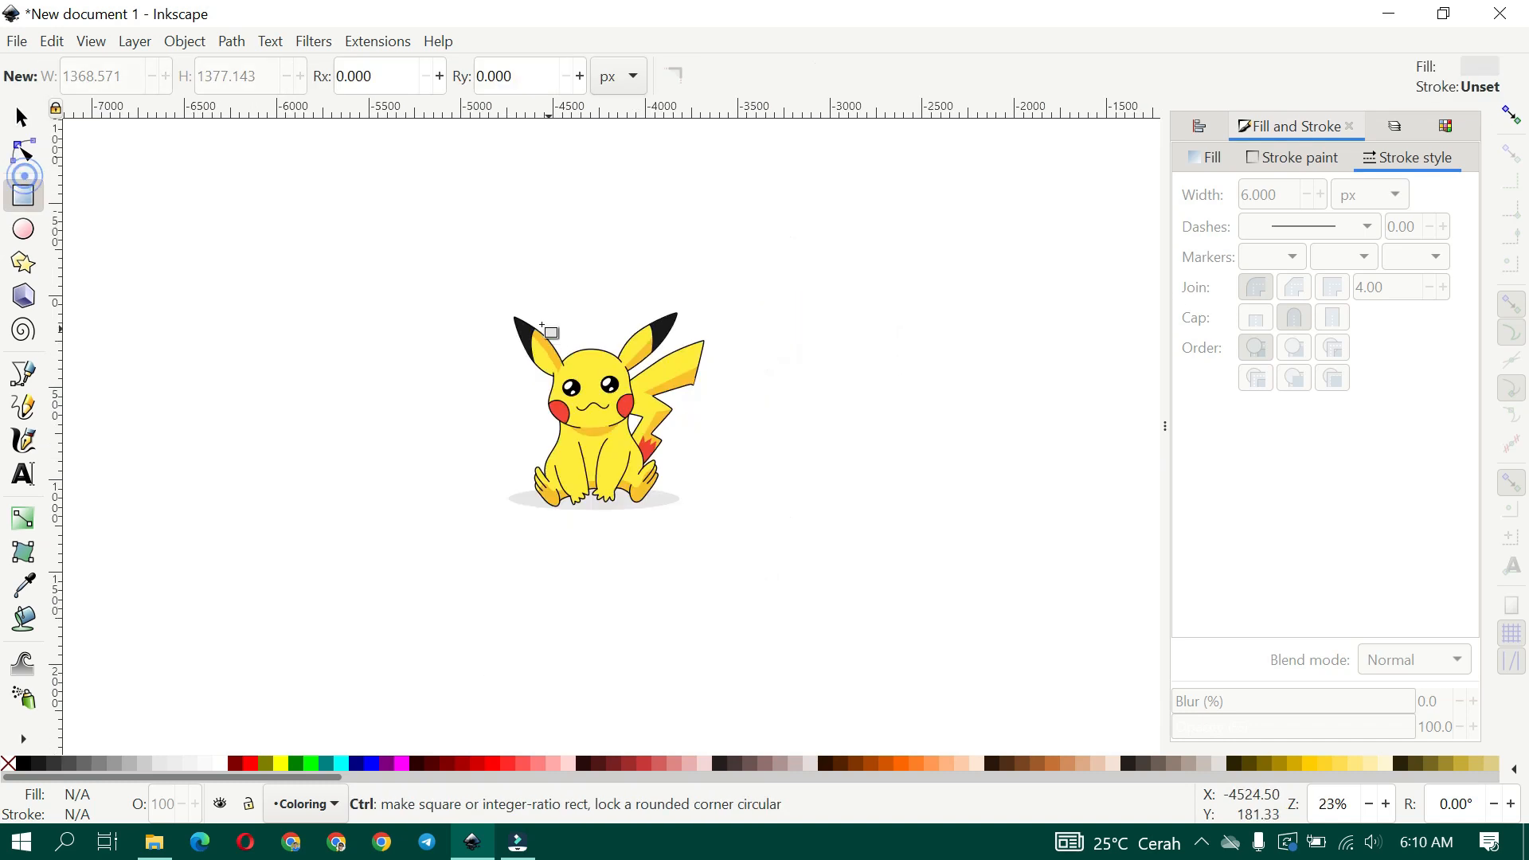
drag(420, 222, 796, 582)
key(s)
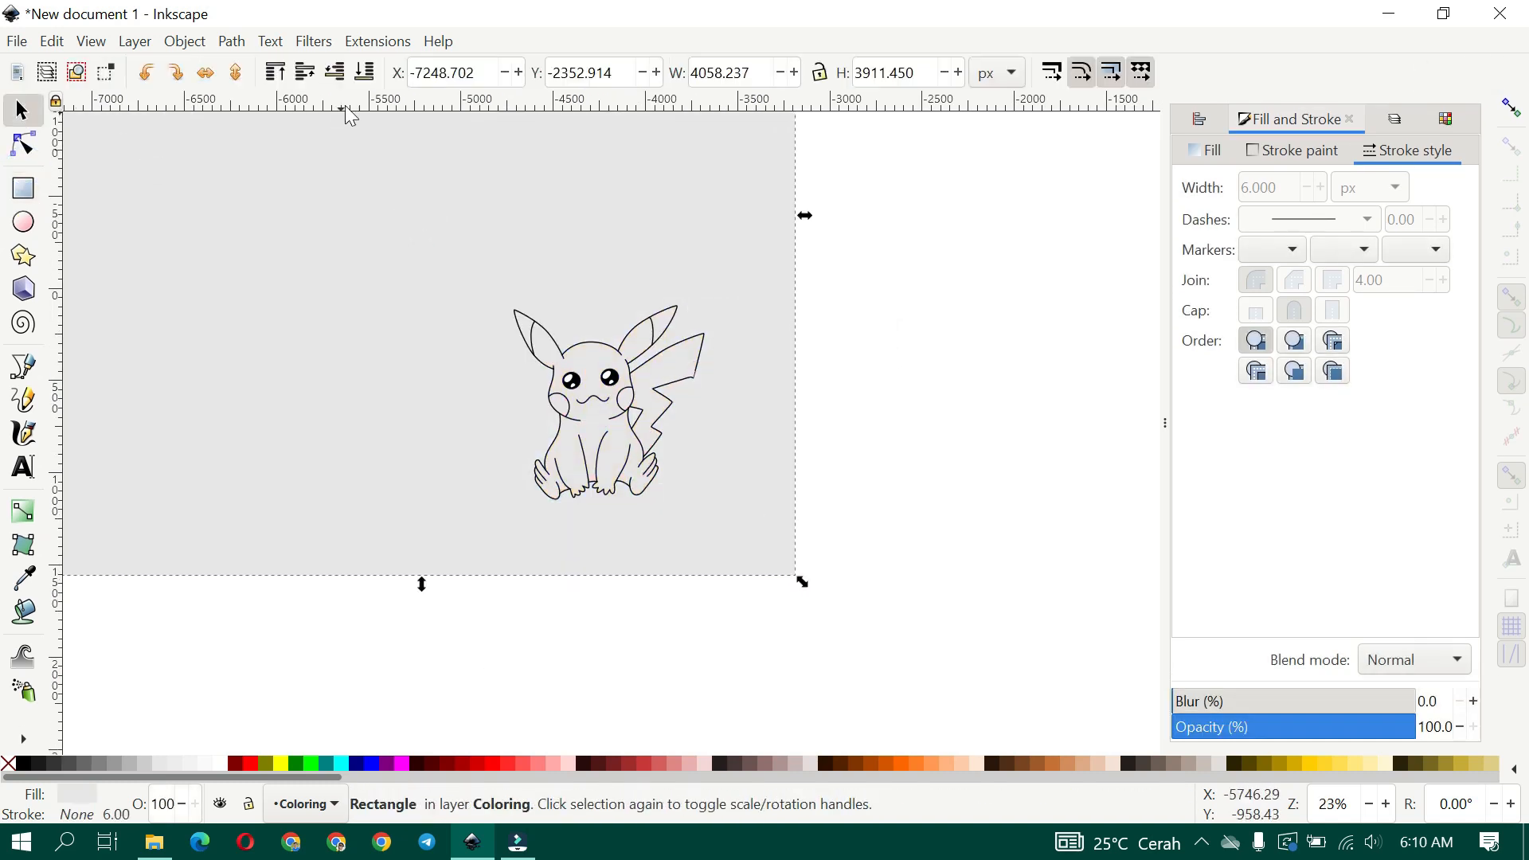
scroll(430, 151, down, 3)
click(369, 71)
Shrink the background rectangle to frame the Pikachu and fill it with the yellow body color using the Dropper tool
drag(356, 198, 499, 335)
scroll(546, 375, up, 1)
scroll(549, 439, up, 1)
drag(799, 487, 776, 489)
key(d)
click(685, 335)
scroll(625, 526, up, 1)
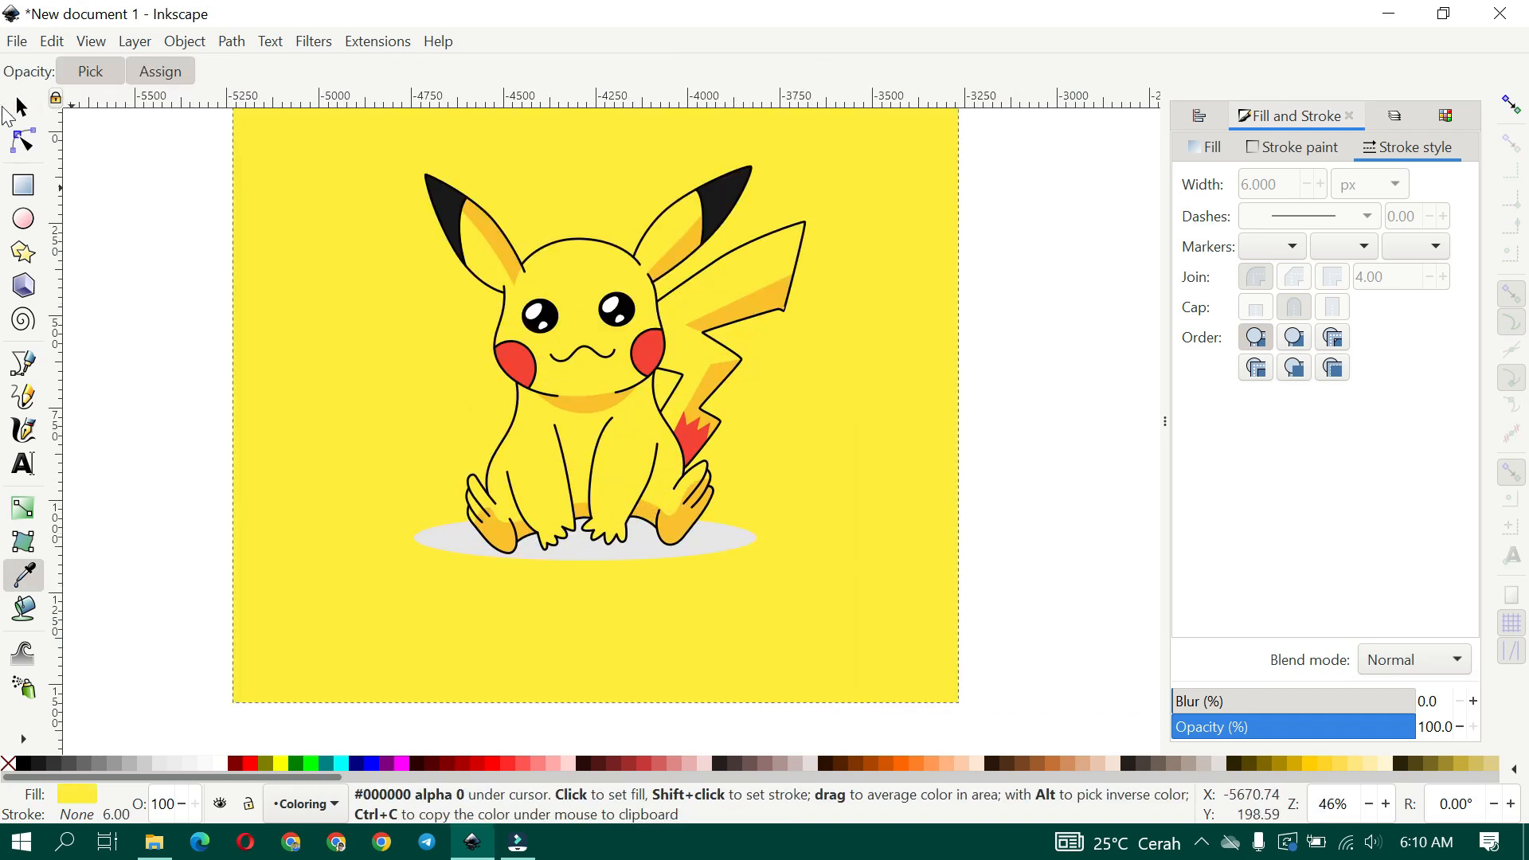
Fill the ground shadow ellipse with 80% Gray
key(s)
scroll(744, 547, up, 1)
click(721, 586)
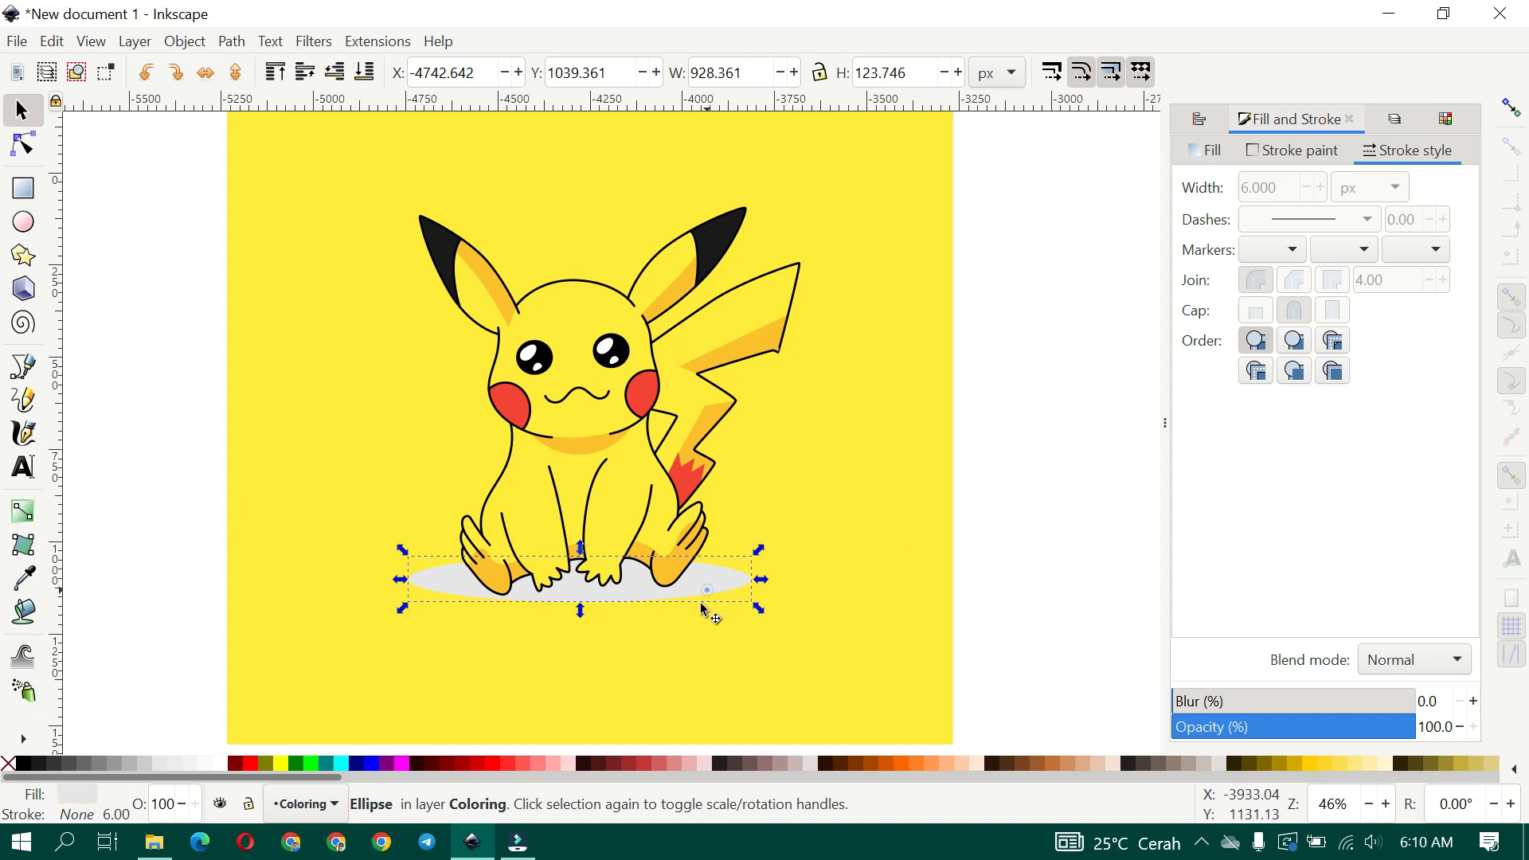
click(113, 760)
click(59, 761)
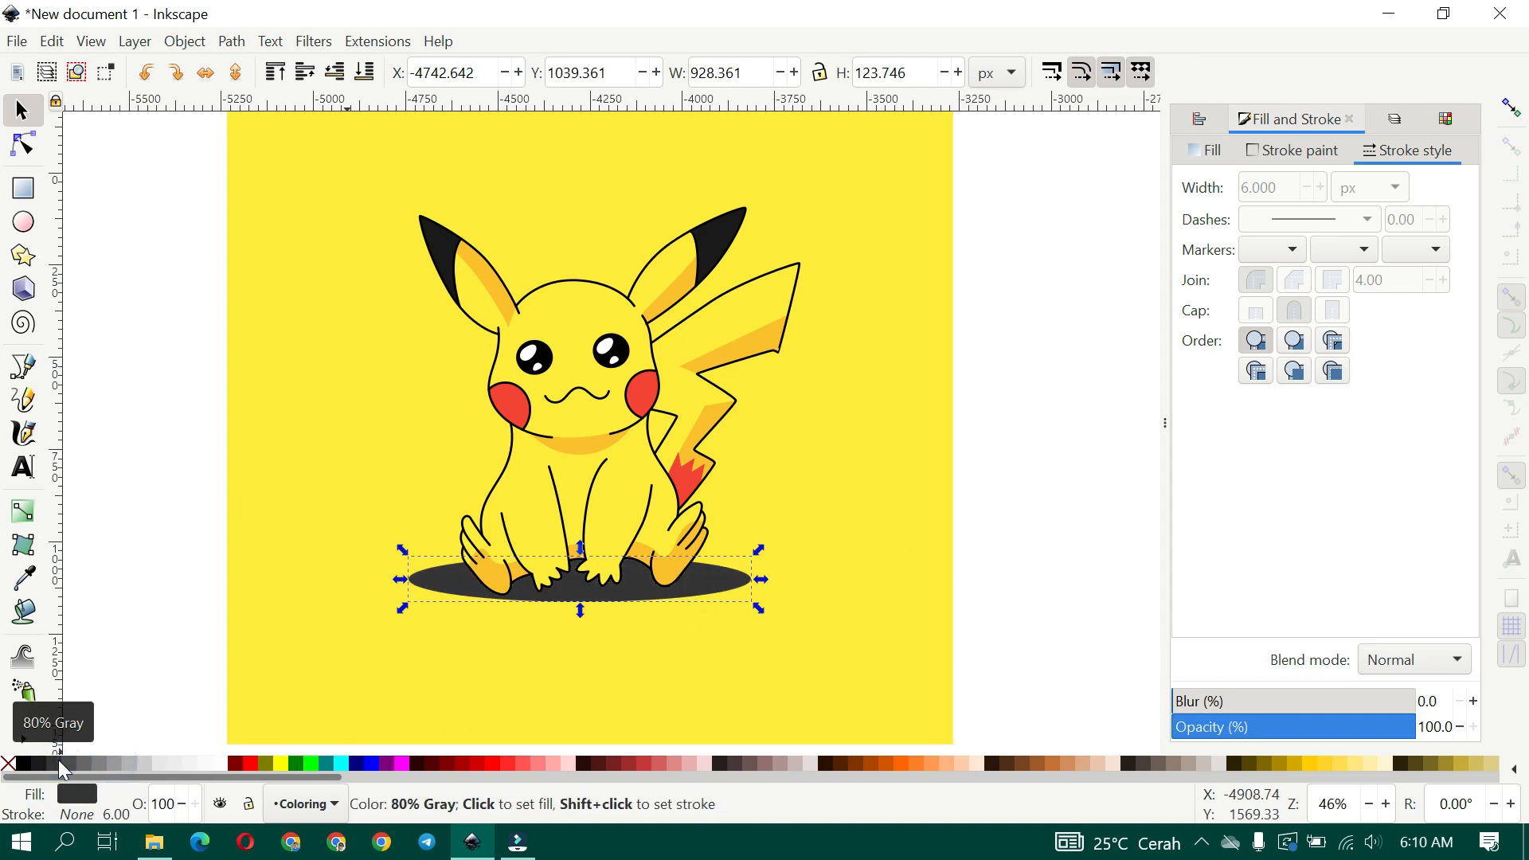
Enlarge the yellow background rectangle to about 2340 by 2256 px around the Pikachu
click(834, 642)
scroll(822, 575, down, 1)
drag(913, 698, 954, 736)
scroll(729, 478, up, 2)
scroll(741, 549, up, 1)
drag(741, 550, 741, 545)
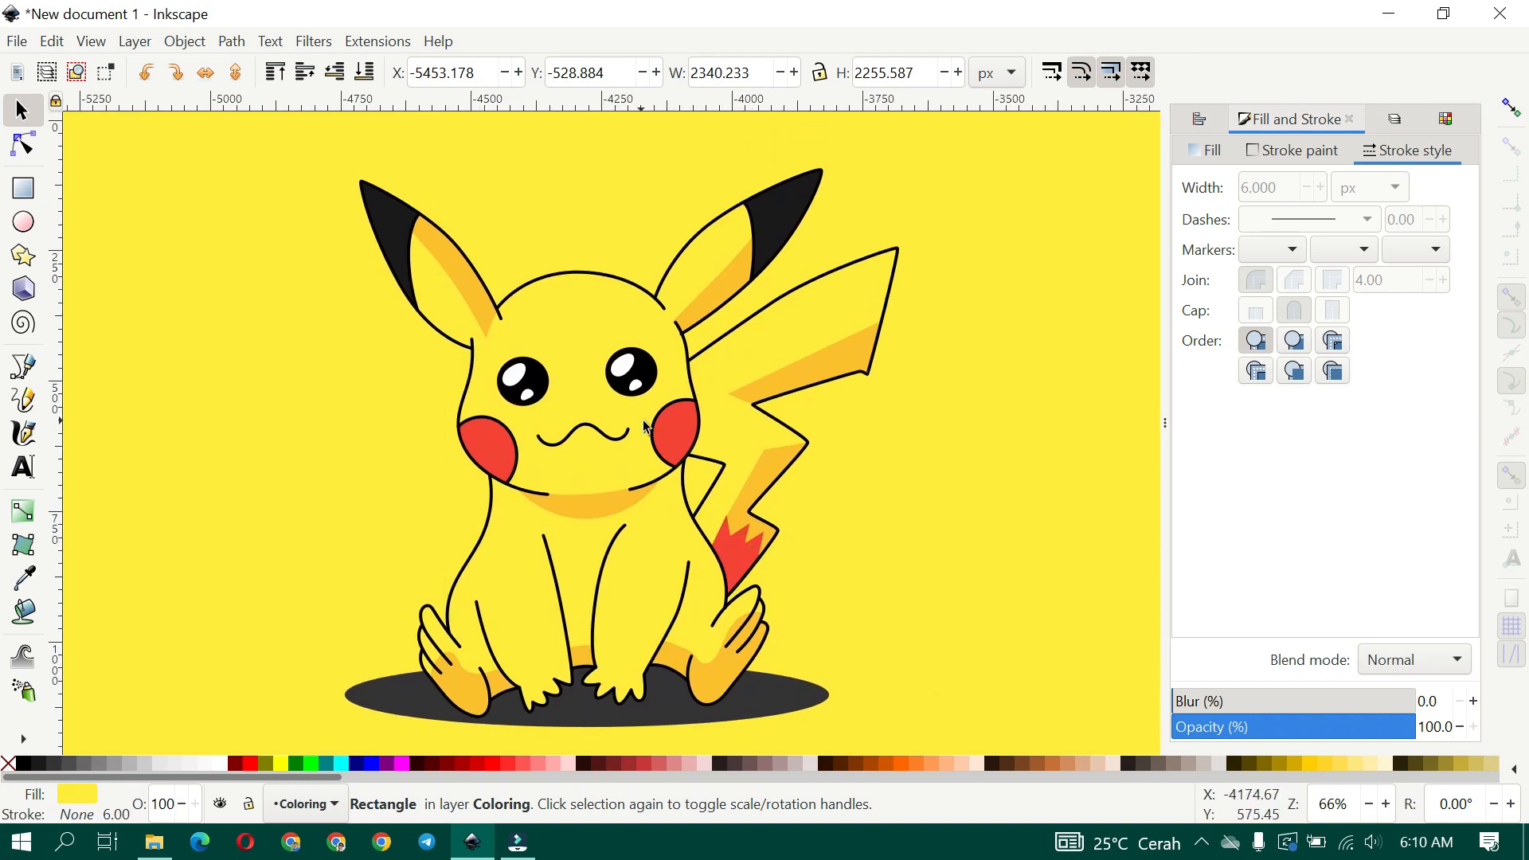
Inspect the left eye with its two white highlights, and check the whole Pikachu illustration within its yellow background
scroll(536, 392, up, 4)
click(536, 356)
shift+click(459, 332)
shift+click(487, 414)
scroll(558, 334, down, 3)
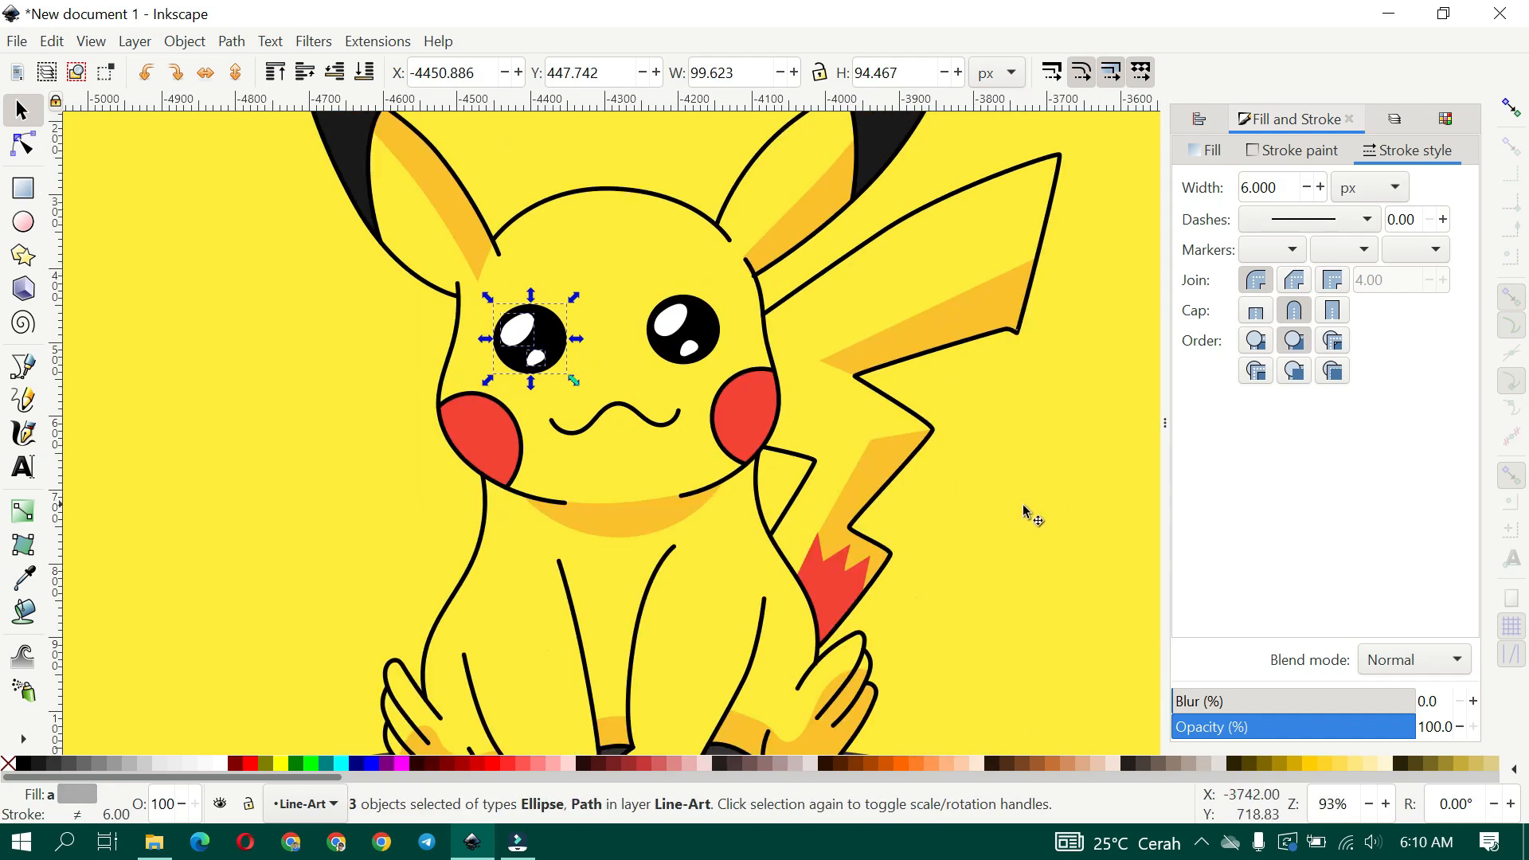
click(1025, 506)
scroll(631, 461, down, 3)
ctrl+click(311, 454)
scroll(311, 454, down, 2)
scroll(749, 585, up, 3)
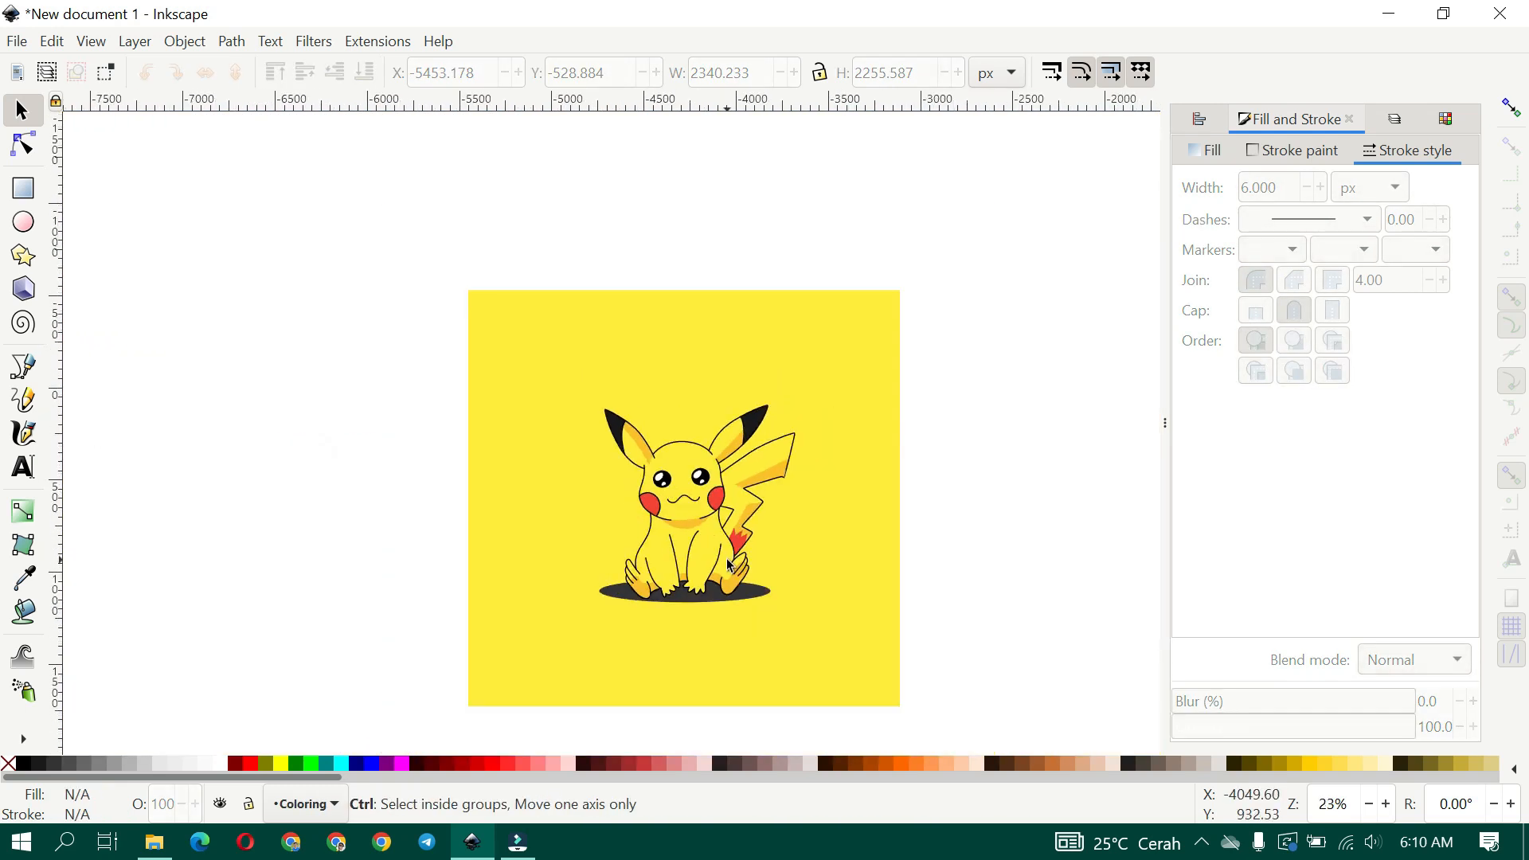
Nudge the dark ground shadow ellipse slightly upward beneath the Pikachu's feet, to a Y position of about 1039 px
scroll(749, 586, up, 1)
click(780, 632)
scroll(624, 675, up, 1)
drag(574, 666, 575, 663)
scroll(589, 649, down, 1)
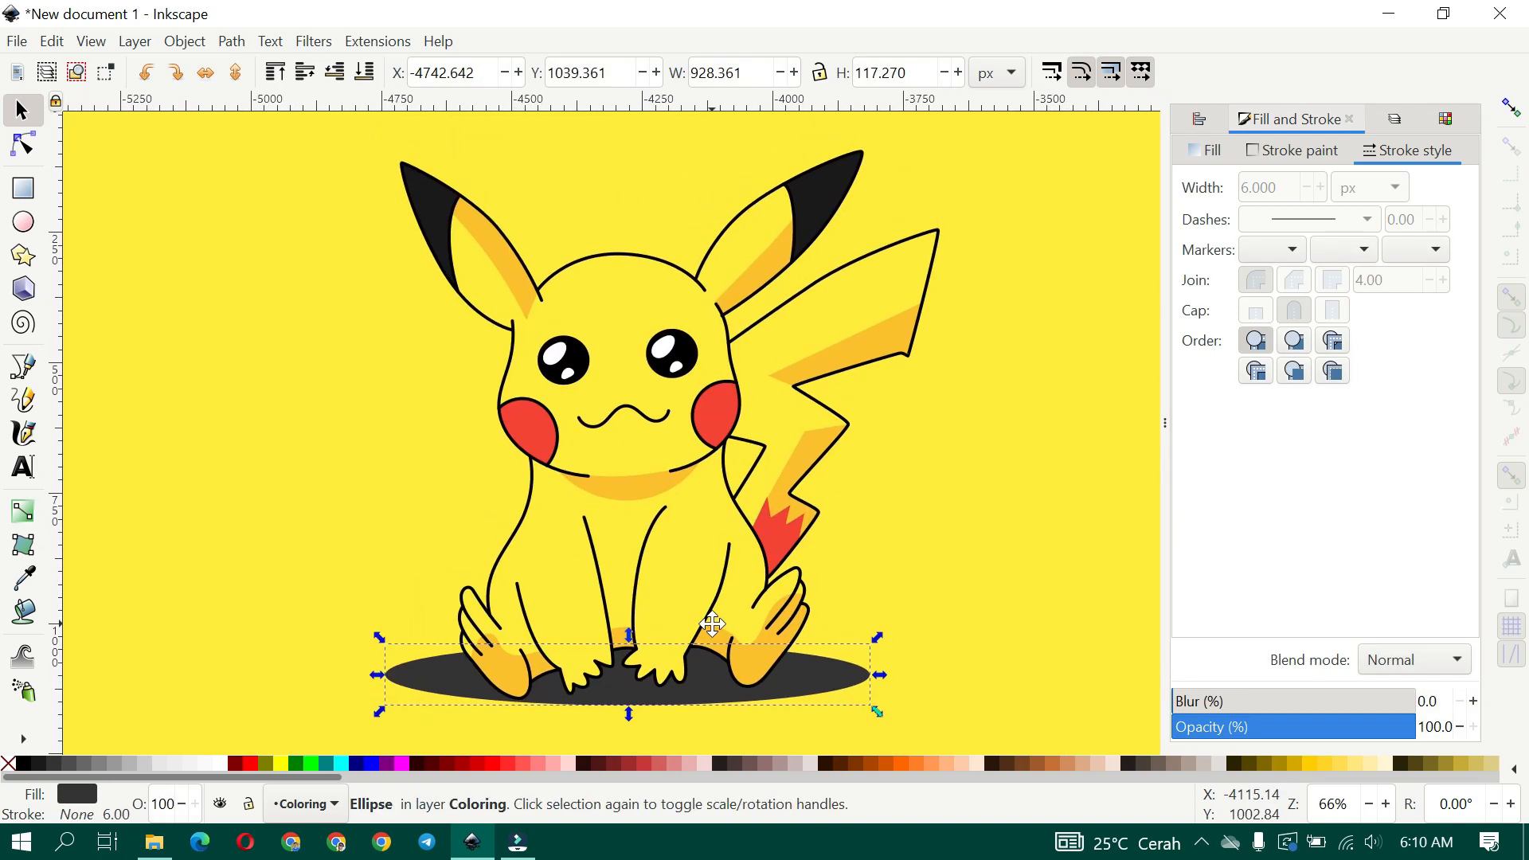
click(944, 577)
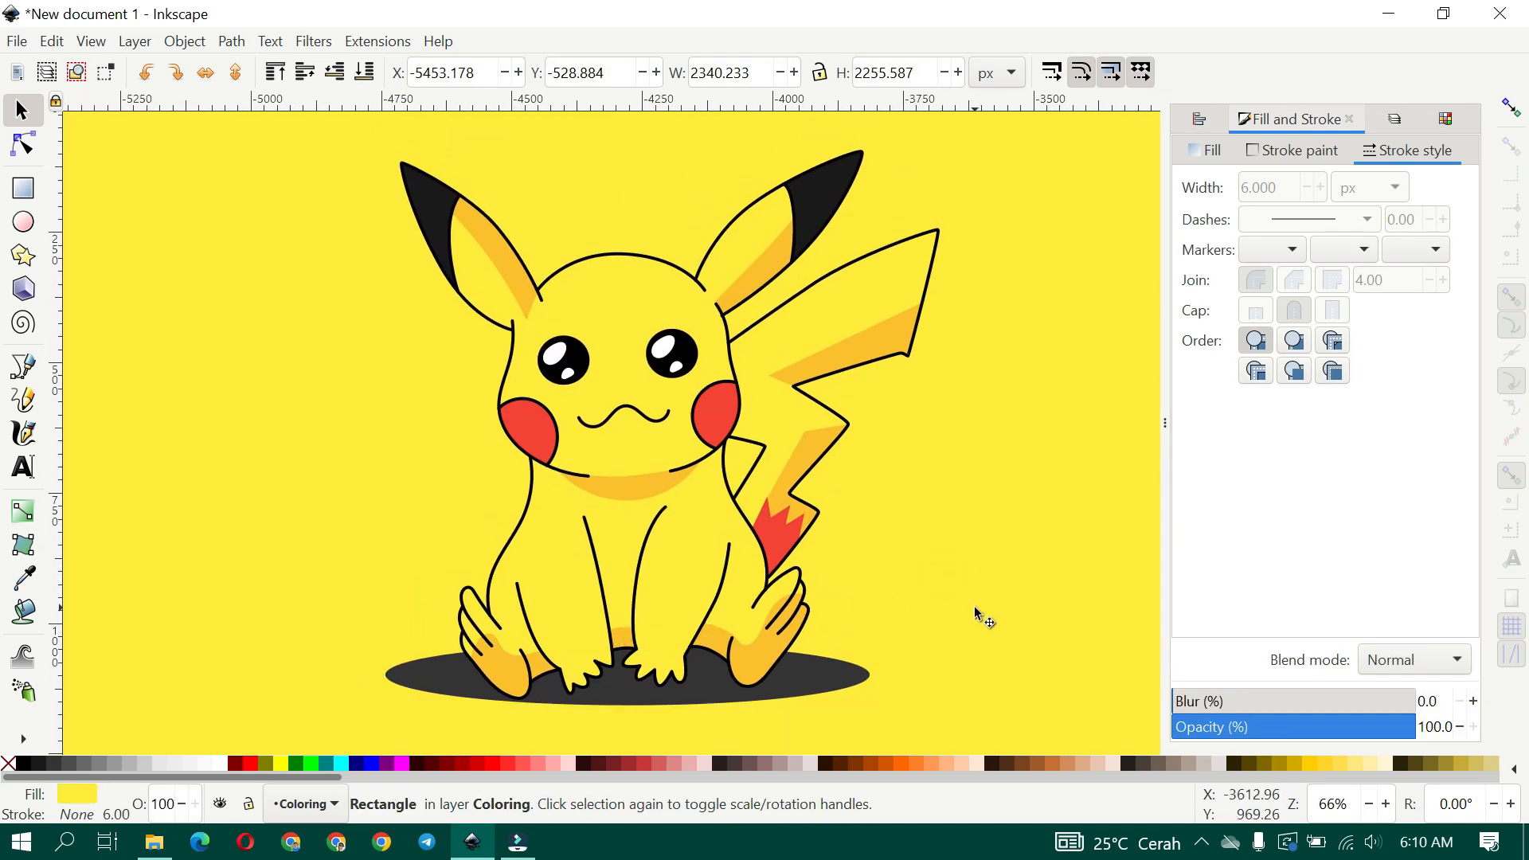